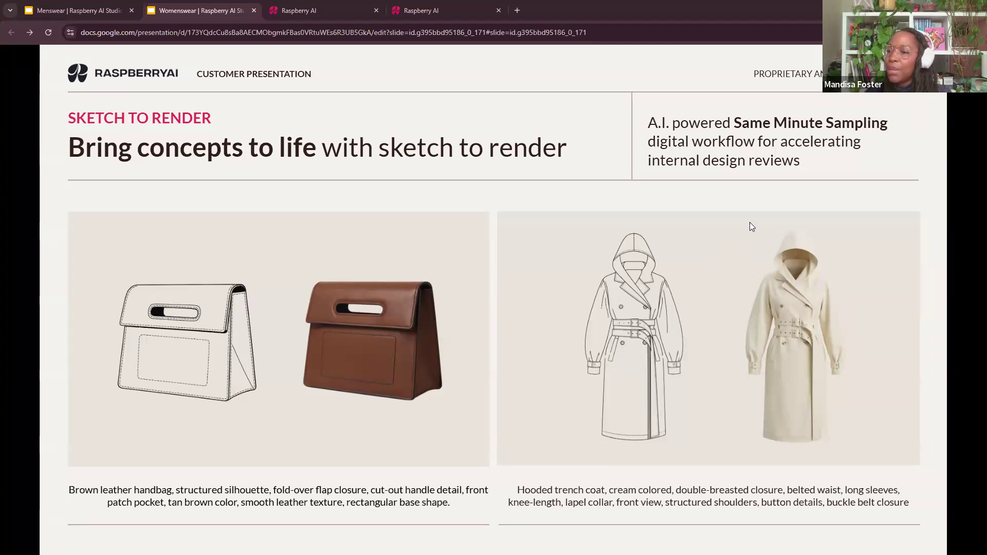
Page through the feature slides from Product Variations to Animate and play the campaign video on the Animate slide
key(Right)
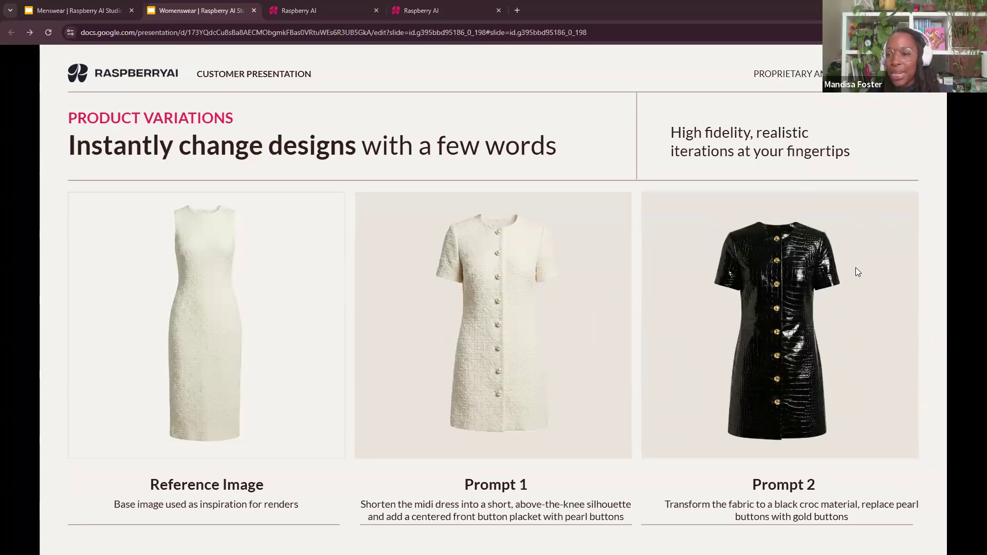
key(Right)
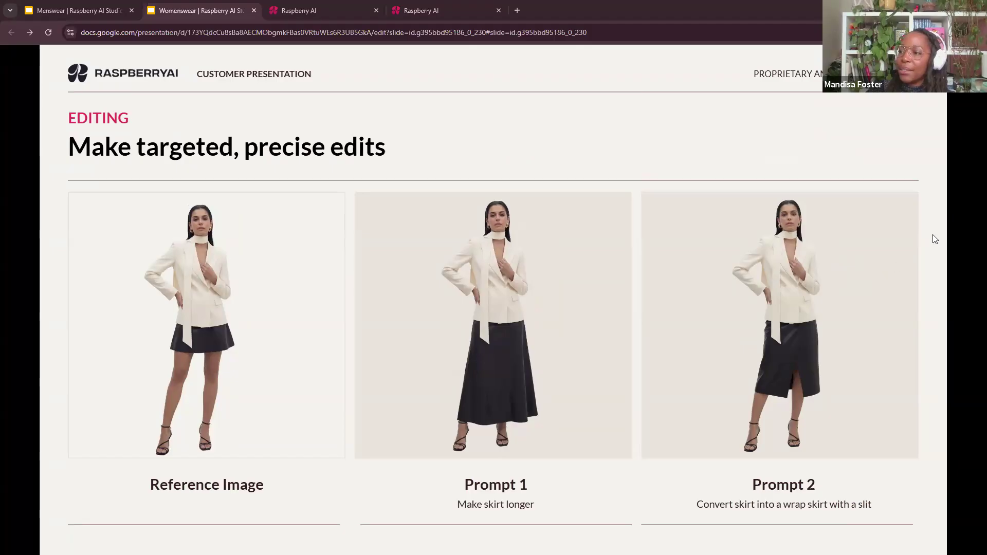
key(Right)
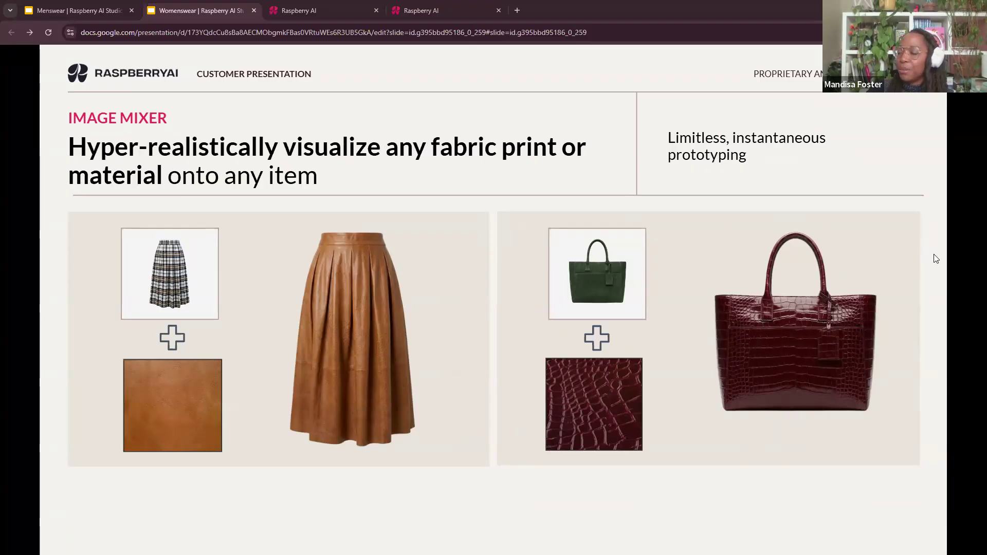
key(Right)
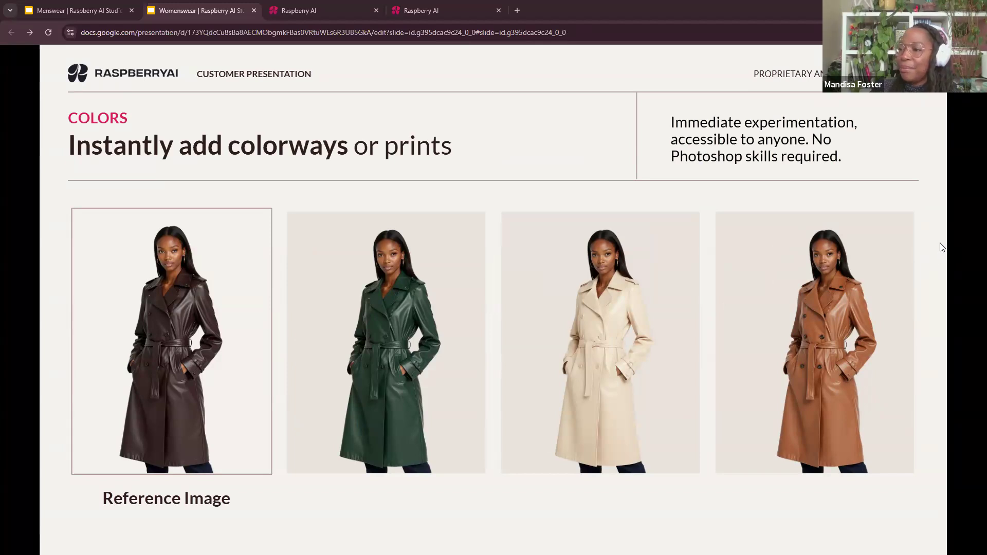
key(Right)
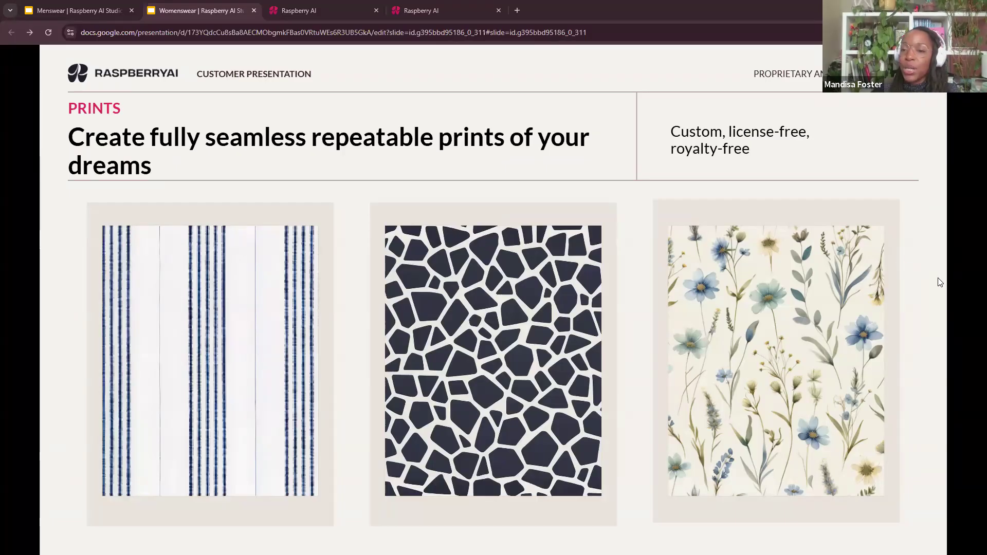
key(Right)
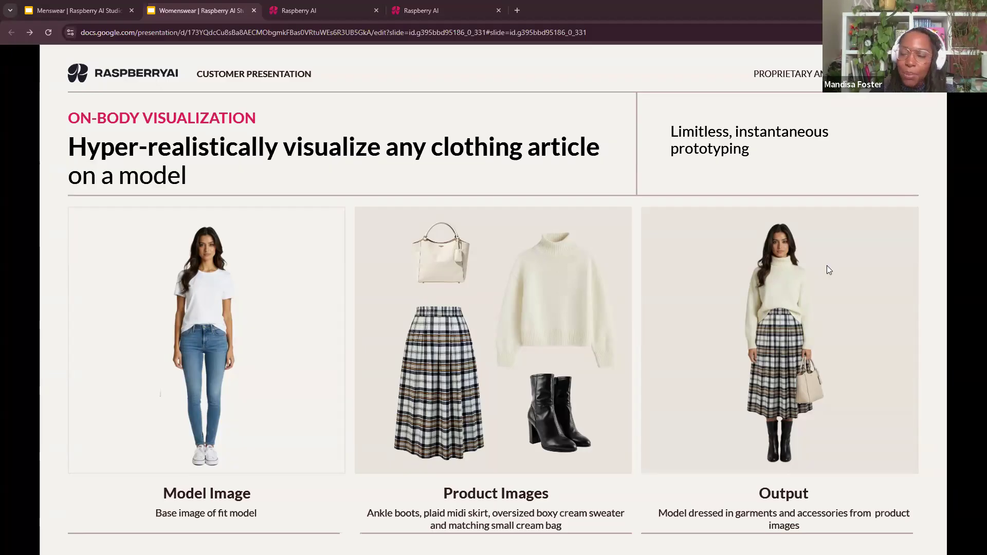
key(Right)
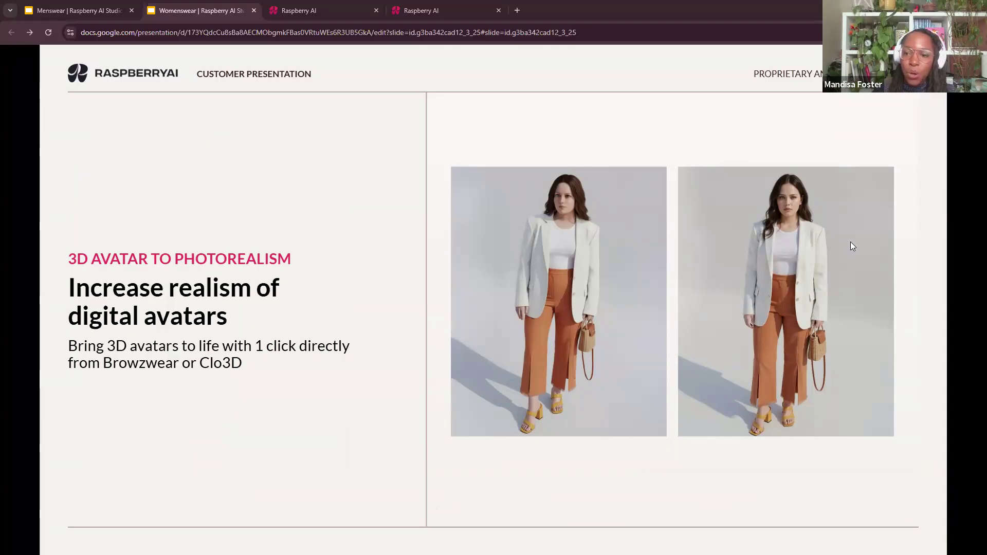
key(Right)
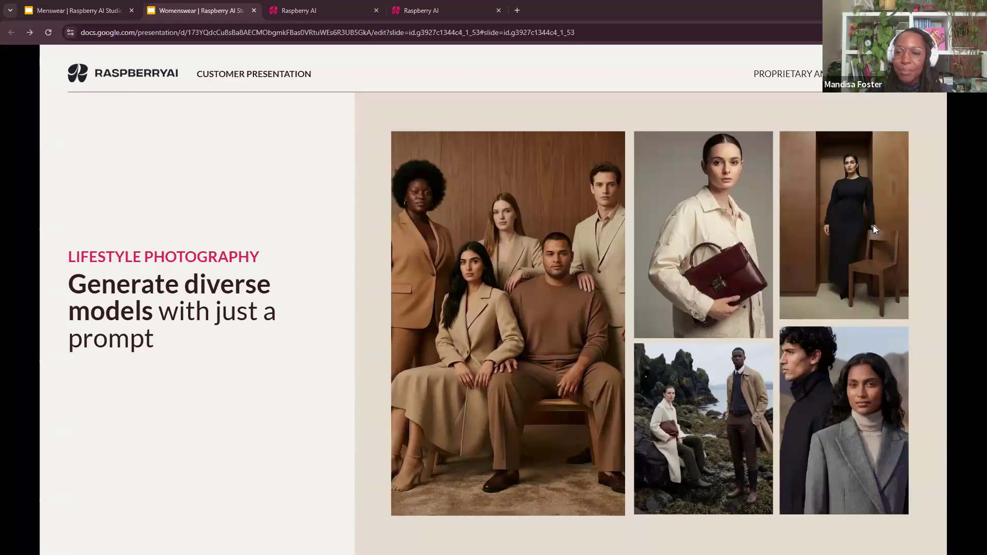
click(872, 226)
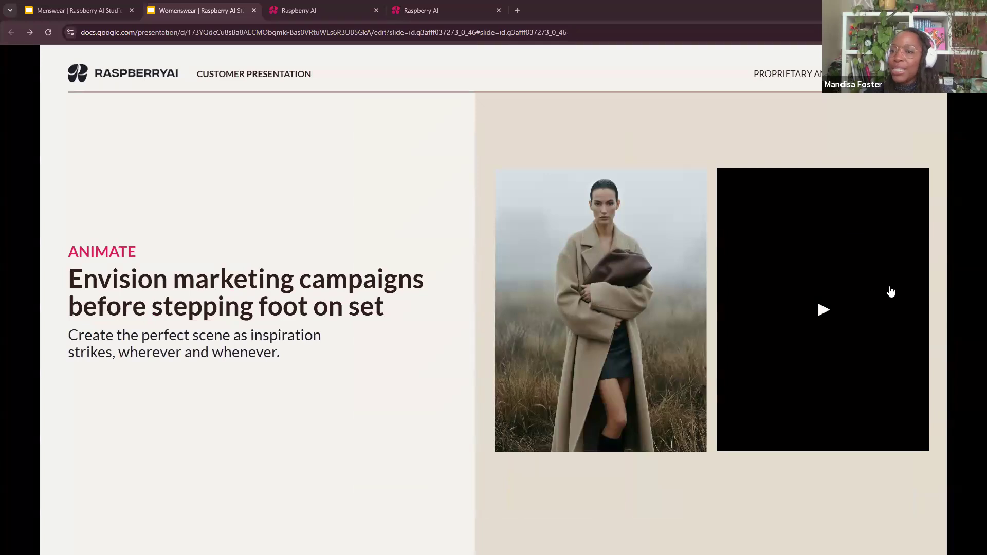
click(823, 311)
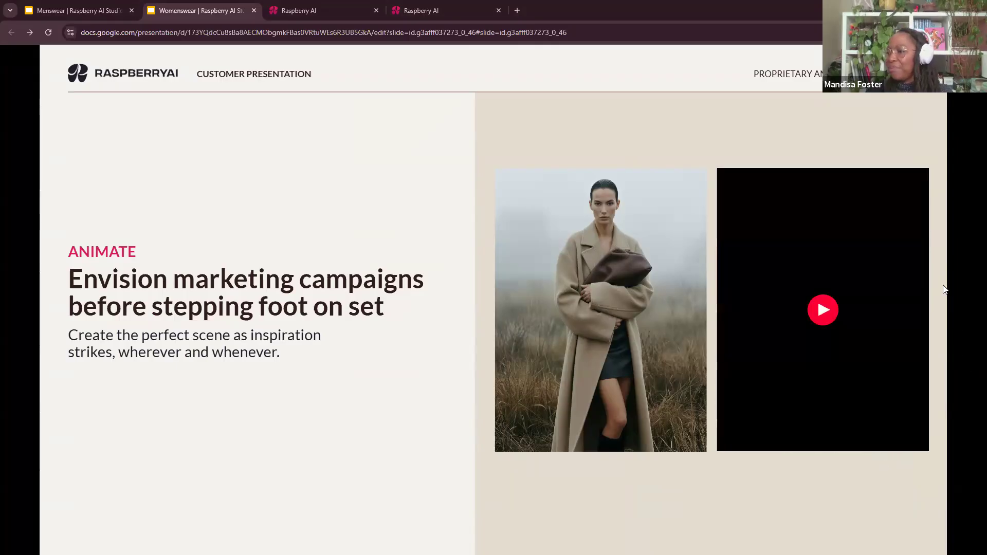
Advance past the Why Choose Us and Agenda slides to the Studio Sessions overview and play its Animate video
key(Right)
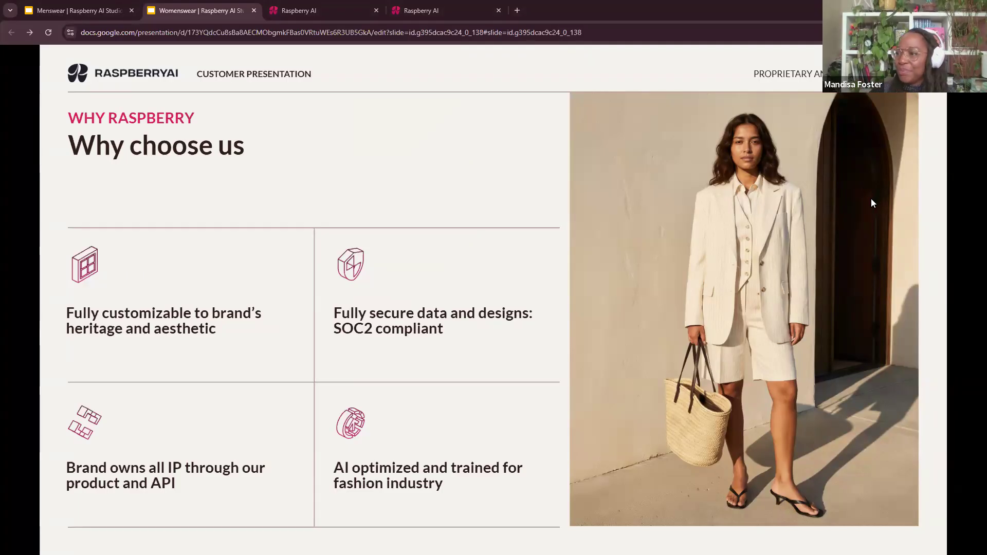
key(Right)
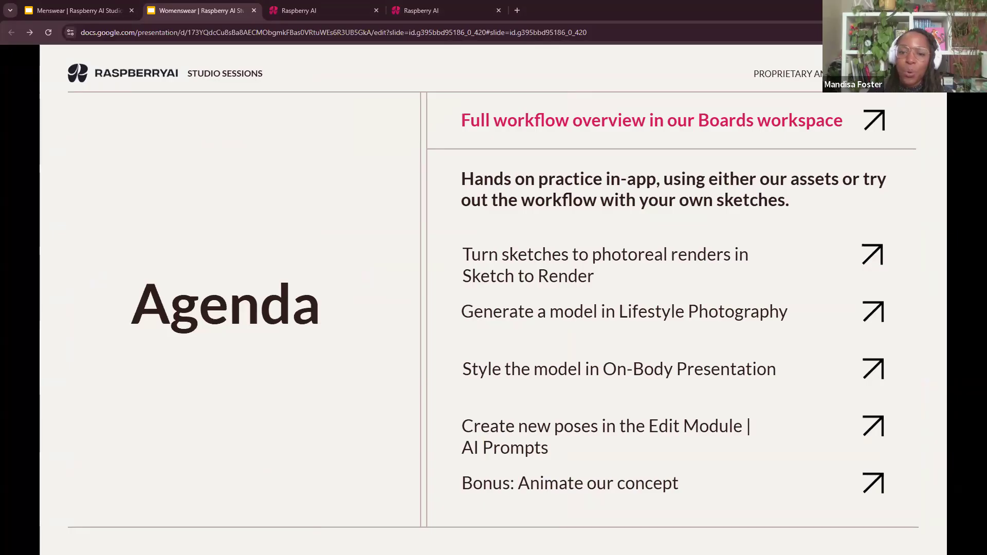
click(453, 173)
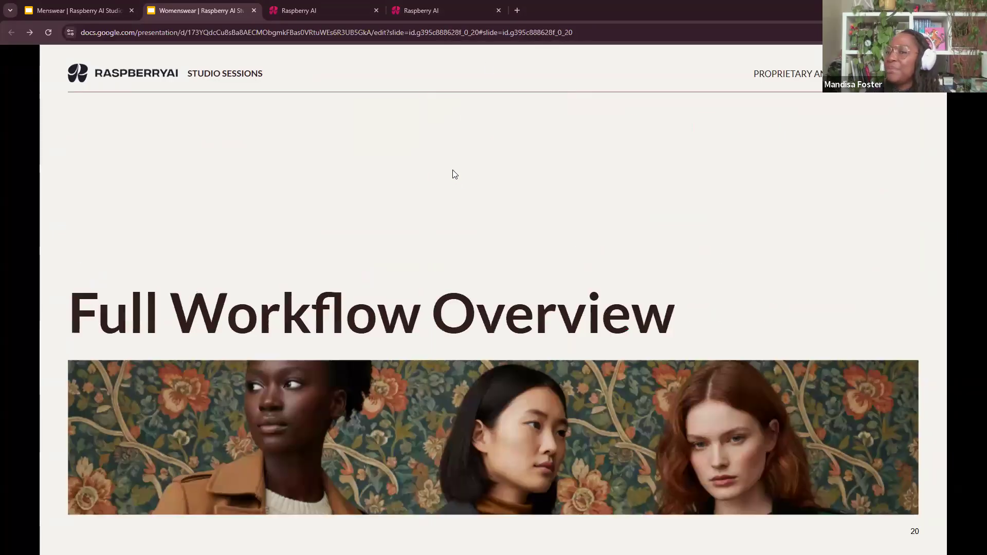
click(654, 190)
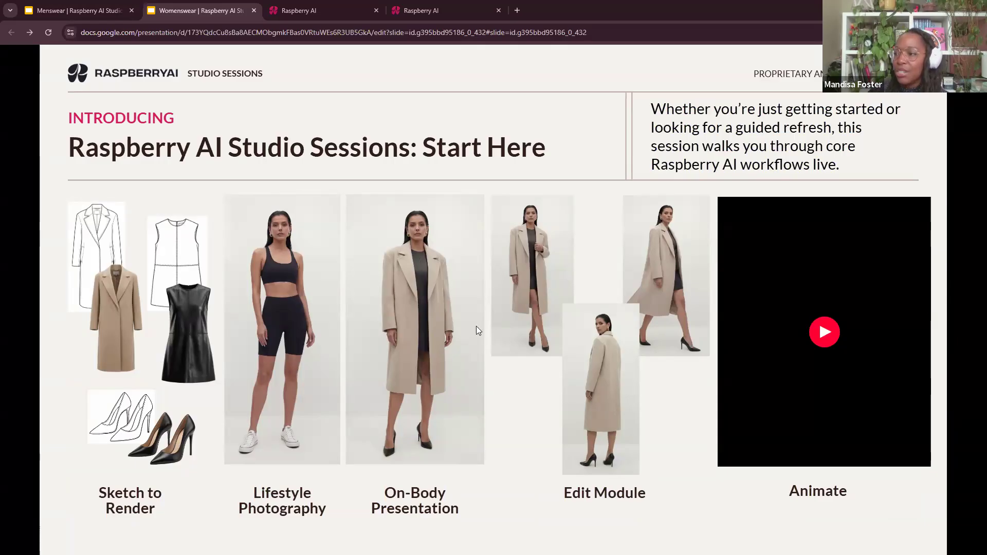
click(823, 333)
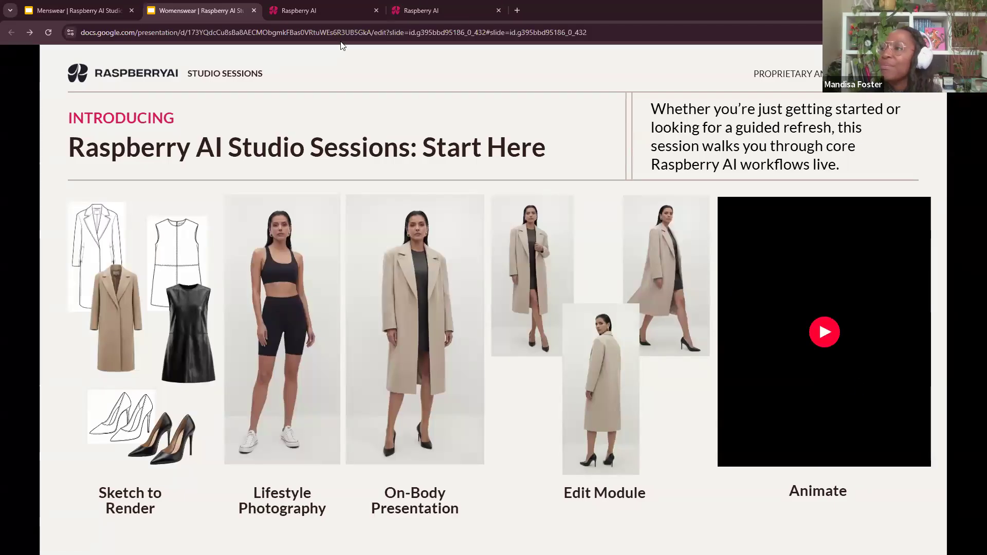
Switch to the Raspberry AI home page, preview the Footwear and Jewelry tool categories, and return to Apparel
click(331, 13)
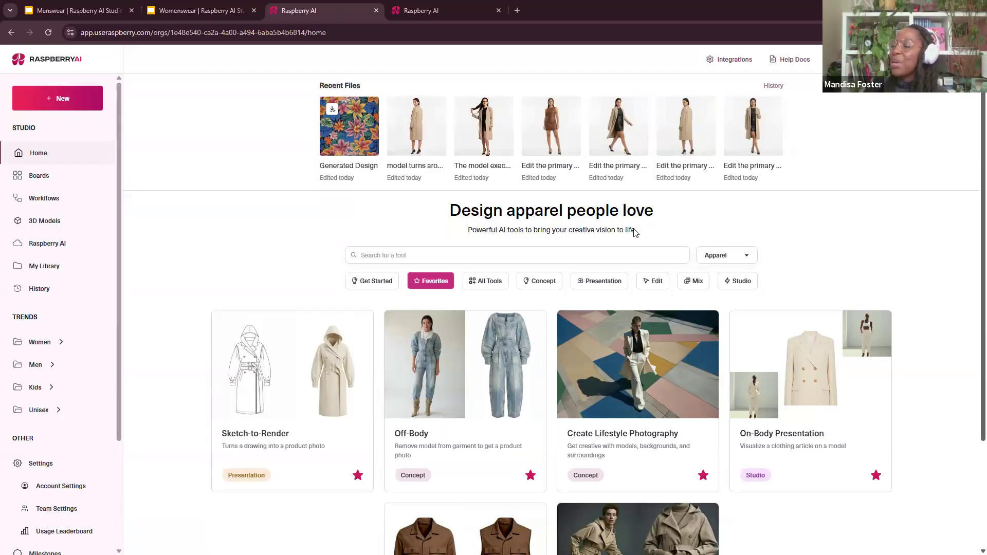
click(745, 259)
click(740, 271)
click(744, 259)
click(730, 295)
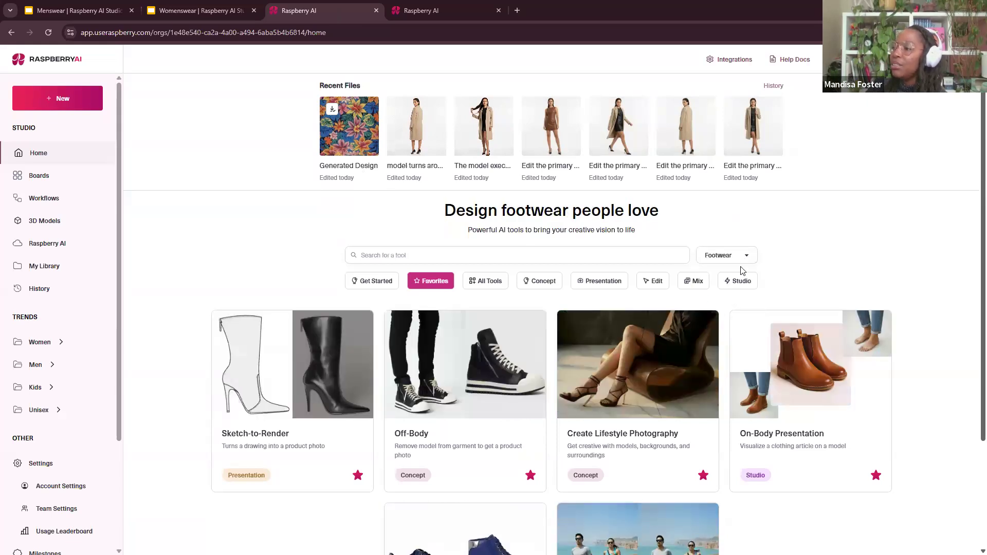
click(745, 258)
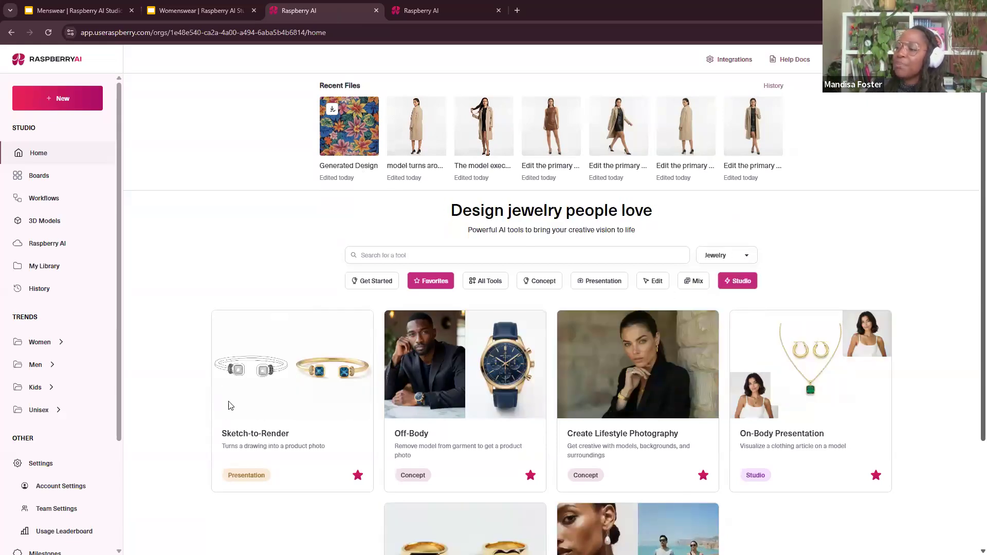
click(733, 256)
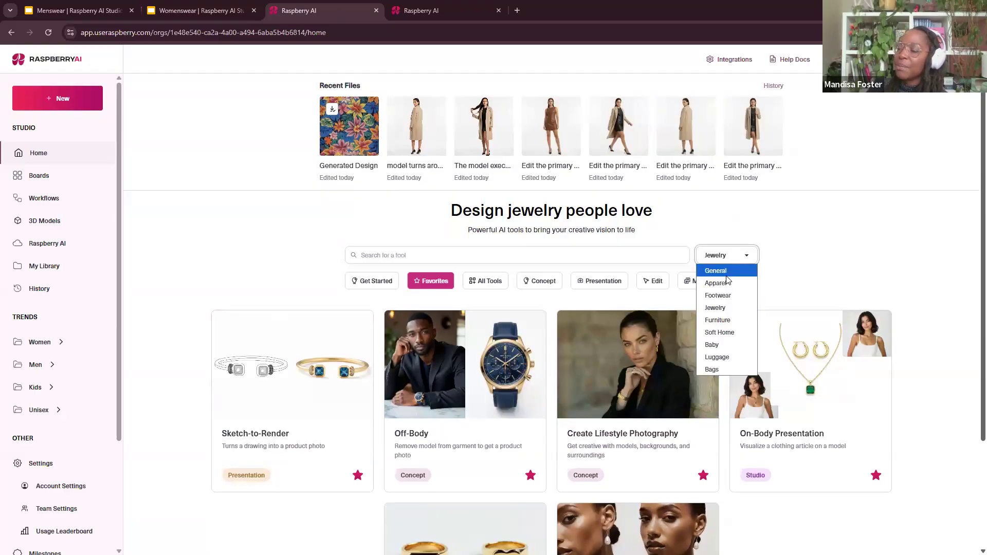
click(730, 283)
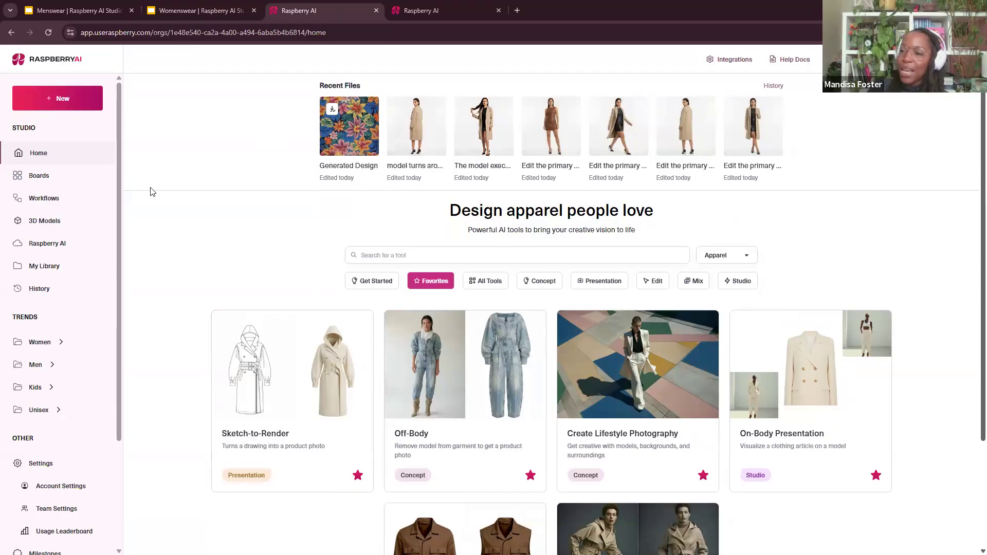
Open the Studio Sessions Womenswear Photoshoot board from the list of own boards
click(47, 178)
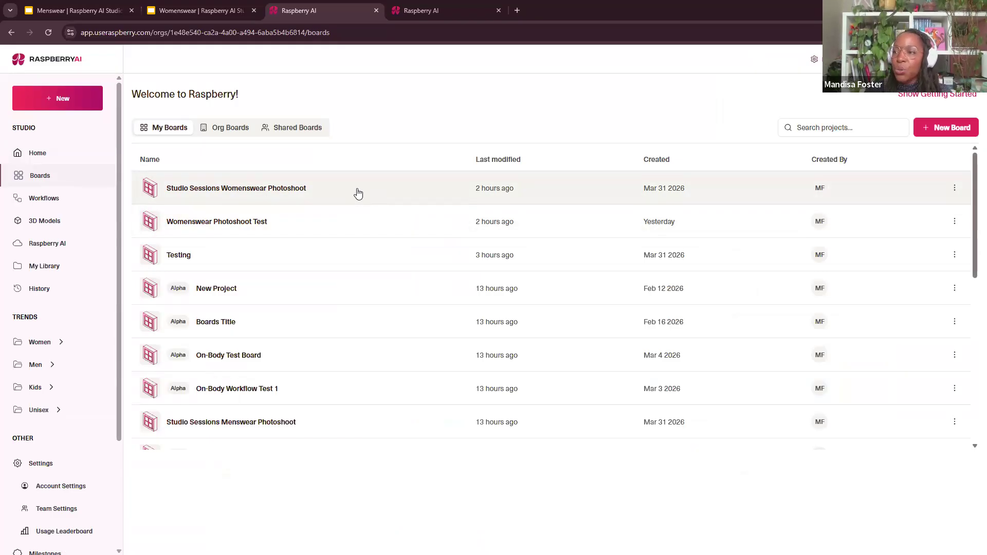
click(361, 191)
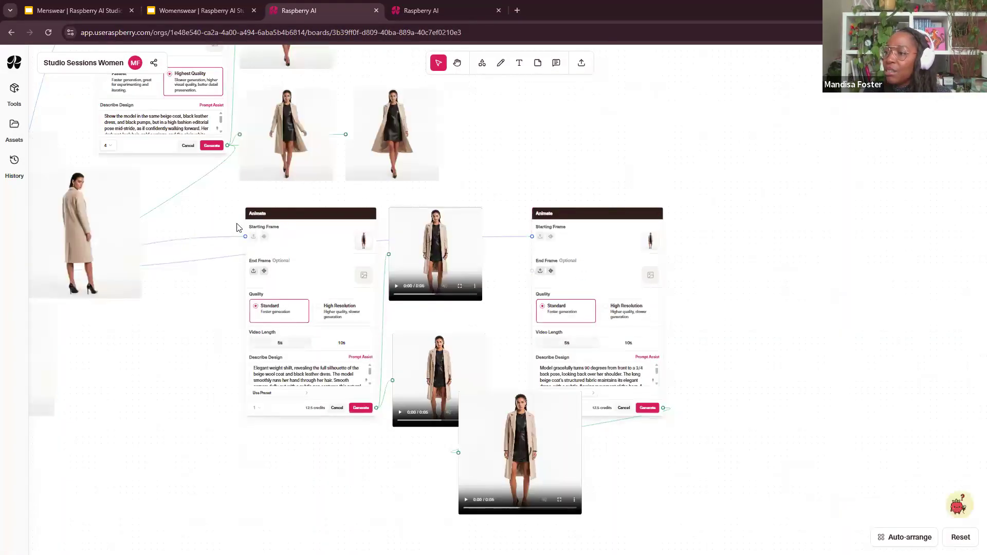
Examine the coat, dress and pumps sketches at the start of the board and their Sketch to Render setups
scroll(238, 223, down, 5)
drag(142, 214, 643, 290)
drag(312, 220, 674, 249)
drag(36, 164, 480, 185)
click(404, 227)
scroll(407, 226, up, 5)
scroll(425, 320, up, 2)
drag(390, 365, 278, 327)
scroll(376, 252, up, 1)
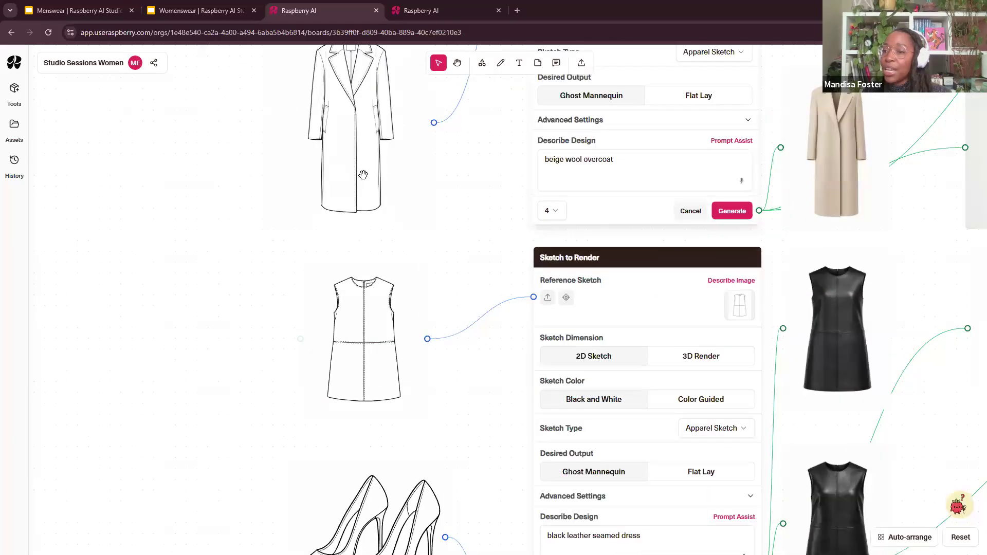
scroll(399, 278, down, 2)
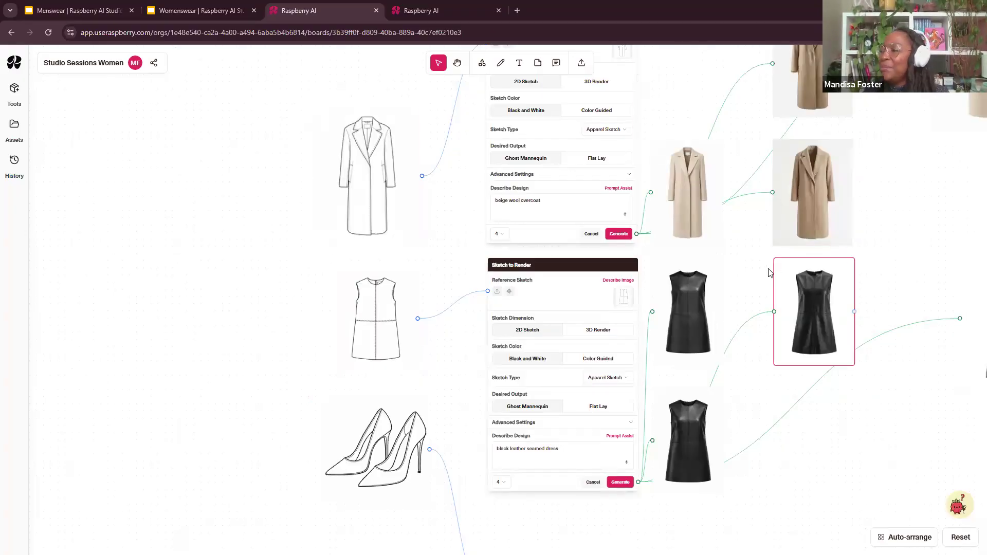
Examine the finished renders of the beige overcoat, black leather dress and black pumps up close
scroll(743, 273, down, 3)
drag(559, 247, 421, 254)
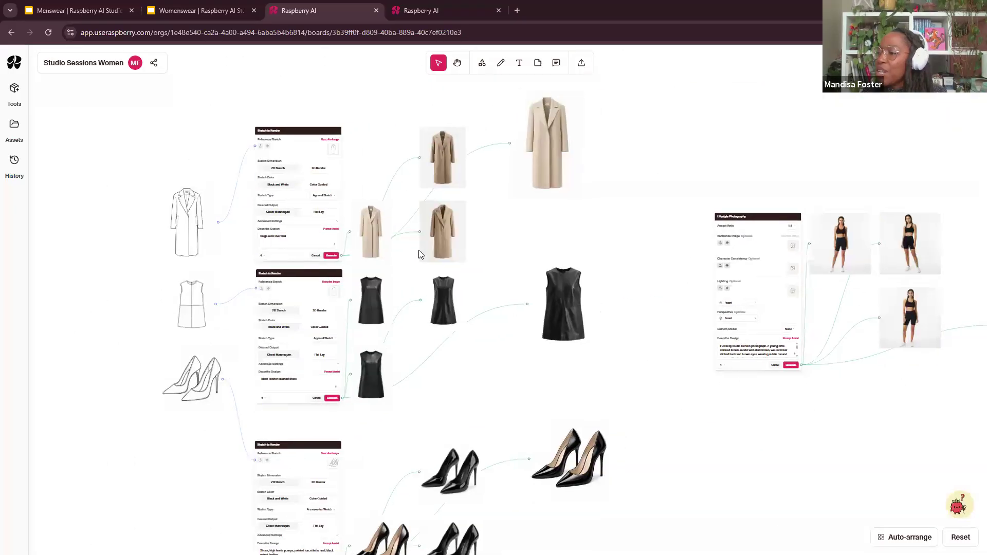
drag(585, 178, 451, 231)
scroll(423, 222, up, 1)
scroll(421, 223, up, 3)
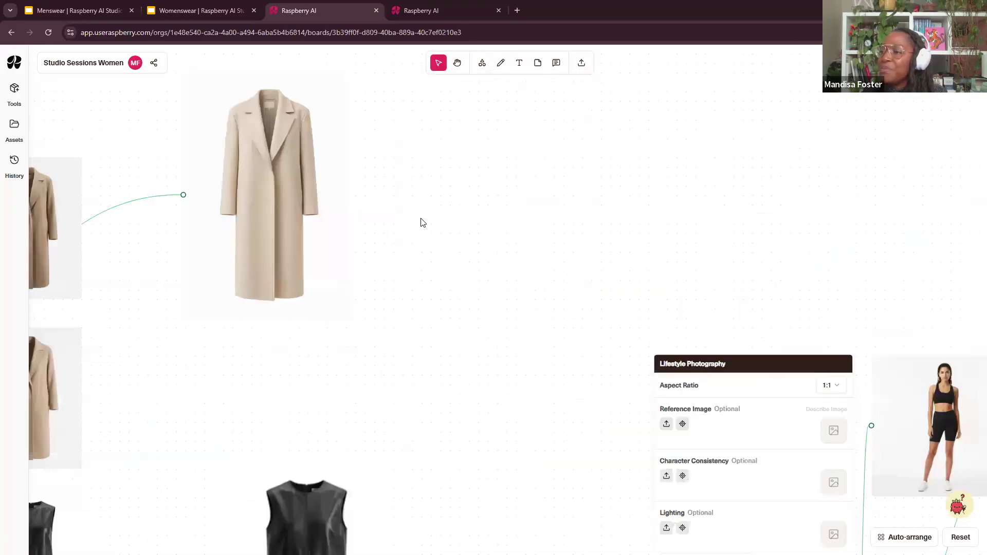
scroll(403, 242, down, 5)
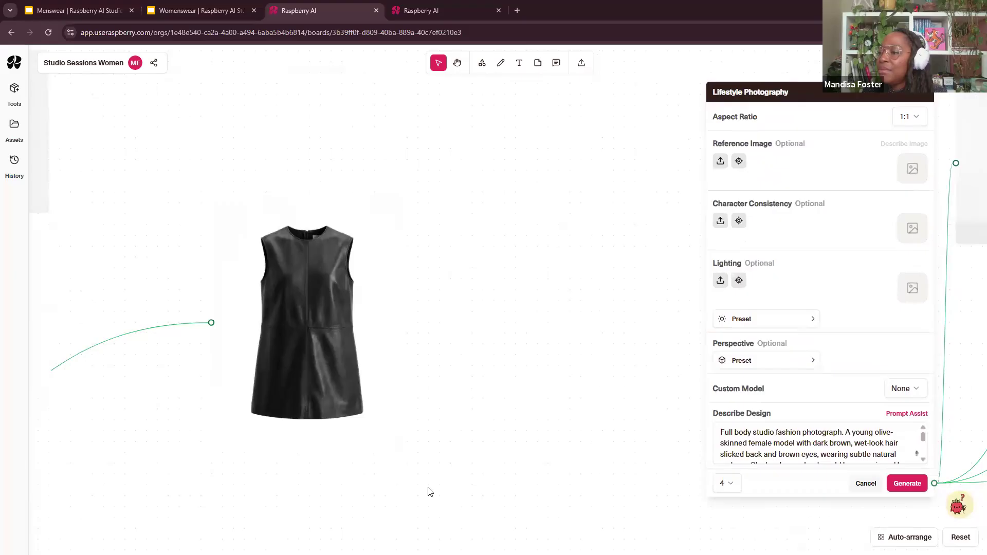
scroll(430, 489, down, 8)
click(463, 384)
click(629, 450)
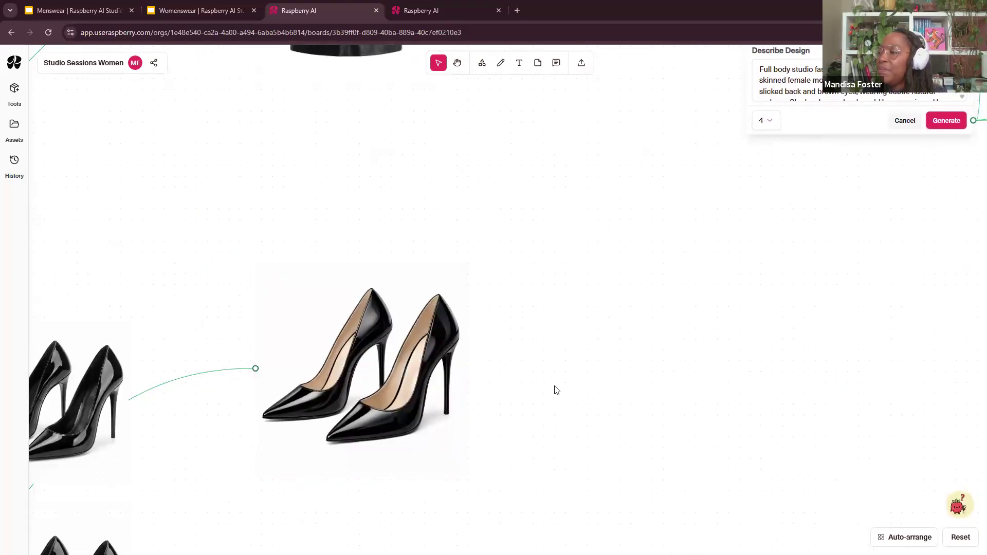
Follow the board from the Lifestyle Photography model generation to the On Body images of the styled model
scroll(556, 390, down, 4)
drag(617, 225, 236, 356)
scroll(403, 421, right, 5)
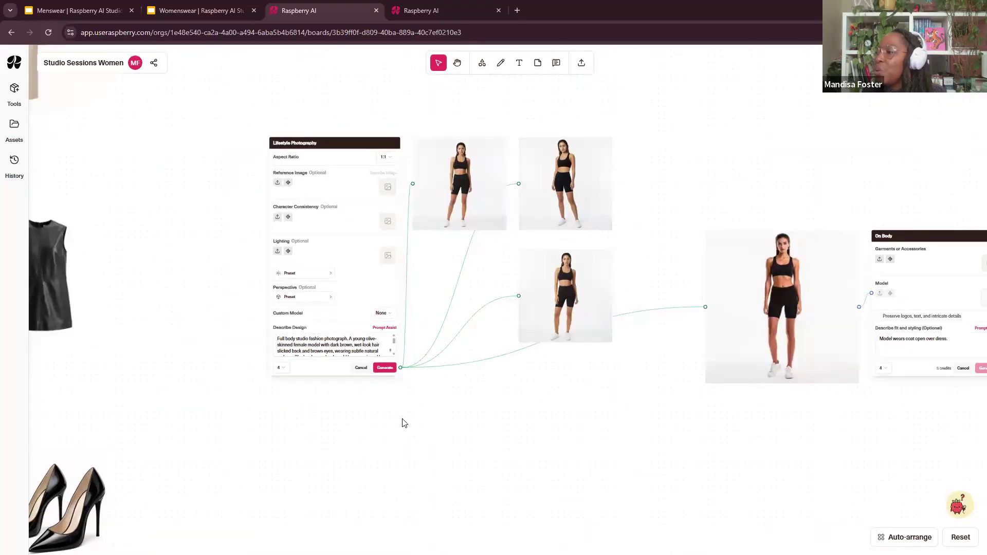
scroll(520, 432, up, 3)
drag(640, 434, 480, 493)
drag(586, 393, 320, 401)
drag(560, 430, 221, 389)
scroll(313, 416, up, 5)
drag(494, 484, 465, 357)
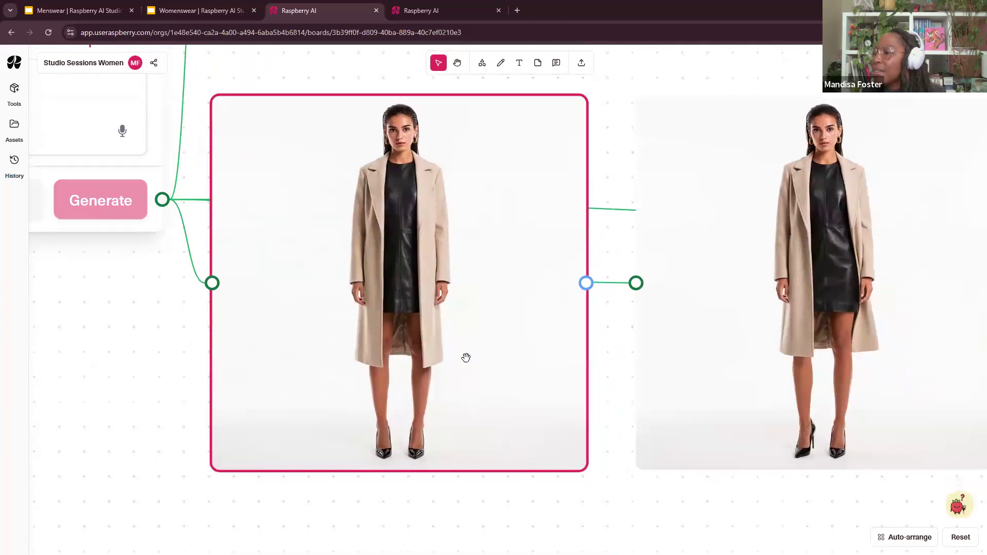
scroll(546, 375, down, 3)
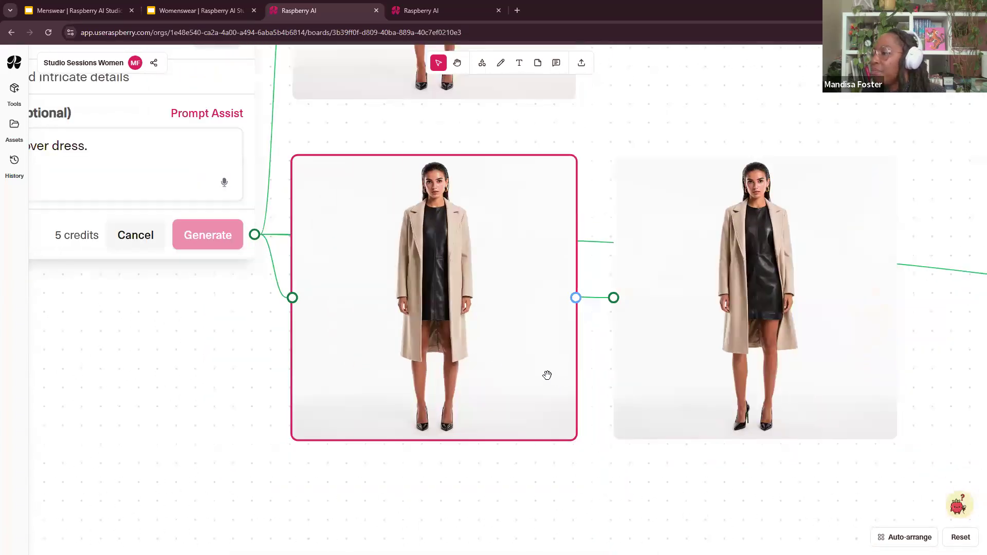
Examine the edited pose variations of the model in the beige coat, including the back view and the walking pose
drag(715, 389, 142, 343)
drag(717, 412, 195, 335)
drag(699, 392, 291, 323)
drag(833, 383, 319, 363)
drag(822, 388, 437, 384)
drag(712, 383, 555, 398)
drag(707, 328, 571, 339)
drag(516, 401, 452, 463)
drag(500, 350, 463, 432)
click(652, 476)
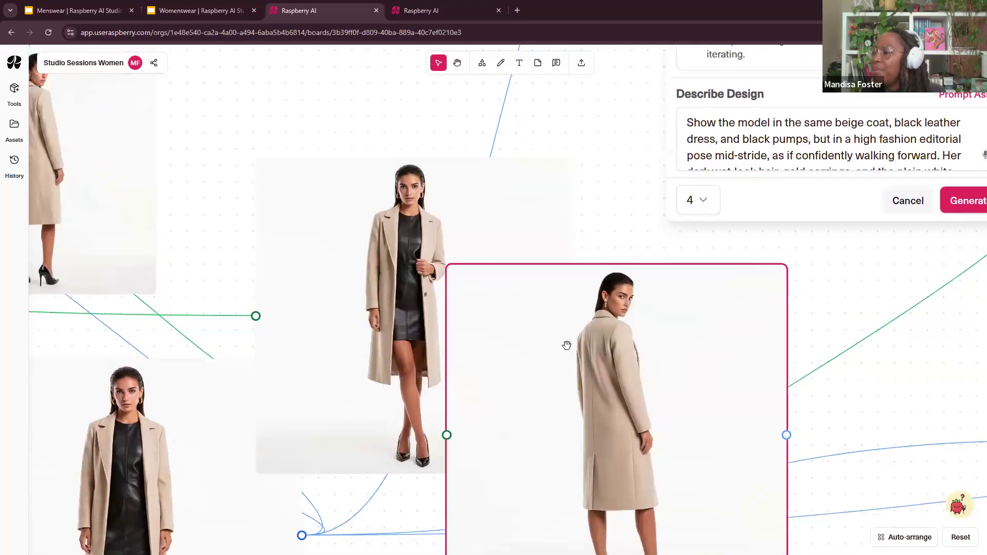
drag(631, 449, 693, 219)
click(578, 418)
drag(582, 396, 595, 361)
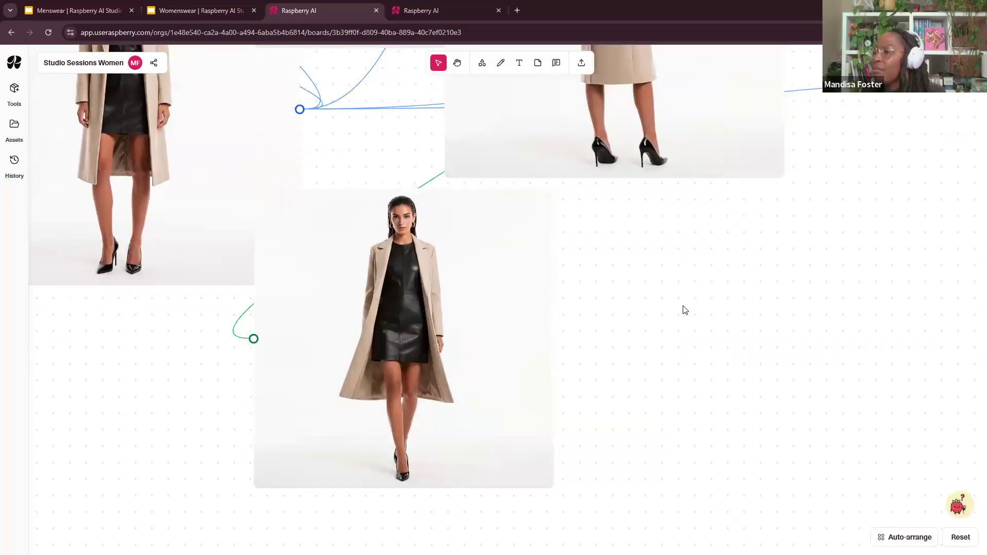
Examine the Animate setups on the board and the videos generated from the styled model
drag(693, 285, 639, 394)
scroll(640, 393, down, 4)
drag(786, 383, 450, 344)
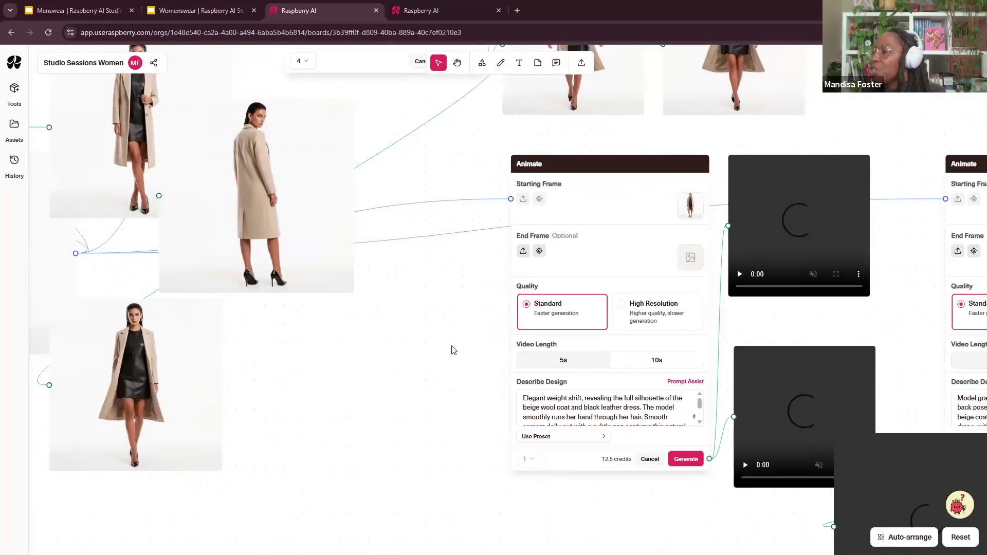
scroll(452, 350, down, 2)
drag(714, 523, 542, 382)
scroll(801, 415, up, 5)
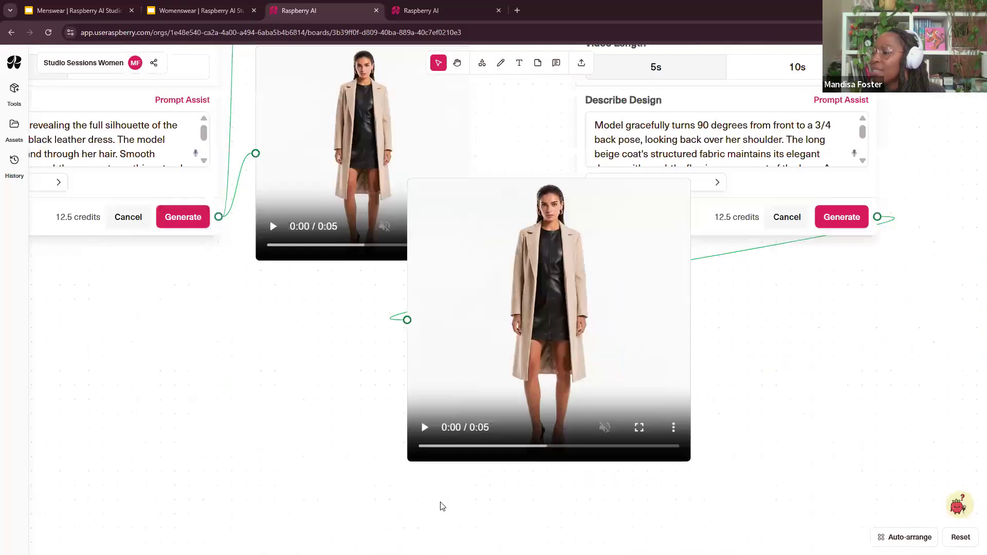
Play the generated video of the model turning in the beige coat
click(426, 429)
scroll(805, 396, up, 2)
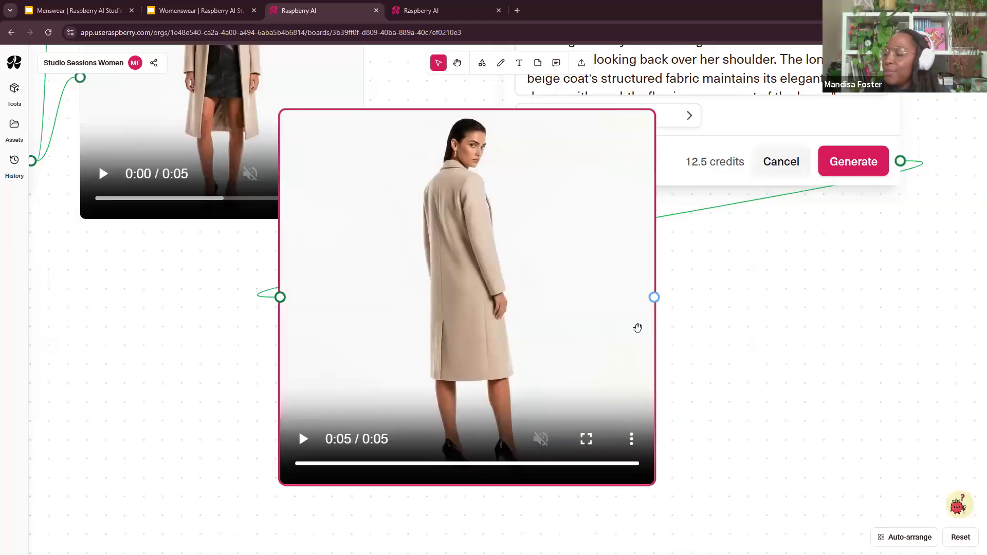
scroll(667, 322, down, 6)
Review the board in reverse, from the animations through poses, On Body and Lifestyle Photography to the original sketches and renders
drag(256, 312, 431, 374)
drag(246, 349, 477, 409)
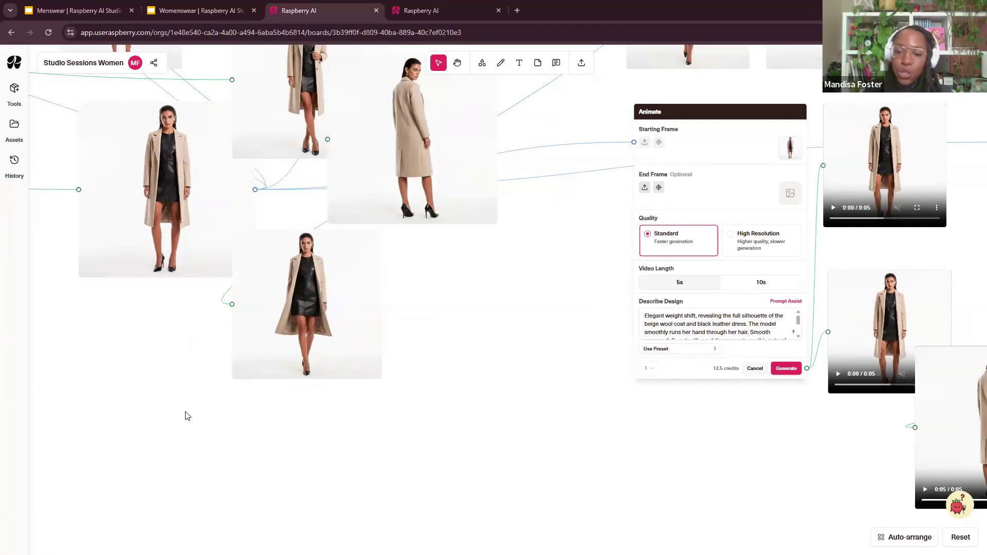
drag(149, 308, 415, 430)
drag(132, 345, 766, 476)
drag(216, 245, 810, 357)
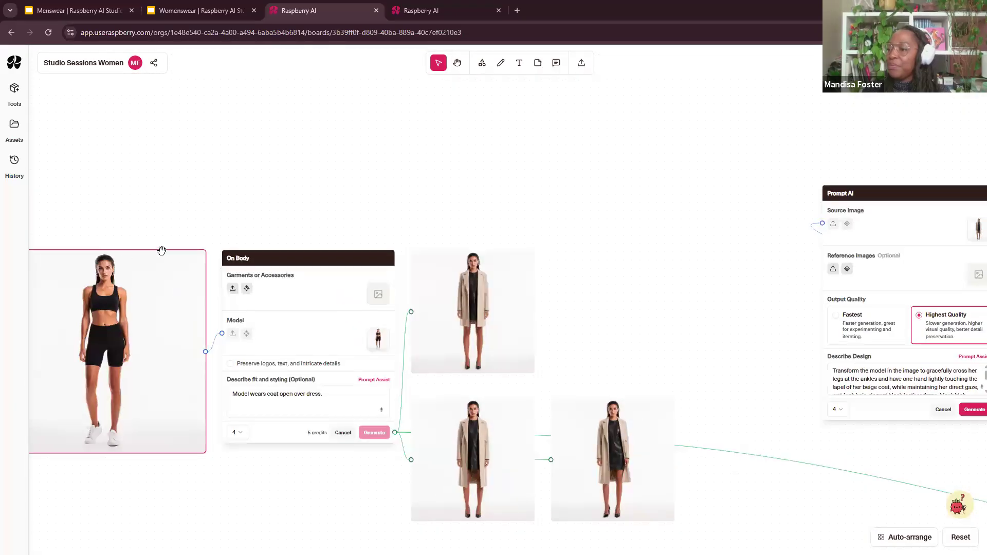
drag(139, 232, 444, 247)
drag(211, 234, 553, 265)
drag(164, 221, 477, 208)
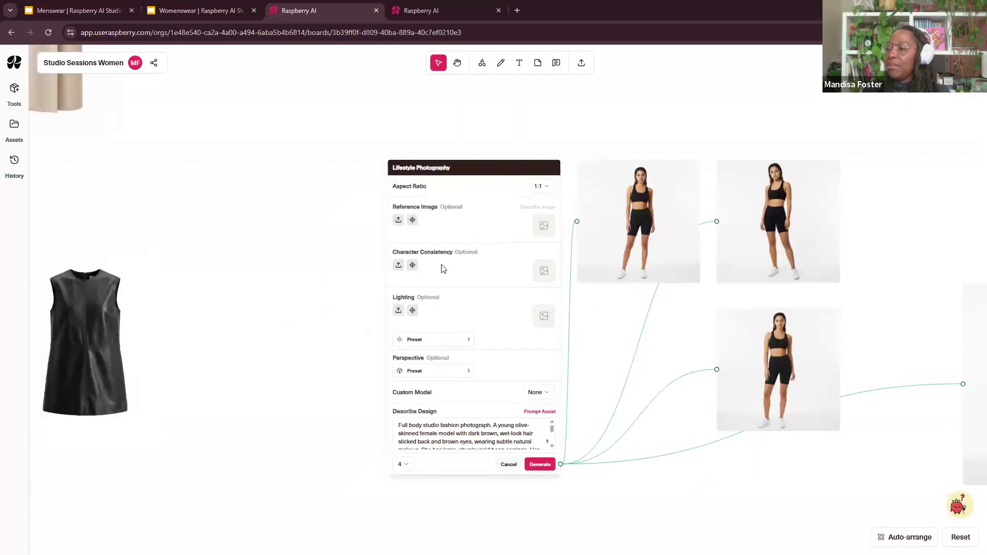
drag(118, 273, 422, 294)
scroll(368, 296, down, 3)
scroll(364, 257, down, 3)
drag(258, 247, 424, 265)
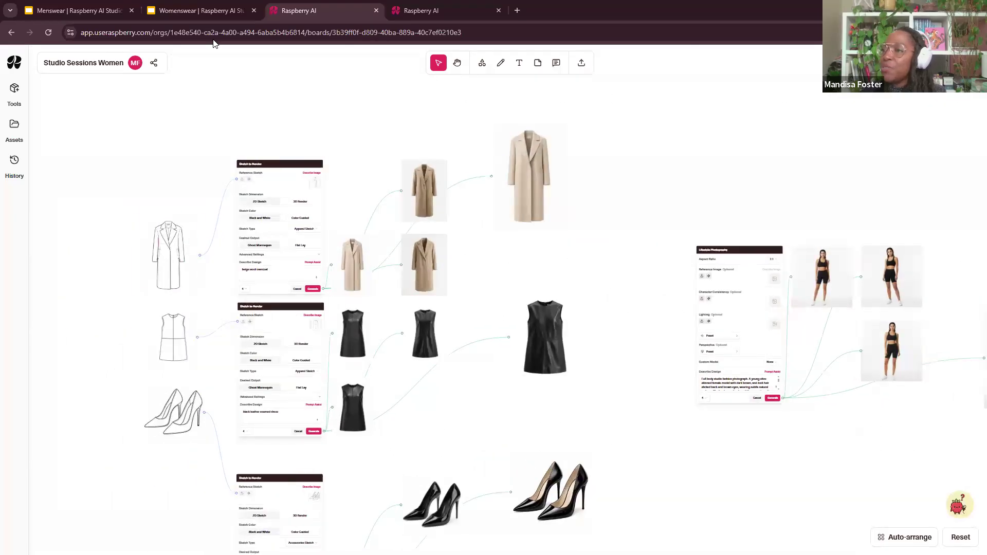
Switch to the Womenswear presentation in Google Slides and go through the photoshoot project slides up to Sketch to Render
click(199, 12)
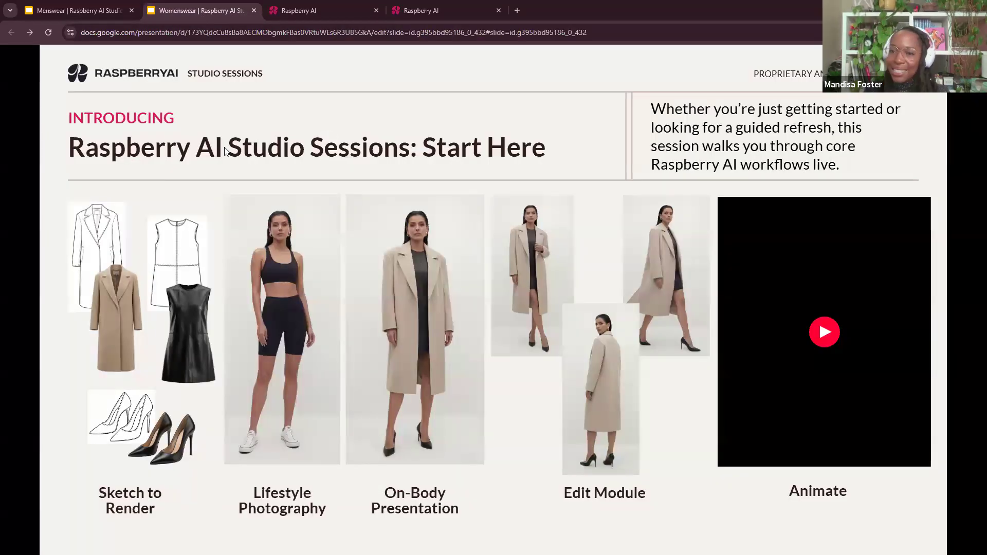
key(Right)
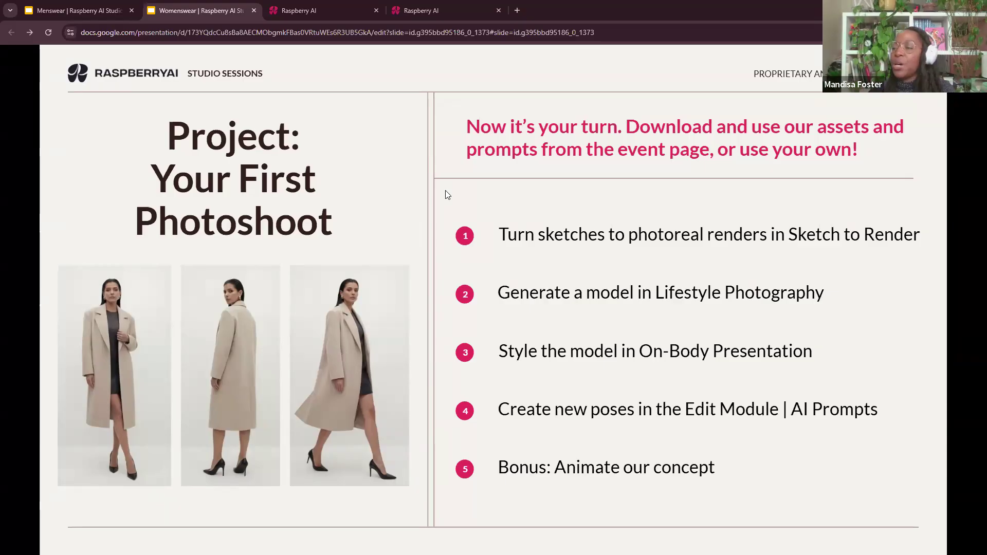
key(Right)
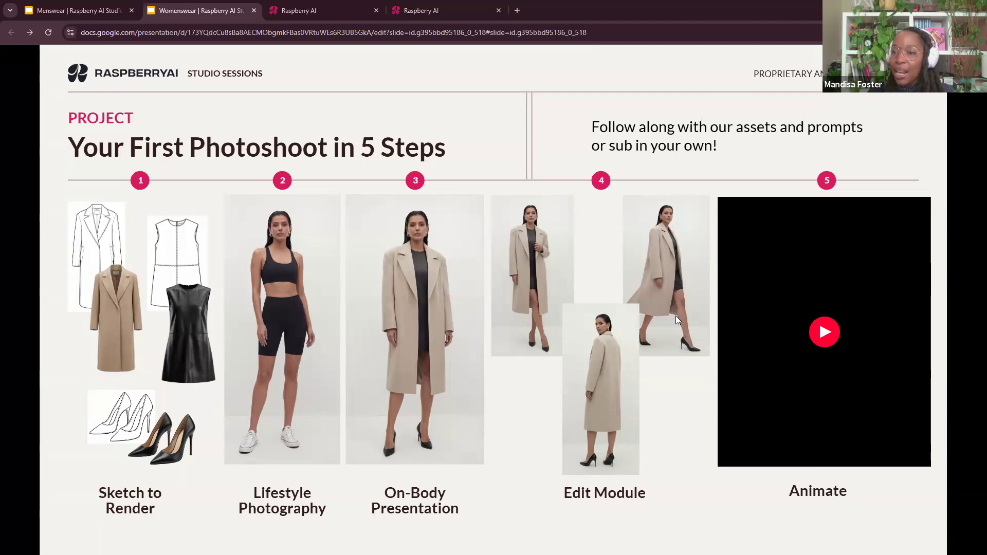
click(826, 334)
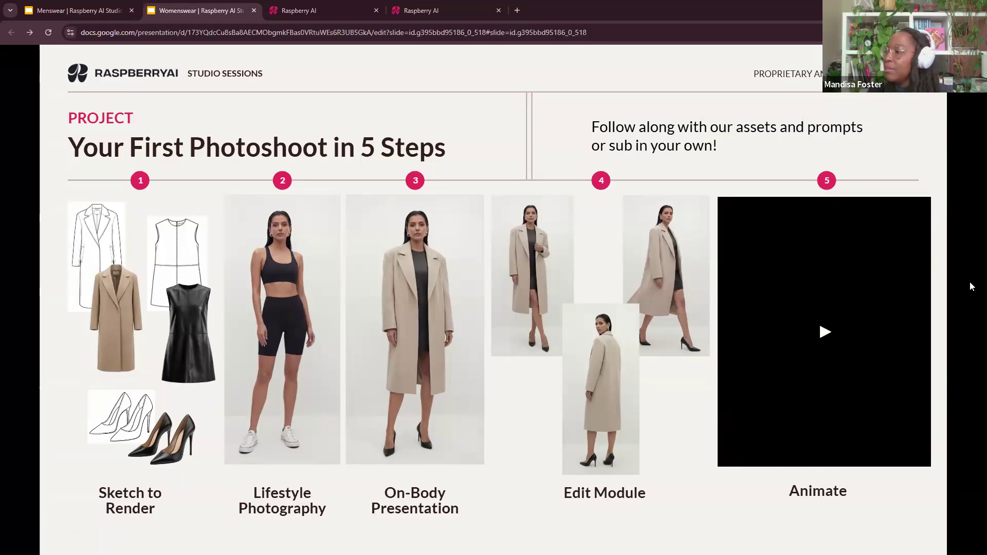
key(Right)
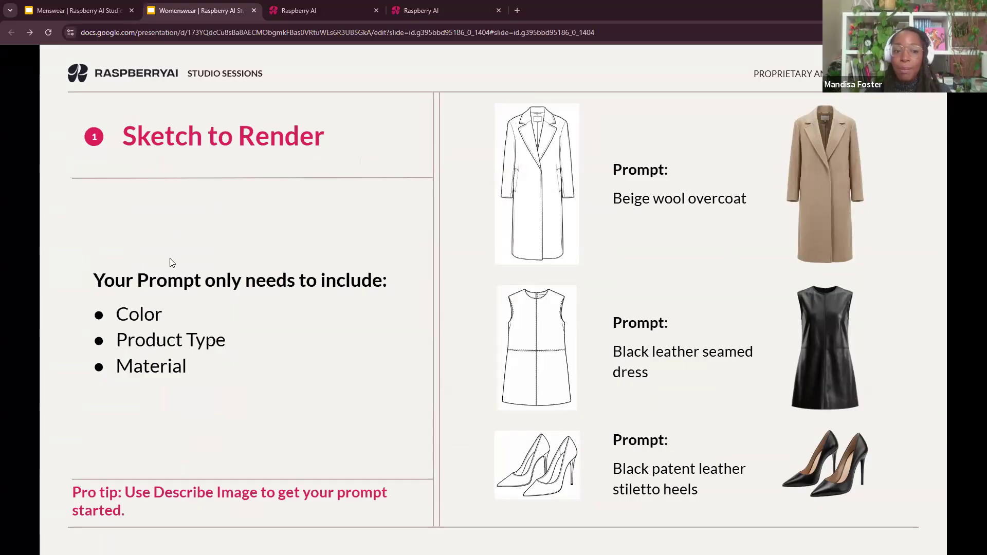
Switch to Raspberry AI, leave the finished womenswear board and create a new board
click(326, 10)
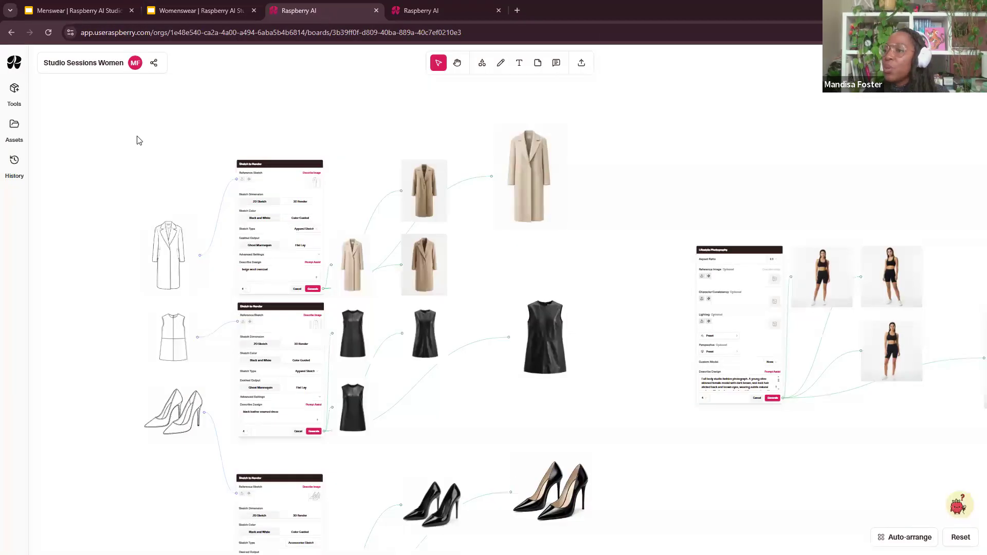
click(17, 68)
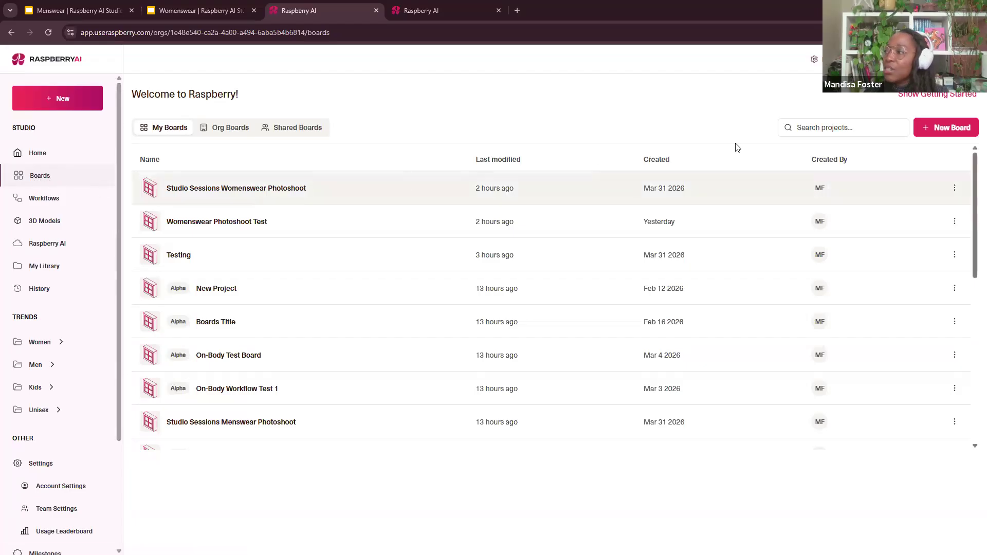
click(957, 135)
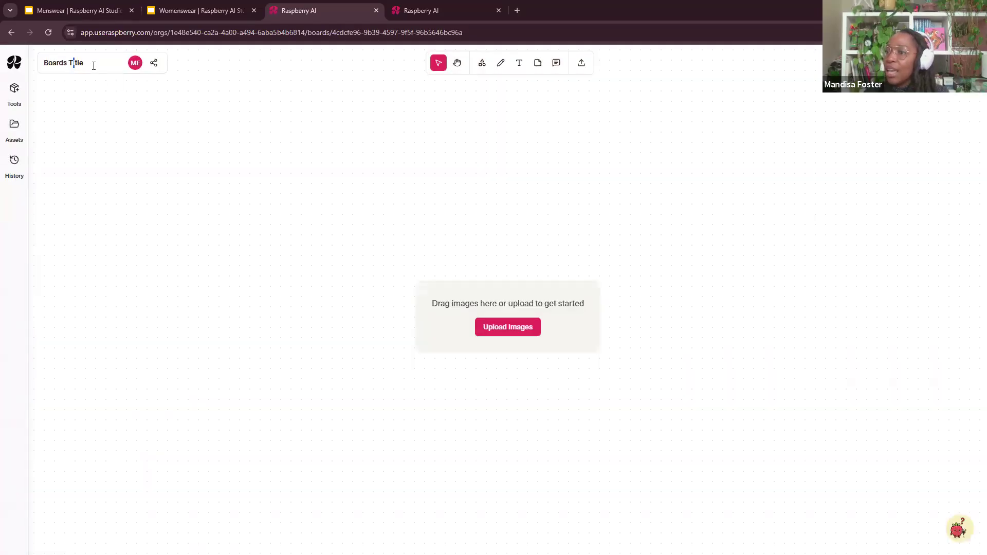
Rename the new board as Womenswear Photoshoot 4-7
drag(94, 65, 42, 63)
text(Wome)
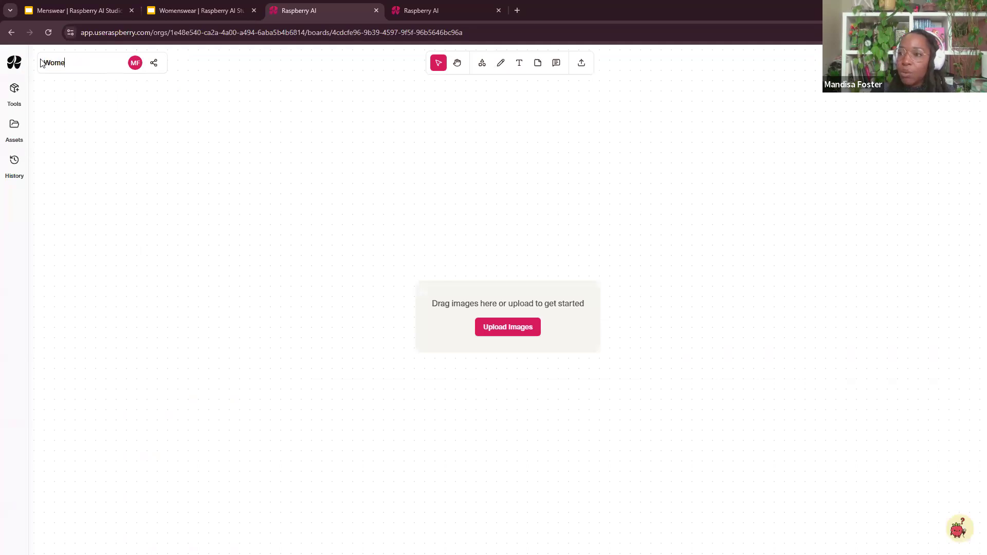
text(nswear Photosoot 4-7)
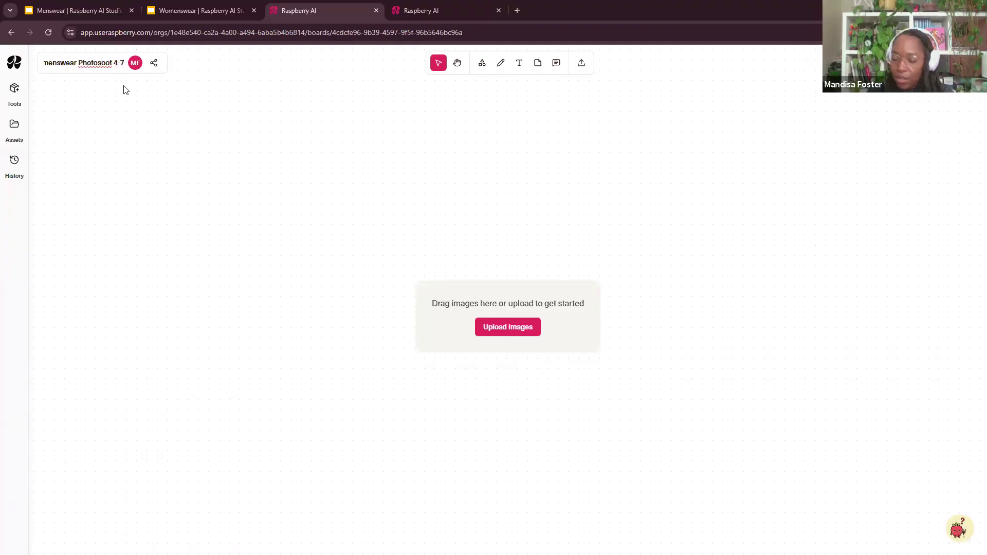
text(h)
key(Return)
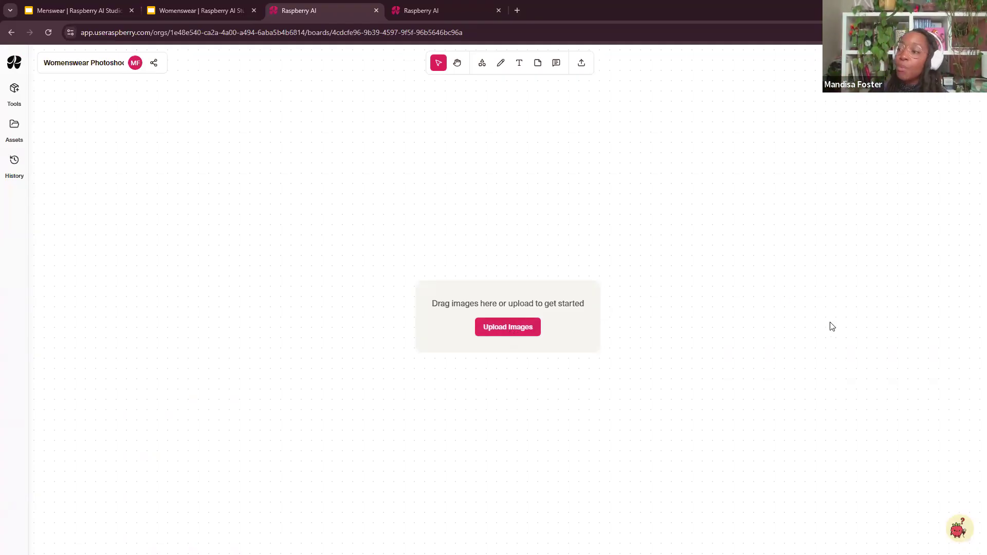
click(499, 327)
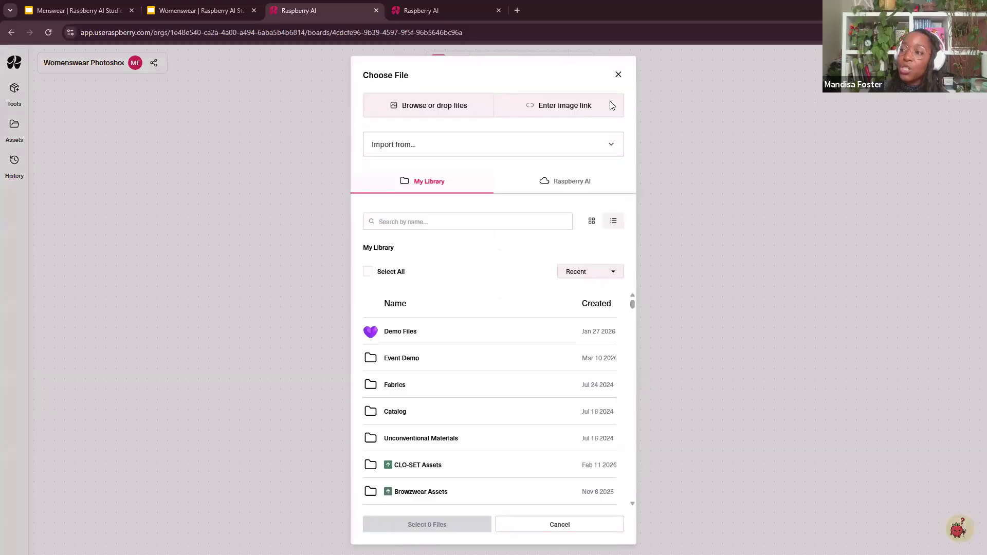
click(441, 107)
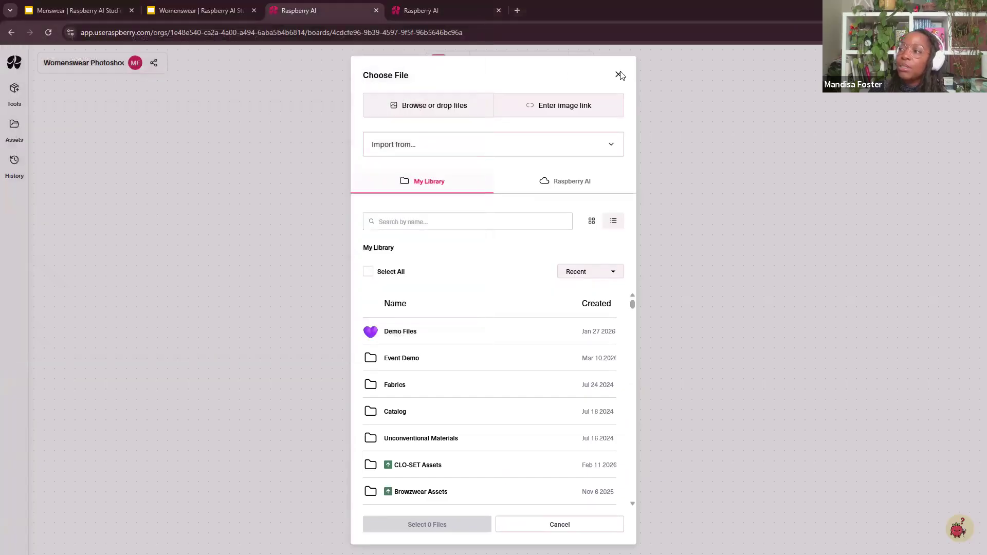
click(618, 75)
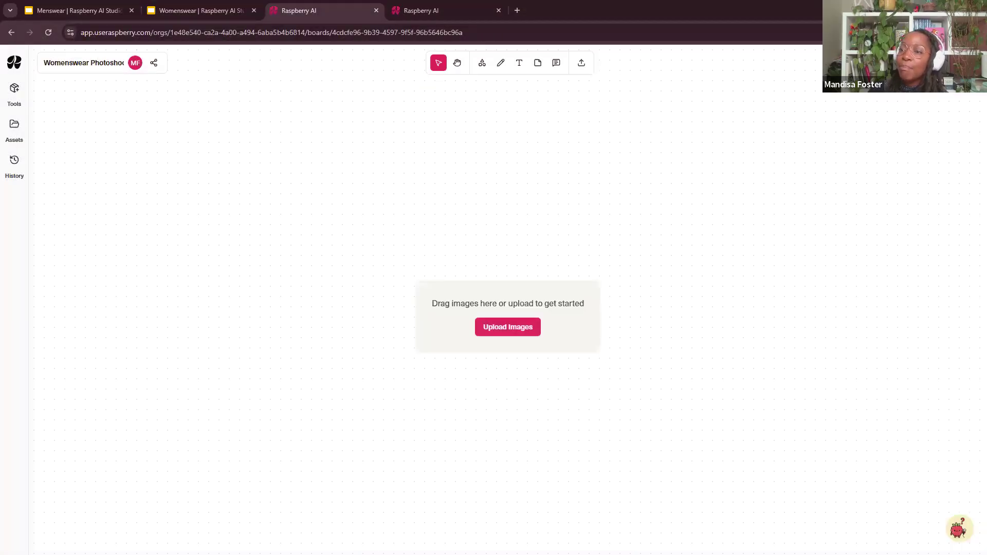
Open the Womenswear Assets folder in the shared Raspberry AI assets, under Trainings and Studio Sessions
click(16, 130)
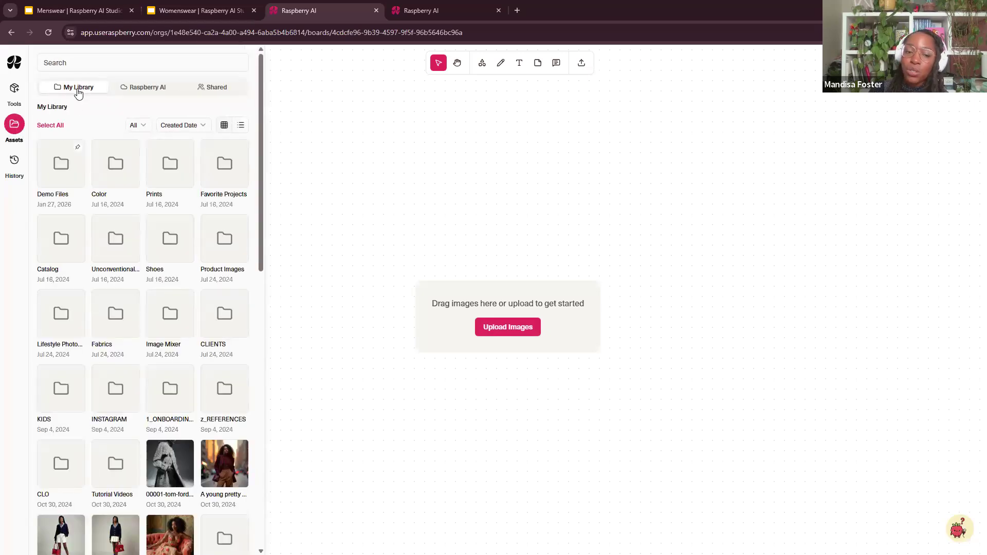
click(134, 88)
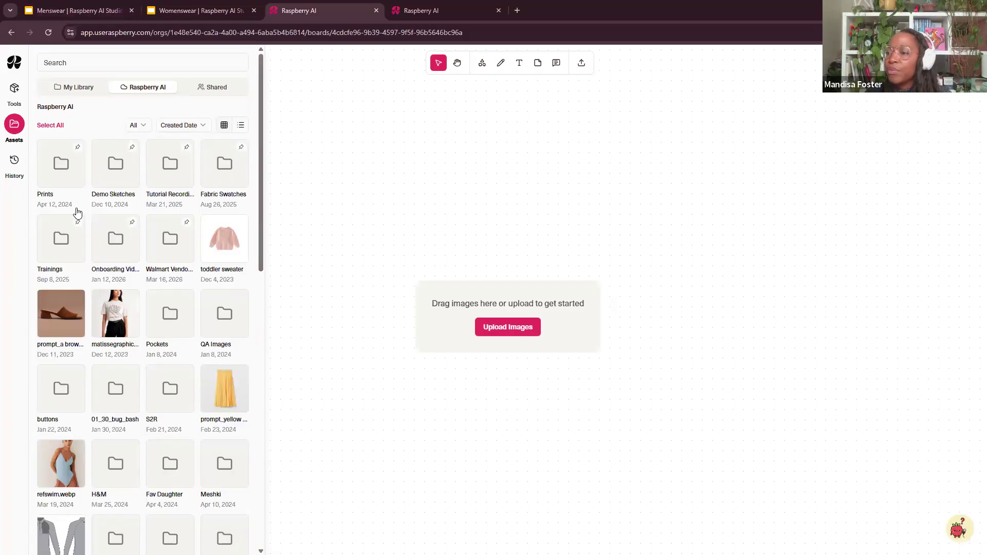
scroll(75, 214, down, 1)
click(53, 207)
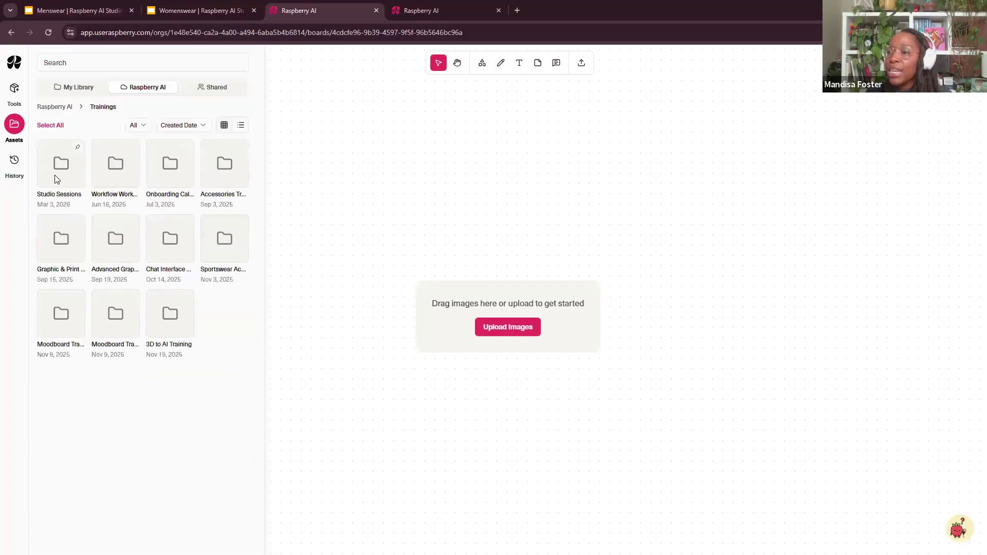
click(56, 180)
click(57, 180)
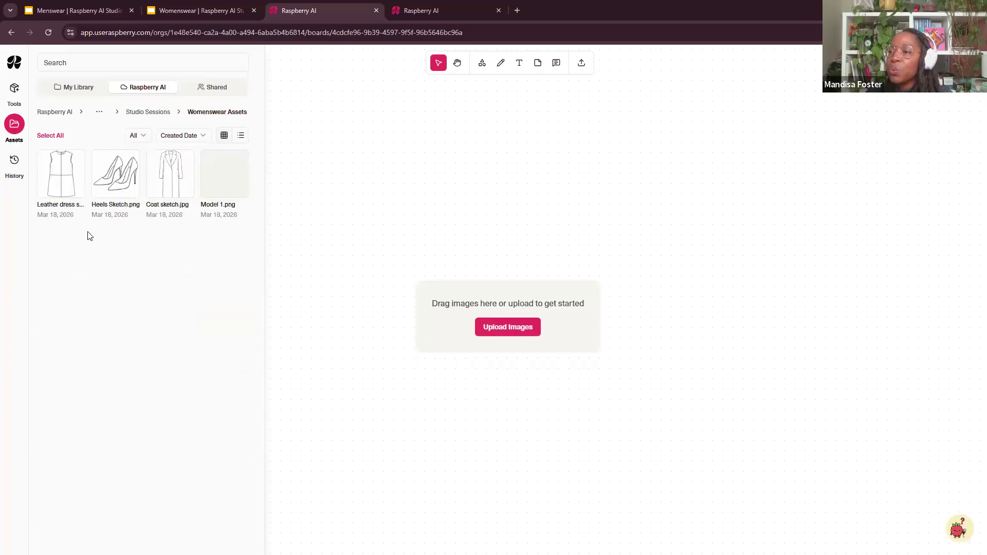
Add the leather dress, heels and coat sketches to the board together and close the asset browser
click(61, 180)
click(115, 183)
click(170, 190)
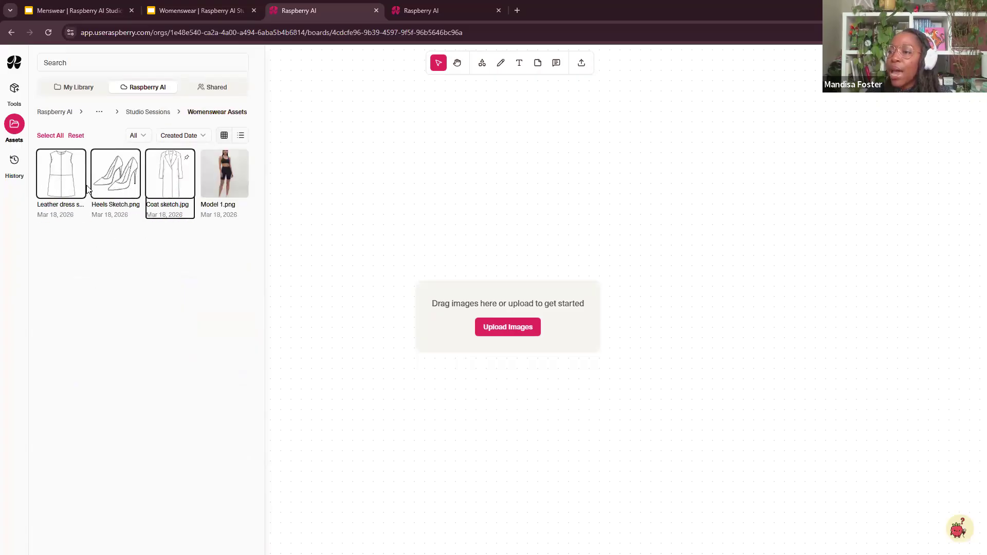
mouse_move(109, 183)
mouse_down()
mouse_move(381, 248)
mouse_move(486, 241)
mouse_move(476, 251)
mouse_up()
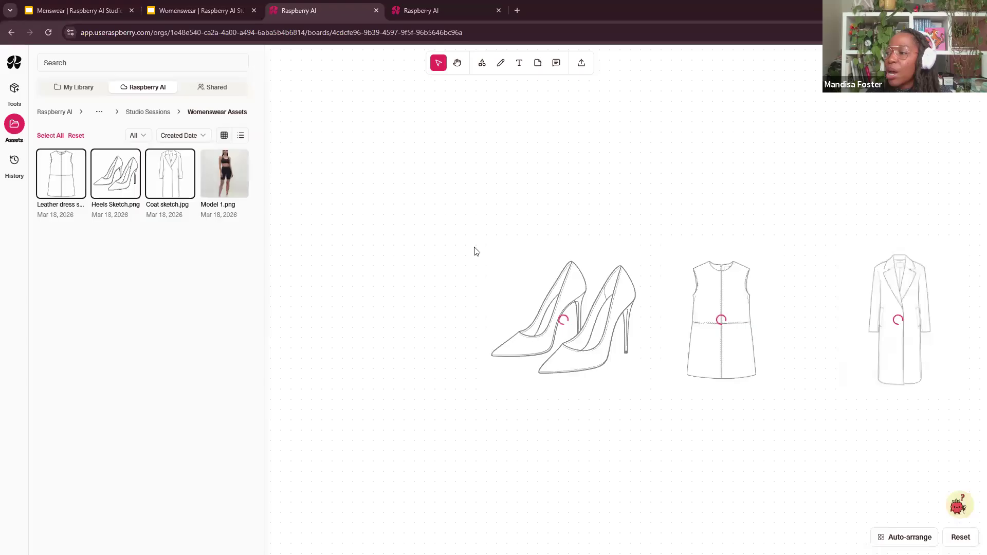
drag(668, 425, 432, 431)
scroll(426, 431, down, 5)
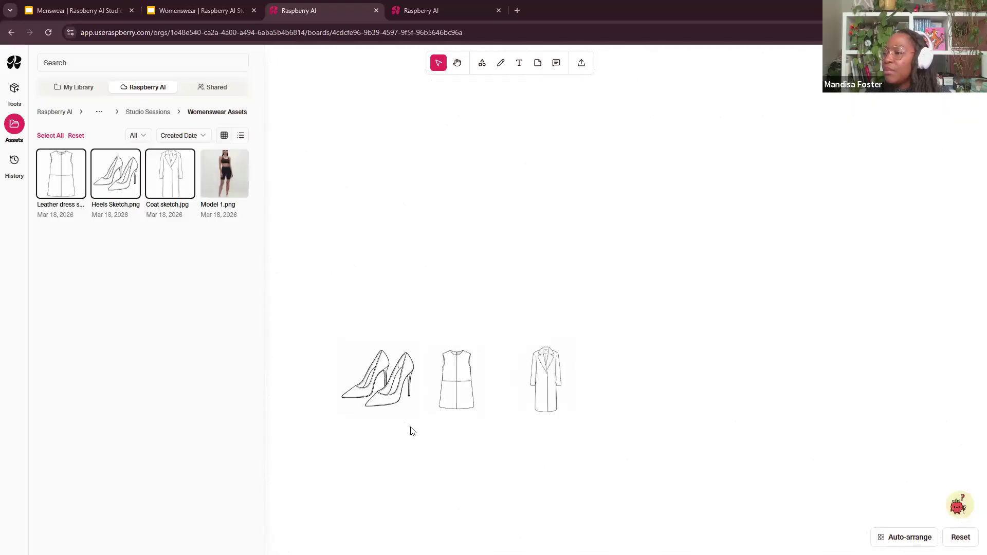
click(18, 130)
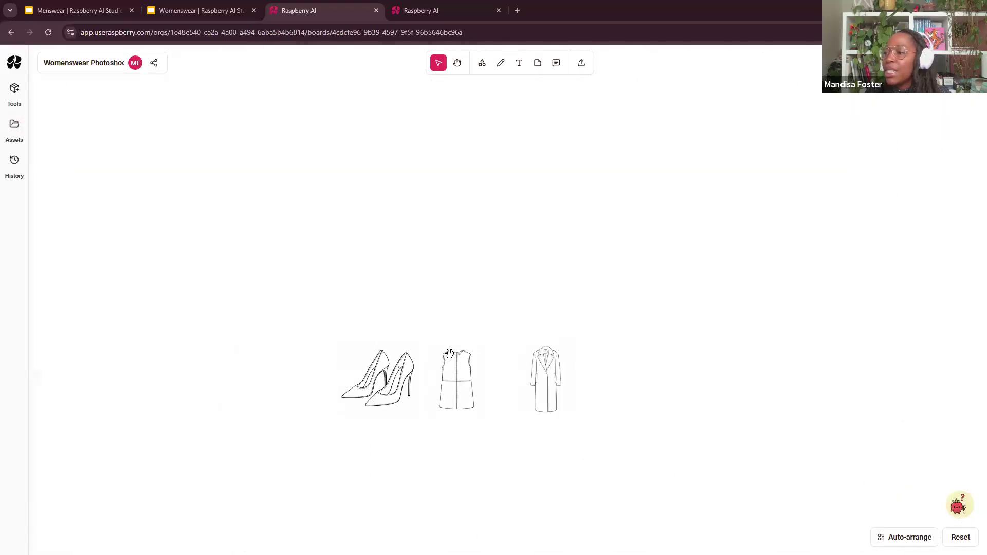
Arrange the sketches in an aligned vertical column with the coat above the dress and the heels below
mouse_move(548, 389)
mouse_down()
mouse_move(340, 247)
mouse_move(383, 226)
mouse_up()
drag(456, 383, 378, 311)
drag(389, 380, 393, 412)
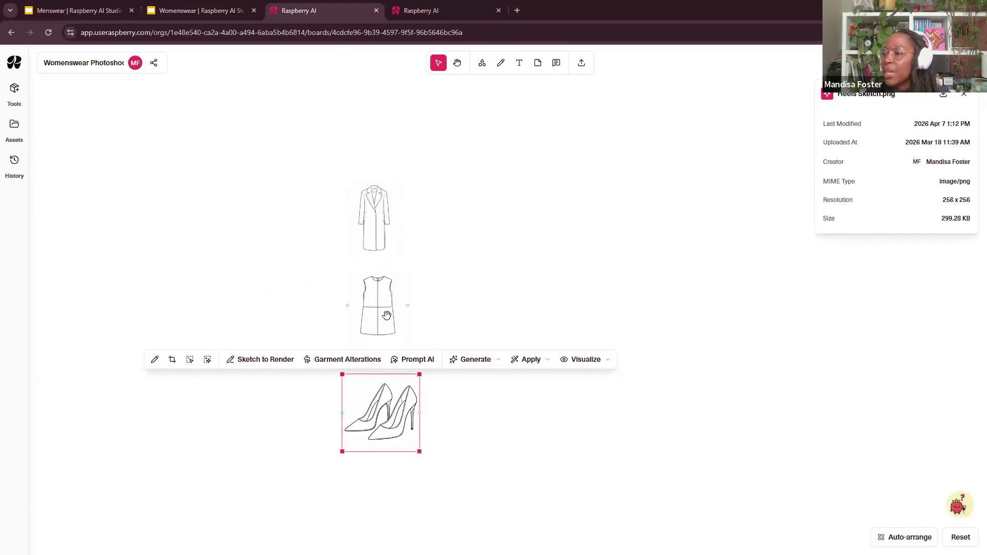
drag(387, 316, 394, 325)
drag(373, 235, 387, 238)
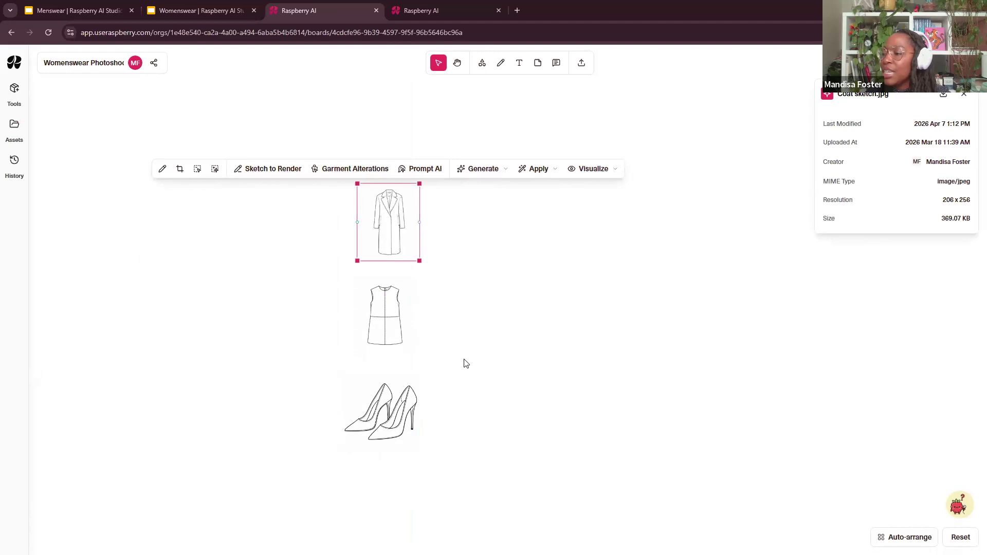
scroll(470, 363, up, 3)
scroll(469, 364, down, 2)
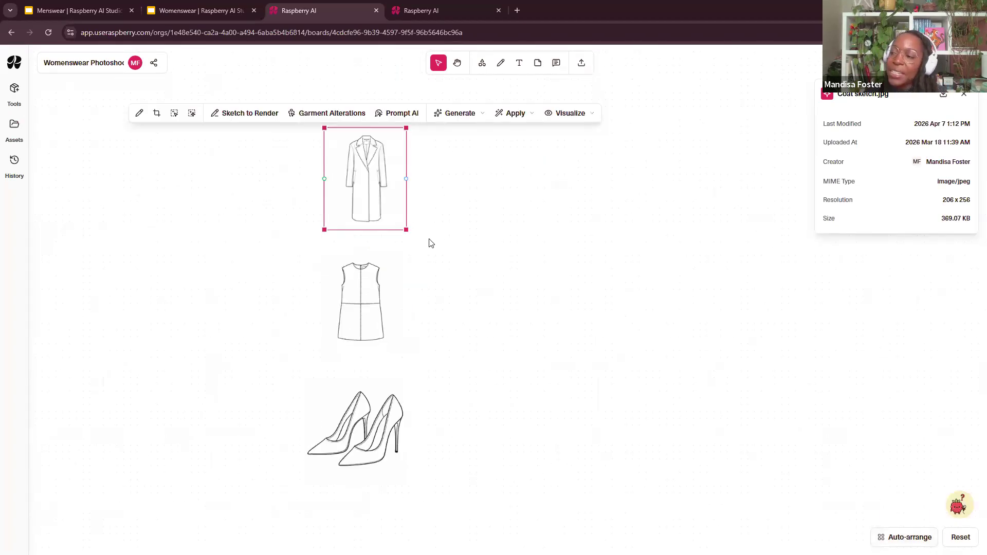
drag(361, 294, 364, 297)
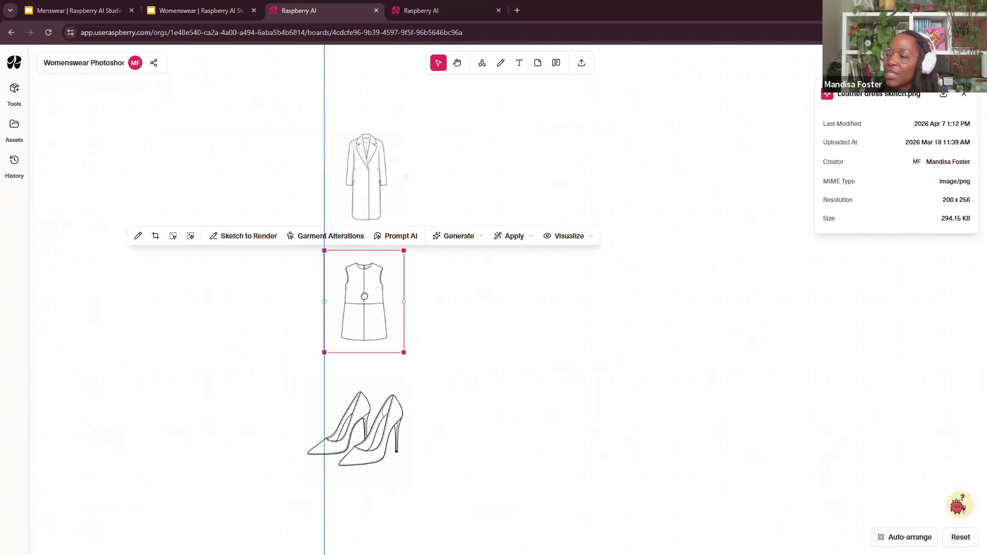
Generate four Sketch to Render images of the coat sketch with the design description "beige wool overcoat"
click(375, 208)
scroll(437, 185, up, 5)
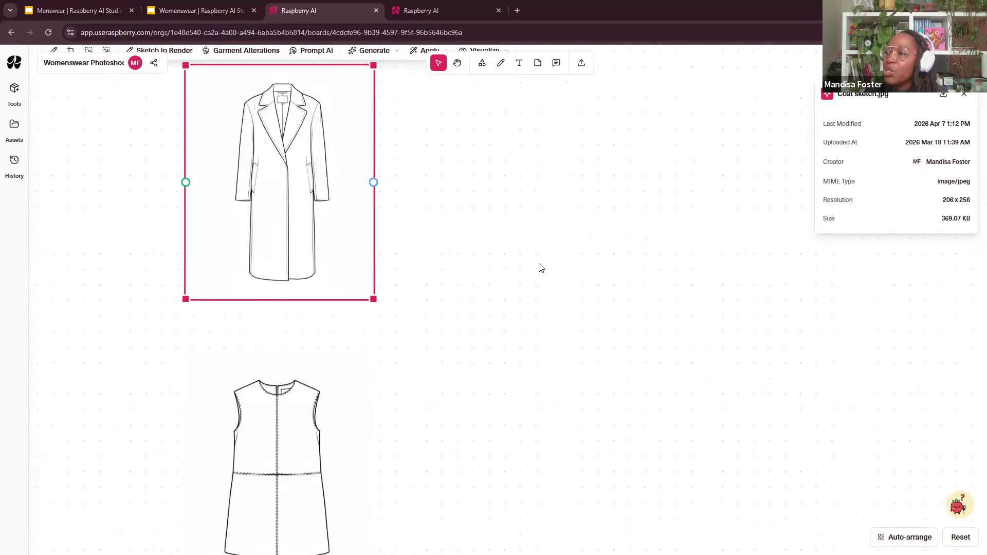
scroll(539, 268, left, 2)
scroll(539, 268, up, 2)
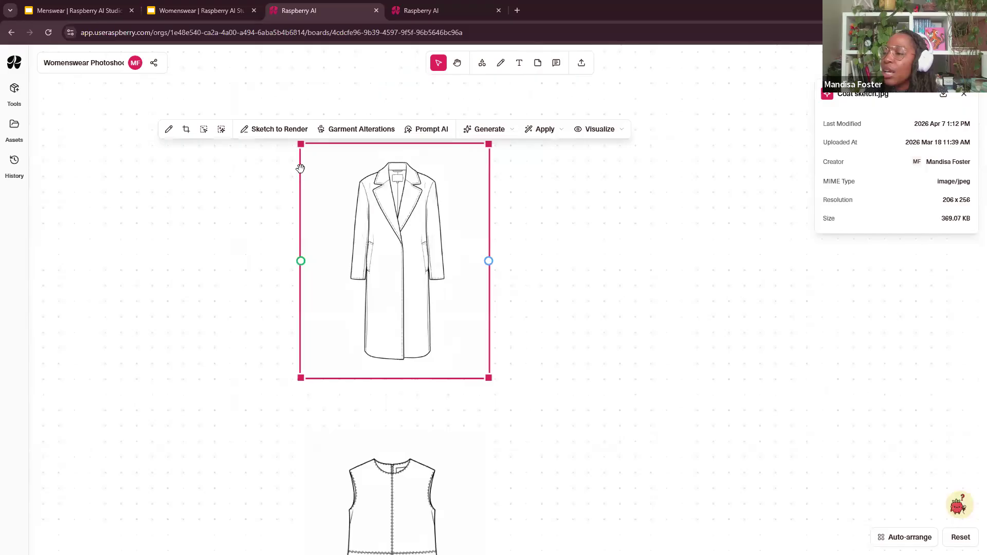
click(266, 134)
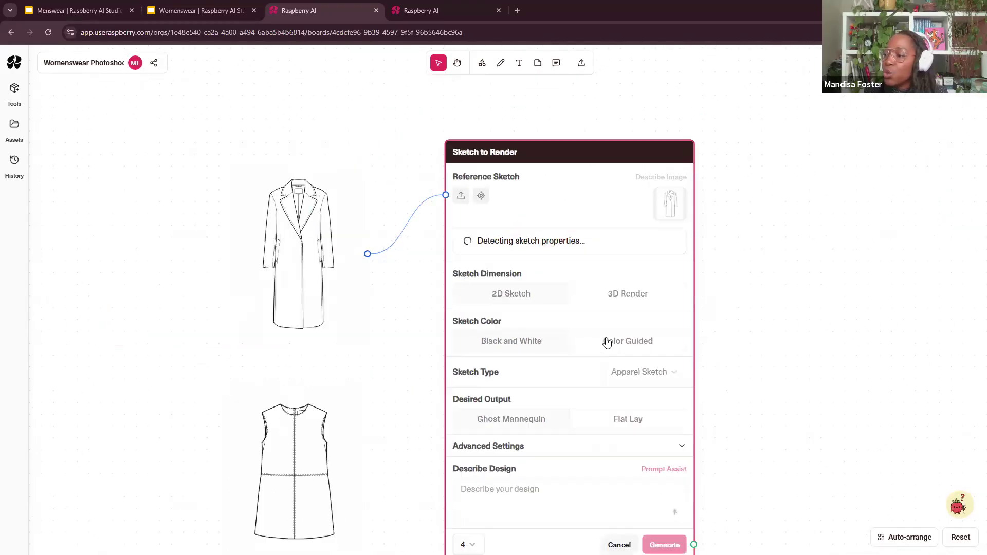
click(488, 466)
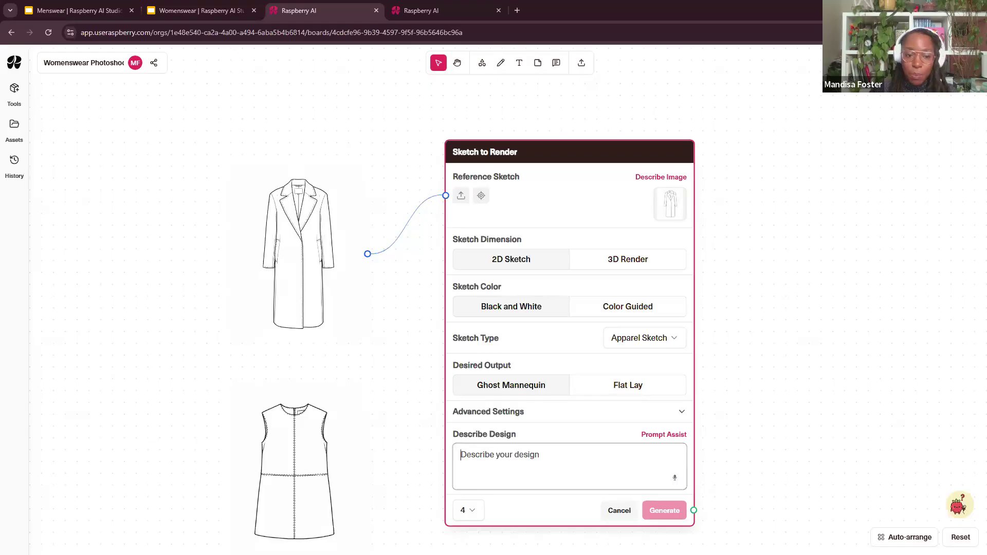
text(beige wool overcoat)
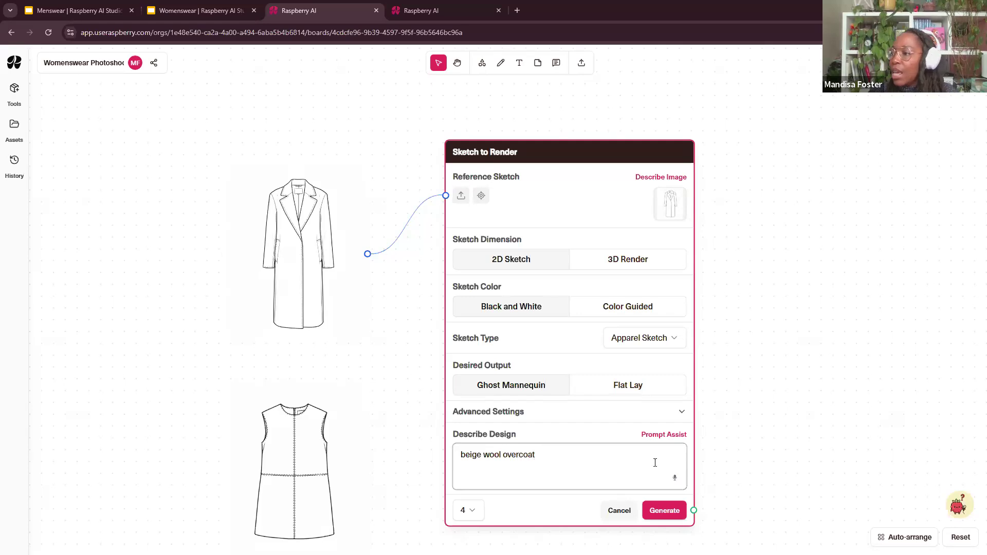
click(663, 511)
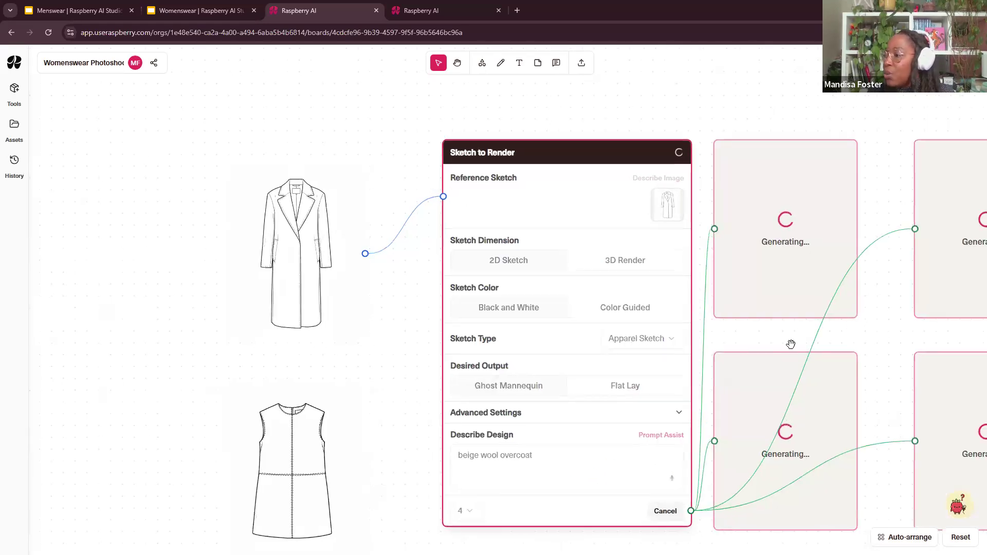
Move the dress and heels sketches further down the board, with the dress below the coat's Sketch to Render panel
drag(456, 359, 543, 248)
drag(227, 224, 227, 360)
scroll(338, 448, down, 3)
scroll(355, 447, up, 1)
drag(357, 447, 384, 247)
mouse_move(277, 293)
mouse_down()
mouse_move(276, 394)
mouse_move(288, 432)
mouse_up()
drag(269, 213, 268, 251)
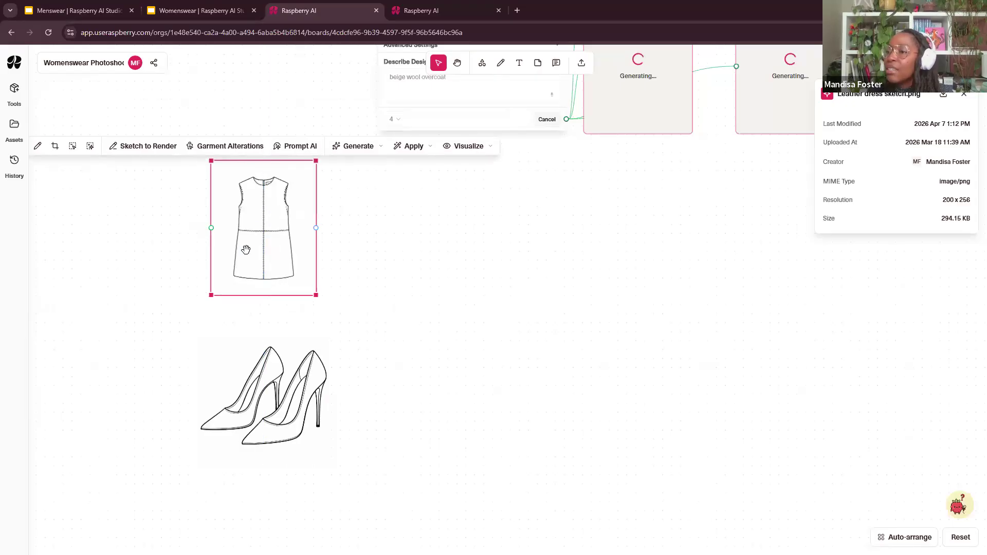
Generate four Sketch to Render images of the dress sketch with the design description "black leather seamed dress"
click(139, 147)
click(489, 149)
drag(400, 168, 453, 157)
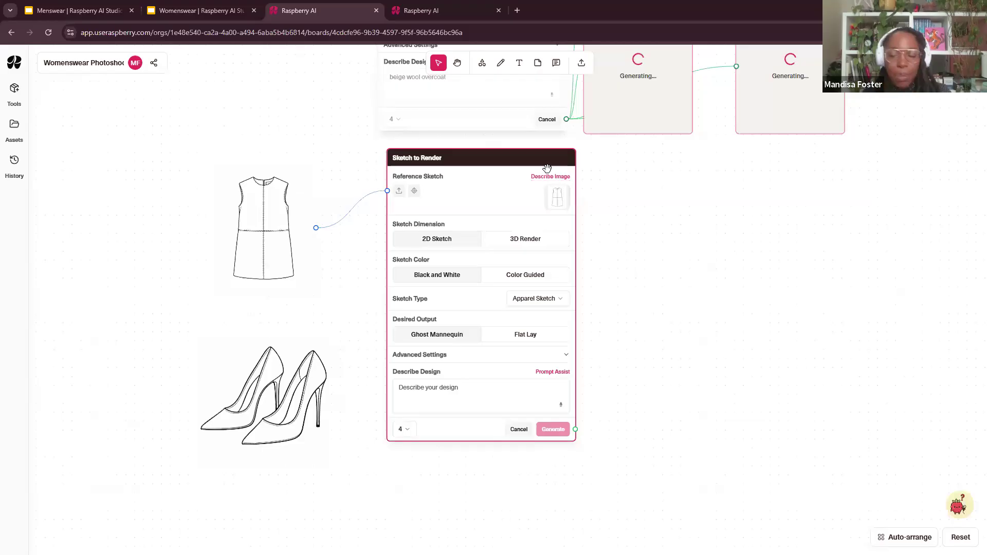
click(491, 392)
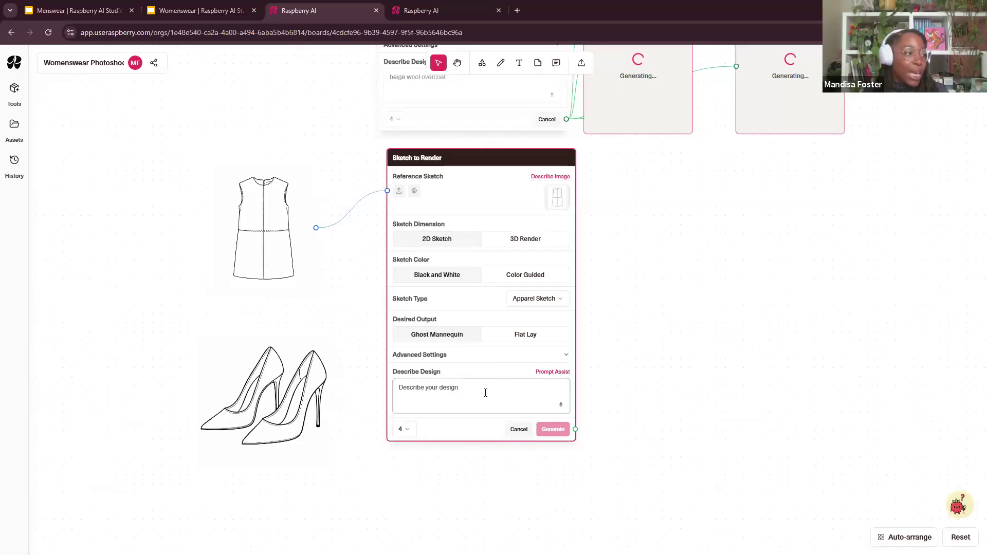
text(black leather seamed dress)
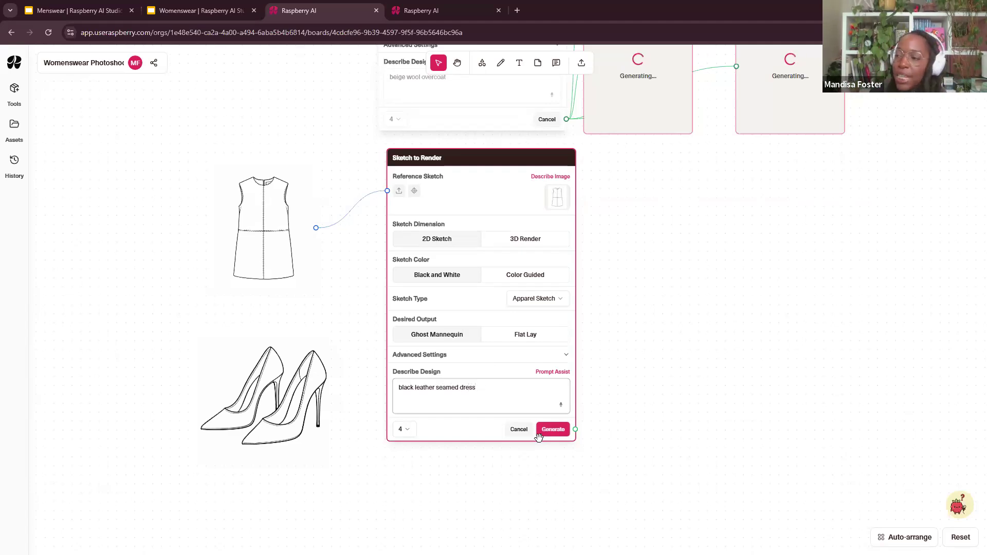
click(554, 431)
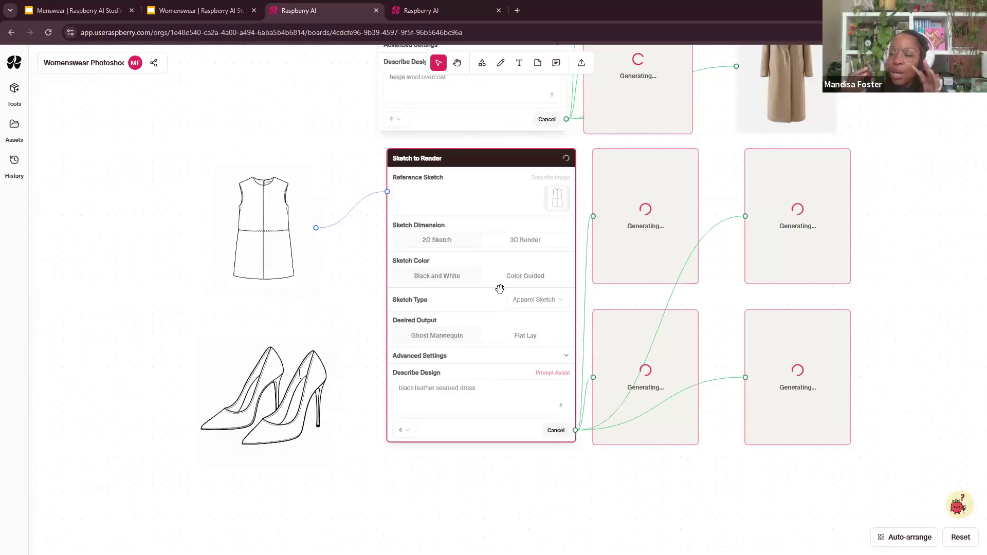
Move the heels sketch below the dress's render panel and start a Sketch to Render for it
scroll(557, 266, down, 2)
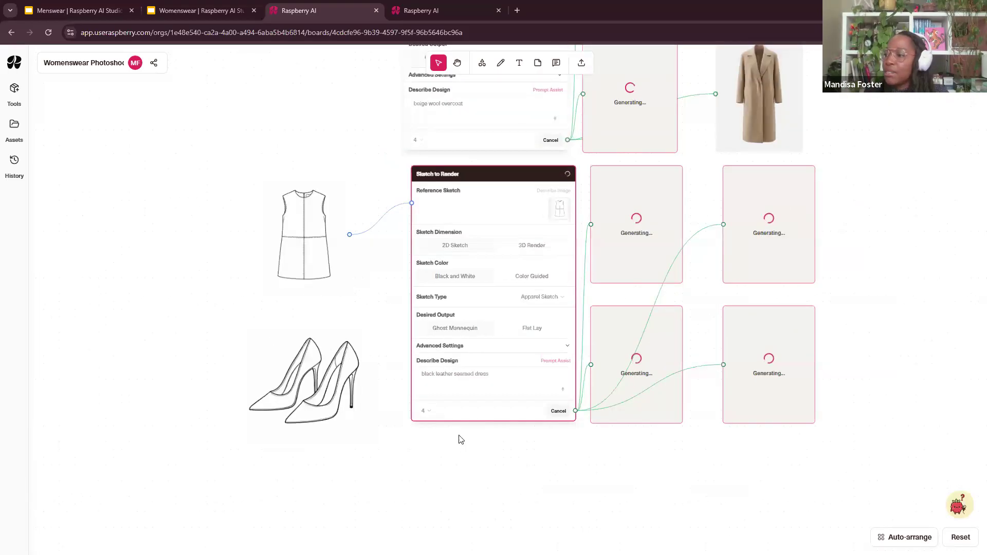
drag(461, 439, 401, 182)
drag(302, 118, 304, 255)
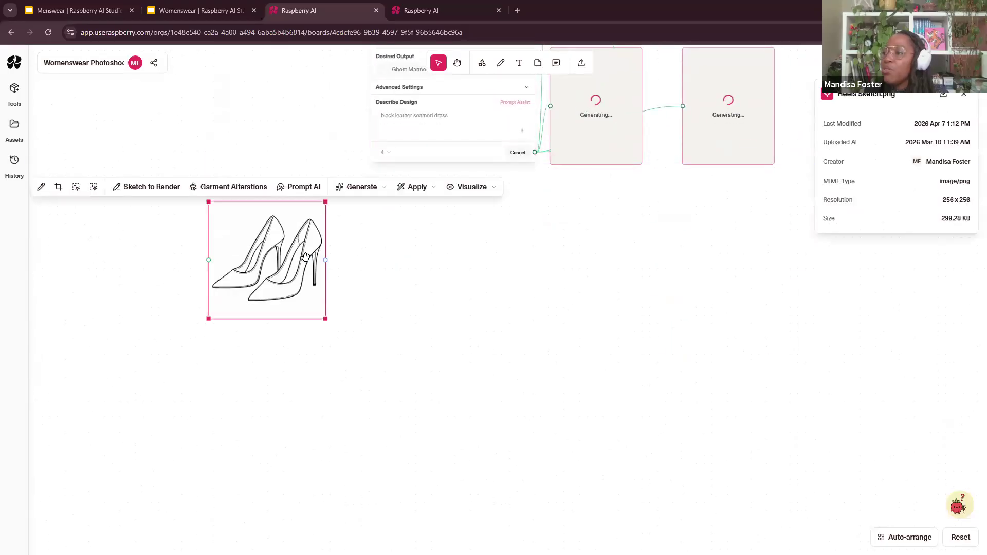
click(153, 190)
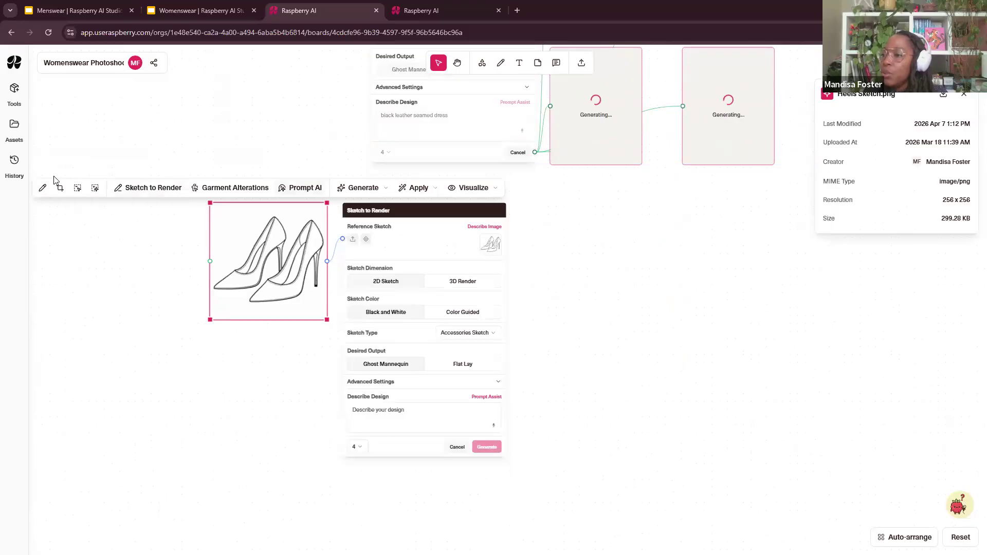
Have the heels sketch described automatically with Describe Image and use that description as the design prompt
scroll(462, 251, up, 5)
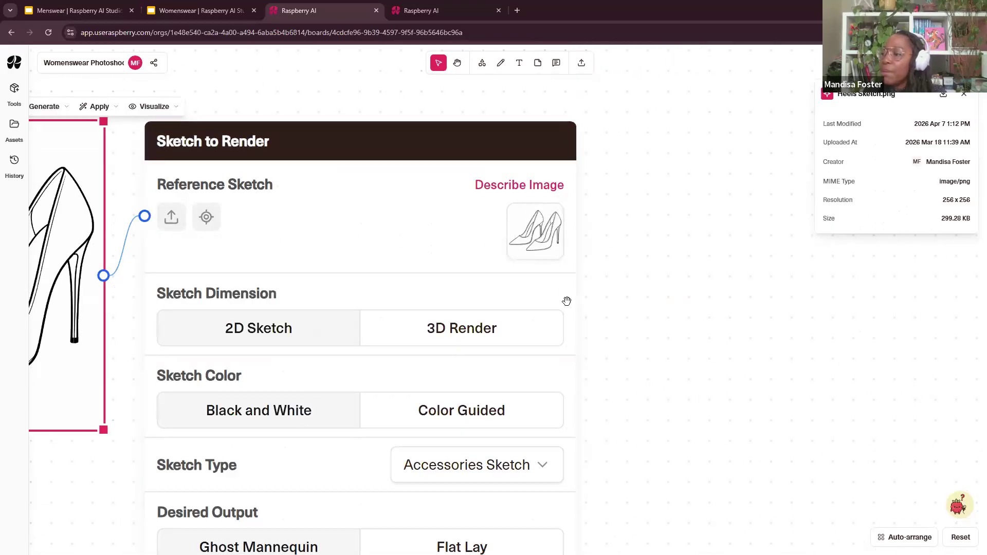
click(523, 194)
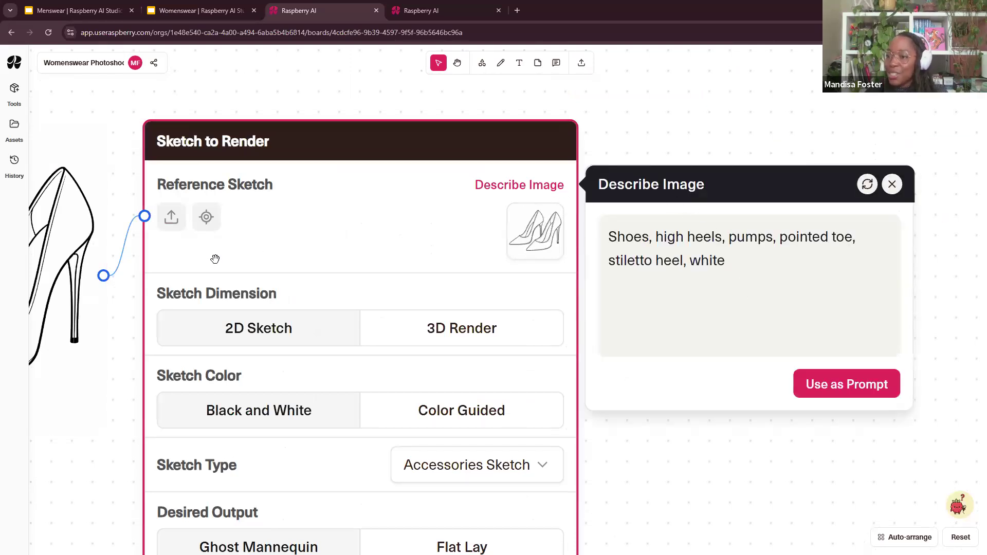
scroll(214, 258, down, 5)
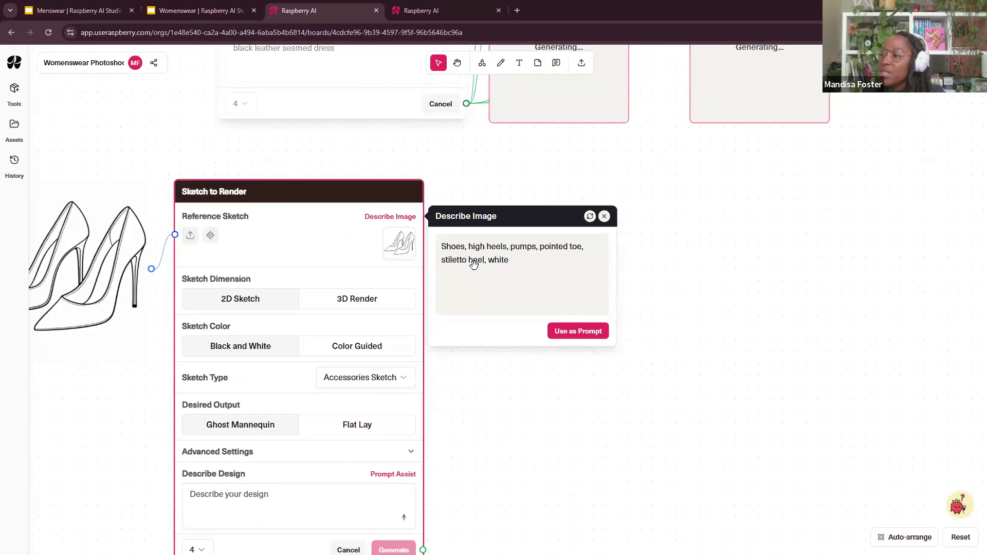
click(579, 332)
Replace "white" in the heels prompt with "black shiny patent leather" and generate the four renders
drag(491, 445, 537, 290)
click(441, 339)
double_click(452, 338)
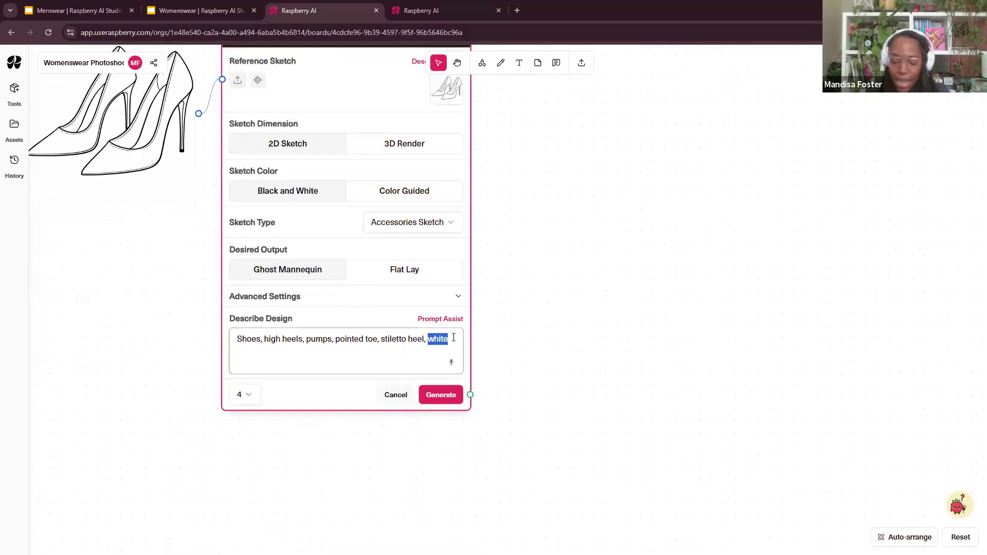
text(black shiny)
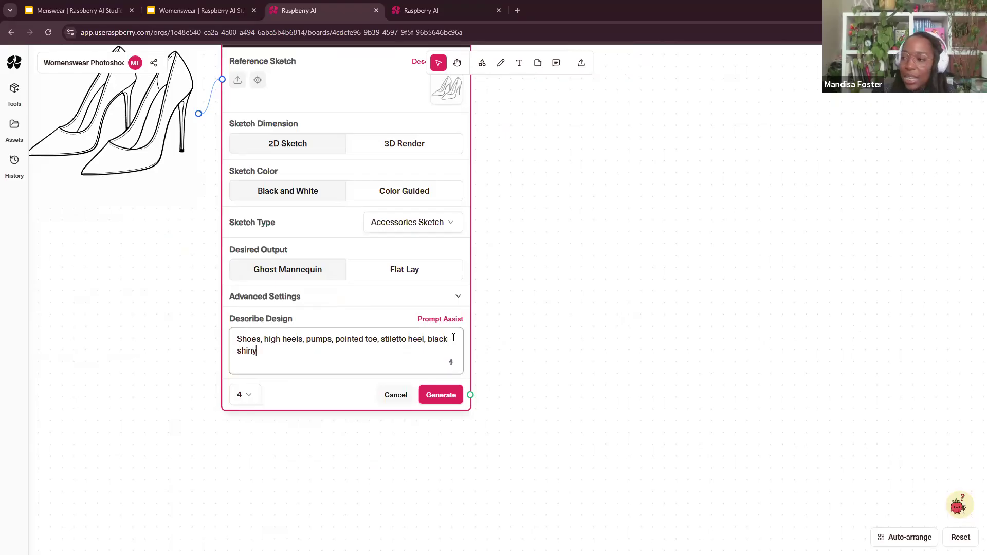
text( patent)
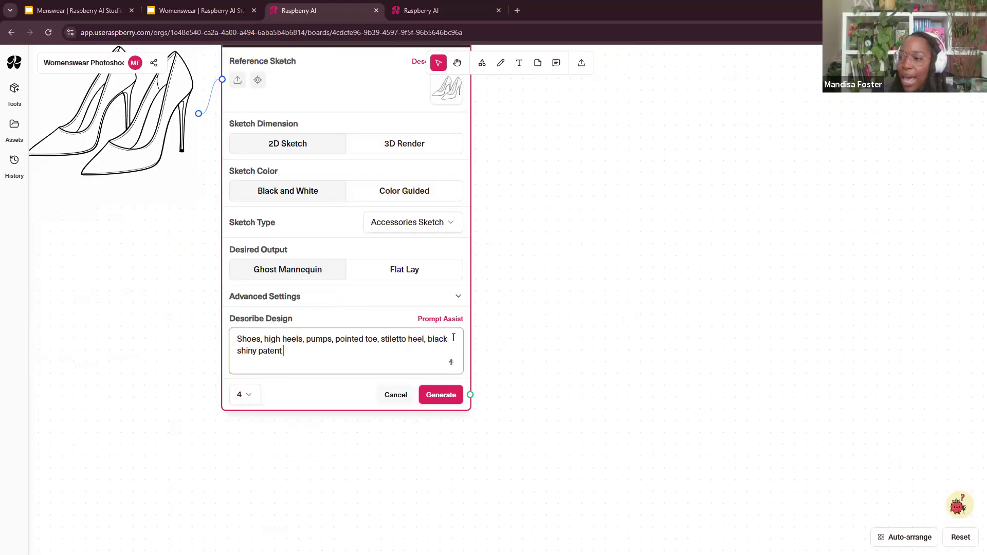
text( leather)
click(447, 399)
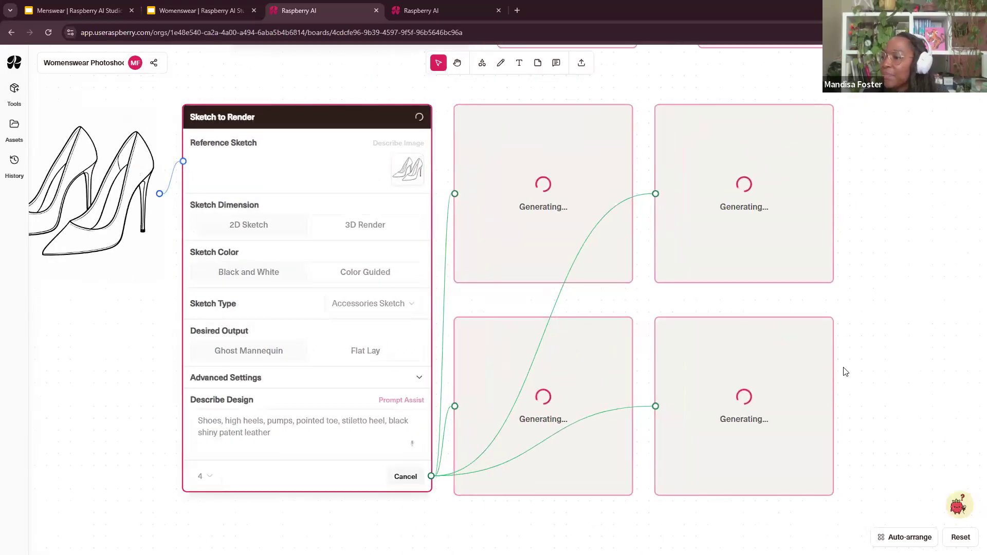
scroll(849, 299, down, 4)
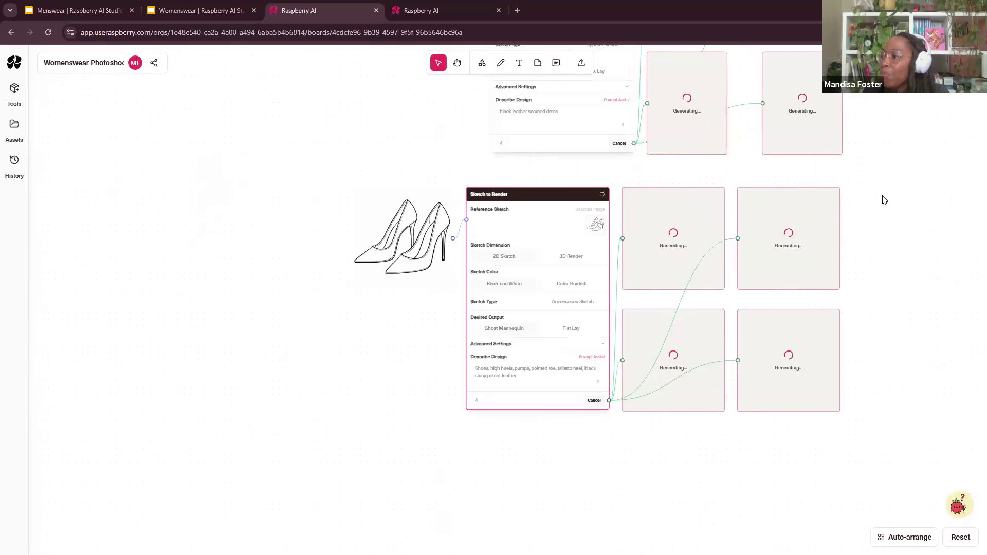
drag(884, 197, 704, 332)
scroll(607, 344, up, 5)
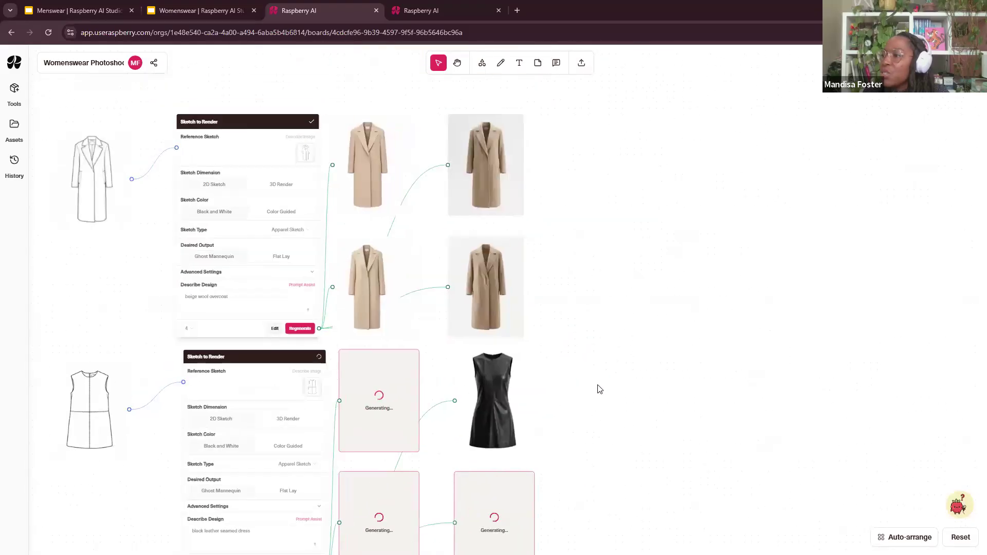
scroll(608, 434, down, 8)
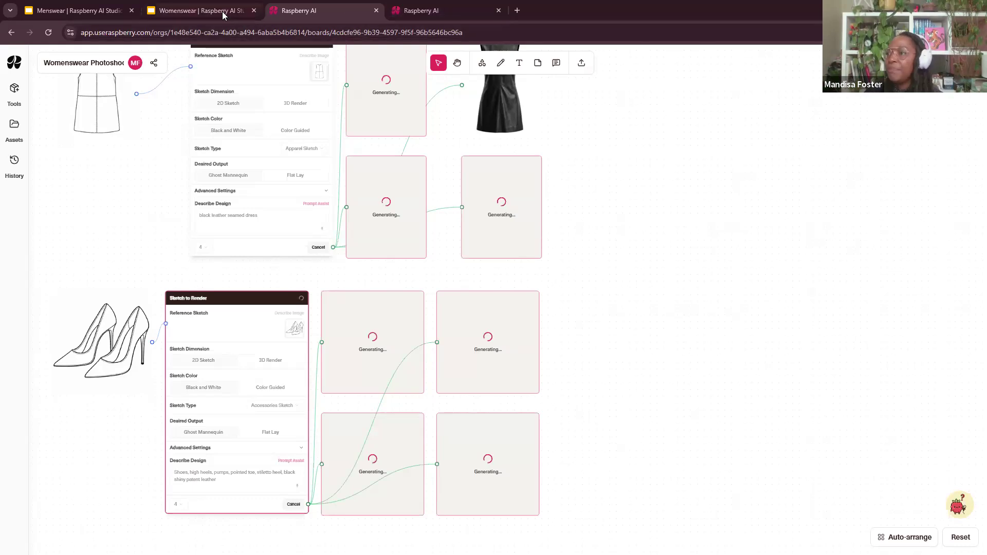
Switch to the Womenswear presentation in Google Slides to view the Lifestyle Photography prompt slide, and return to the Raspberry AI board
click(259, 14)
key(Right)
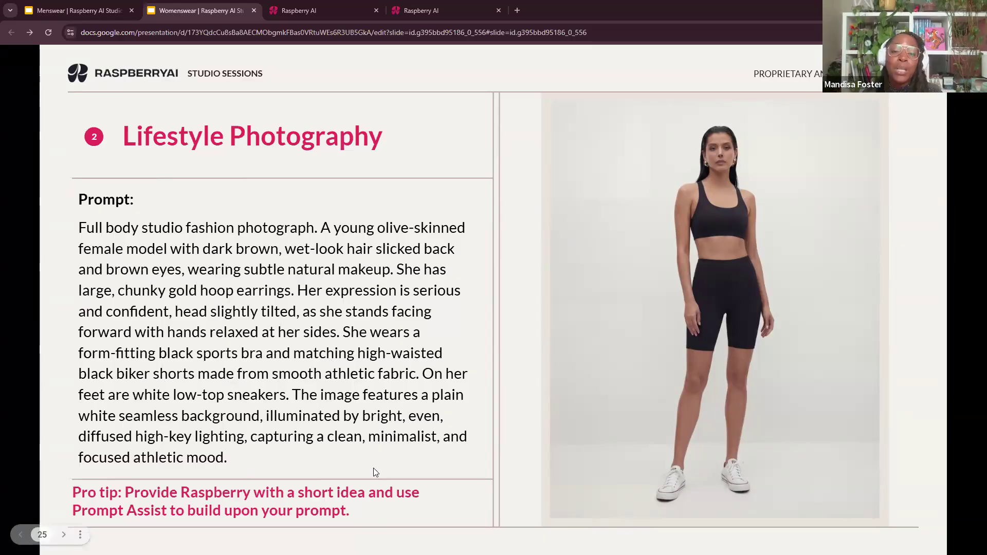
click(325, 9)
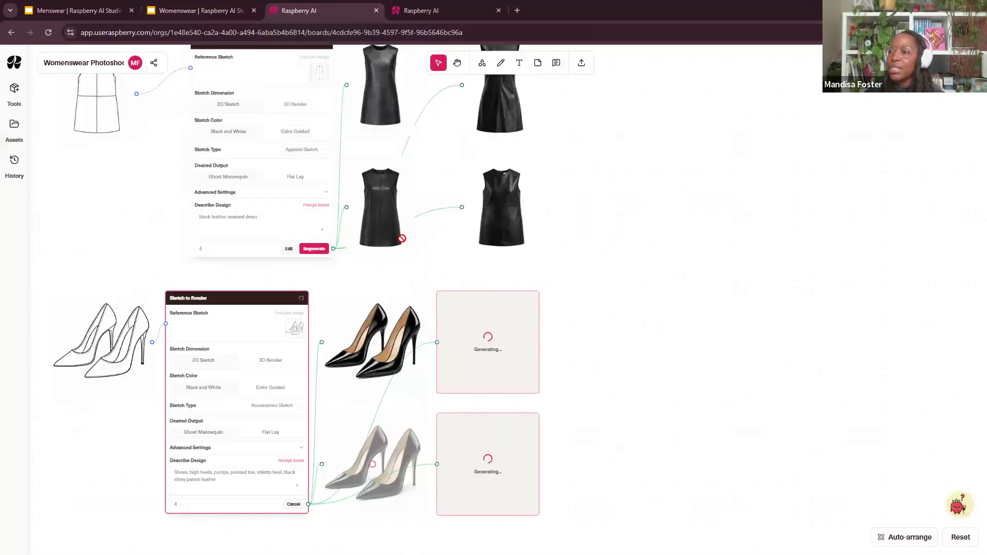
Add a Lifestyle Photography tool beside the garment renders and paste the full body studio fashion photograph prompt as its design description
click(14, 94)
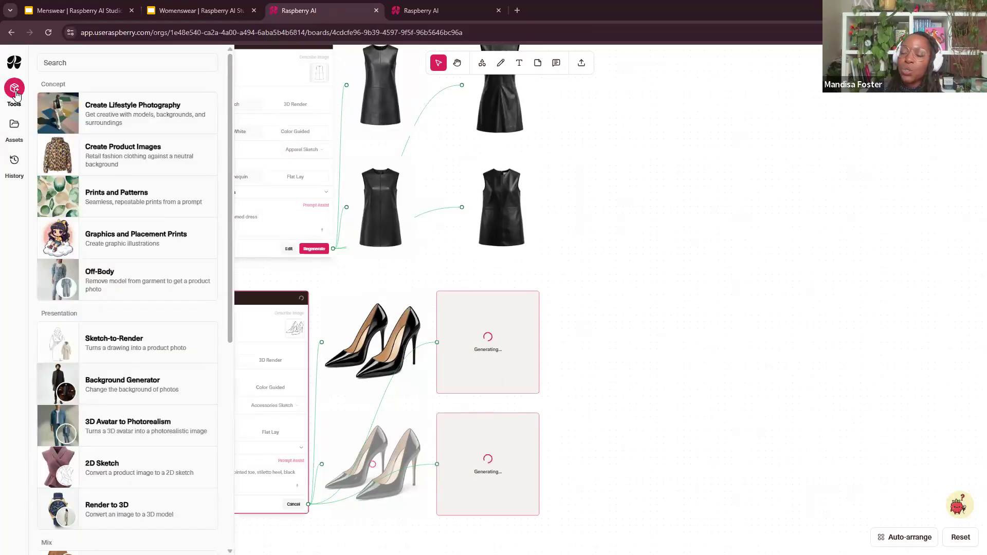
drag(181, 126, 706, 142)
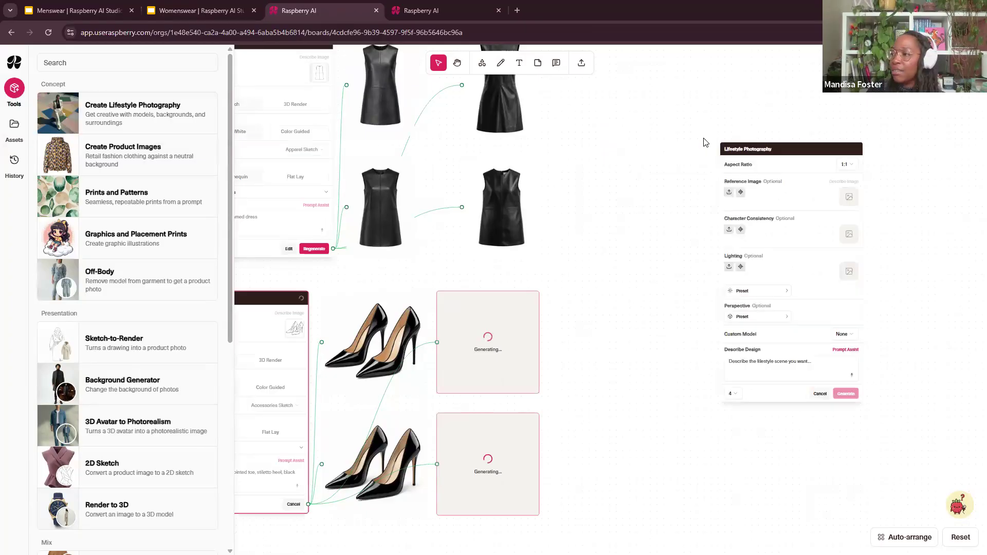
drag(645, 260, 580, 254)
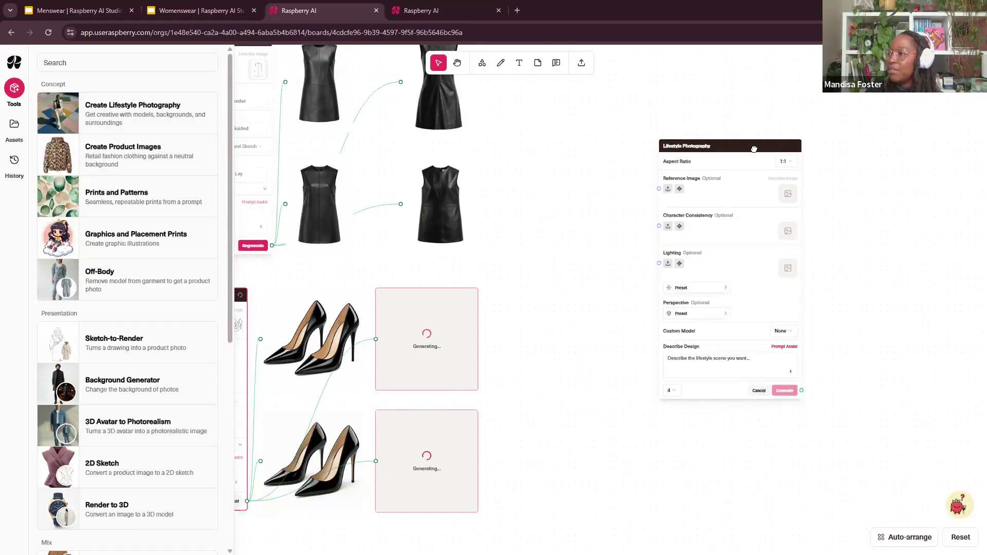
drag(768, 148, 674, 148)
scroll(763, 225, right, 2)
scroll(763, 225, down, 1)
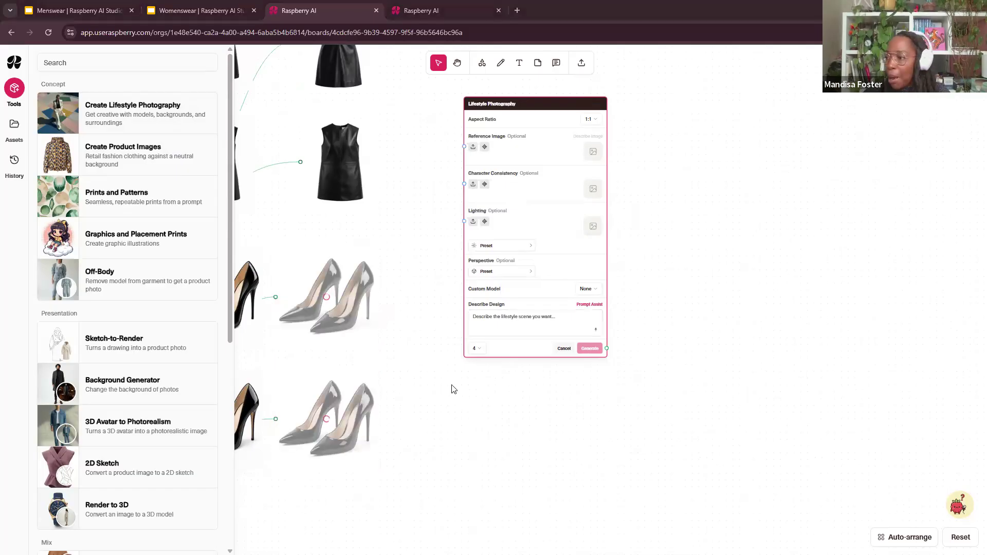
click(514, 327)
key(ctrl+v)
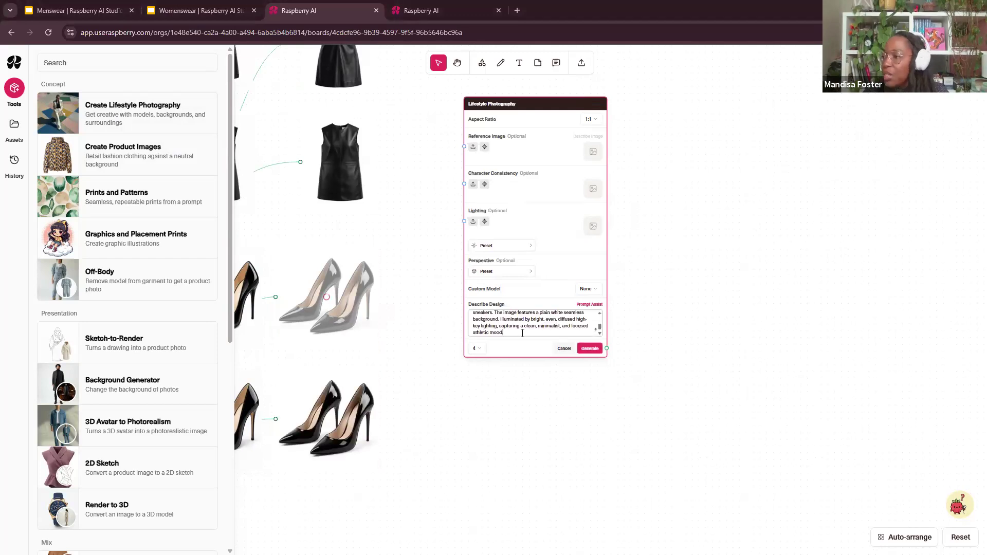
Insert "and freckles" after "brown eyes" in the Lifestyle Photography prompt and generate the four images
scroll(621, 269, up, 1)
drag(577, 84, 757, 84)
drag(455, 300, 264, 314)
scroll(465, 389, up, 5)
click(409, 343)
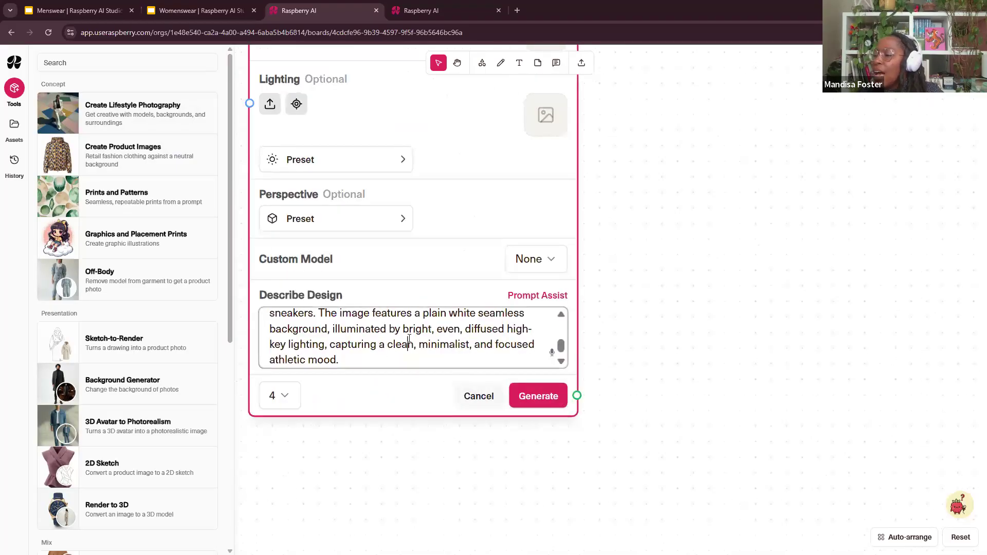
drag(403, 283, 405, 293)
click(419, 340)
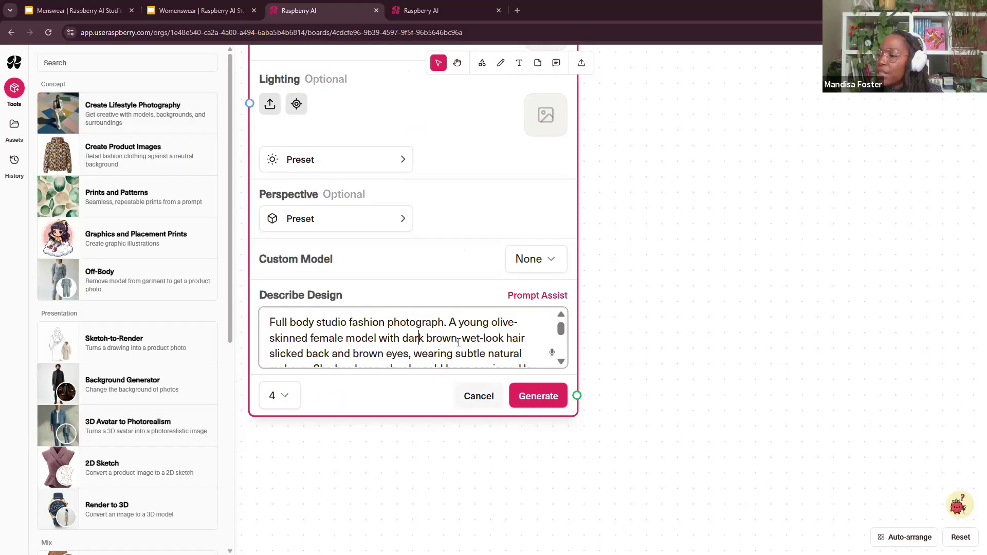
scroll(458, 342, down, 2)
scroll(418, 353, up, 2)
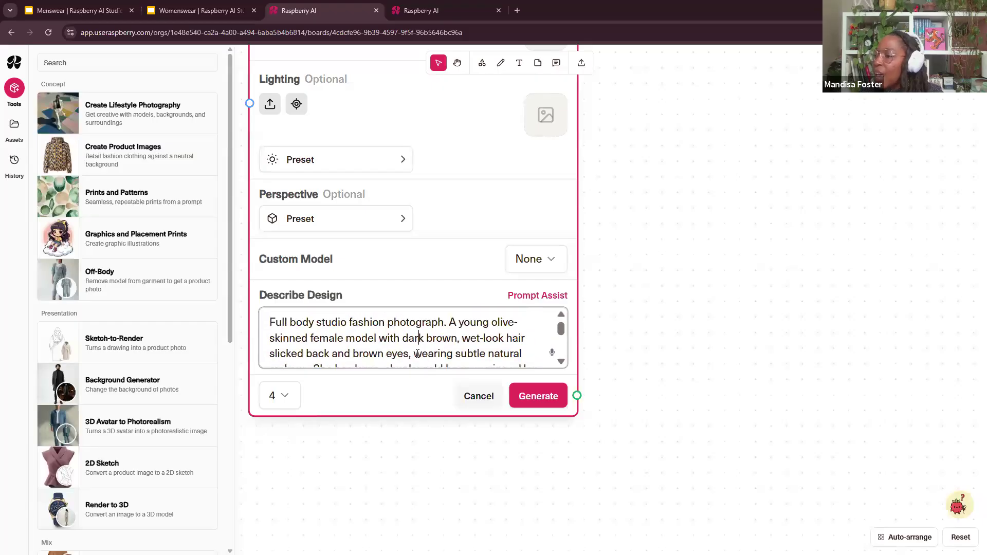
text(and freckl)
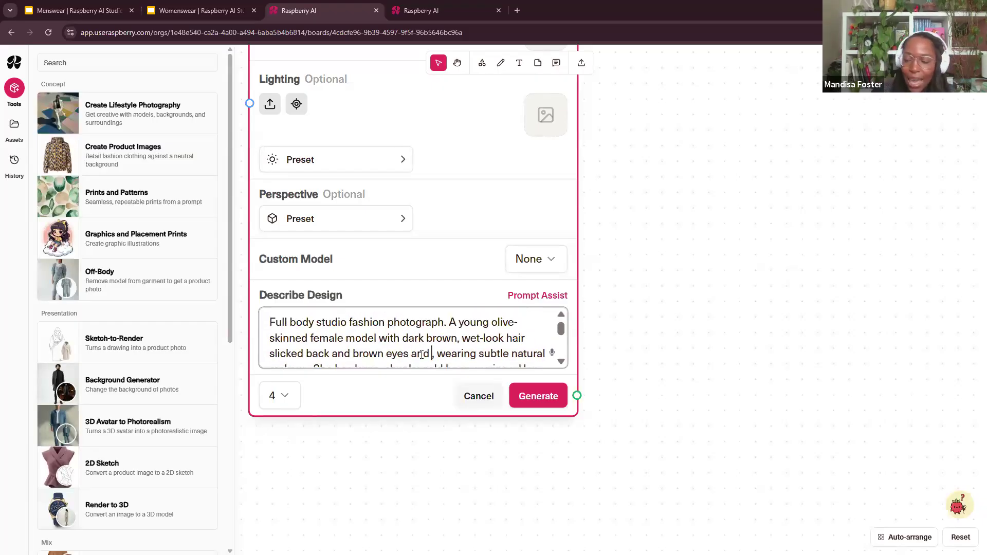
text(es)
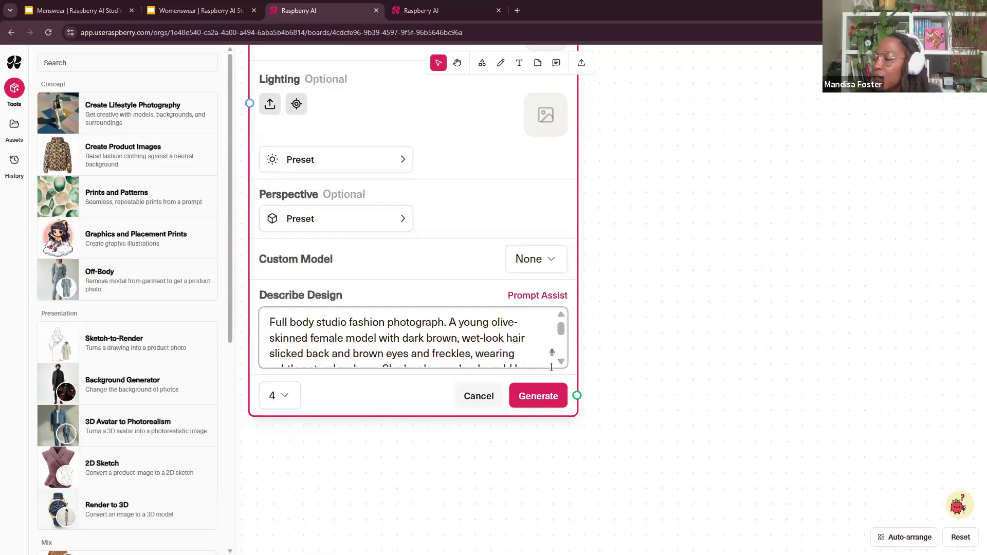
drag(561, 331, 570, 353)
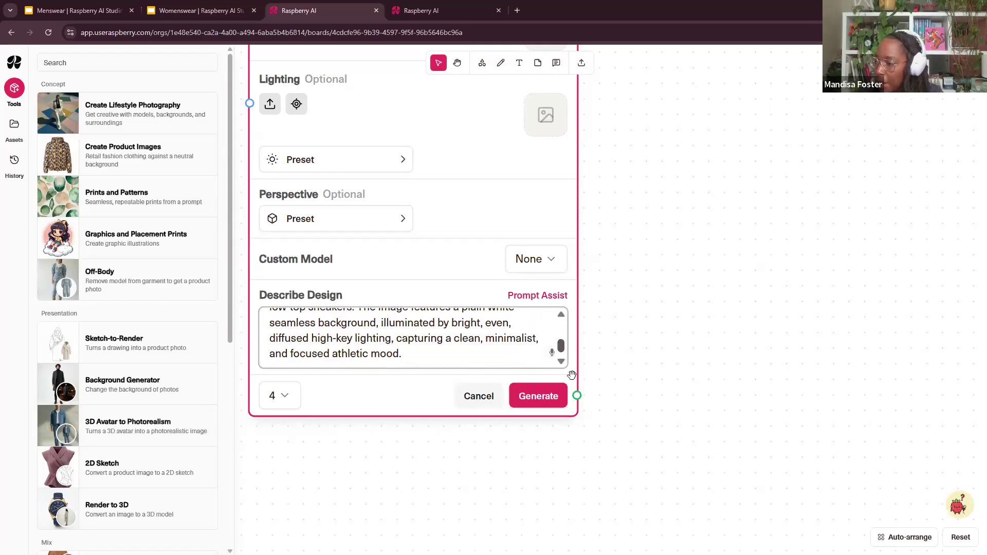
click(547, 395)
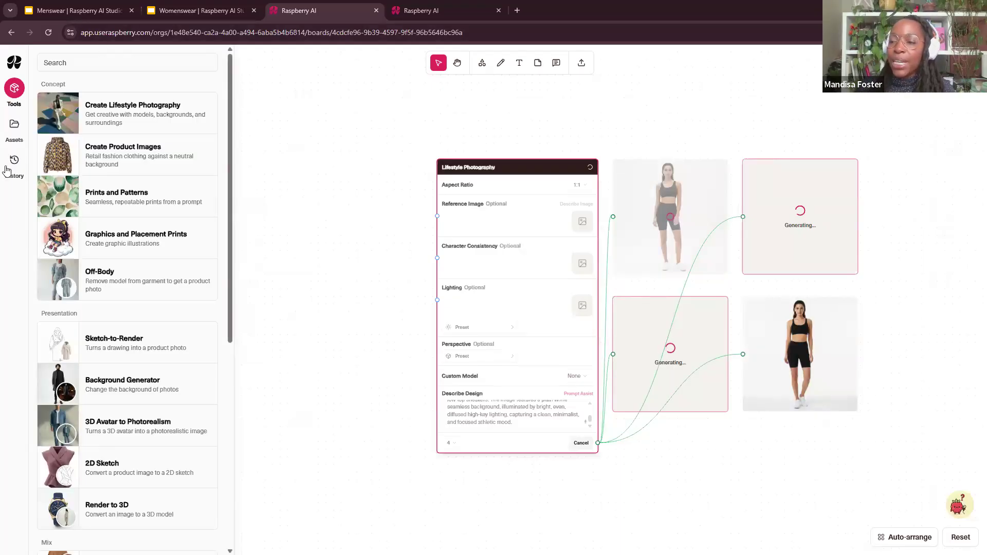
Look through the Concept, Presentation, Mix and Studio tools in the tool list
scroll(57, 289, down, 2)
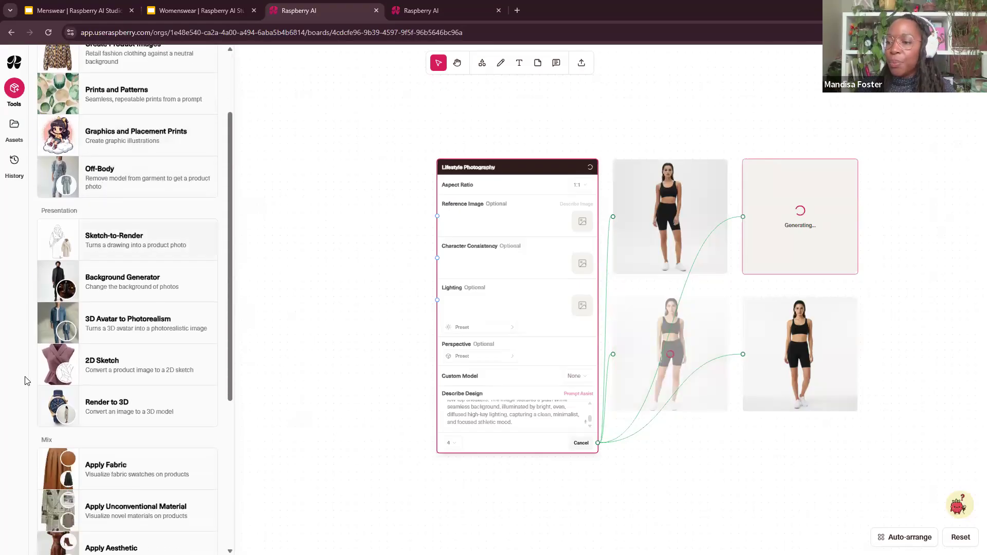
scroll(154, 370, down, 2)
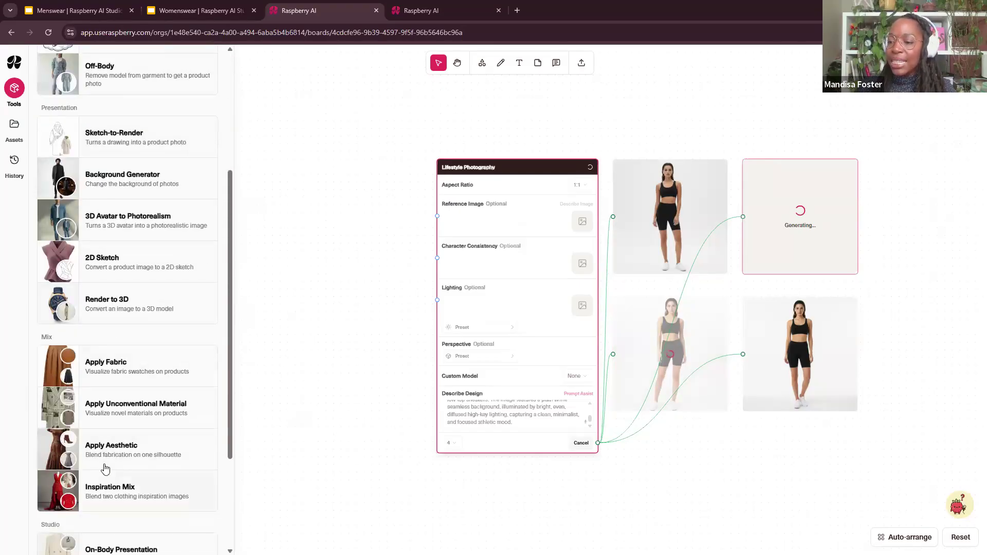
scroll(101, 468, down, 3)
scroll(141, 110, up, 10)
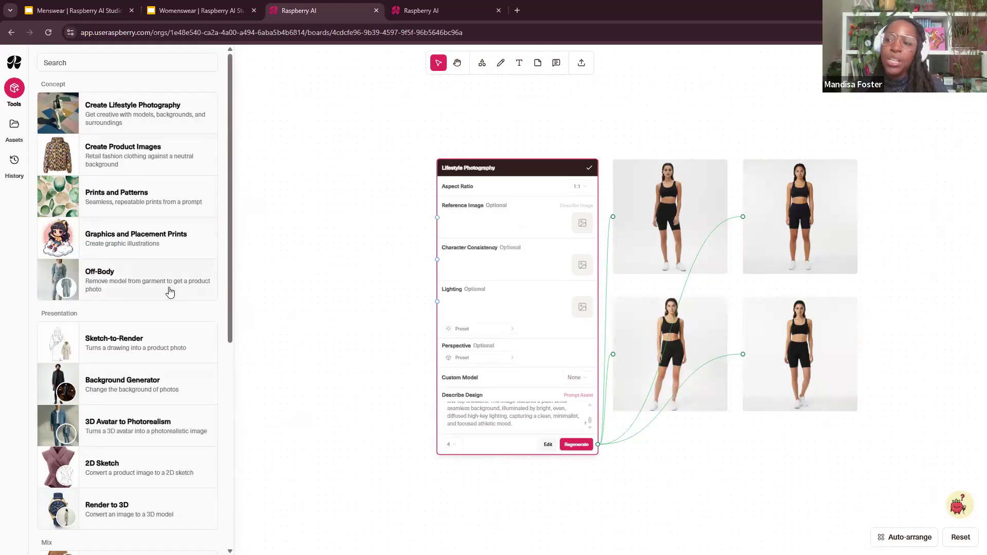
scroll(128, 268, down, 3)
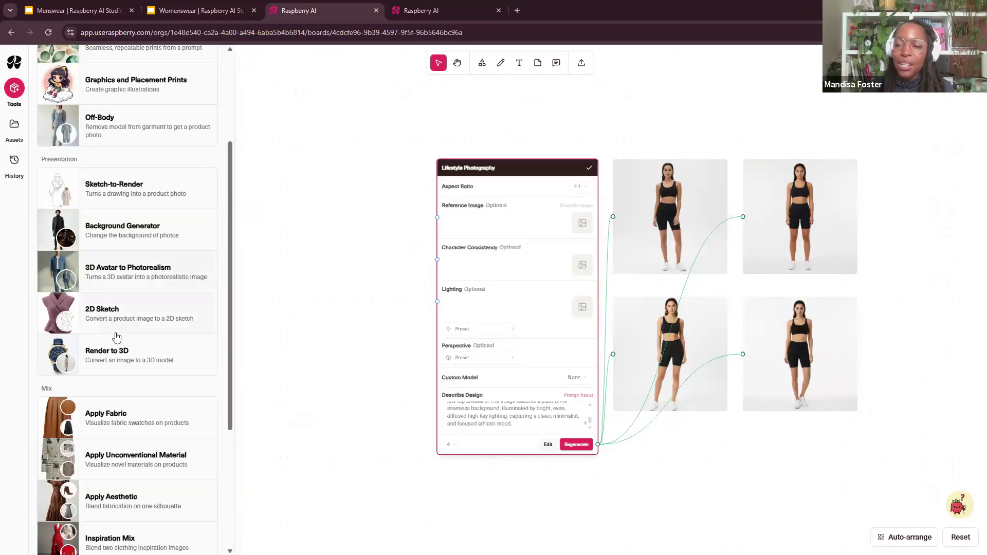
scroll(116, 335, down, 4)
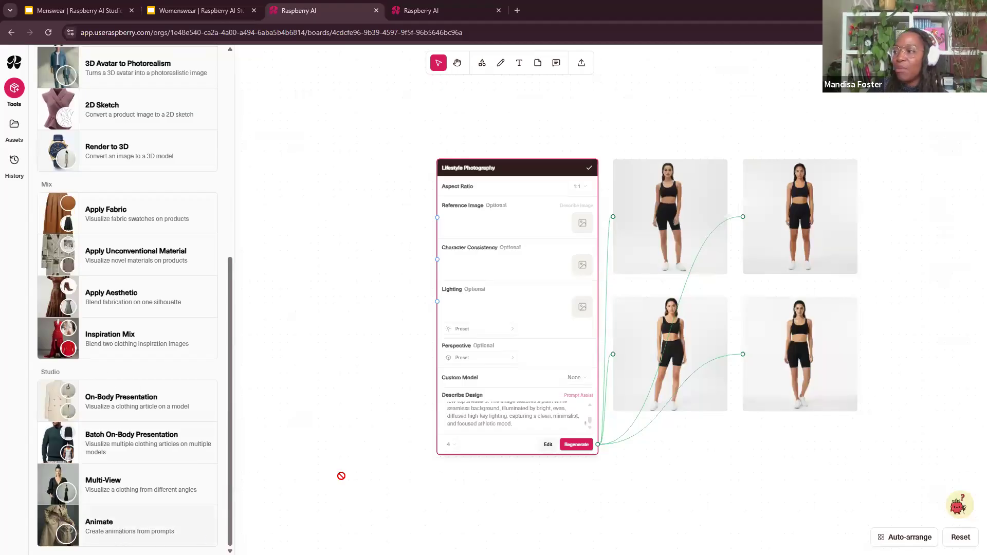
Examine the four generated studio model images up close, comparing face, pose and outfit
scroll(644, 253, down, 2)
scroll(613, 271, down, 3)
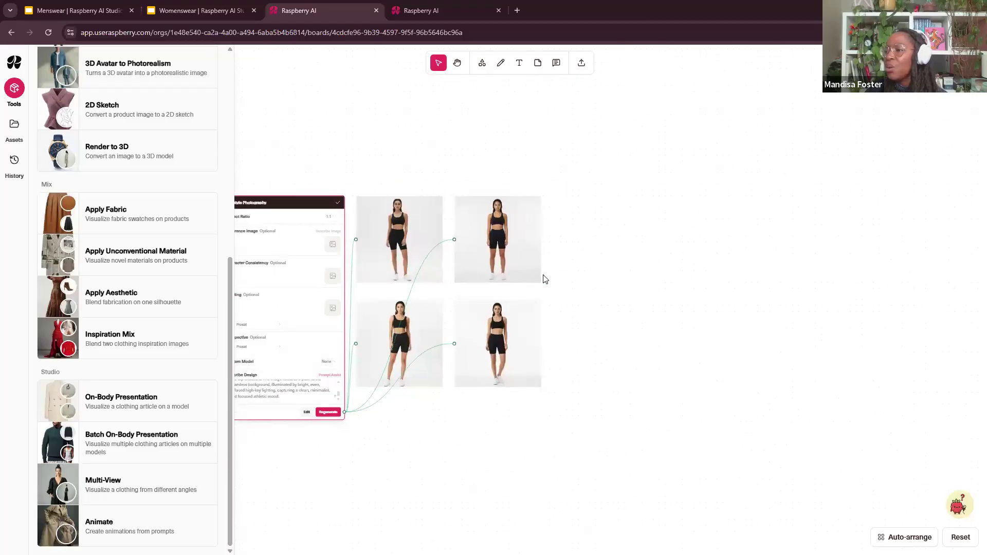
scroll(565, 275, up, 3)
scroll(391, 278, up, 3)
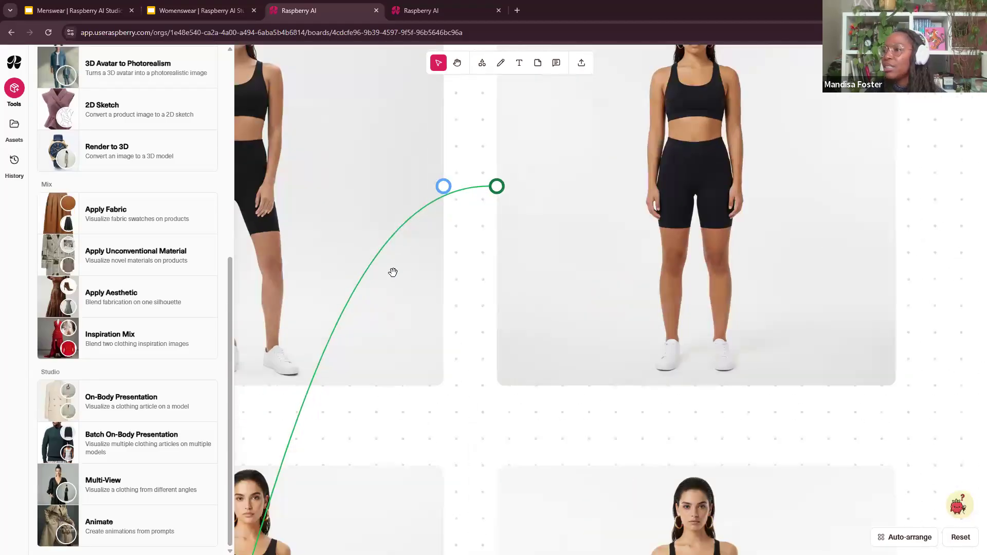
drag(393, 272, 652, 381)
scroll(653, 381, up, 2)
drag(766, 417, 376, 416)
drag(459, 488, 680, 186)
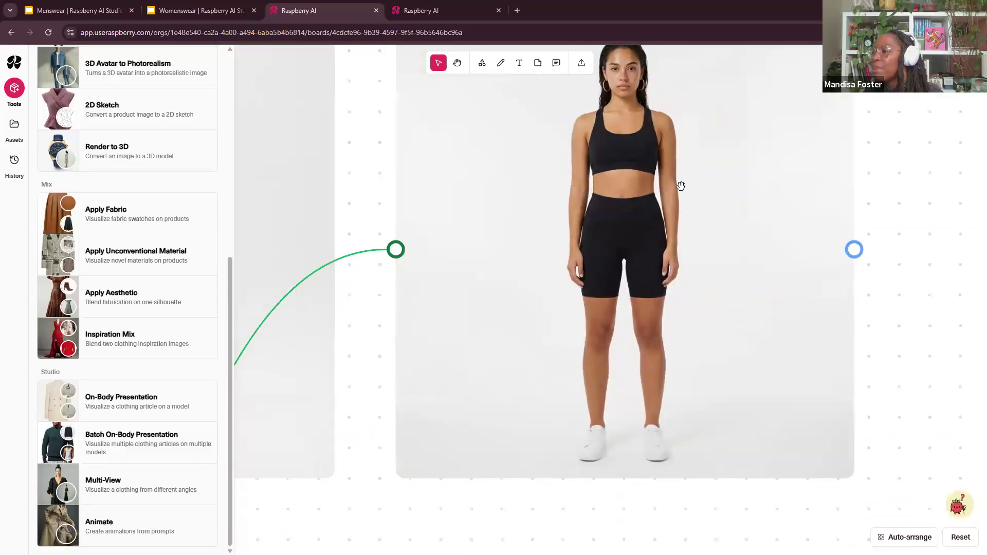
scroll(515, 375, down, 3)
drag(515, 374, 599, 189)
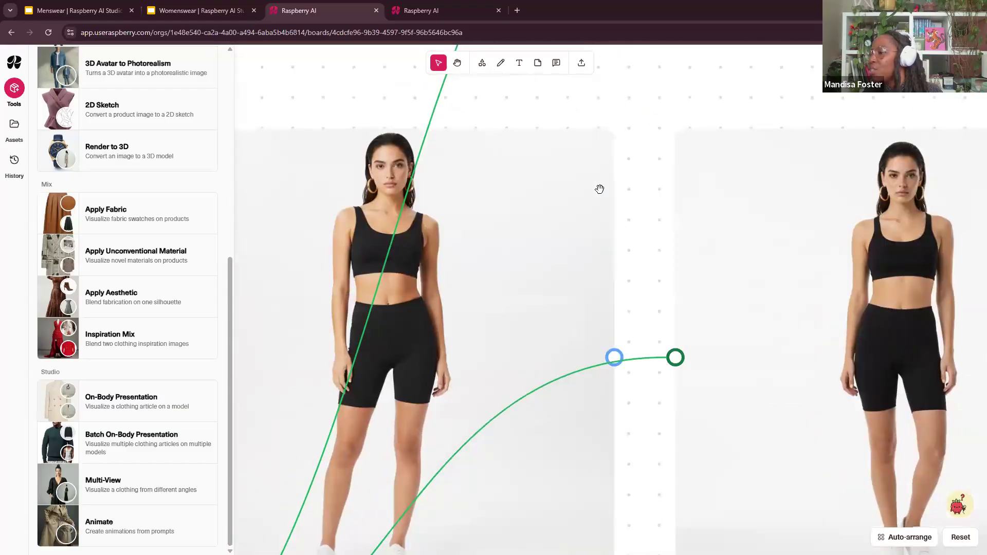
drag(562, 271, 341, 233)
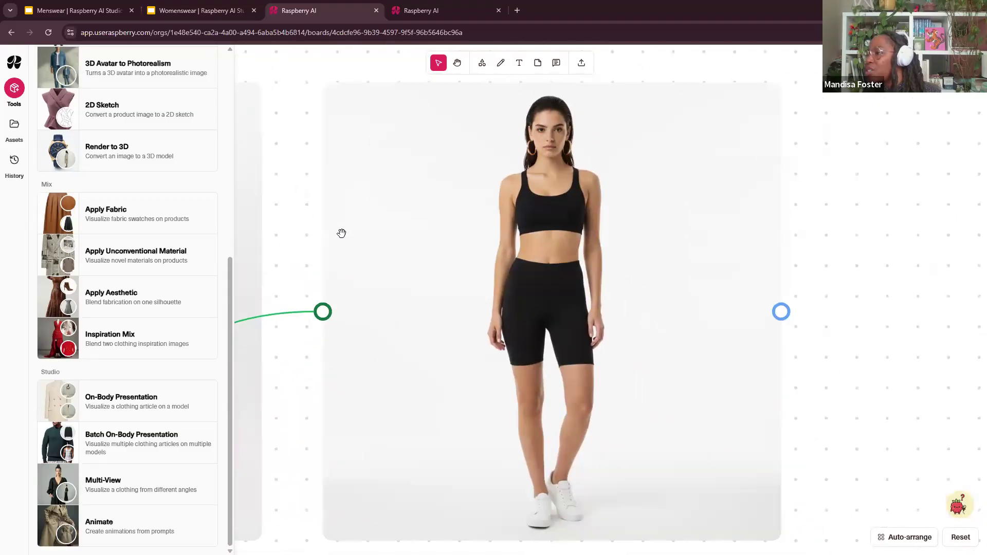
scroll(399, 214, down, 3)
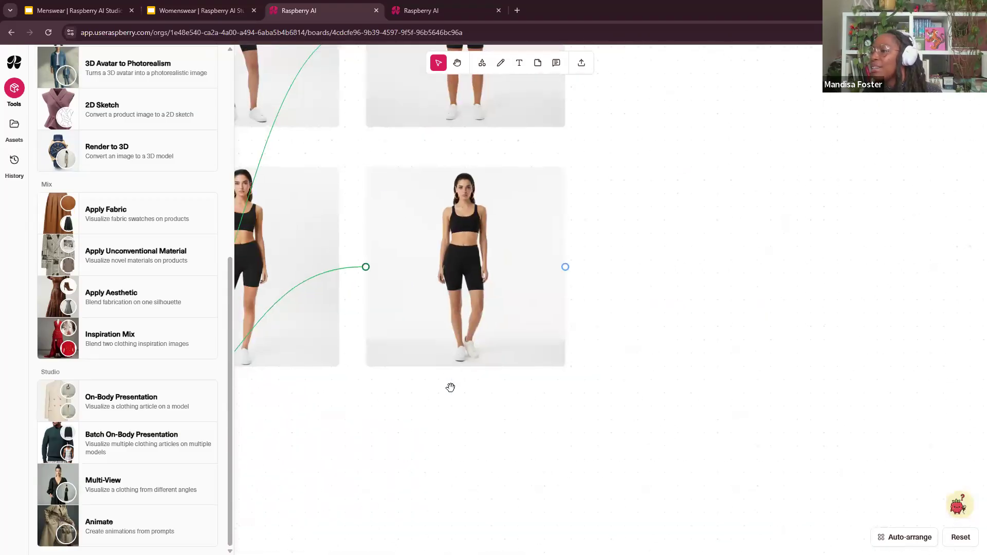
scroll(450, 388, up, 5)
Move the upper-left model image out of the grid, above and to the right of the others, and enlarge it
click(343, 358)
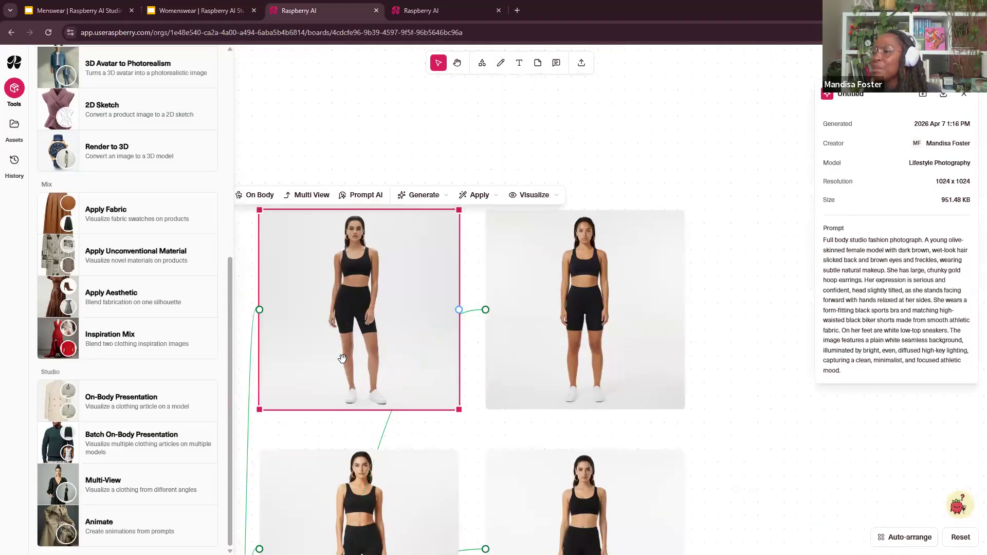
scroll(343, 360, down, 2)
drag(348, 366, 687, 247)
scroll(552, 315, right, 4)
drag(522, 296, 565, 353)
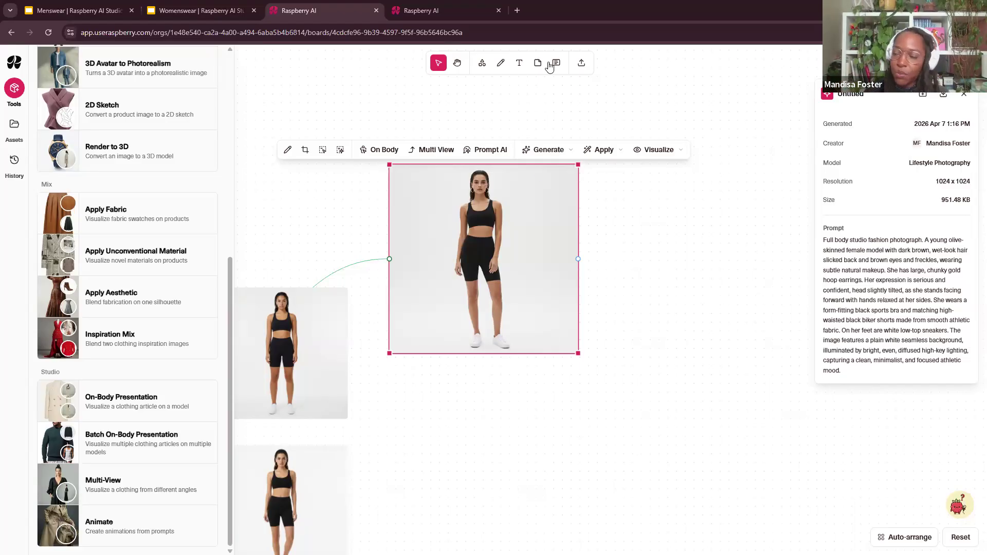
scroll(431, 253, down, 2)
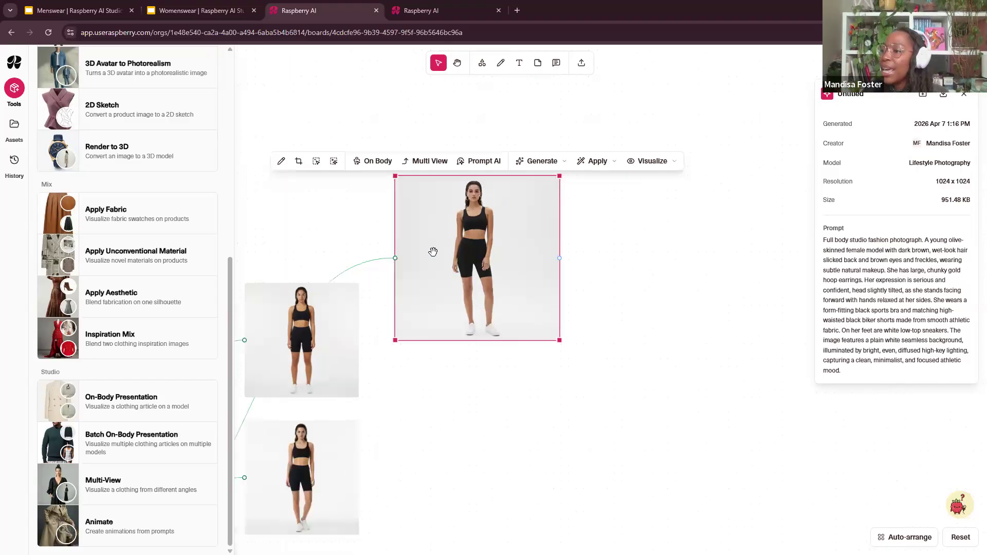
Hide the tool list and review the coat, dress and heels sketches with their renders
drag(332, 245, 548, 281)
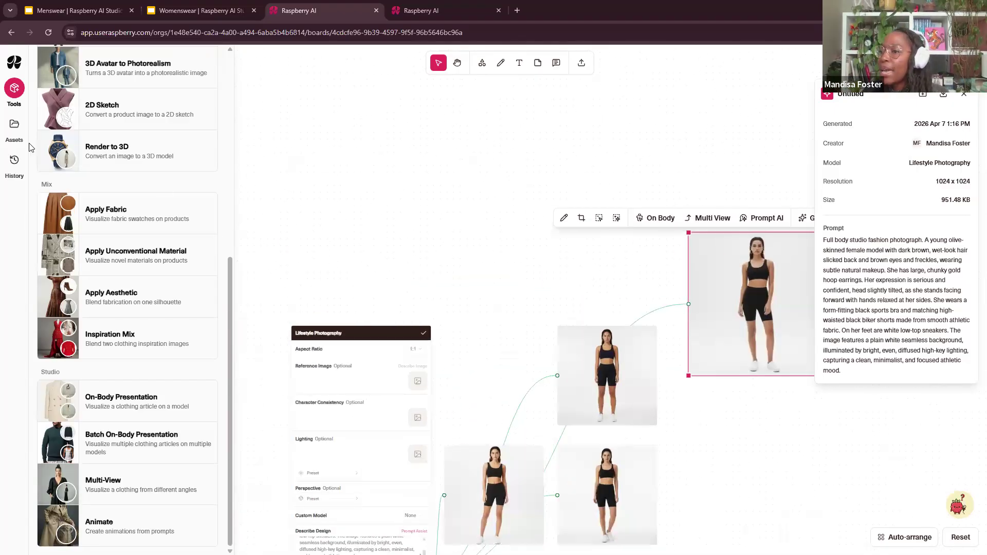
click(15, 89)
drag(256, 242, 442, 237)
drag(360, 235, 543, 259)
drag(412, 204, 454, 358)
drag(488, 315, 528, 323)
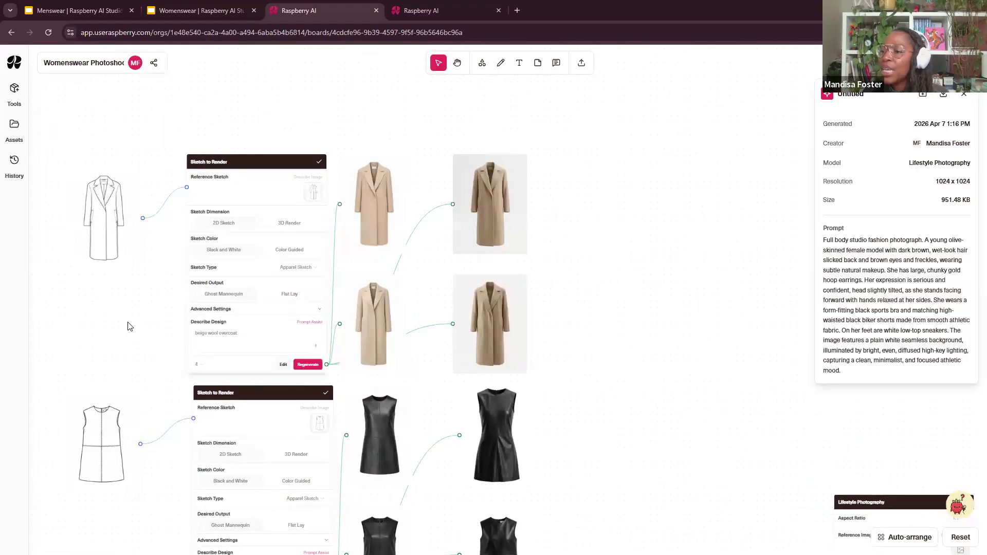
drag(129, 325, 233, 297)
drag(238, 378, 233, 145)
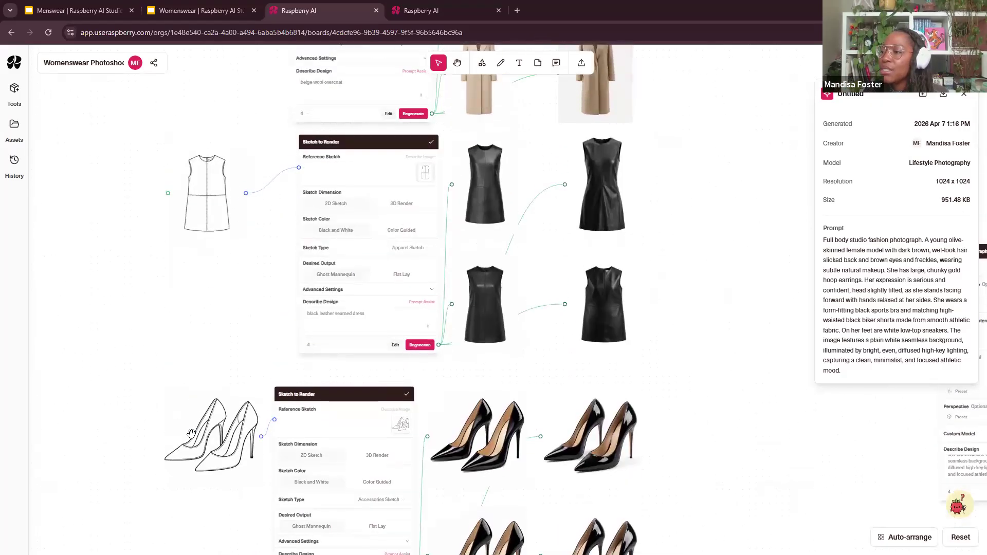
drag(191, 434, 88, 443)
drag(547, 389, 474, 395)
Move the lower-left beige wool overcoat render out to the right of its group and enlarge it
scroll(390, 323, up, 5)
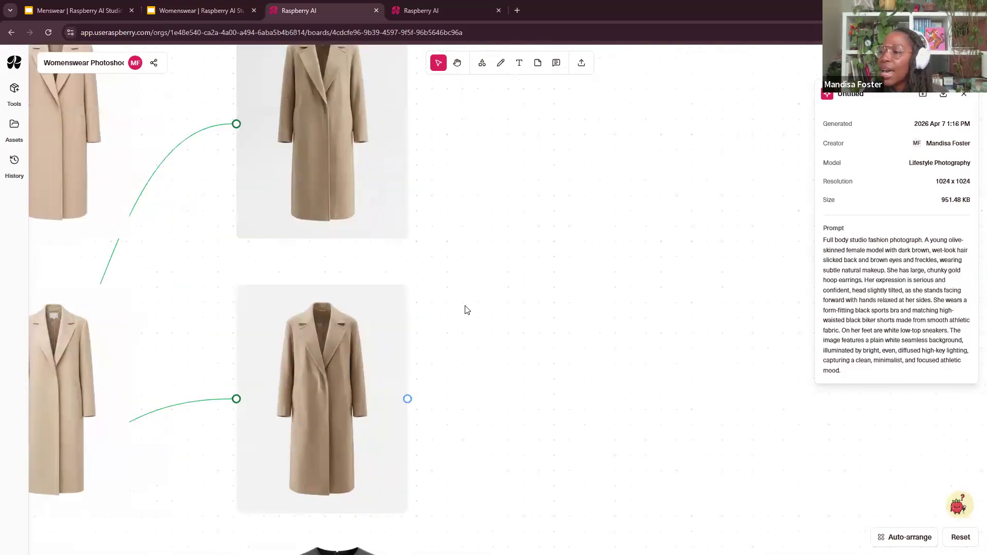
scroll(549, 295, left, 6)
click(198, 471)
drag(204, 455, 750, 293)
drag(802, 352, 674, 434)
scroll(678, 388, down, 1)
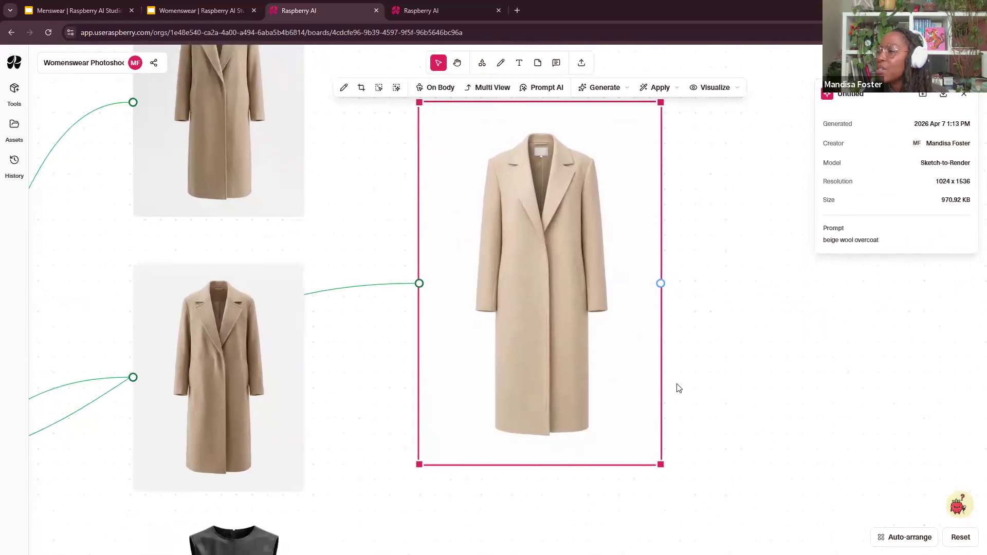
Move the lower-left black leather dress render out to the right of its group and enlarge it
scroll(485, 467, down, 15)
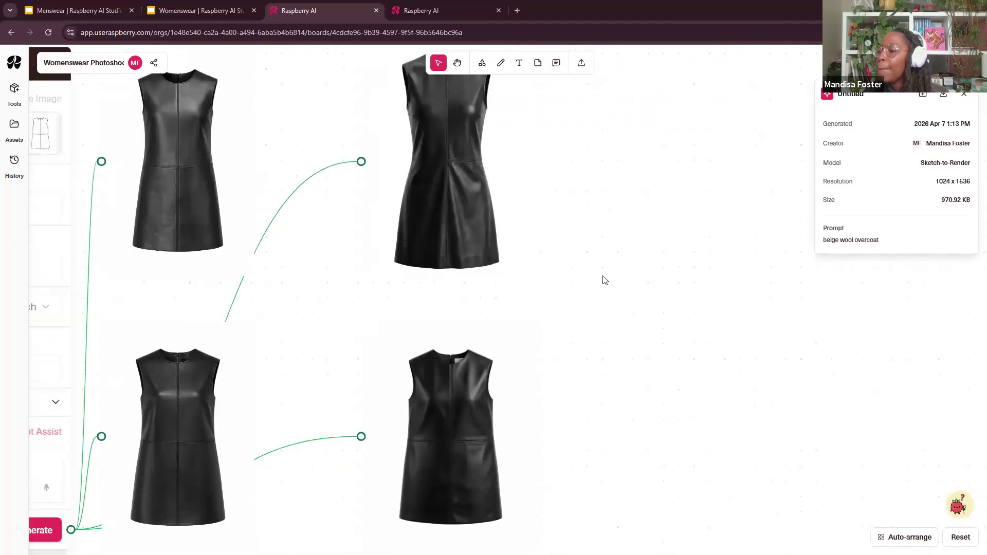
scroll(604, 281, down, 3)
scroll(588, 226, up, 1)
drag(624, 295, 503, 386)
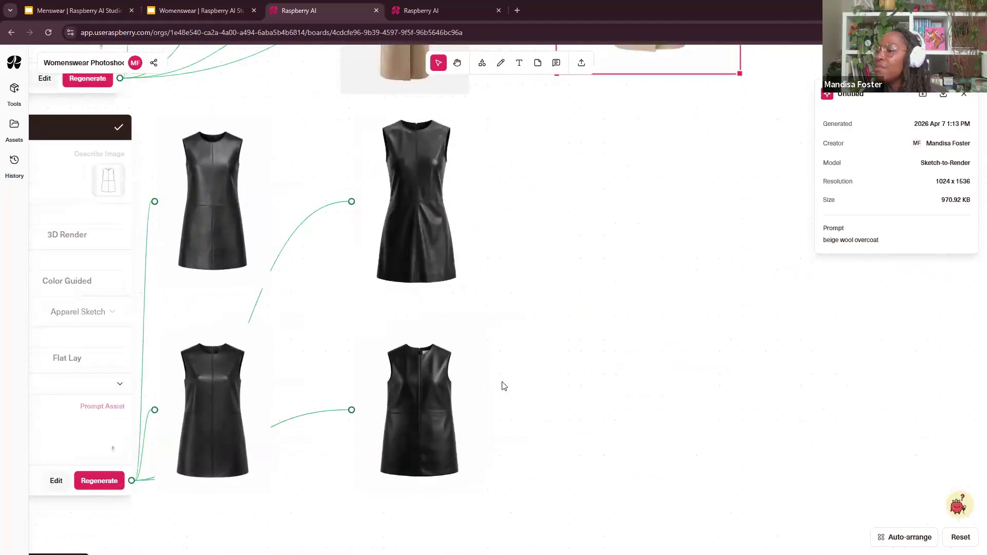
drag(143, 456, 594, 333)
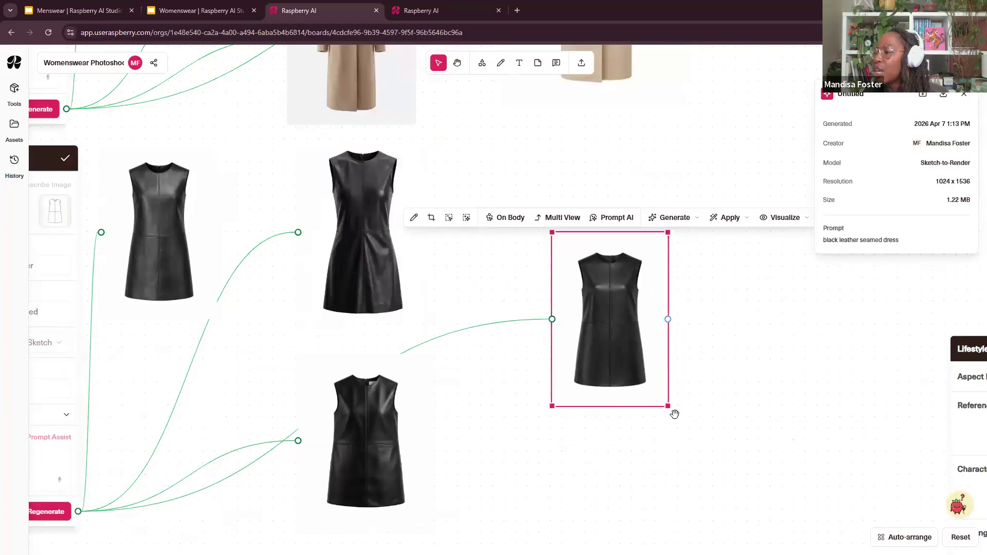
drag(675, 414, 717, 473)
Move the upper-right black patent heels render out to the right of its group and enlarge it
scroll(668, 447, down, 5)
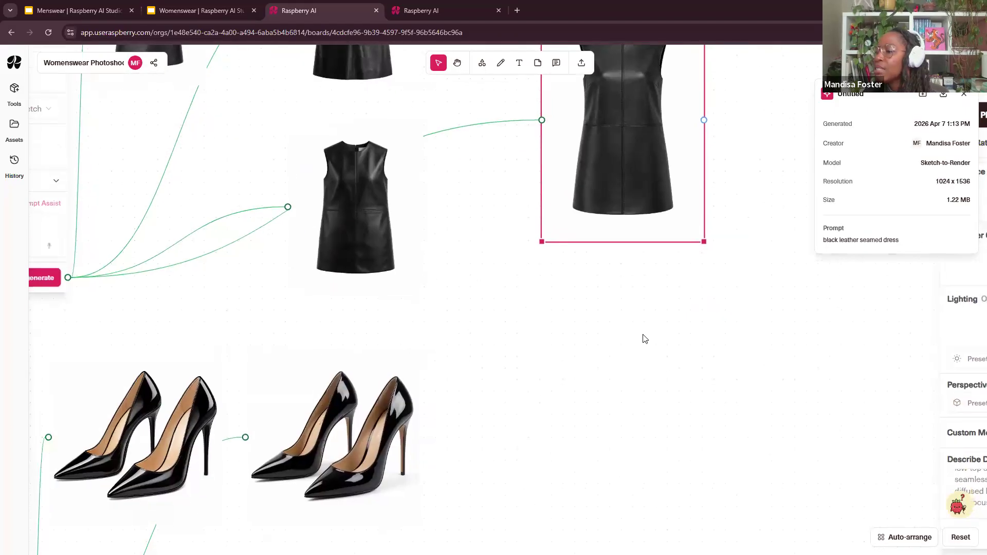
scroll(645, 338, down, 3)
drag(376, 305, 645, 263)
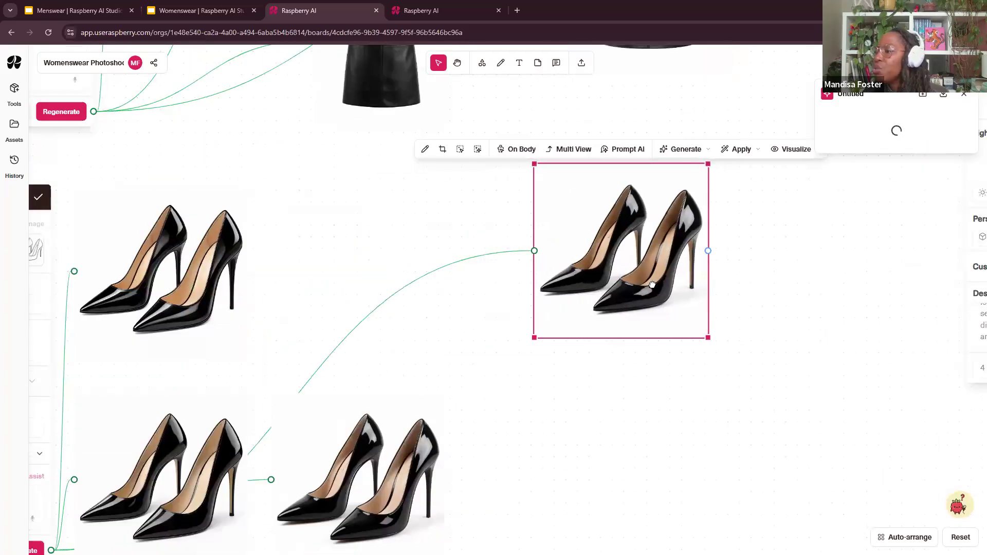
drag(720, 337, 767, 368)
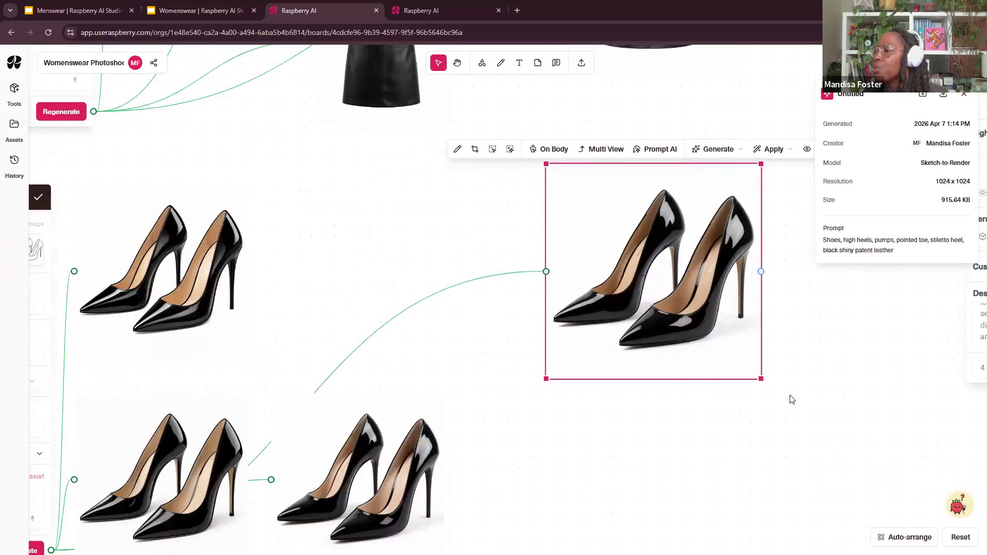
Return to the enlarged studio model image, check its available options, and preview the Womenswear presentation
scroll(792, 399, down, 5)
scroll(684, 399, right, 10)
scroll(470, 429, up, 2)
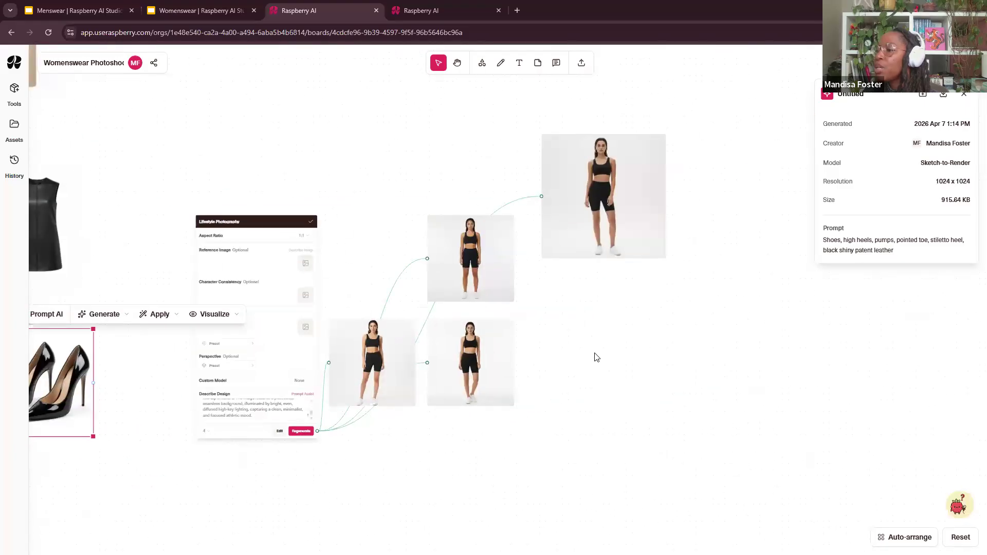
scroll(596, 357, right, 2)
scroll(597, 357, up, 2)
right_click(540, 206)
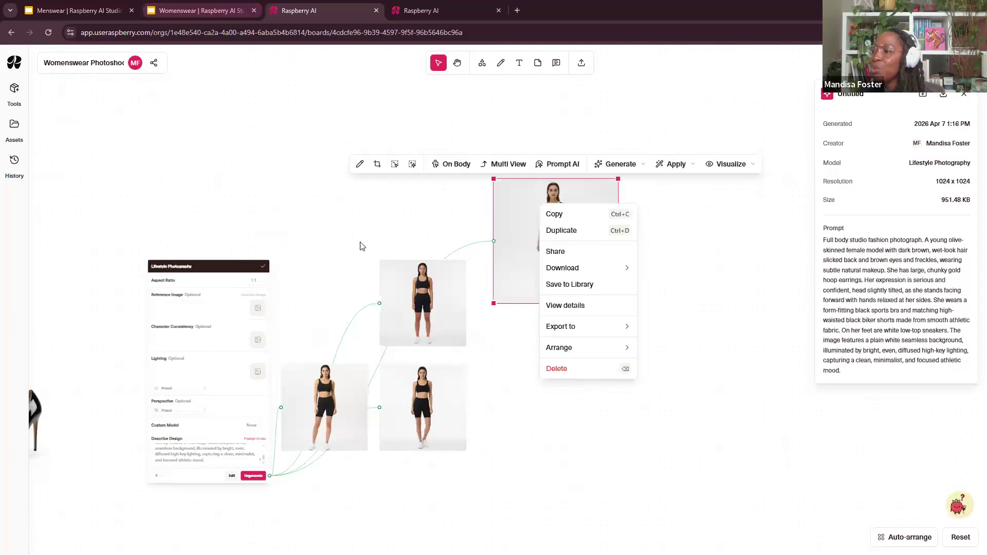
click(368, 229)
mouse_move(210, 10)
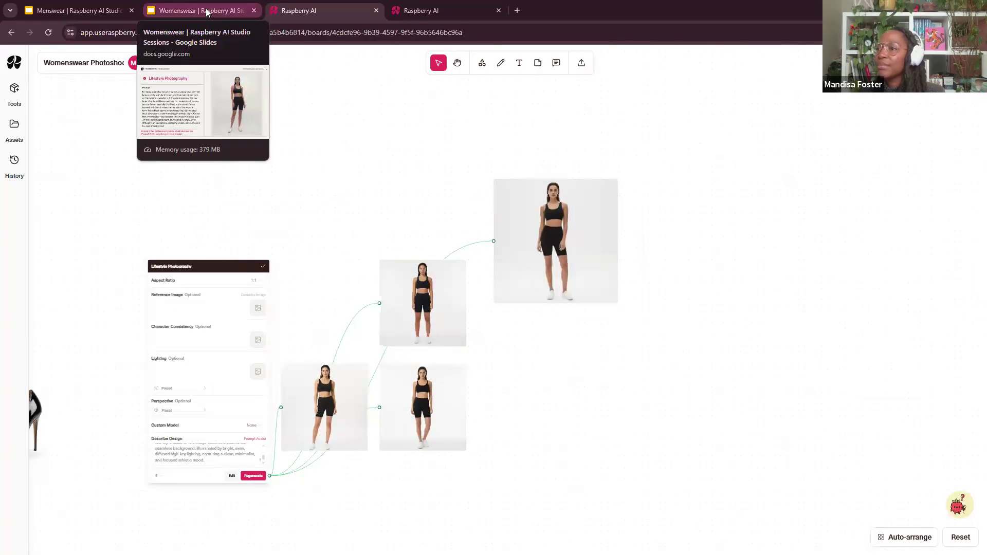
Show the On-Body Presentation slide in the Womenswear presentation, and return to the Raspberry AI board
click(208, 12)
key(Right)
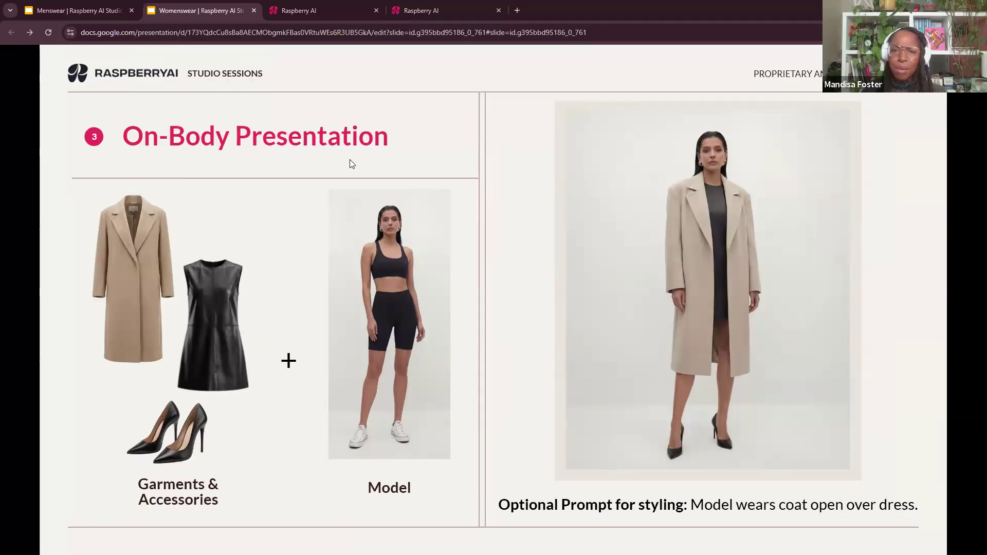
click(314, 11)
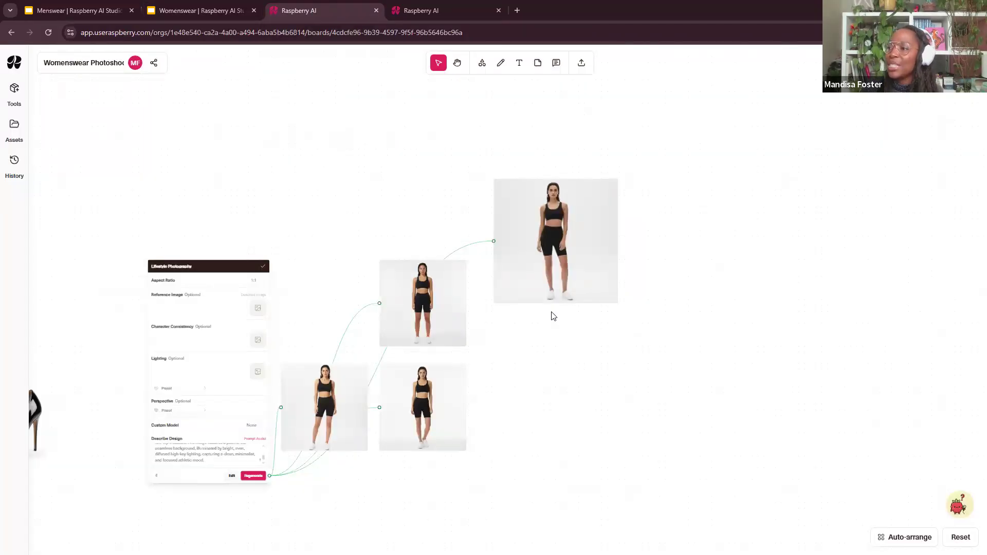
Start an On Body setup from the enlarged studio model image, using it as the model
click(555, 235)
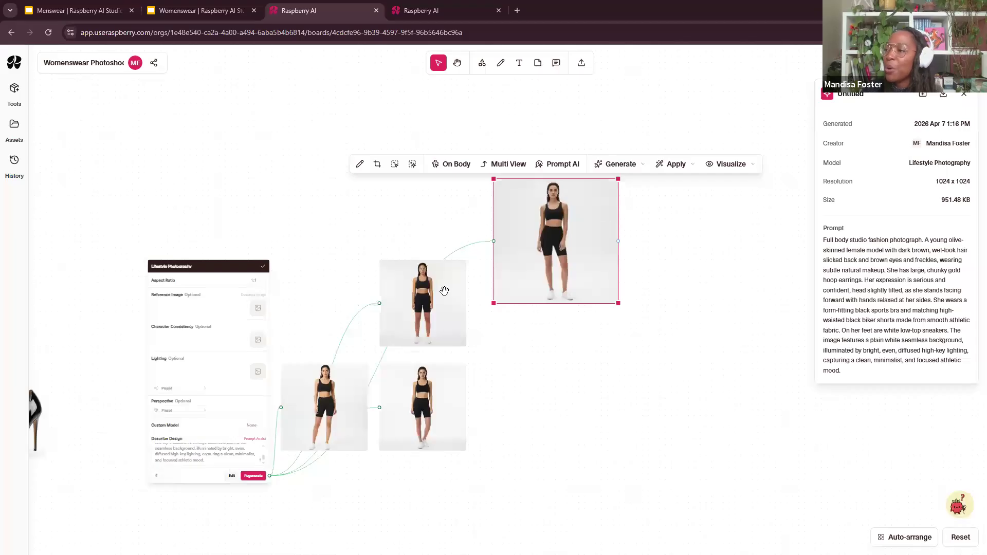
scroll(647, 236, up, 5)
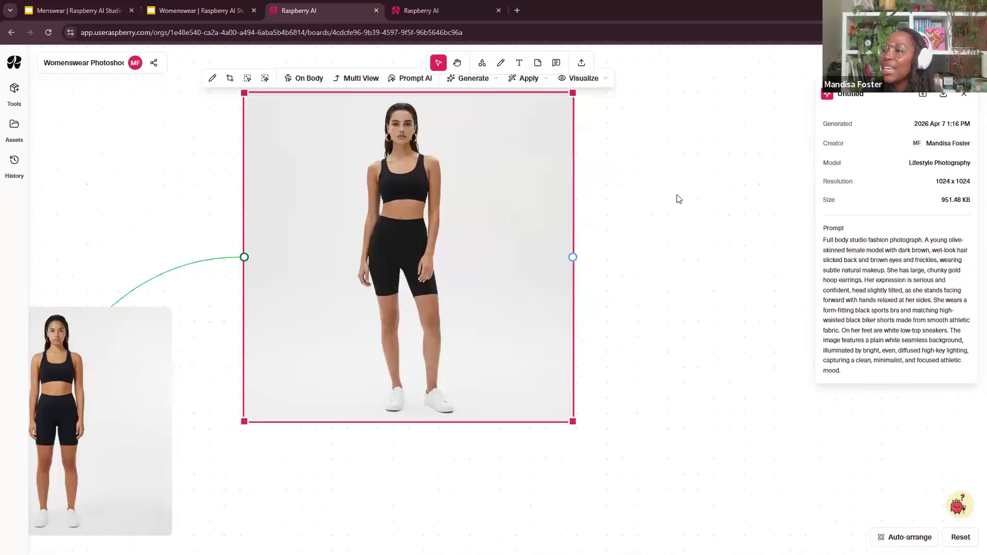
scroll(402, 250, up, 2)
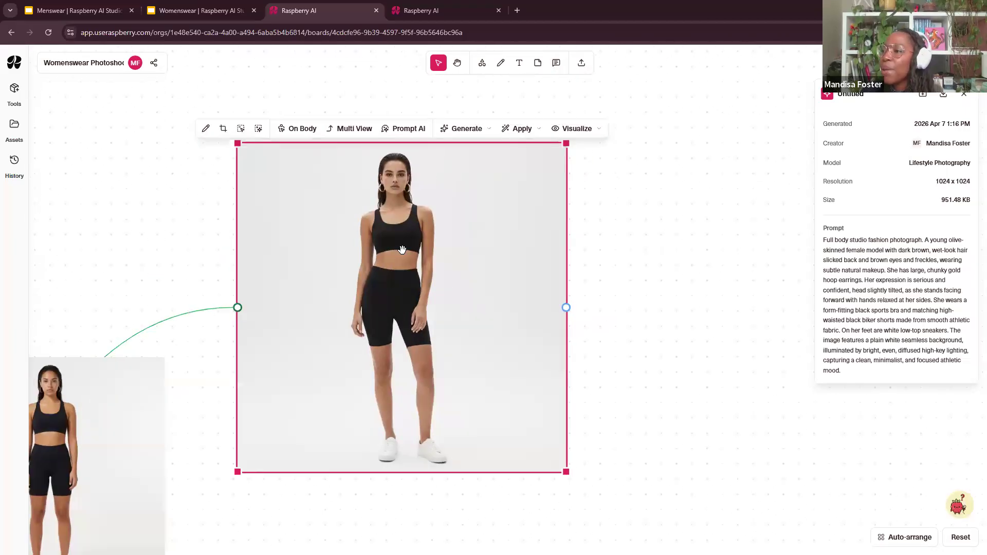
click(300, 131)
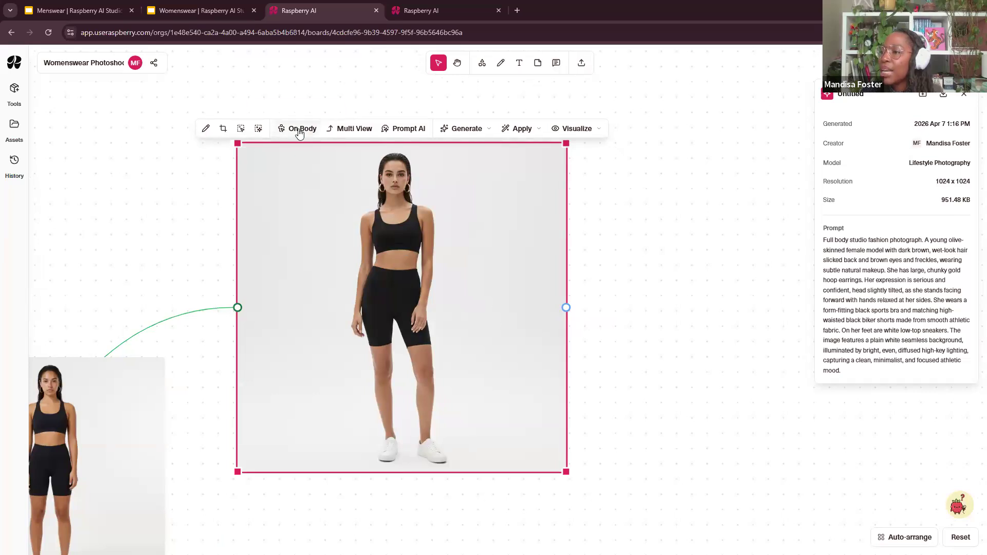
drag(716, 312, 522, 302)
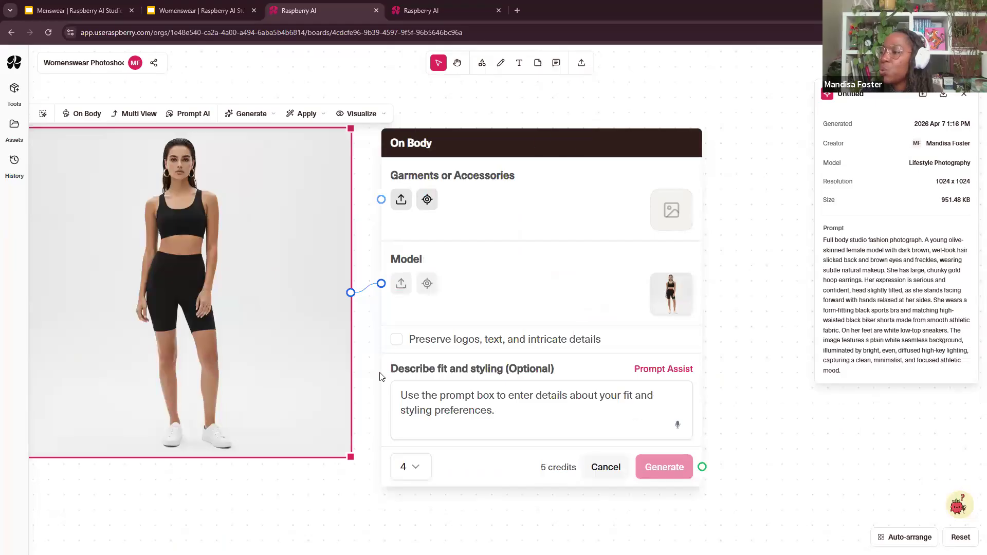
Connect the enlarged beige overcoat, black leather dress and black patent heels renders to the On Body block as garments or accessories
scroll(443, 352, down, 2)
scroll(440, 349, down, 10)
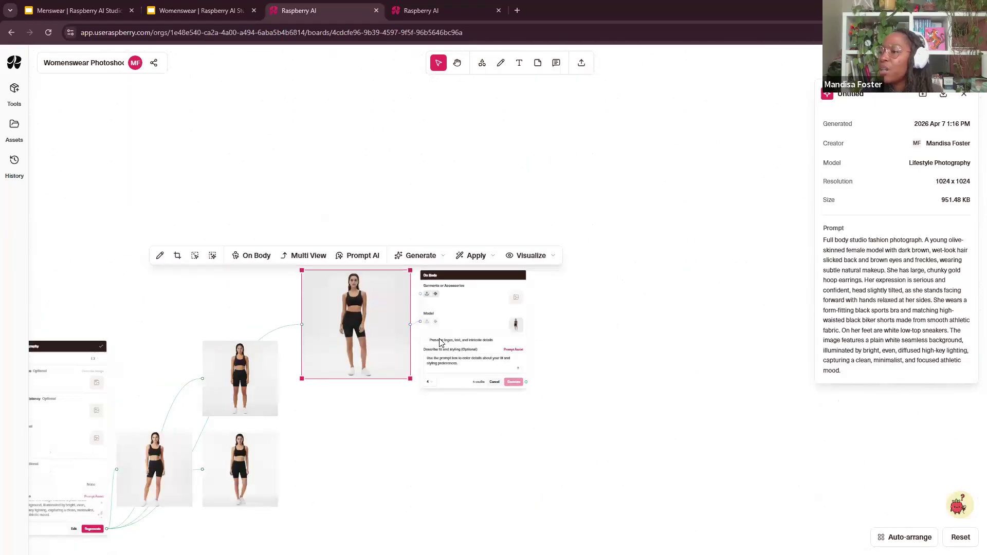
drag(147, 266, 455, 322)
drag(155, 342, 456, 318)
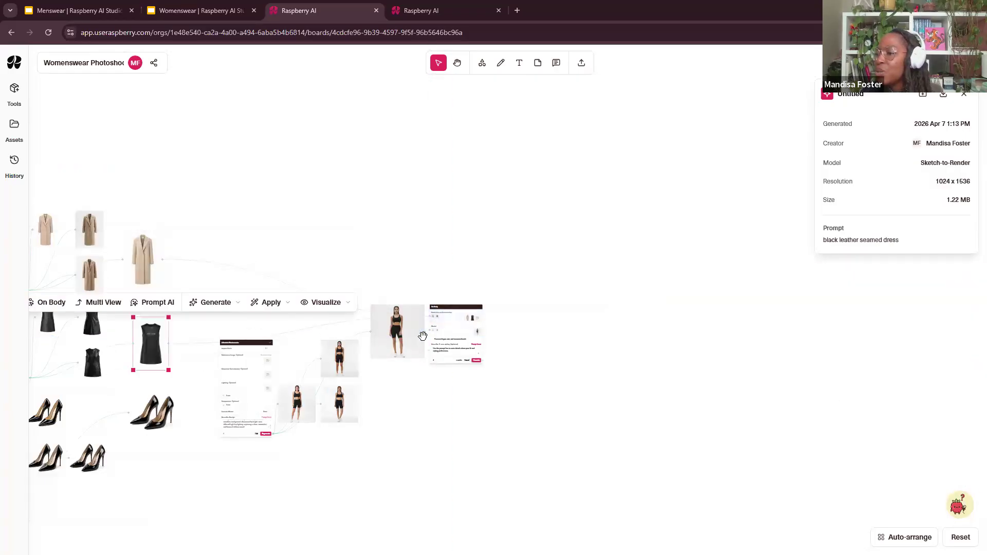
drag(163, 407, 465, 320)
Generate four On Body images of the model wearing the coat, dress and heels, without a styling prompt
scroll(504, 324, up, 10)
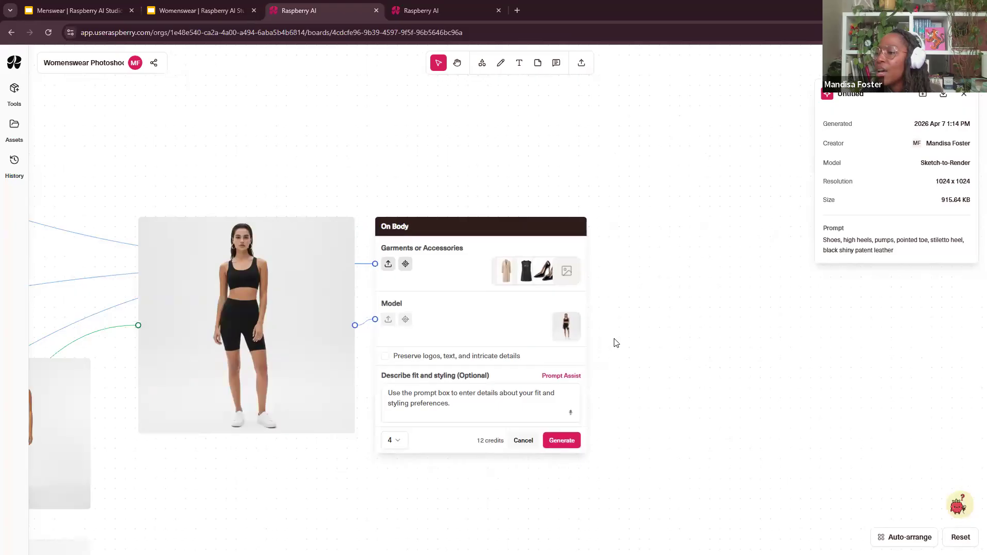
drag(600, 346, 622, 343)
scroll(307, 381, up, 1)
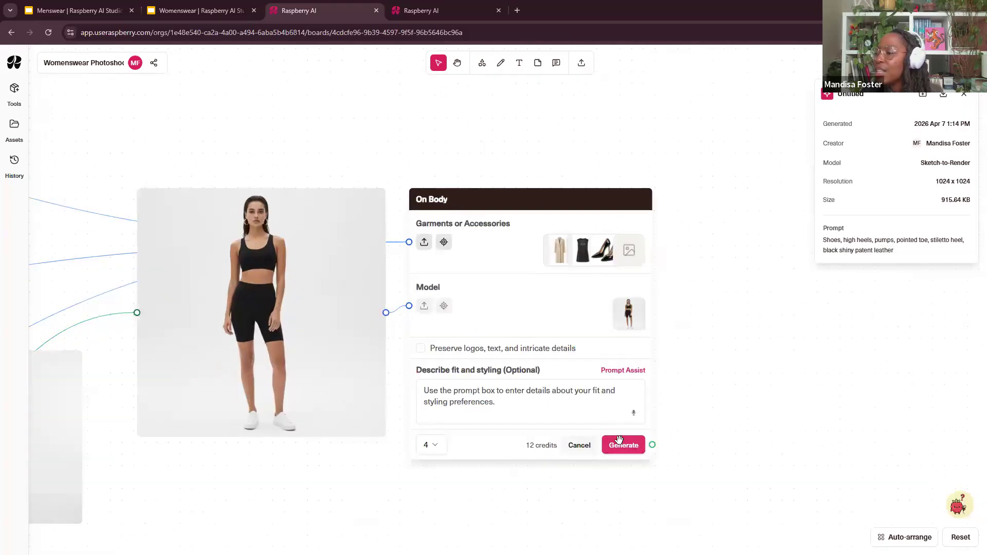
click(608, 444)
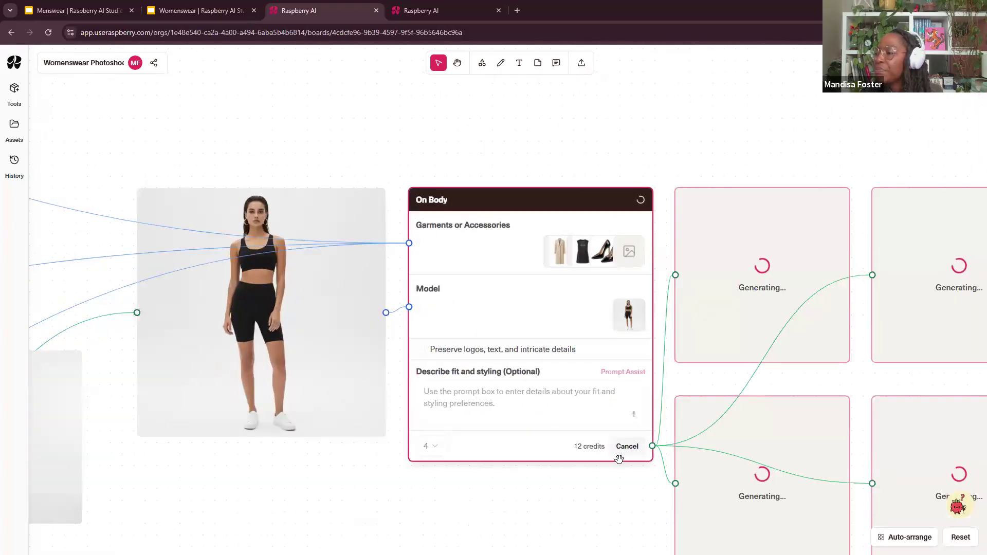
drag(620, 464, 489, 387)
scroll(581, 430, down, 1)
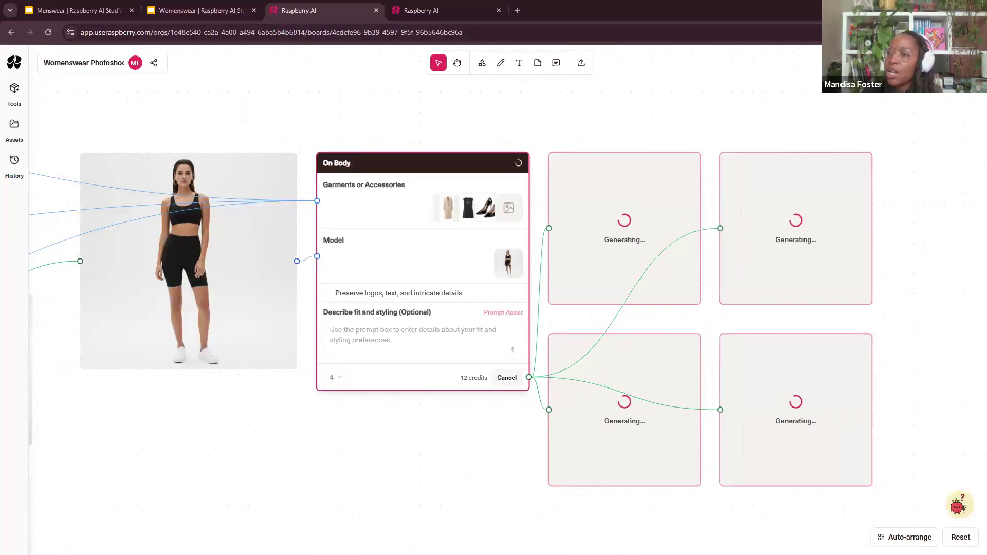
Look through the available tools, including the Studio group, and check the folders in My Library
click(15, 90)
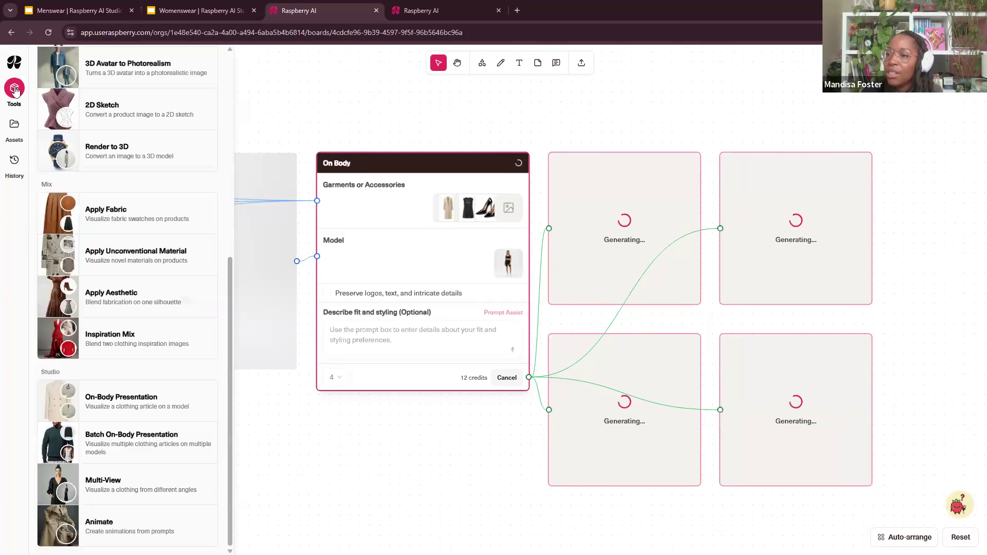
click(15, 90)
click(14, 128)
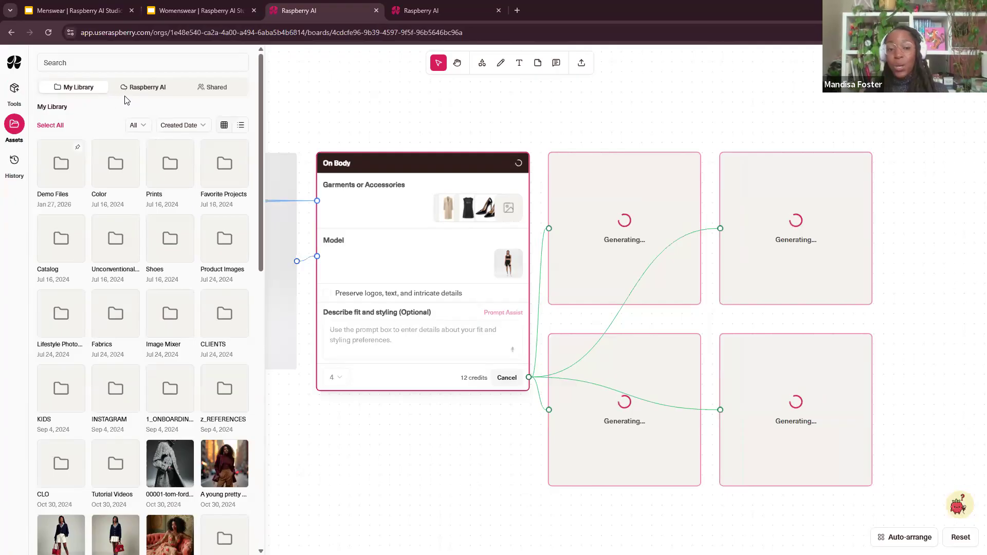
Place the fourth beige wool overcoat render from the generation history on the board below the On Body block
click(16, 164)
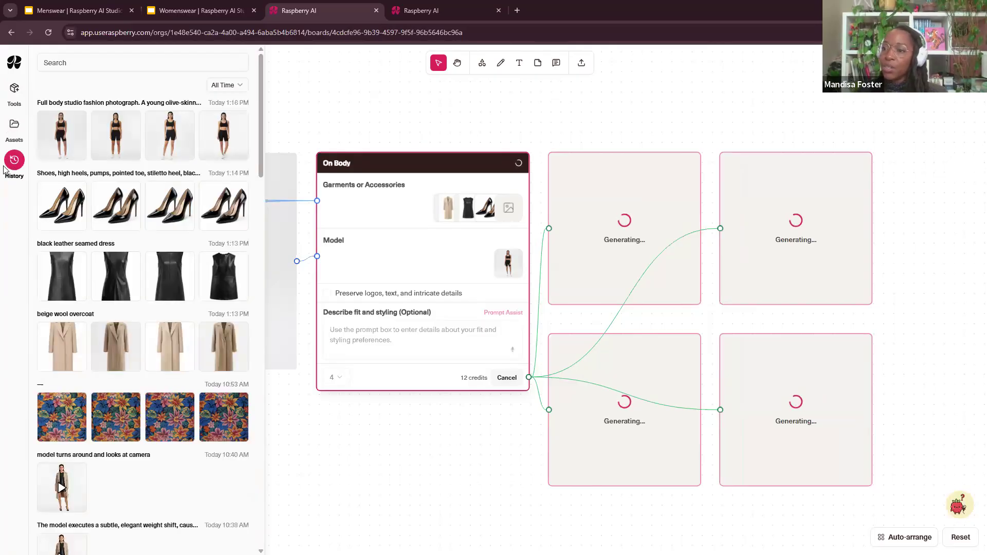
scroll(312, 376, down, 5)
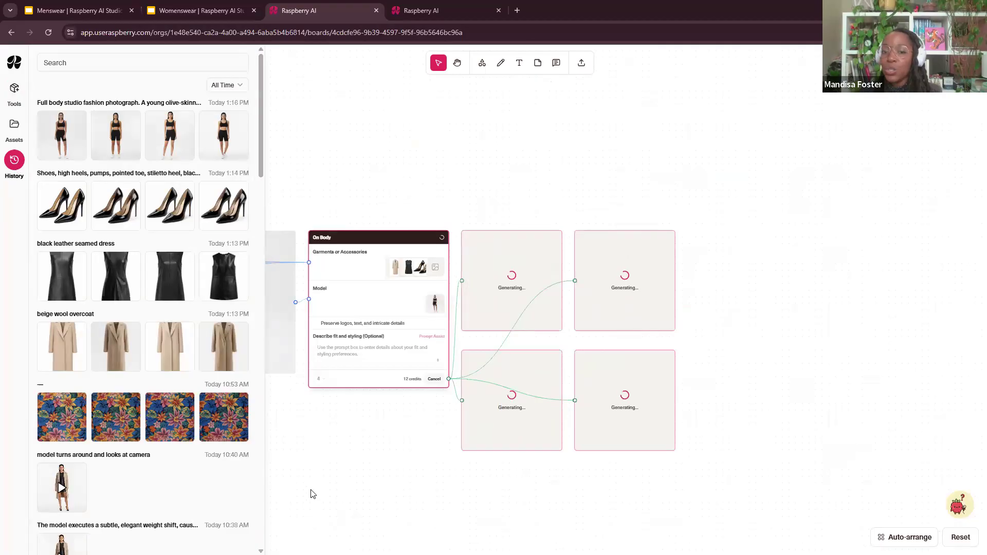
scroll(289, 334, down, 3)
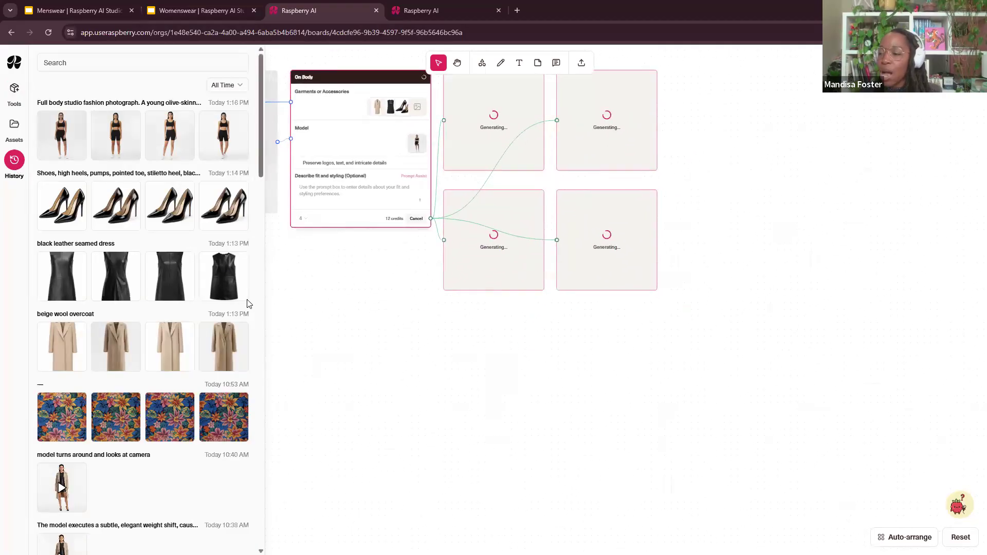
drag(224, 350, 374, 397)
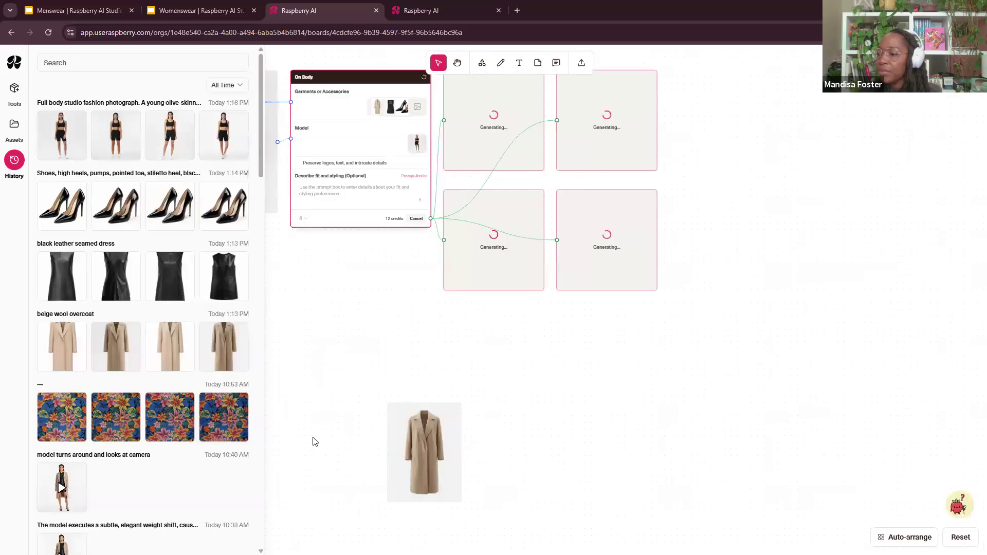
Add a mid-stride coat look and a model in jeans from the generation history to the board near the overcoat
scroll(288, 406, down, 3)
scroll(288, 406, right, 2)
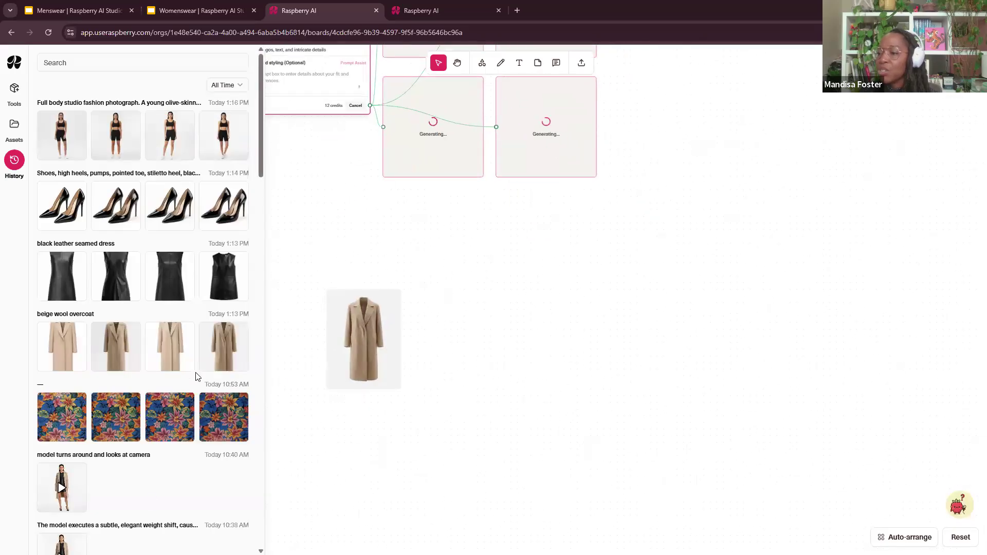
scroll(196, 377, down, 8)
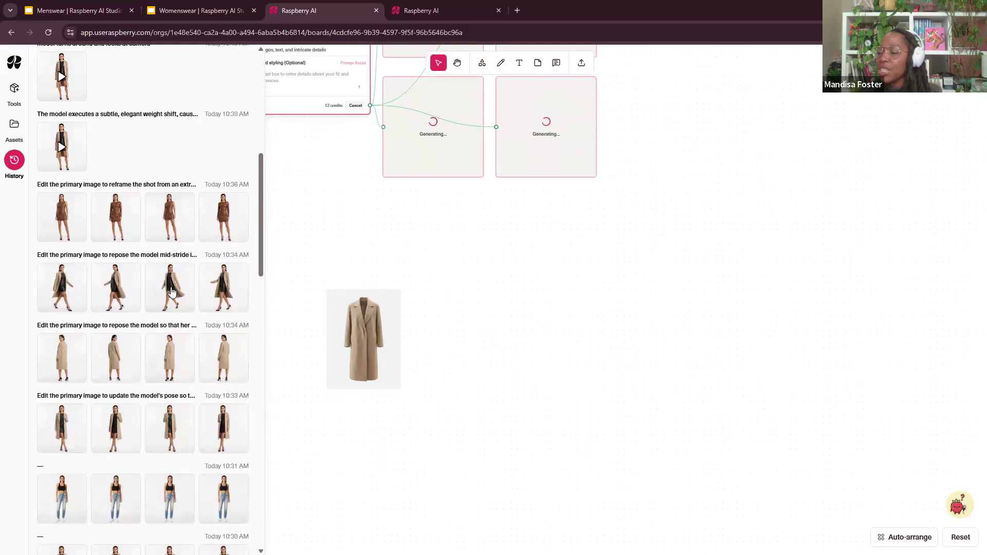
drag(168, 291, 473, 308)
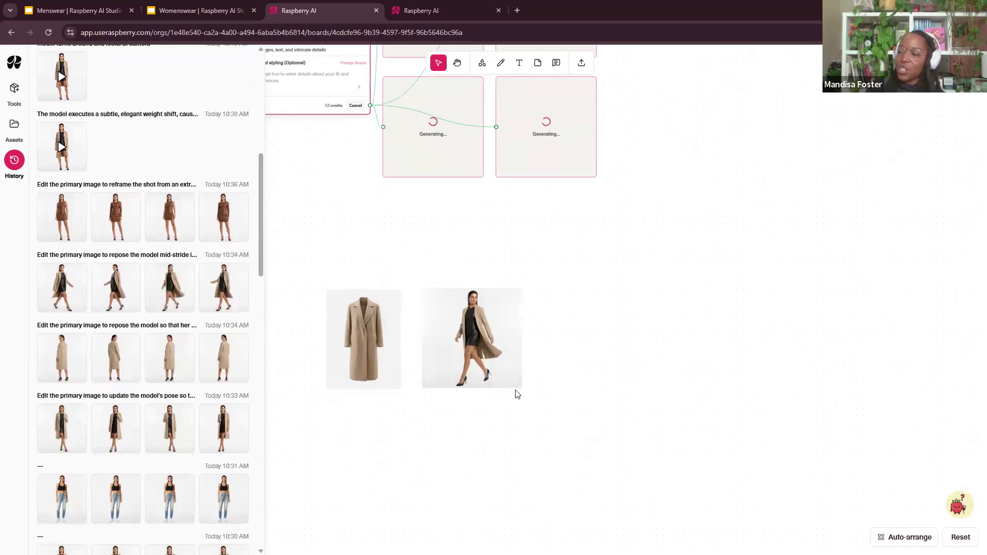
scroll(202, 386, down, 2)
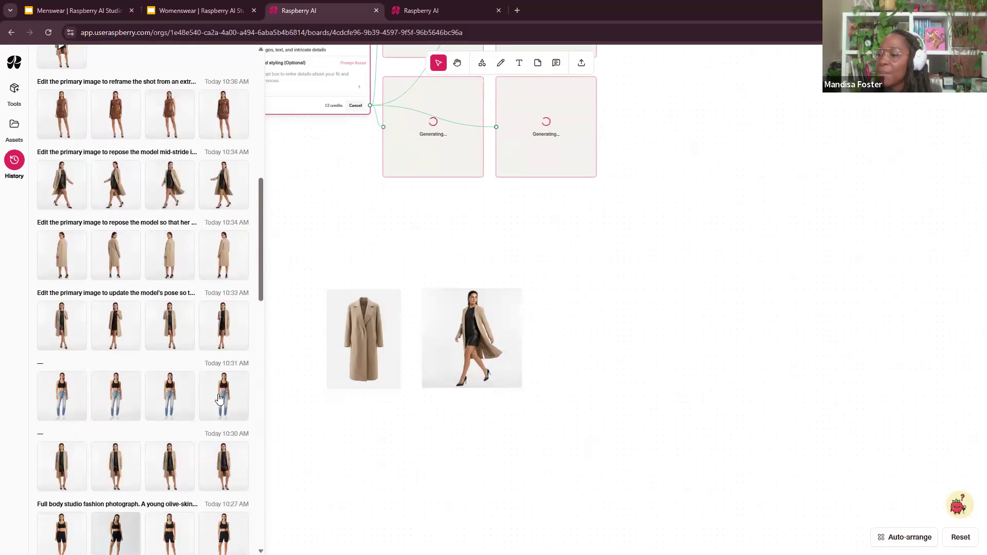
drag(225, 395, 425, 481)
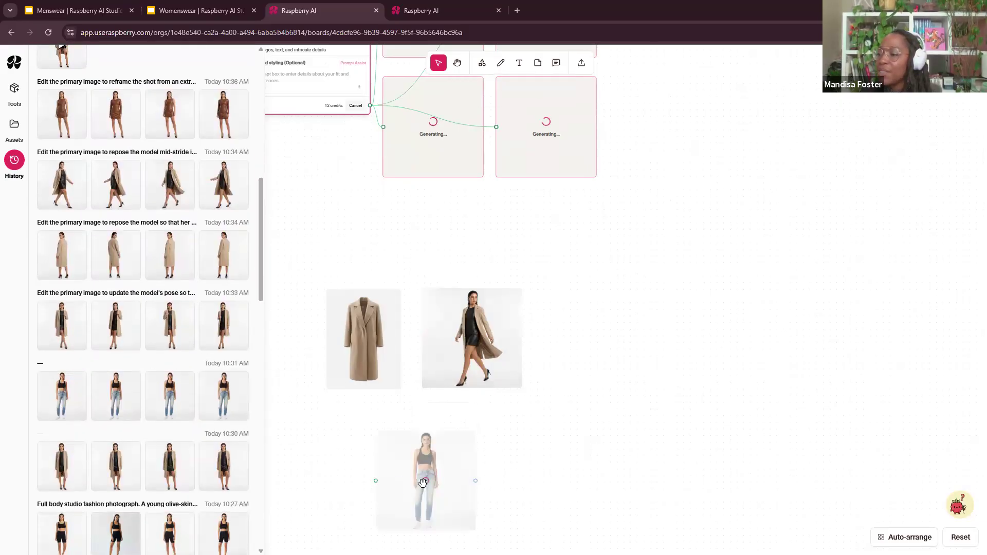
Delete the jeans model, overcoat and mid-stride images that were added to the board from the history
click(422, 458)
key(Delete)
click(364, 340)
key(Delete)
click(470, 349)
key(Delete)
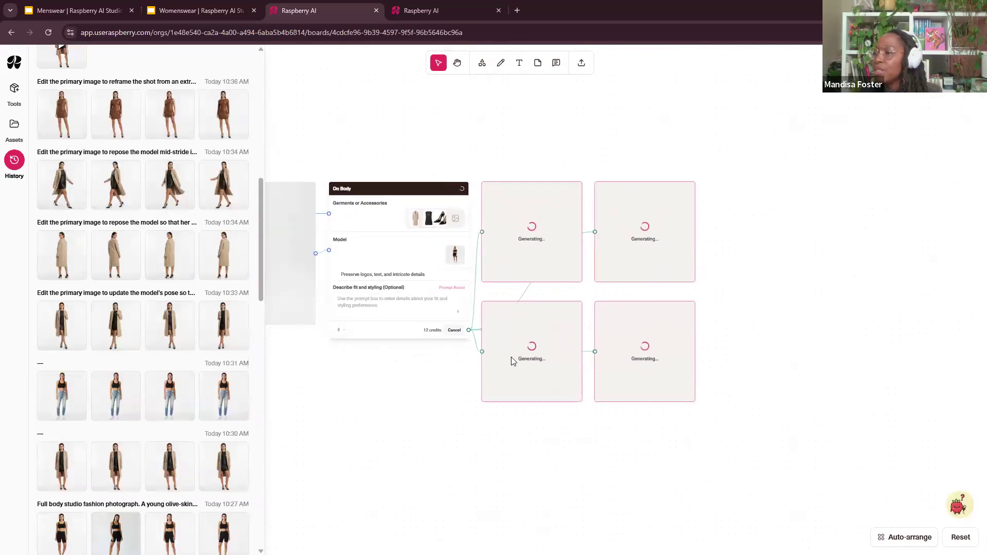
Browse the generation history down to the previous day's images, return to the newest entries, and check the On Body placeholders
scroll(186, 359, down, 15)
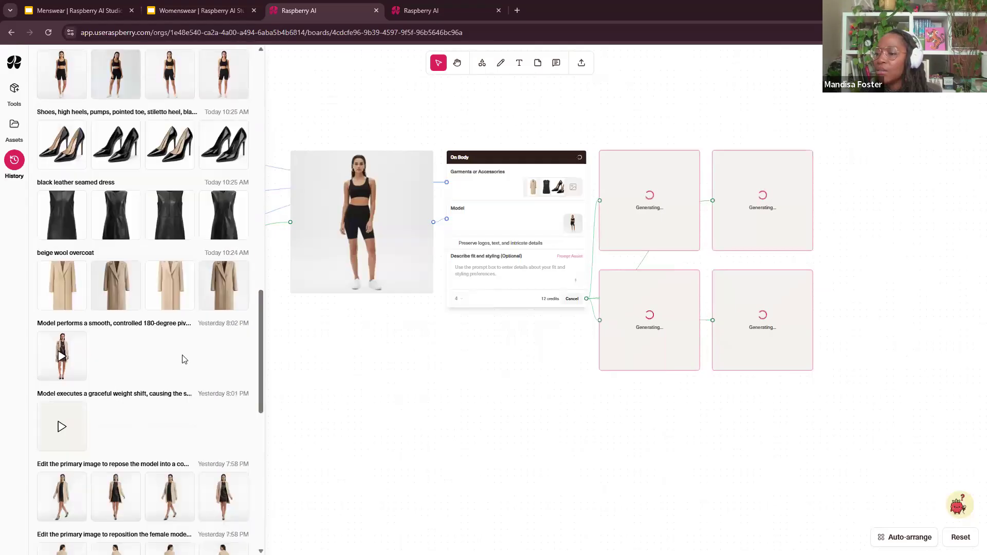
scroll(181, 358, down, 4)
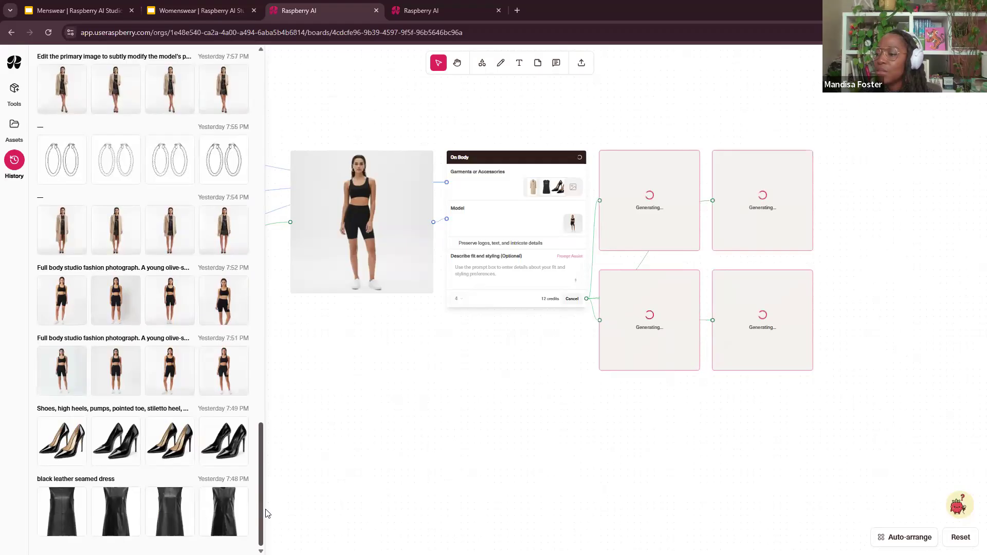
drag(261, 446, 260, 18)
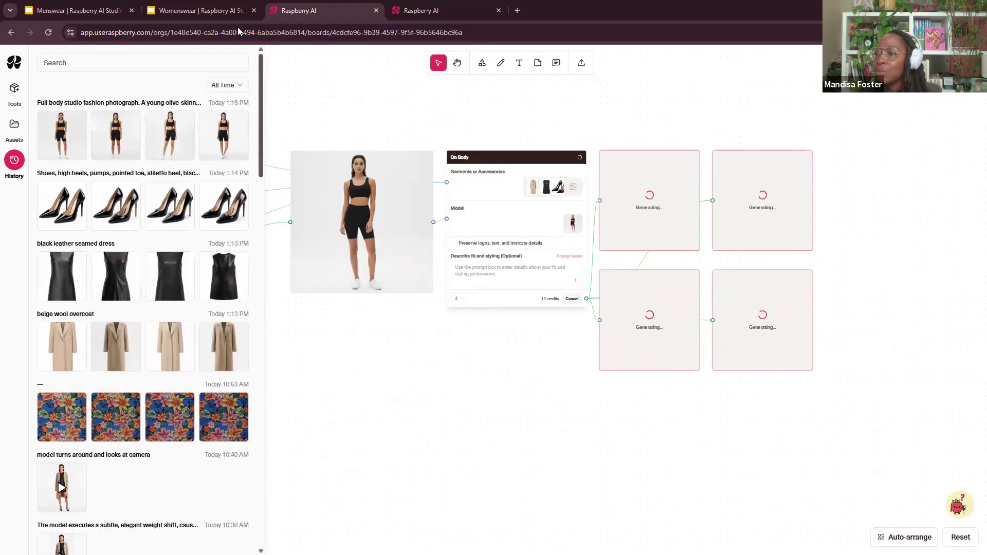
scroll(615, 328, up, 5)
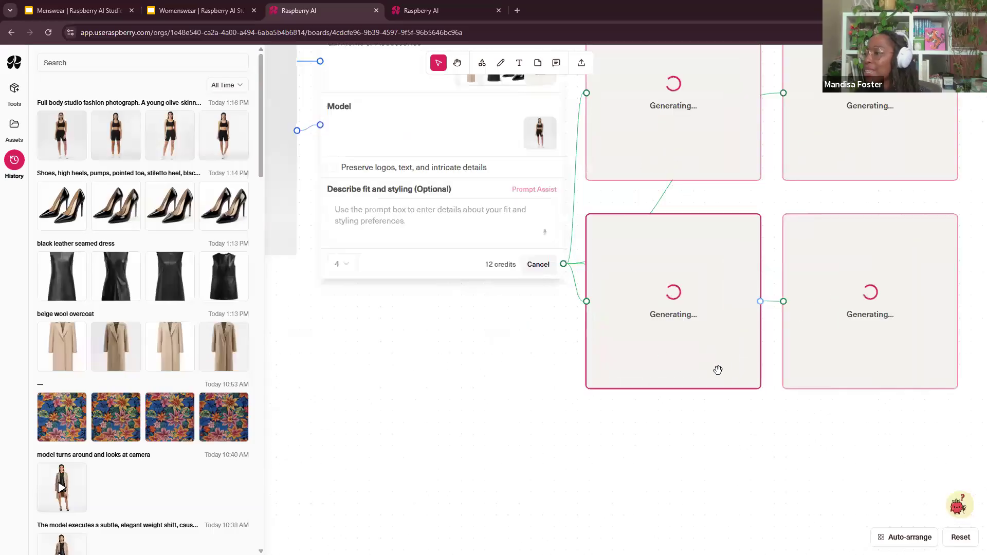
scroll(411, 447, down, 5)
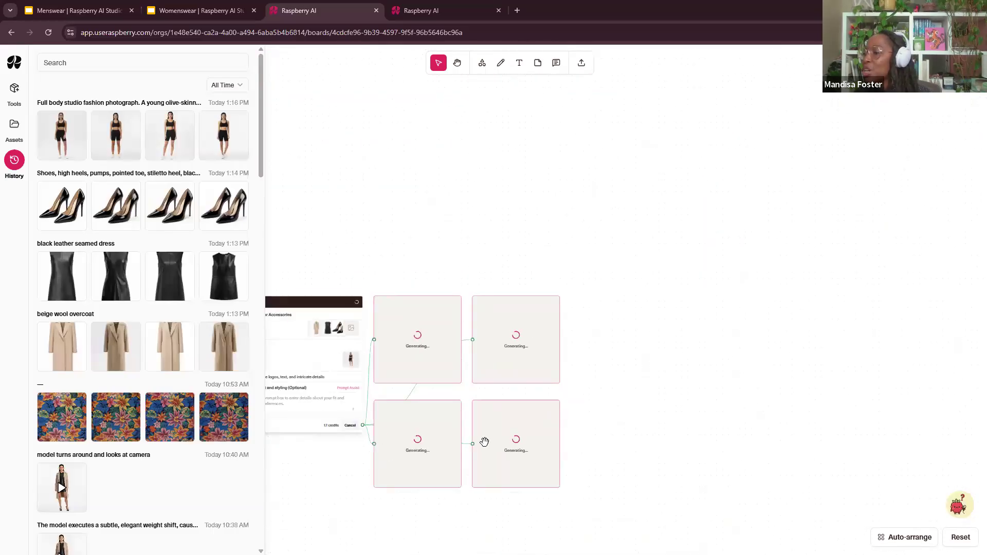
scroll(493, 432, left, 3)
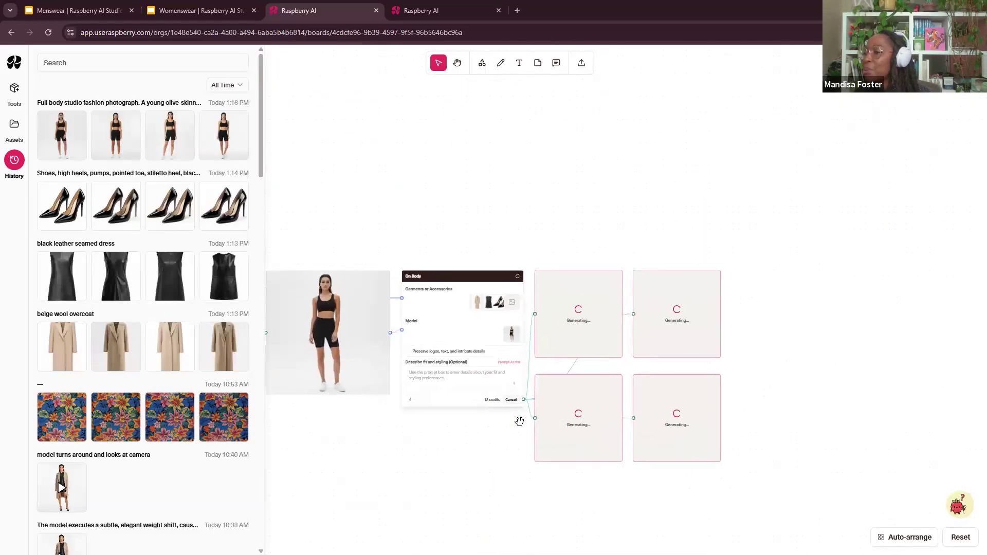
Filter the generation history by Today and by Last 30 Days, and browse the earlier generations
click(232, 85)
click(238, 121)
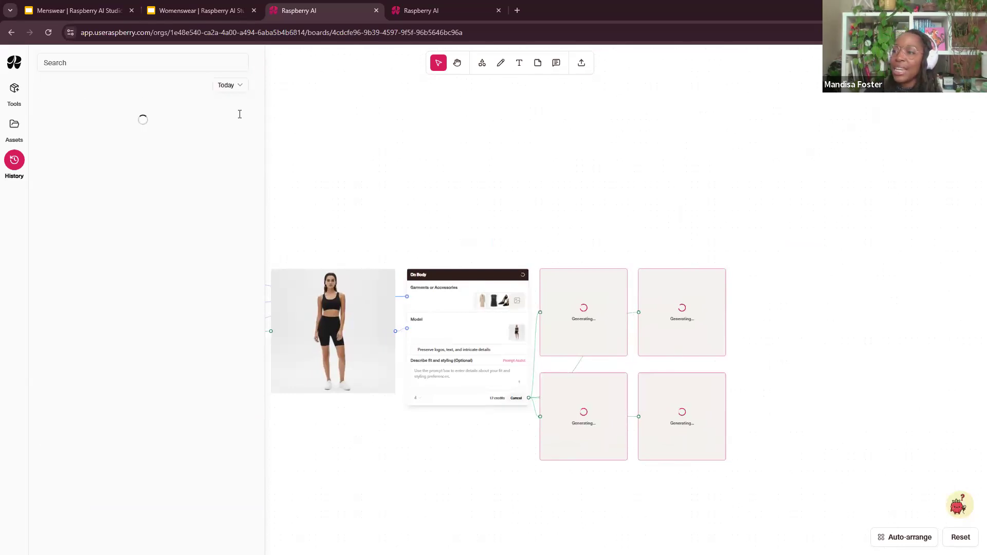
click(230, 85)
click(242, 154)
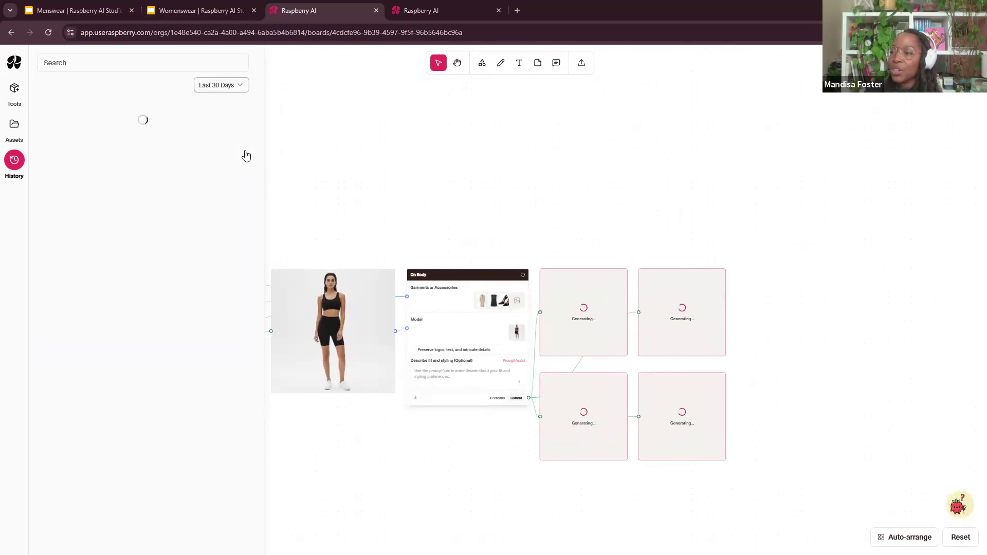
scroll(236, 277, down, 8)
scroll(229, 334, down, 3)
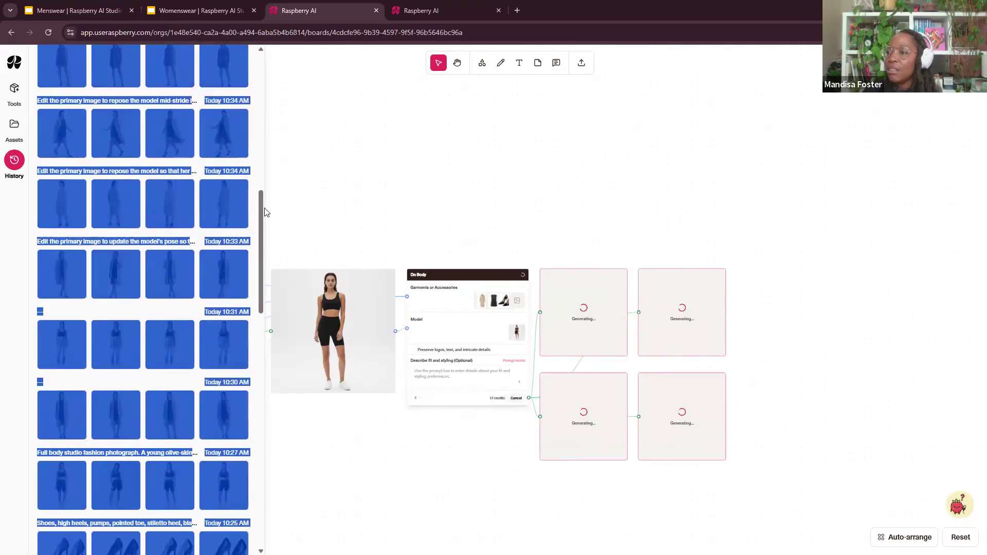
click(291, 259)
scroll(215, 282, down, 15)
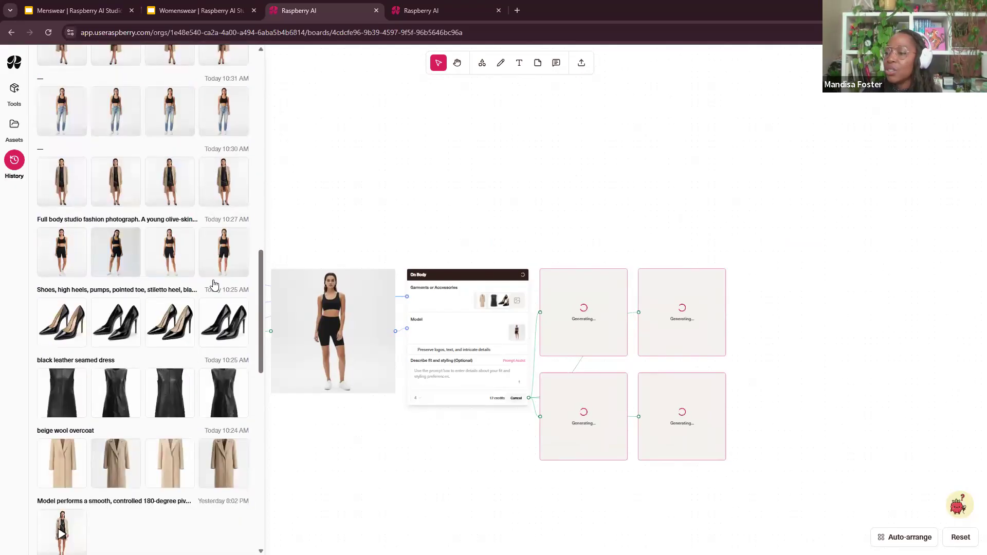
Look through the earlier generations of the last 30 days once more, return to the newest ones, and close the history
scroll(215, 282, down, 5)
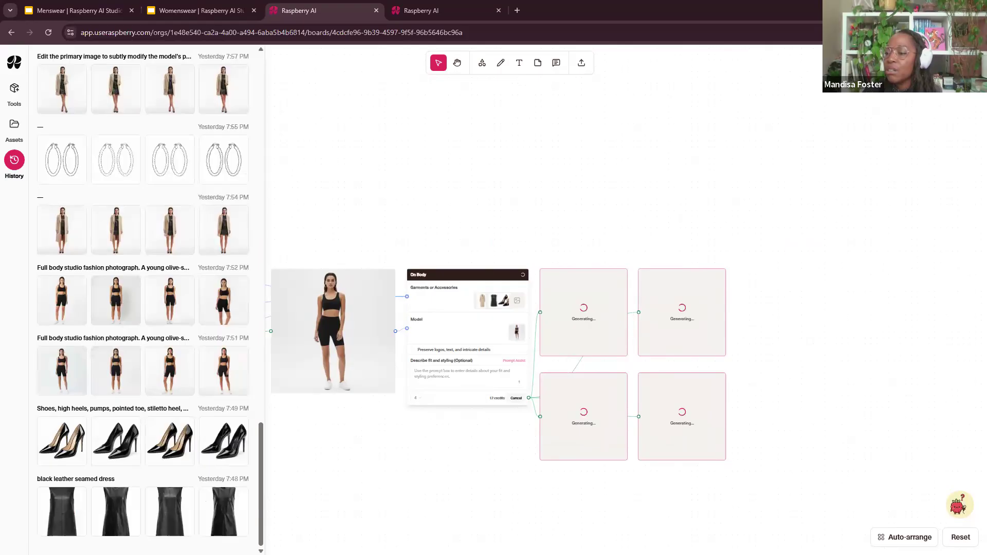
scroll(238, 463, up, 20)
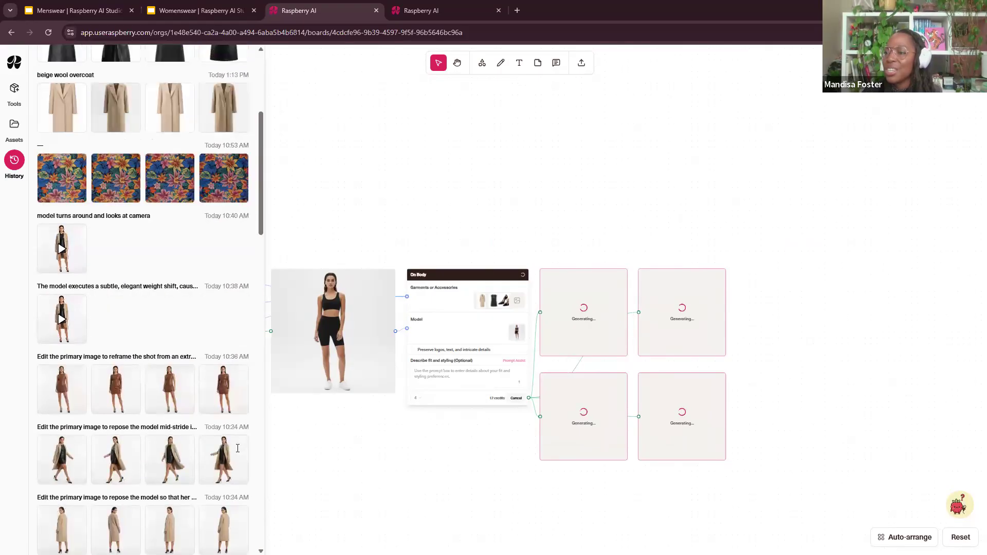
scroll(238, 452, up, 1)
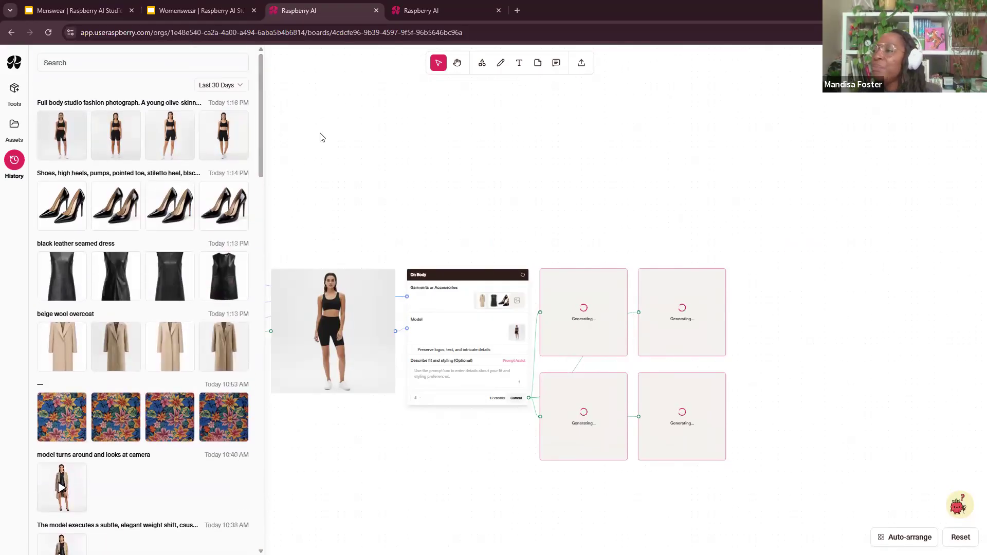
click(14, 161)
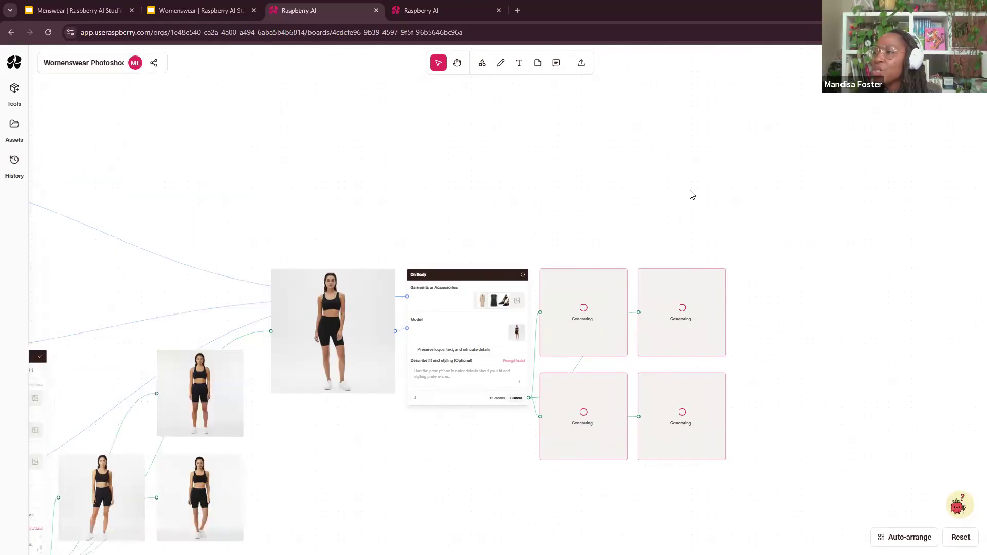
Review the board's sharing options for individual users and for organizations, and close them without sharing
scroll(517, 127, up, 2)
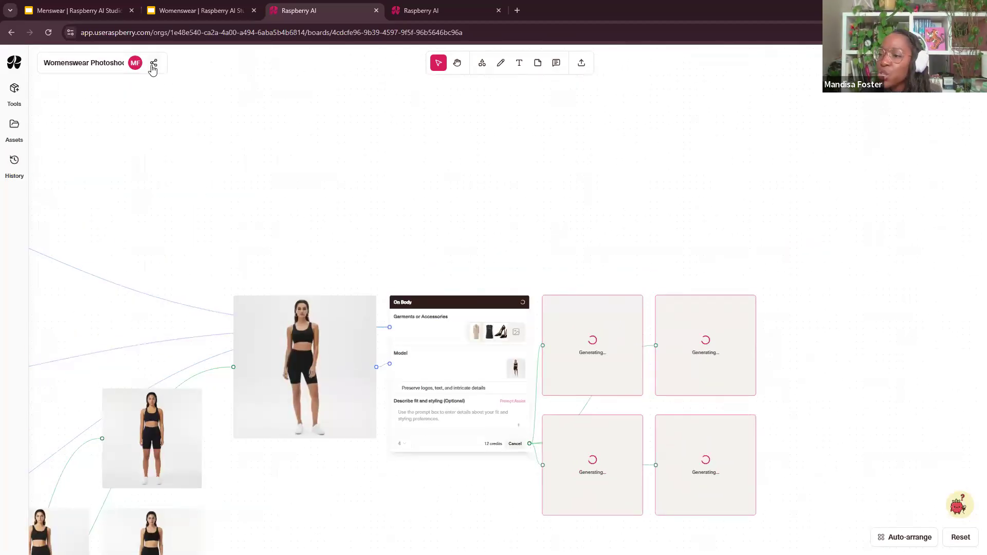
click(154, 64)
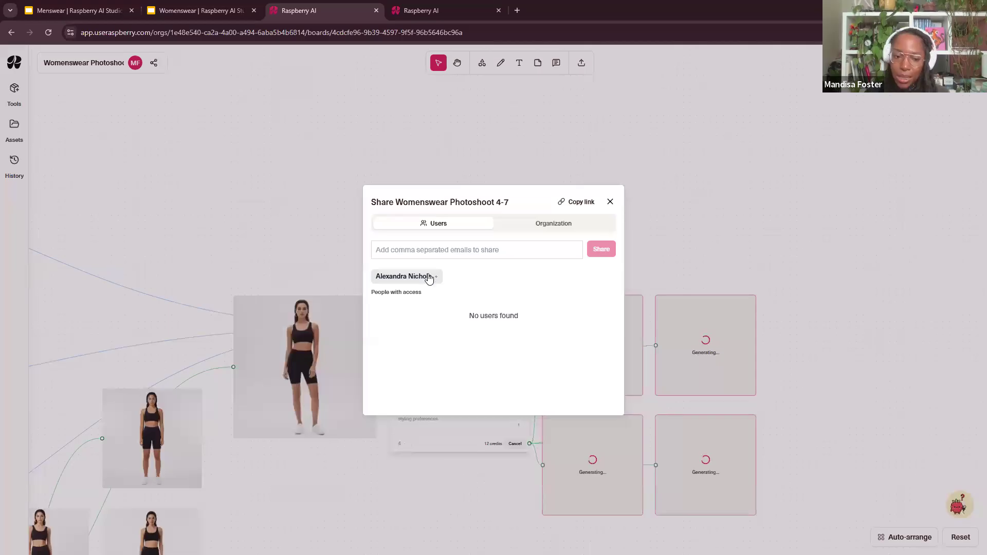
click(558, 227)
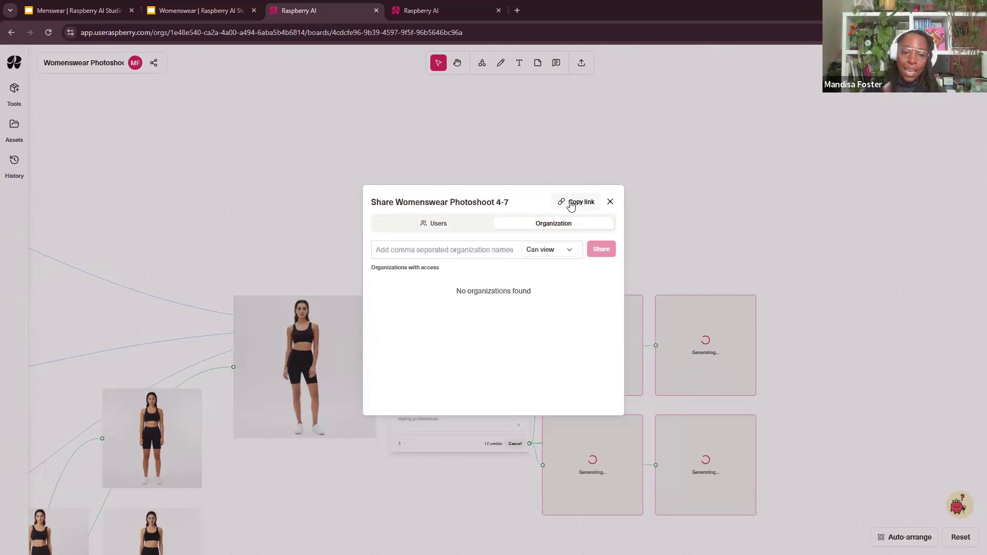
click(461, 251)
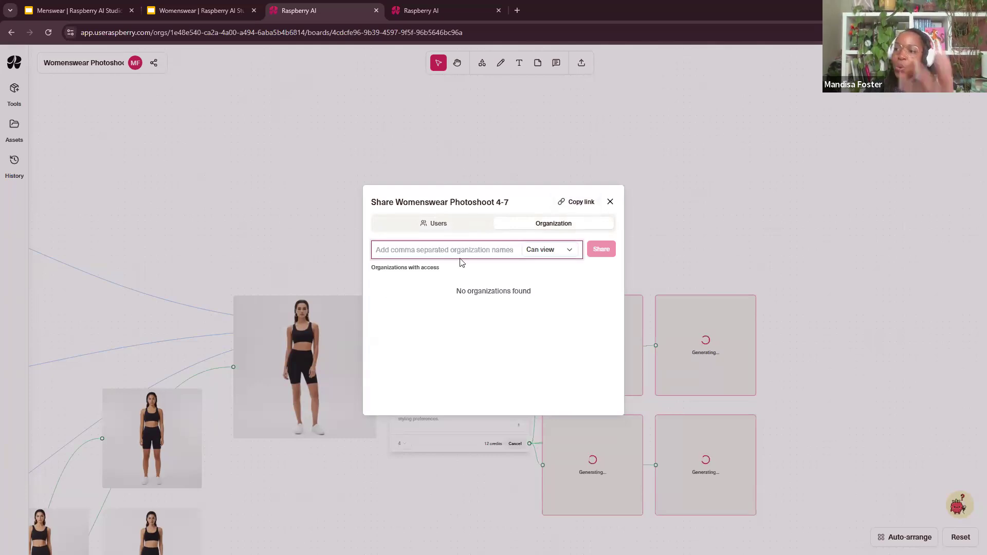
click(610, 203)
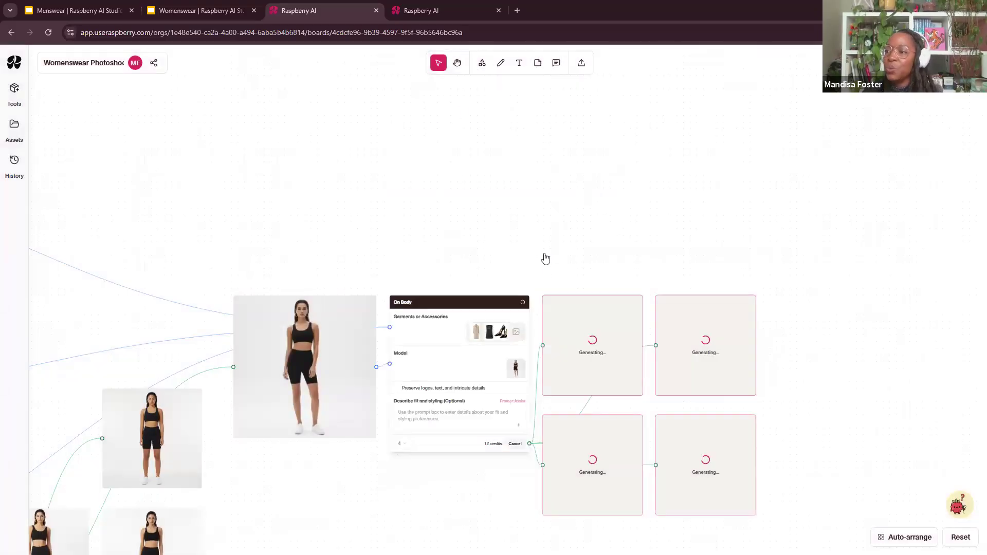
Add a yellow sticky note reading "love this - would love to see sports bra in white" and place it above the On Body block
drag(545, 259, 526, 161)
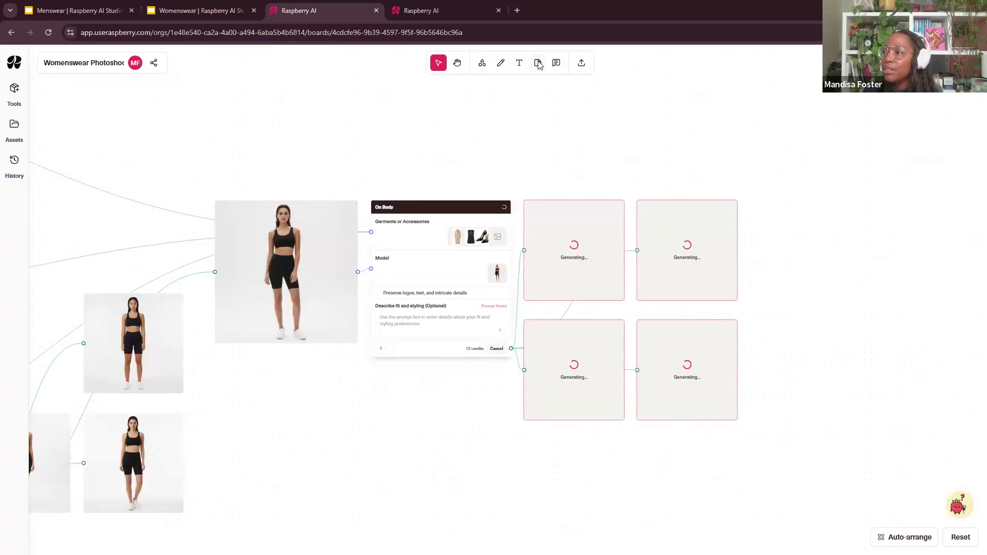
click(538, 64)
click(425, 173)
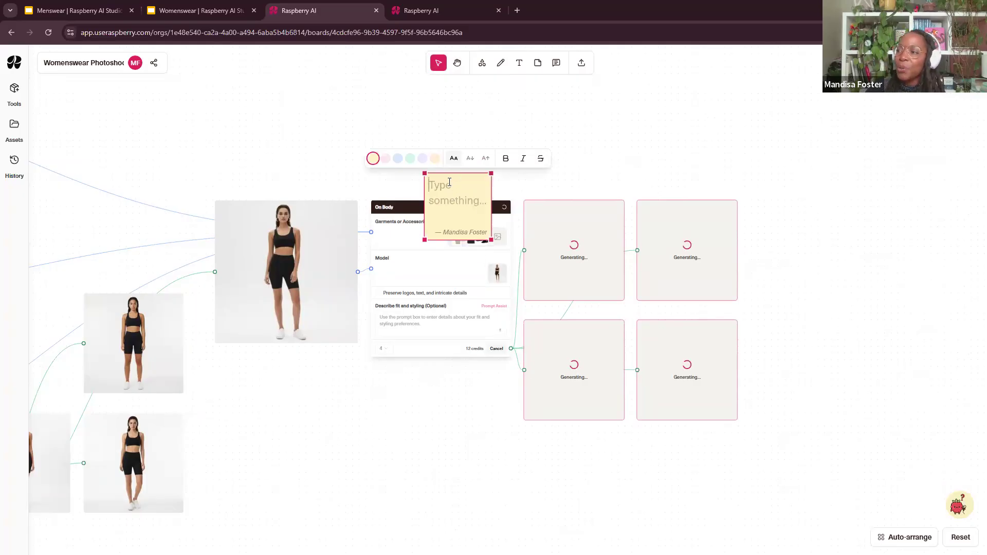
text(love t)
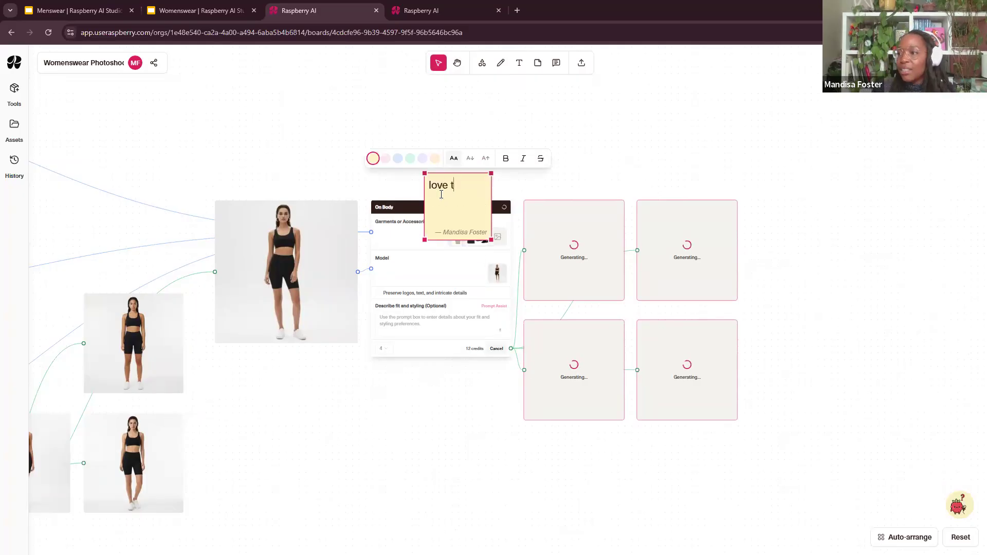
text(his - would love to see sports)
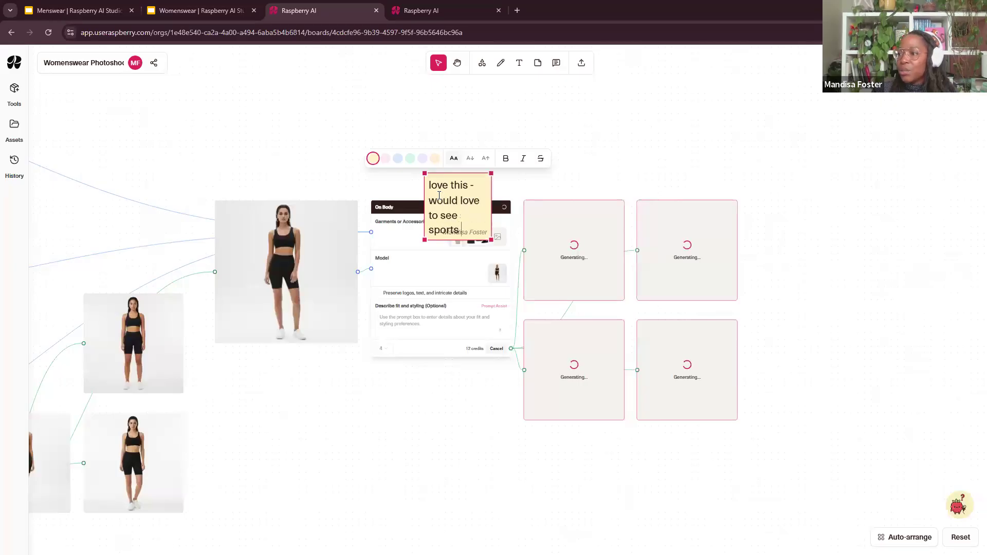
text( bra in white)
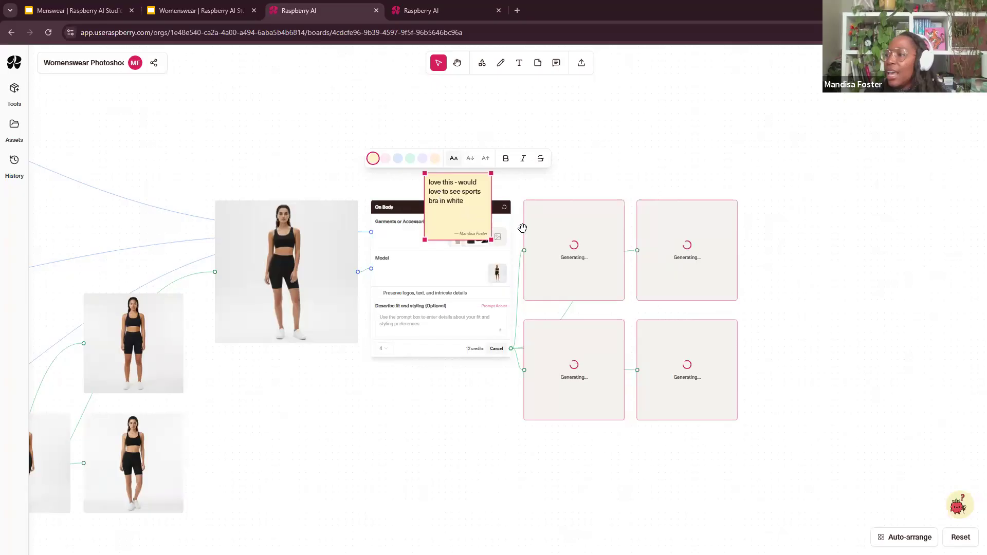
scroll(519, 231, up, 5)
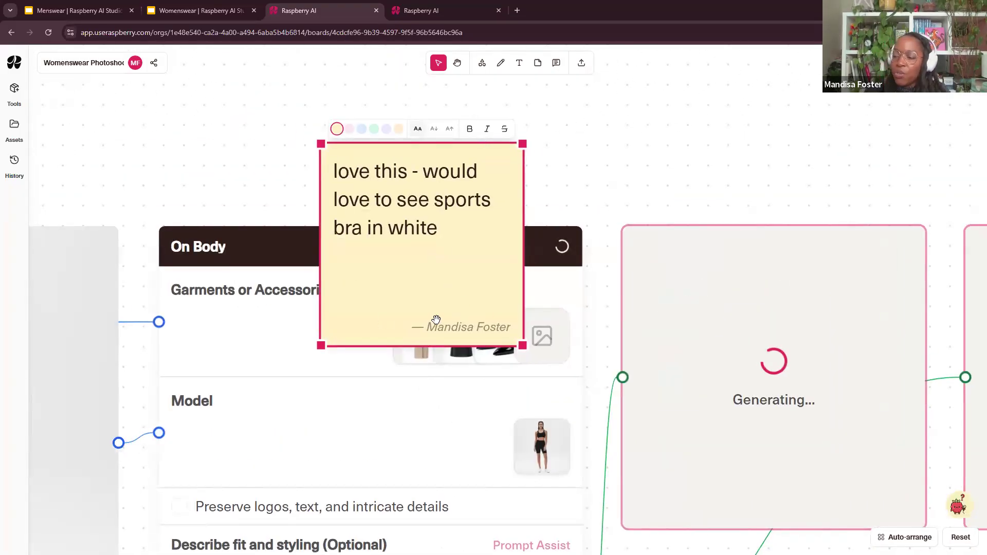
scroll(425, 277, down, 3)
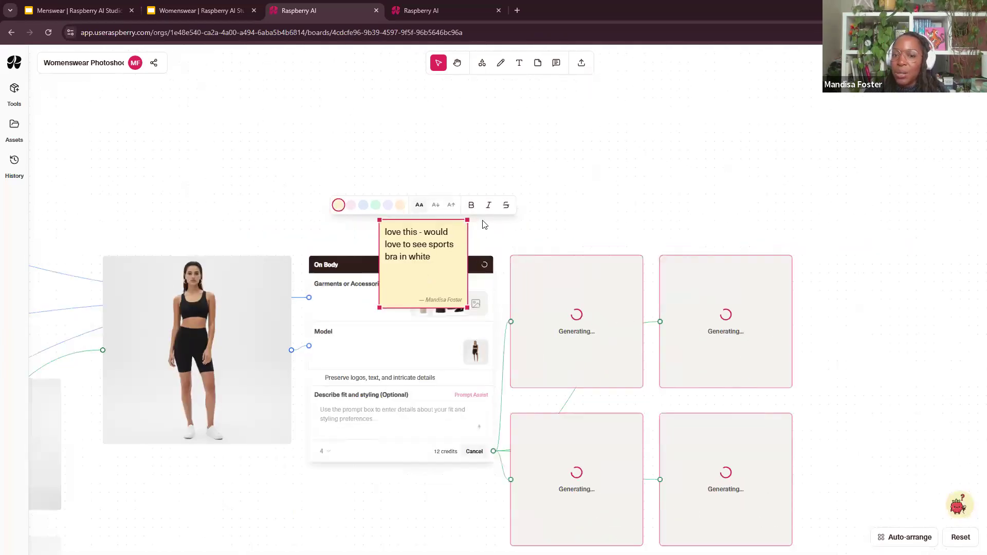
scroll(413, 194, down, 2)
scroll(413, 195, down, 3)
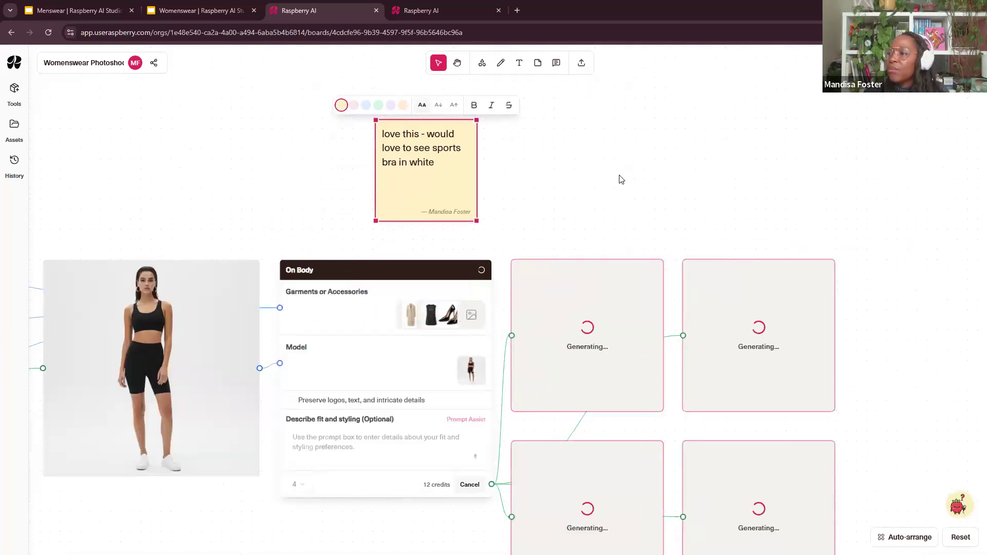
Draw a black freehand loop around the arm of the large studio model with the pencil
scroll(249, 276, left, 4)
scroll(371, 213, left, 3)
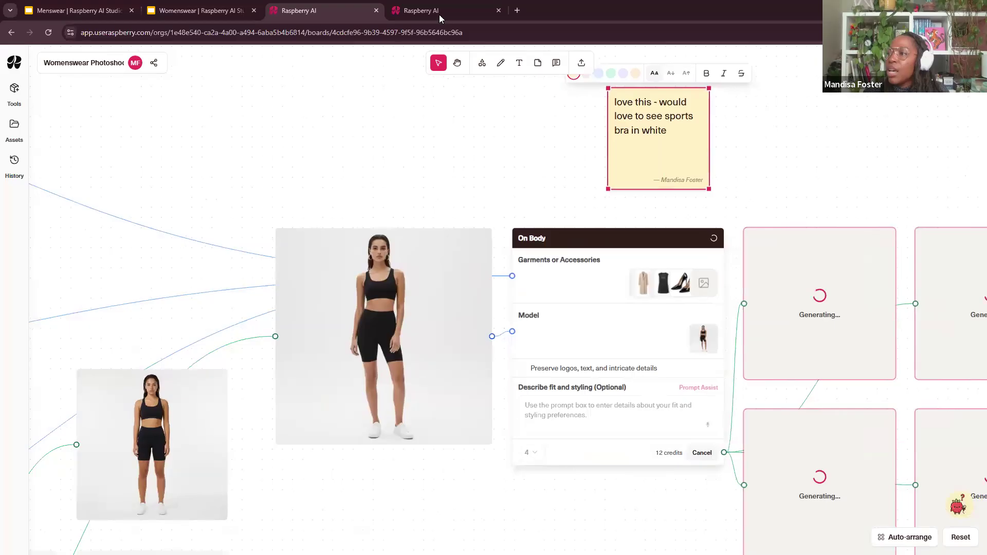
click(499, 65)
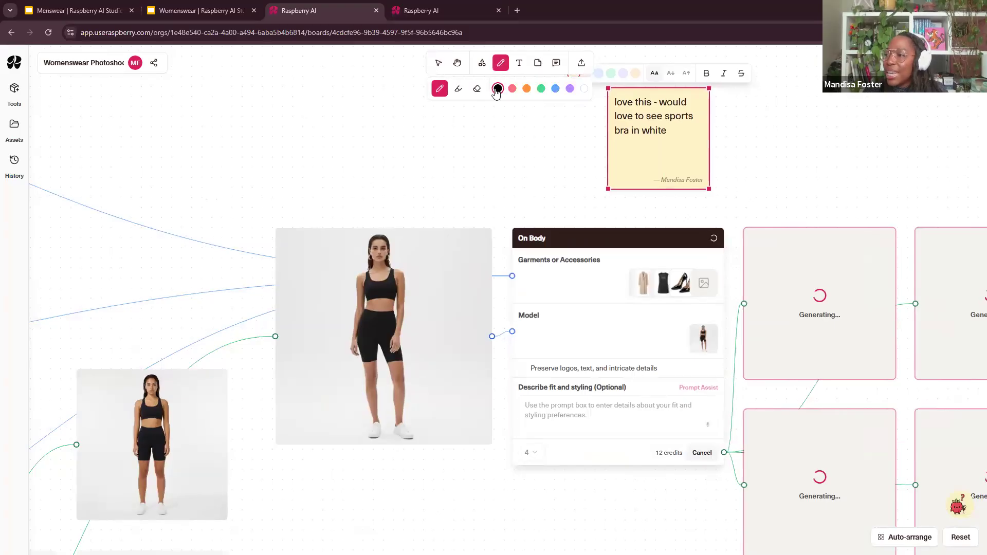
mouse_move(405, 267)
mouse_down()
mouse_move(380, 333)
mouse_move(400, 352)
mouse_move(422, 328)
mouse_move(413, 264)
mouse_up()
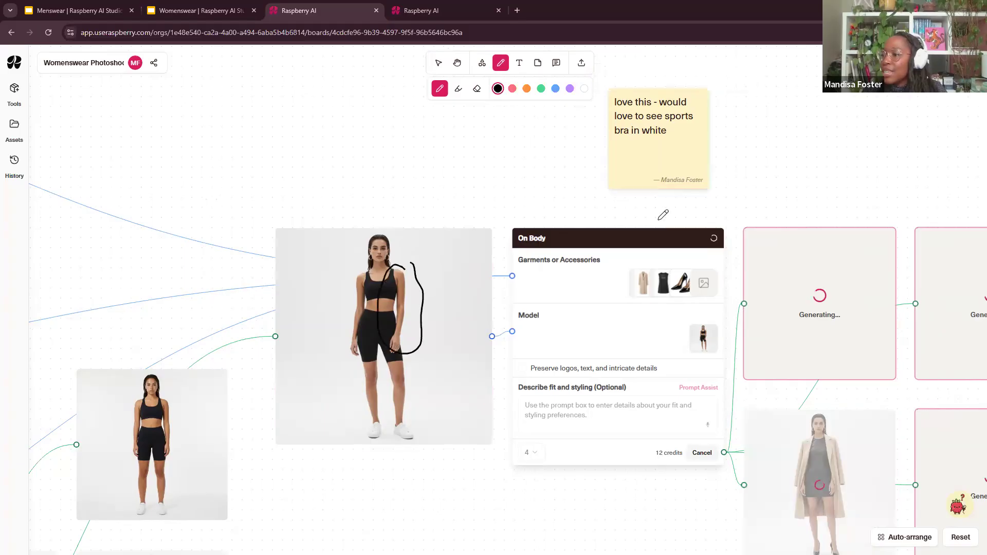
Add a sticky note reading "change to long sleeve" beside the pencil loop and move it up to the model image's upper edge
click(537, 63)
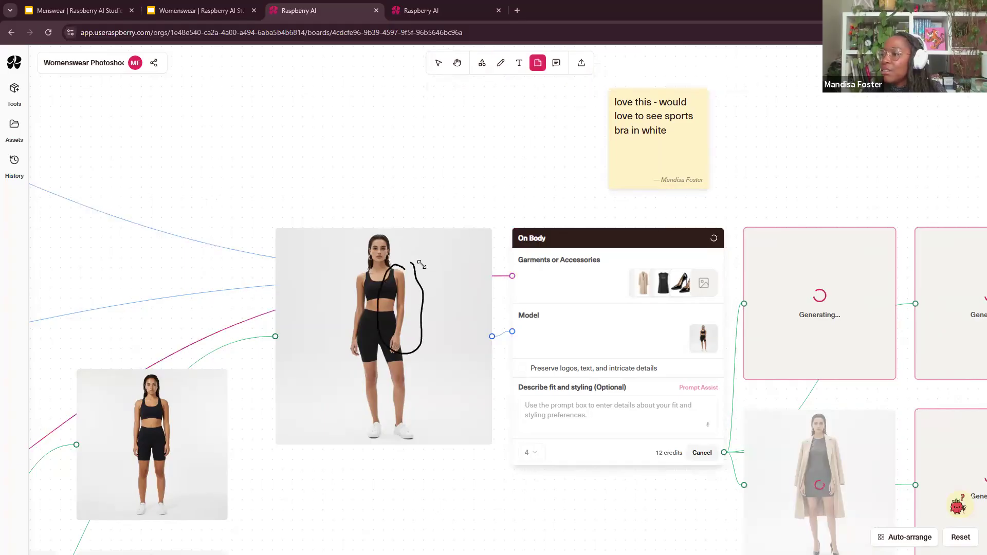
click(459, 337)
text(chan)
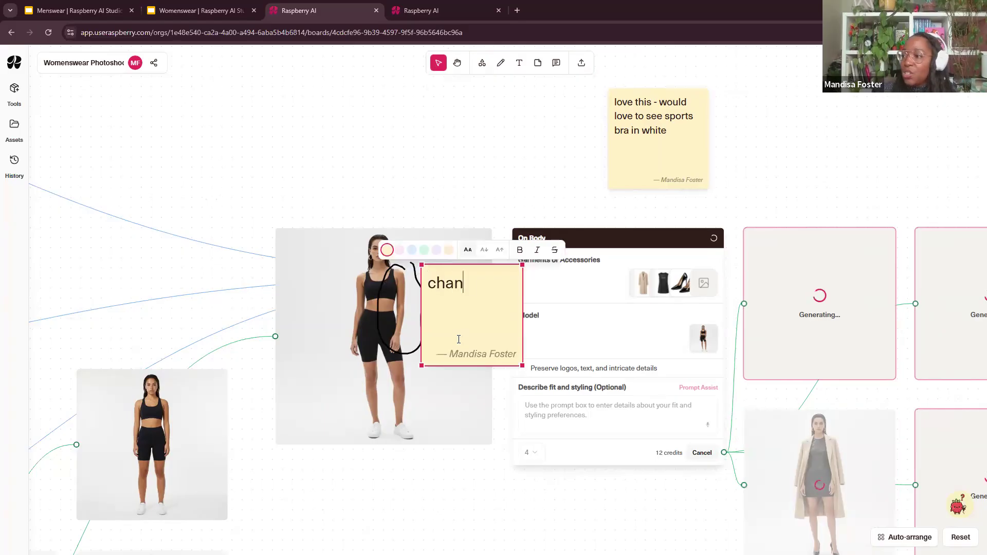
text(ge to long sleeve)
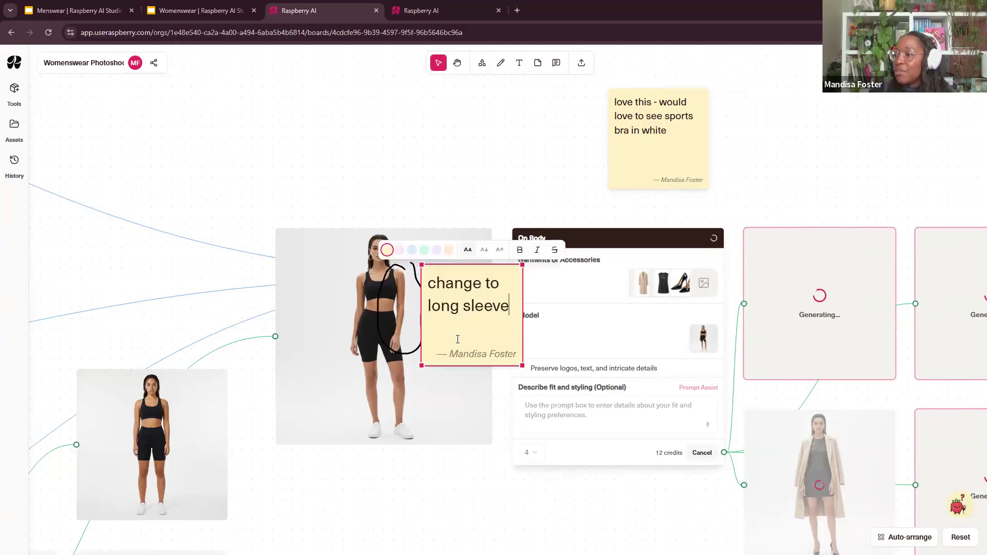
click(454, 210)
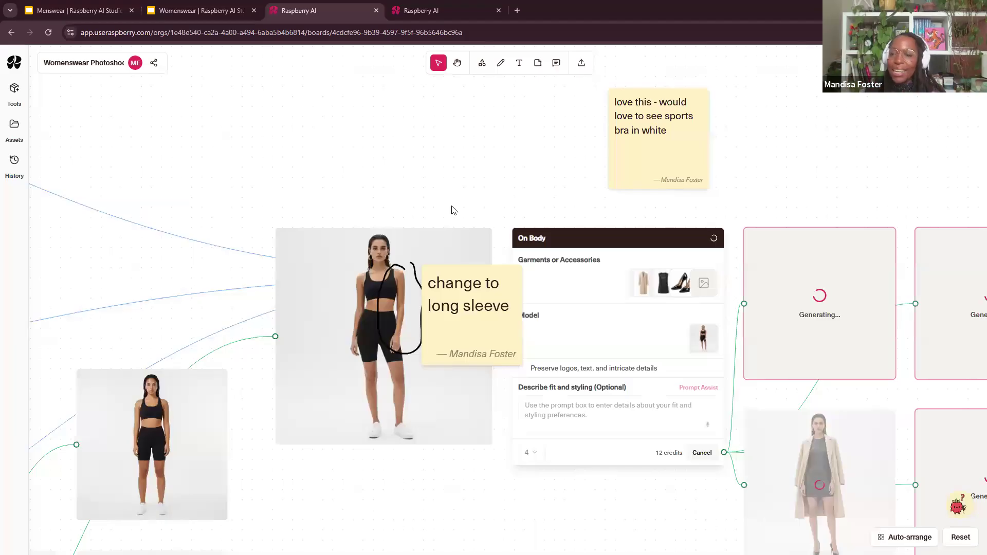
drag(481, 324, 476, 208)
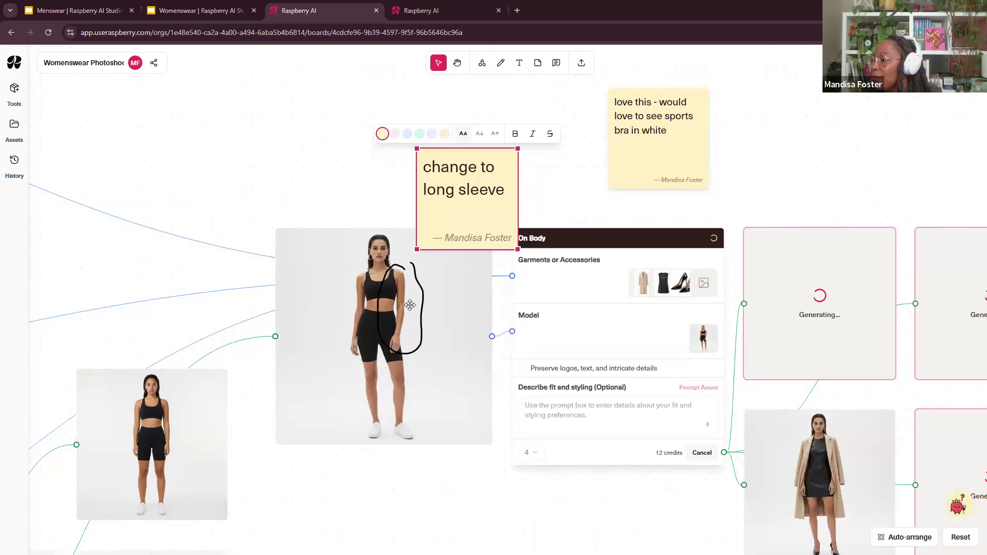
Examine the first finished On Body image of the model in the beige overcoat, black leather dress and pumps up close
drag(515, 424, 307, 324)
scroll(640, 437, up, 9)
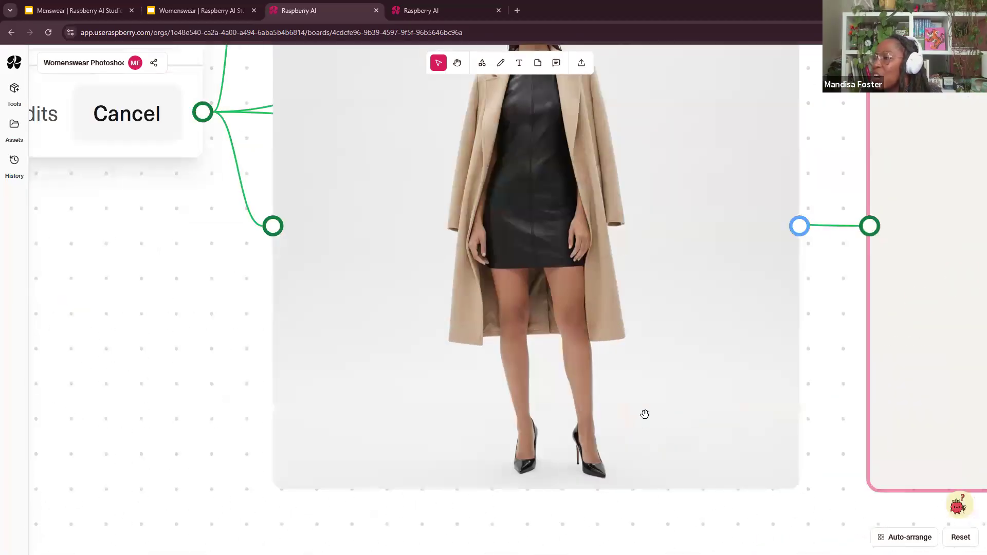
scroll(645, 413, down, 5)
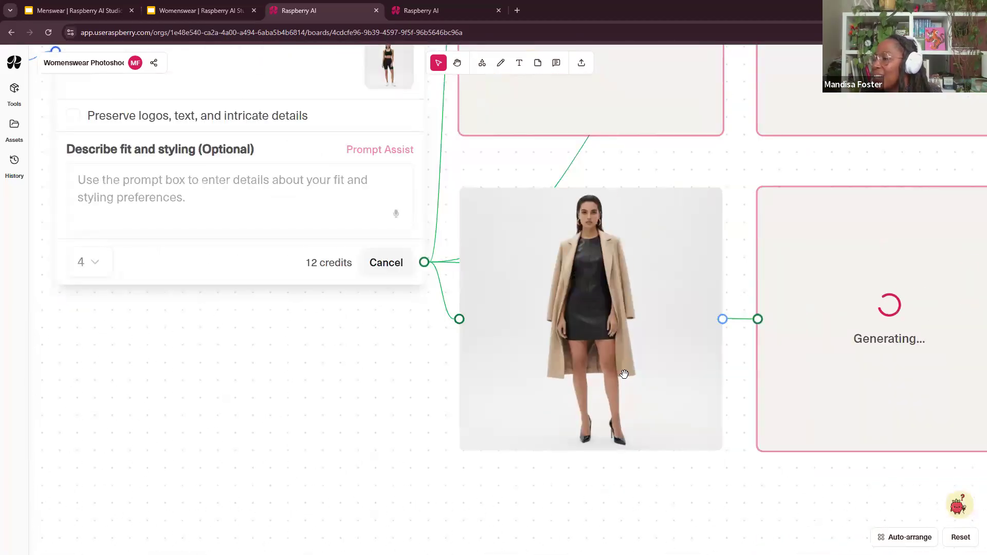
scroll(624, 373, down, 3)
scroll(666, 361, down, 1)
drag(438, 335, 440, 368)
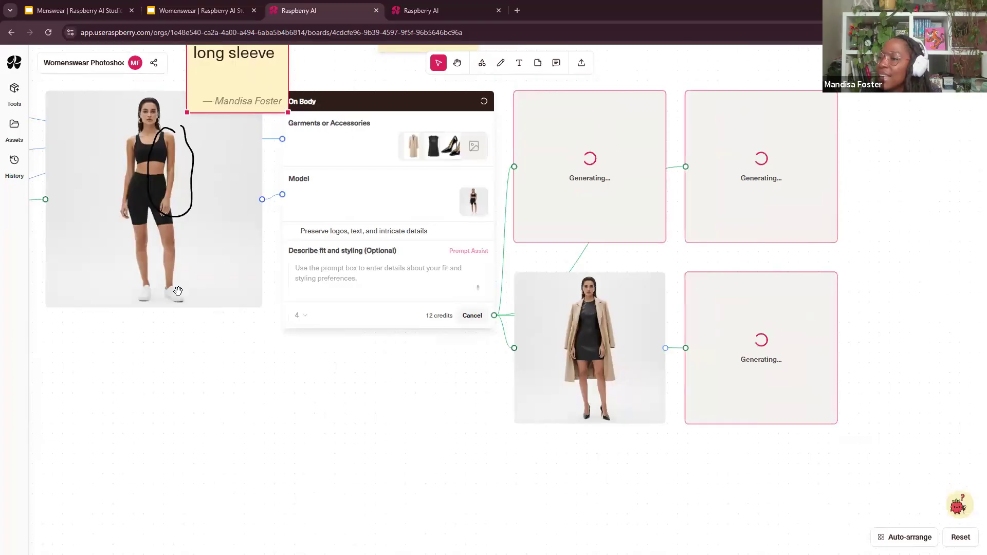
Create a second On Body block from the large studio model image marked with the pencil loop
click(191, 257)
scroll(288, 383, down, 2)
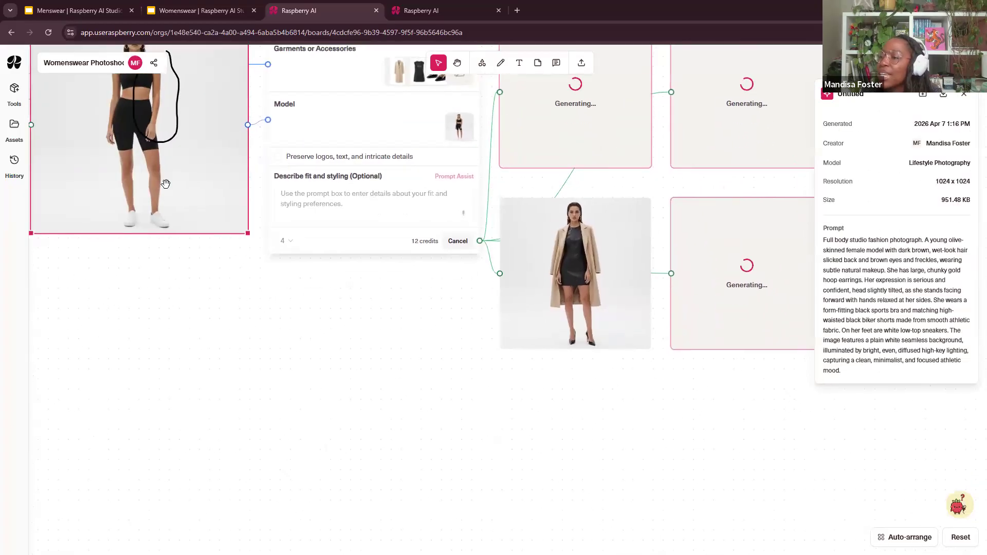
scroll(281, 225, up, 2)
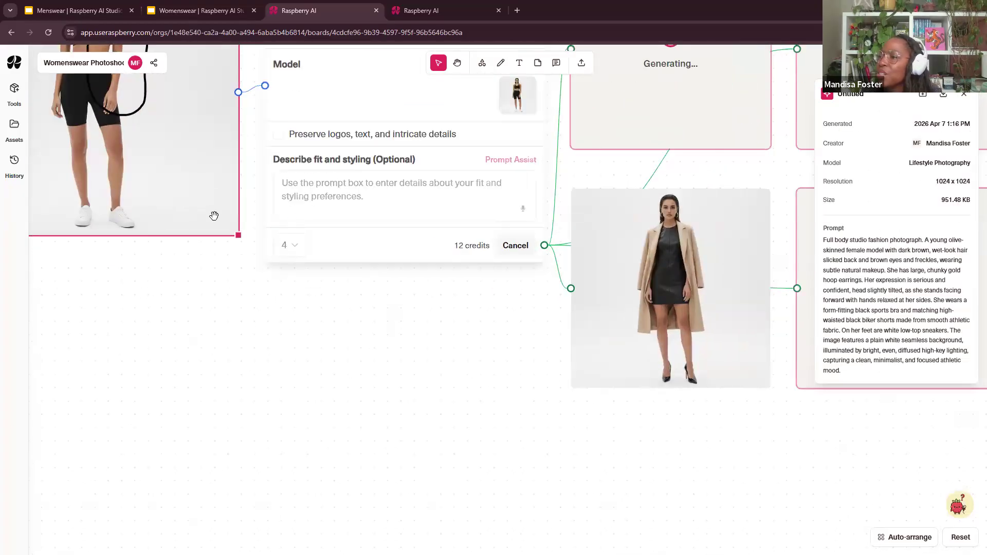
scroll(214, 216, down, 2)
drag(204, 250, 333, 325)
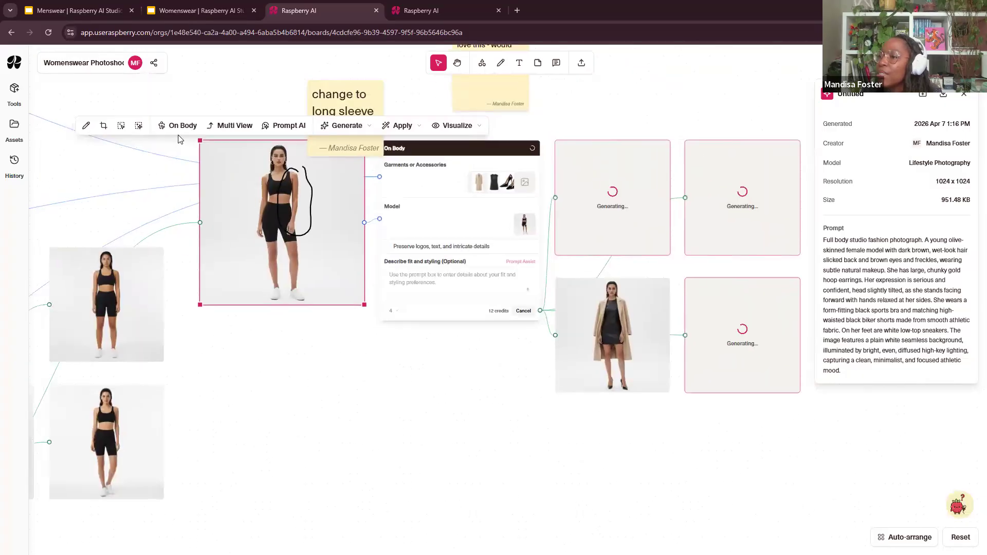
click(177, 126)
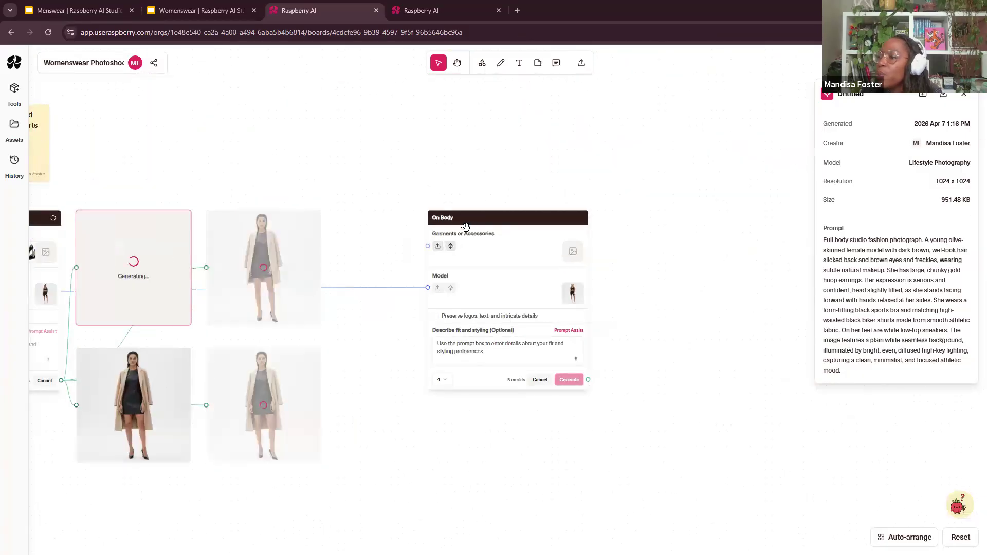
Connect the beige overcoat, black leather dress and black pumps images to the new On Body block as garments or accessories
scroll(447, 368, down, 3)
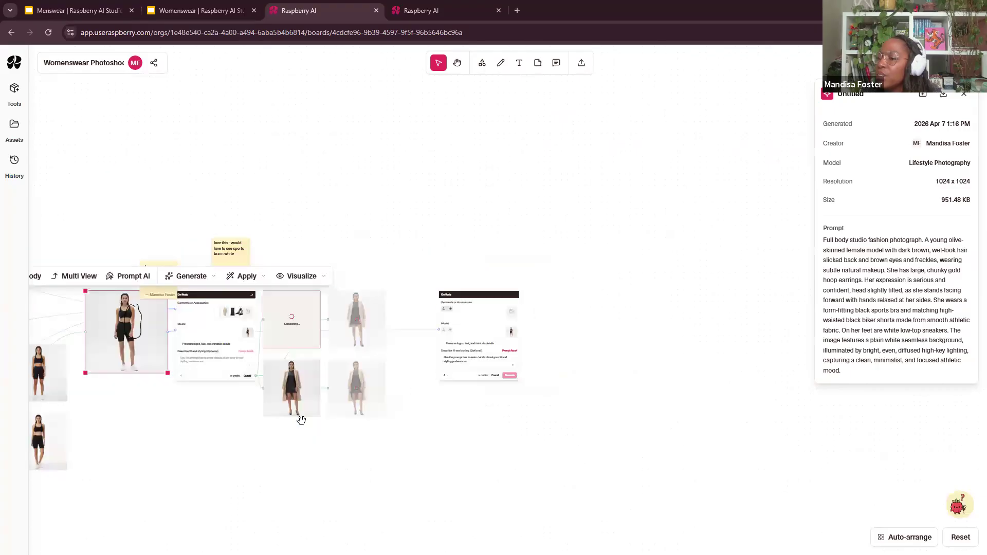
scroll(302, 415, left, 4)
scroll(302, 428, down, 5)
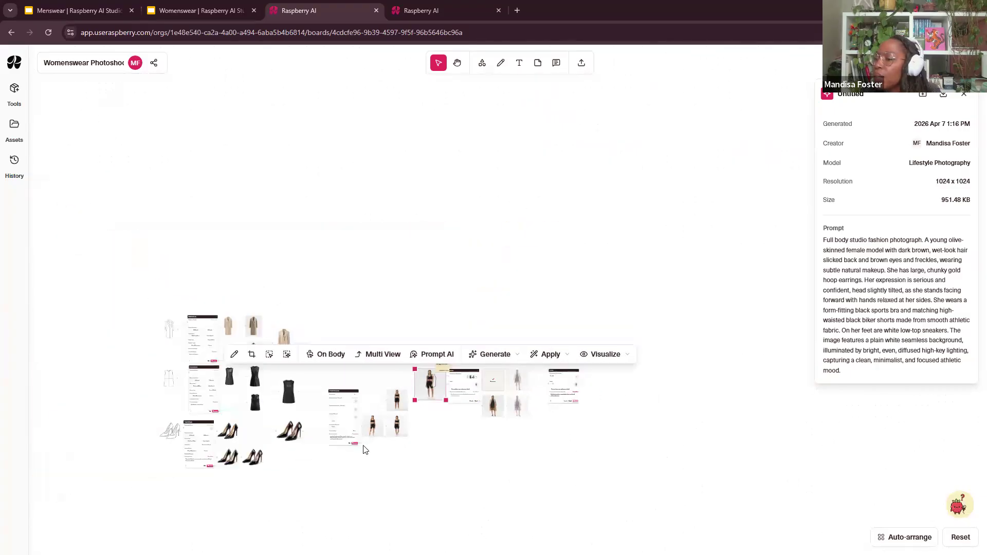
scroll(313, 457, up, 3)
drag(278, 278, 689, 324)
drag(280, 349, 698, 332)
drag(298, 414, 701, 327)
scroll(736, 353, up, 5)
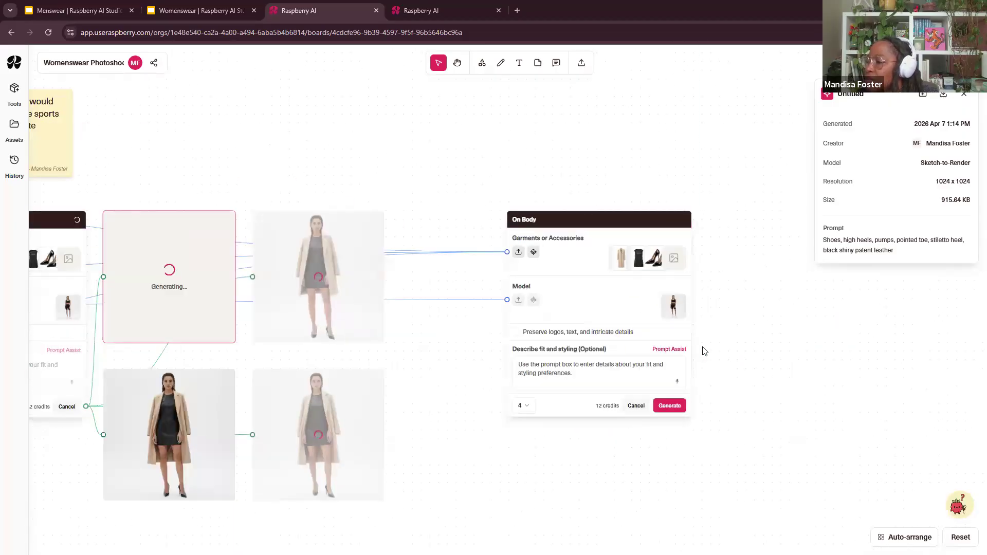
Enter the fit description "model wears coat with arms through sleeves" in the second On Body block and generate four images
scroll(701, 349, up, 1)
click(562, 389)
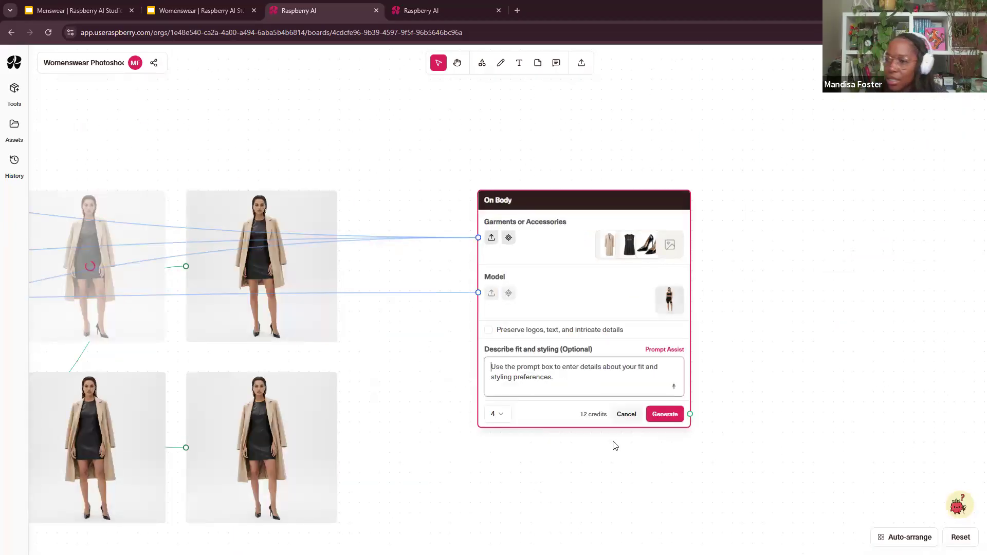
text(model wears coat wit)
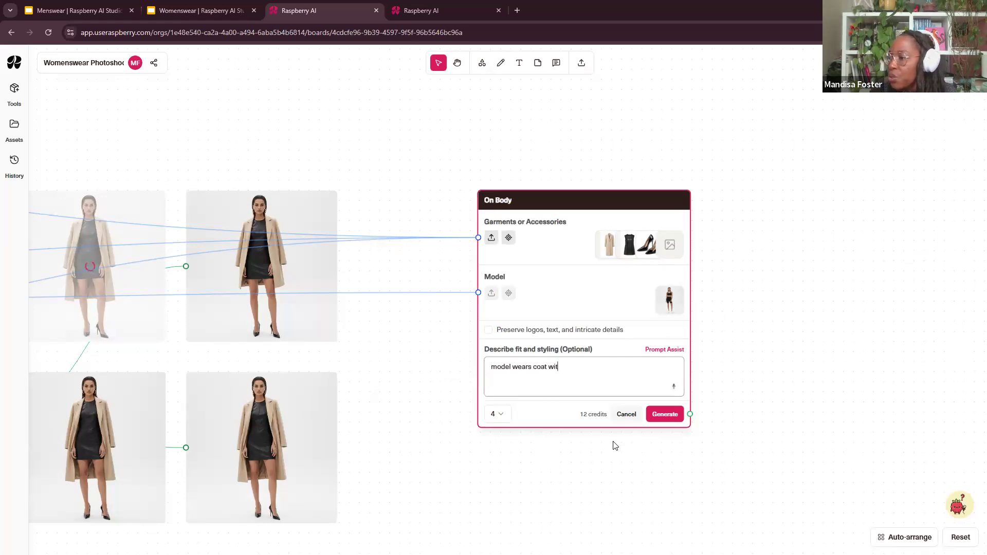
text(h arms through )
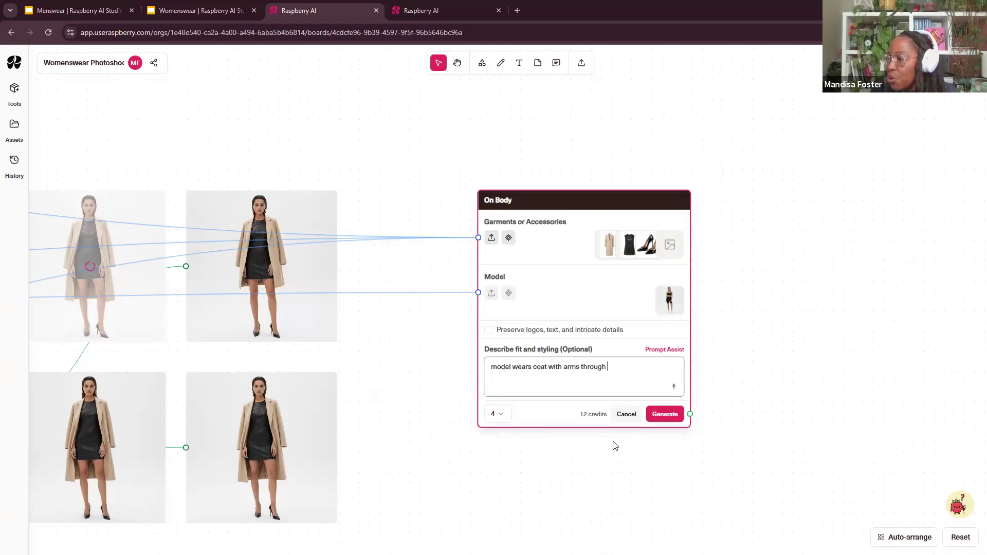
text(sleeves)
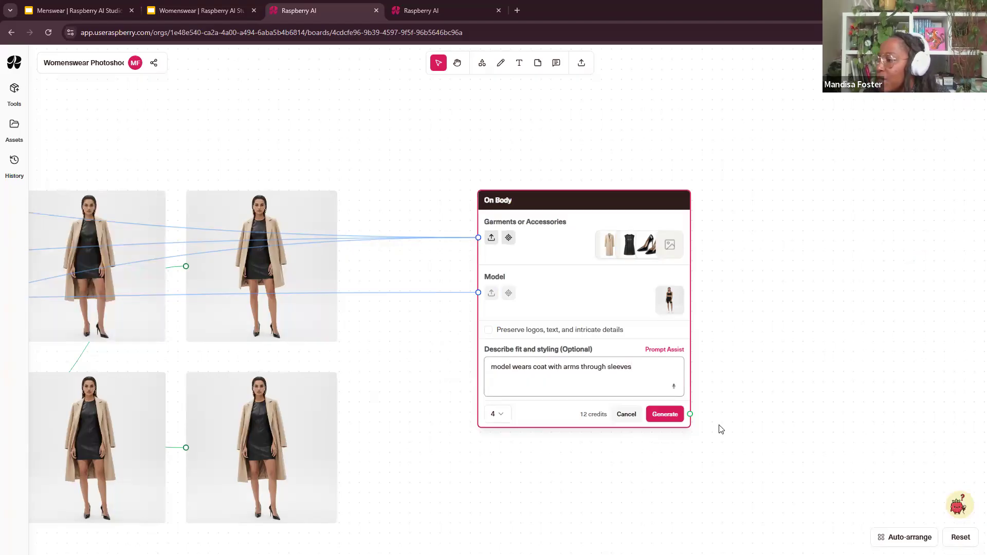
click(665, 414)
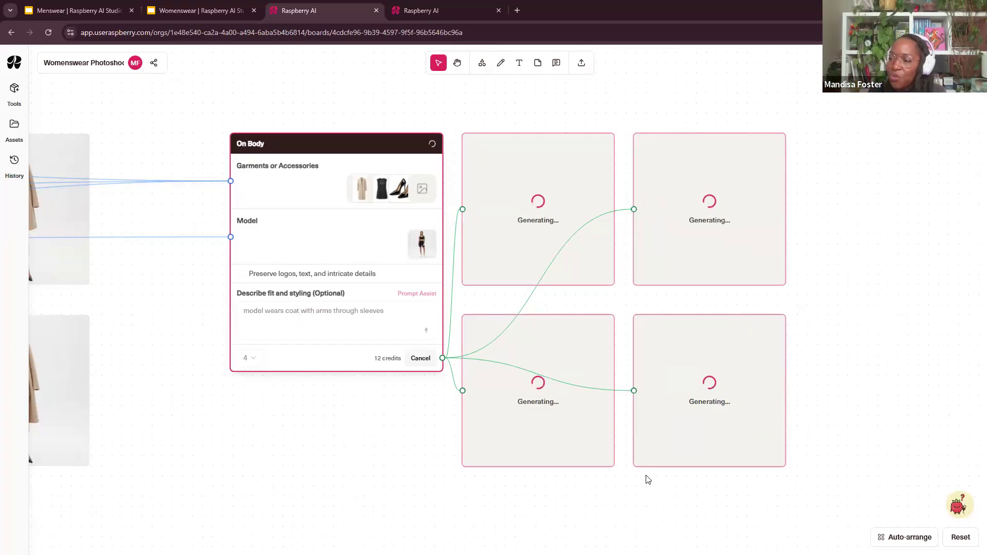
Delete the "change to long sleeve" and "love this - would love to see sports bra in white" sticky notes
drag(369, 432, 592, 444)
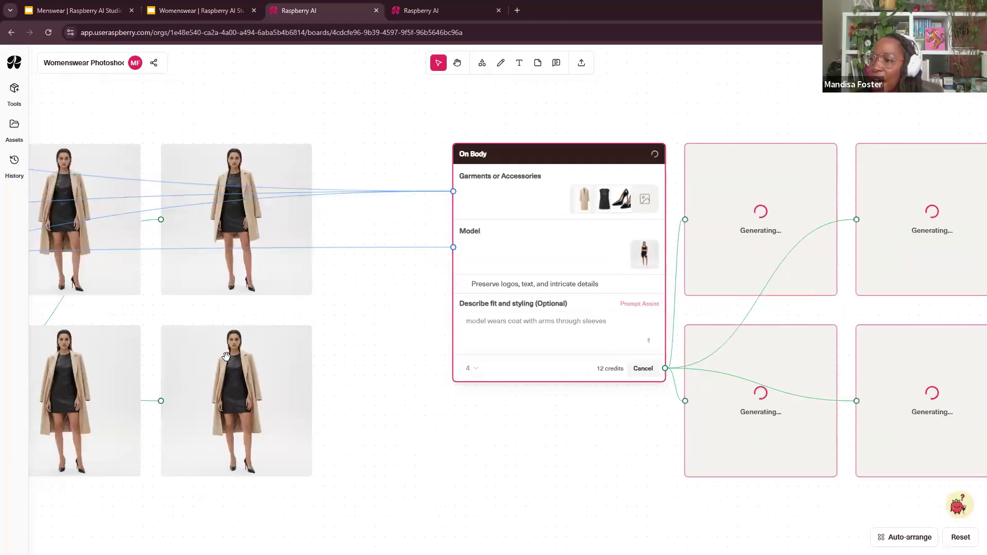
drag(247, 337, 375, 348)
drag(331, 288, 653, 368)
drag(382, 286, 523, 326)
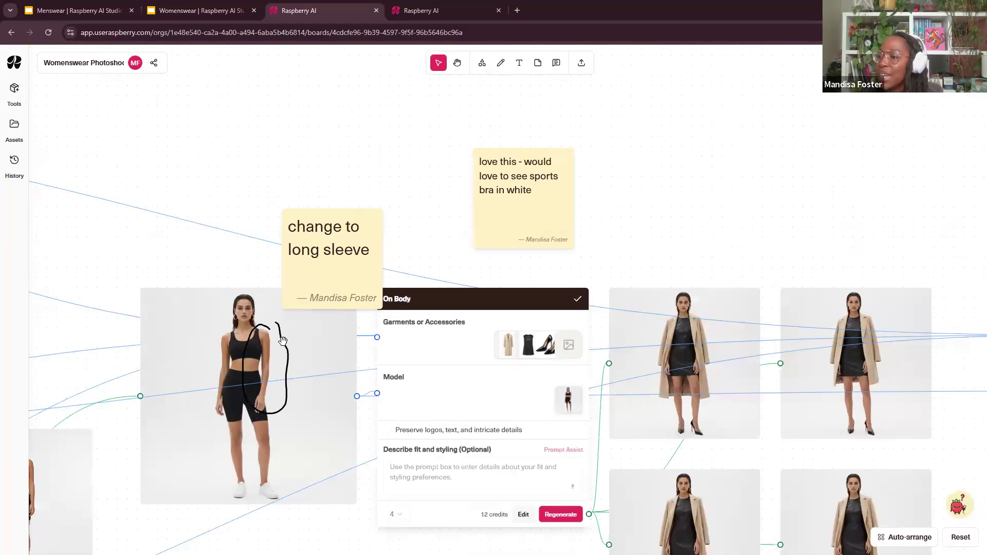
click(314, 271)
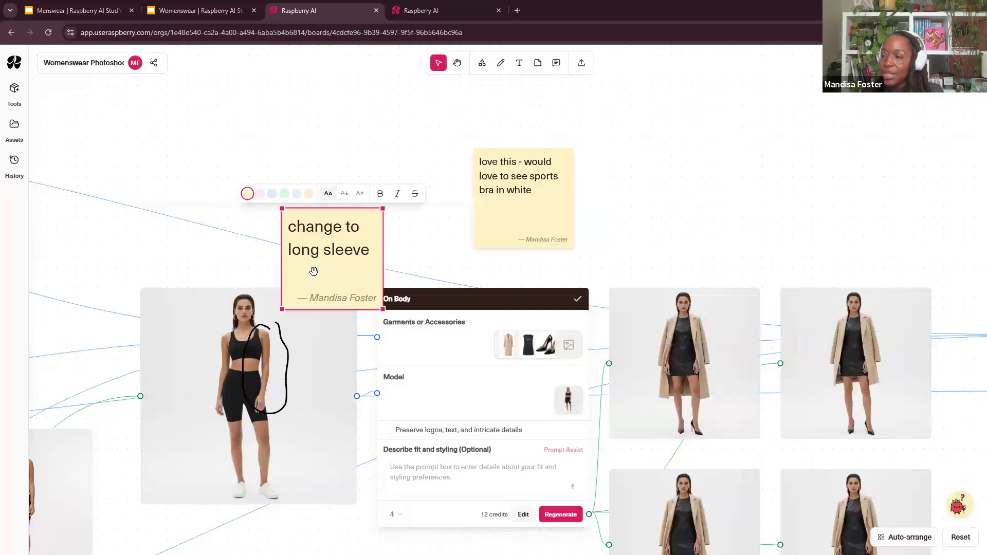
key(Delete)
click(524, 236)
key(Delete)
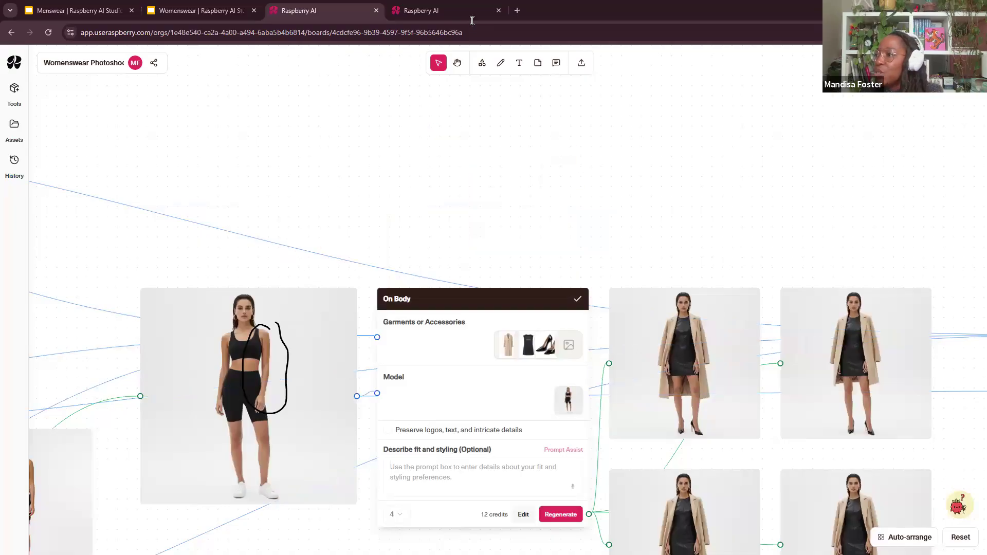
Place two squares, a star and a right-pointing block arrow on the board around the top of the first On Body block
click(481, 62)
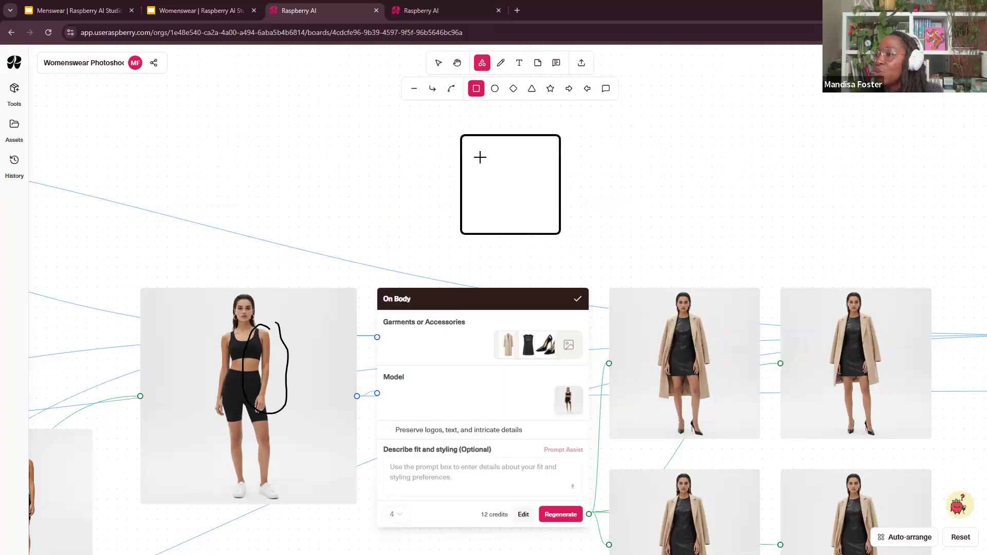
click(599, 167)
click(551, 89)
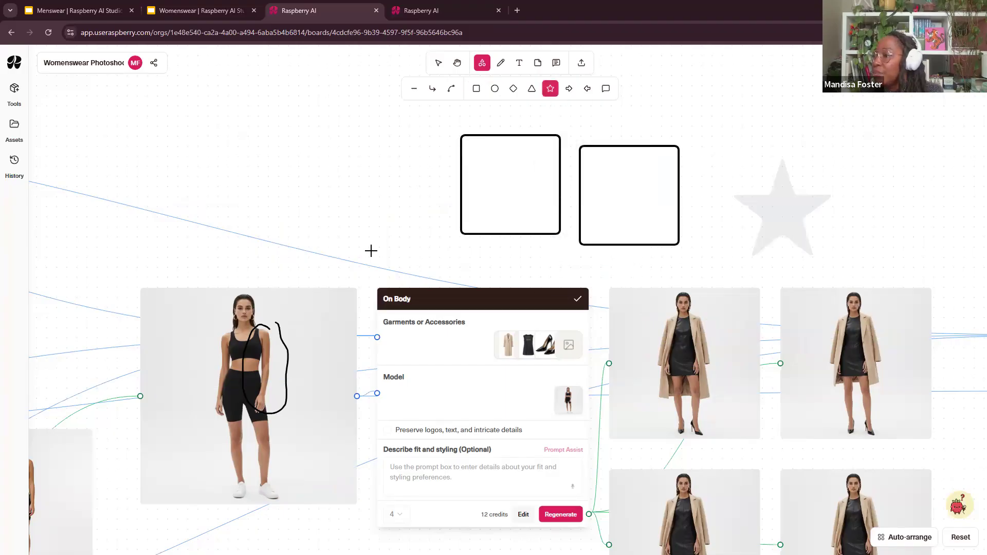
click(303, 226)
click(568, 88)
click(699, 193)
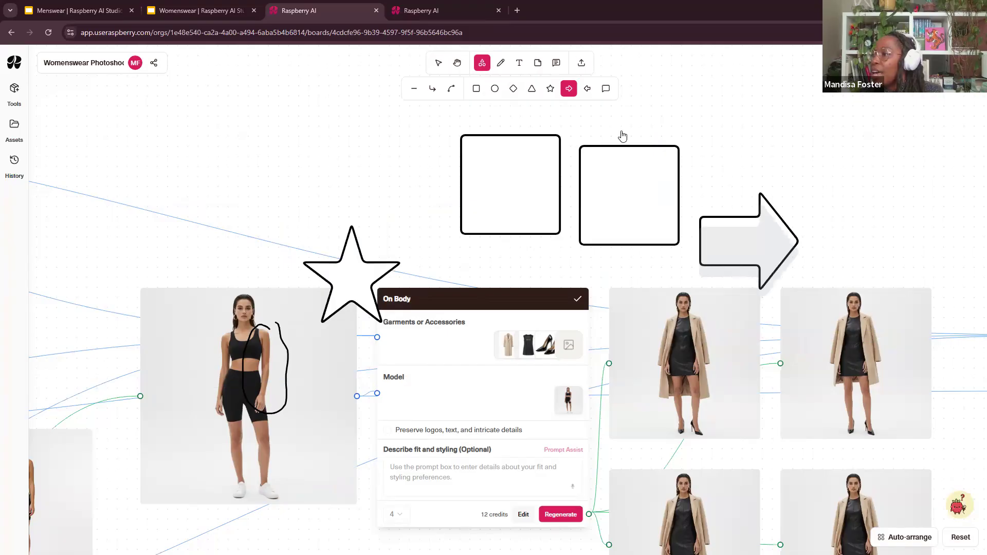
Add a text label reading "Spring Summer 2027" just above the large studio model image
click(521, 64)
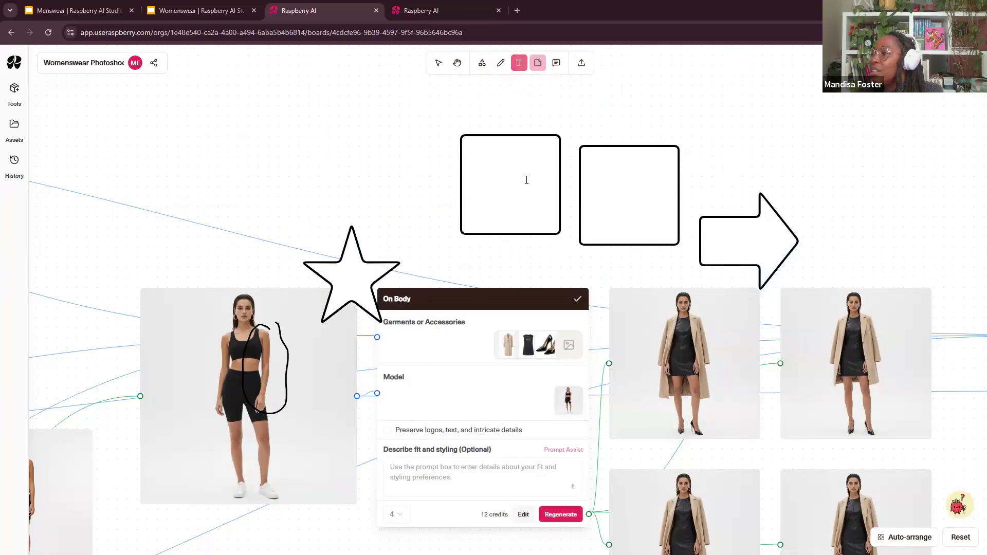
click(157, 267)
text(Spring Summer 2027)
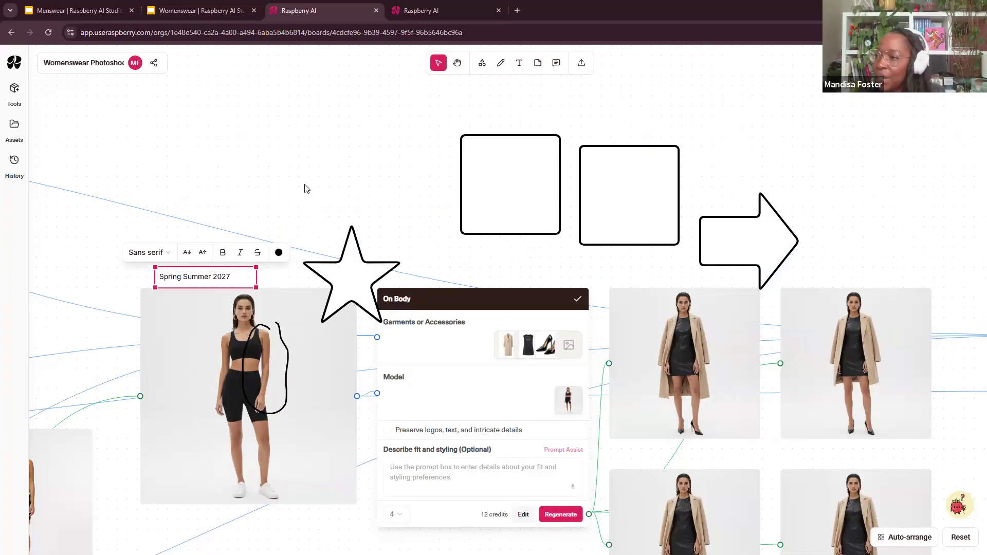
key(Escape)
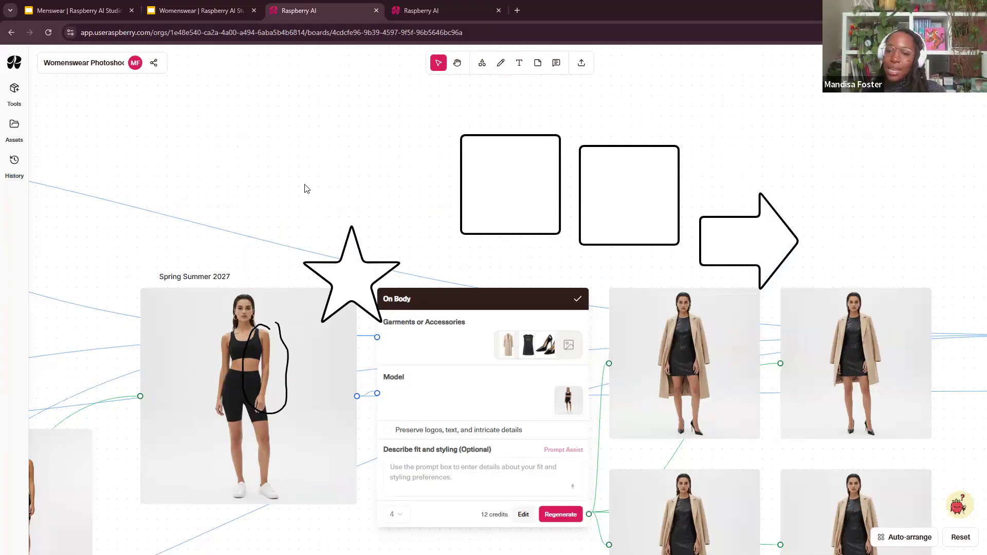
Add a Create Lifestyle Photography block in the empty board area below the first On Body block
scroll(548, 311, down, 5)
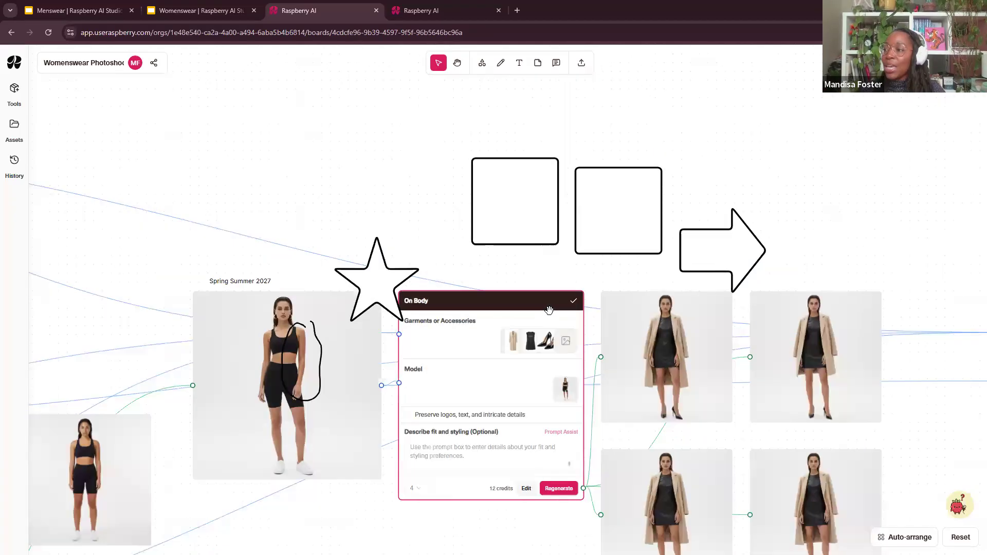
drag(728, 313, 530, 224)
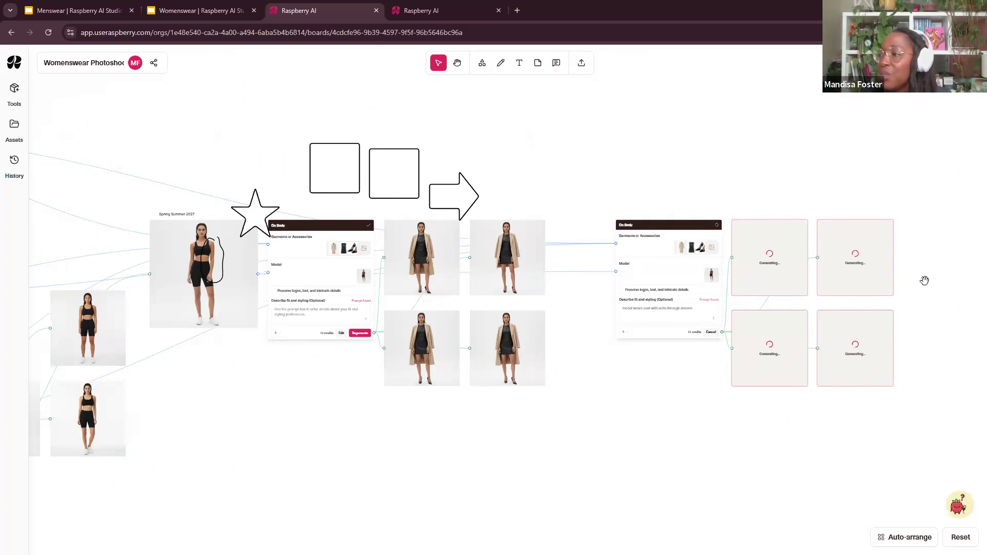
drag(619, 406, 570, 348)
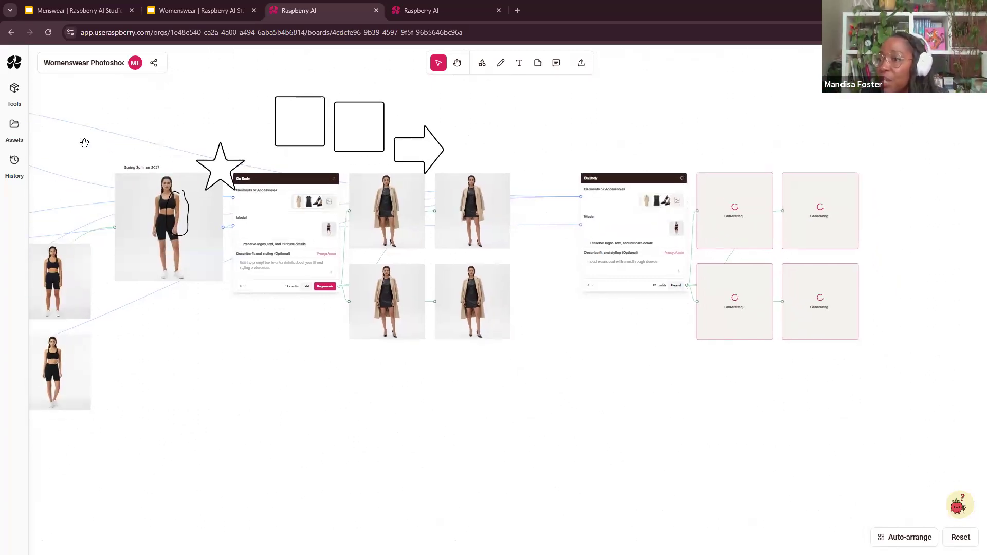
click(15, 88)
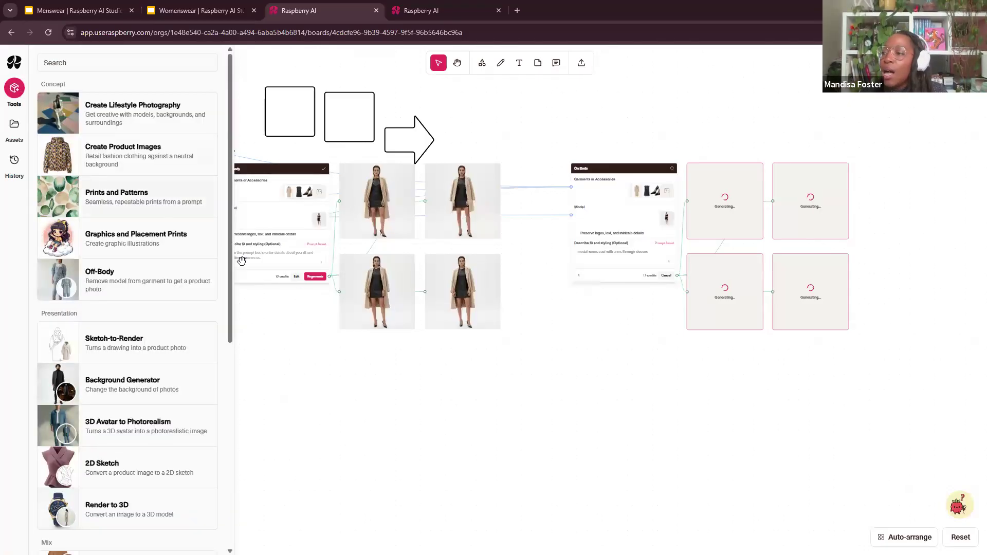
scroll(552, 357, left, 4)
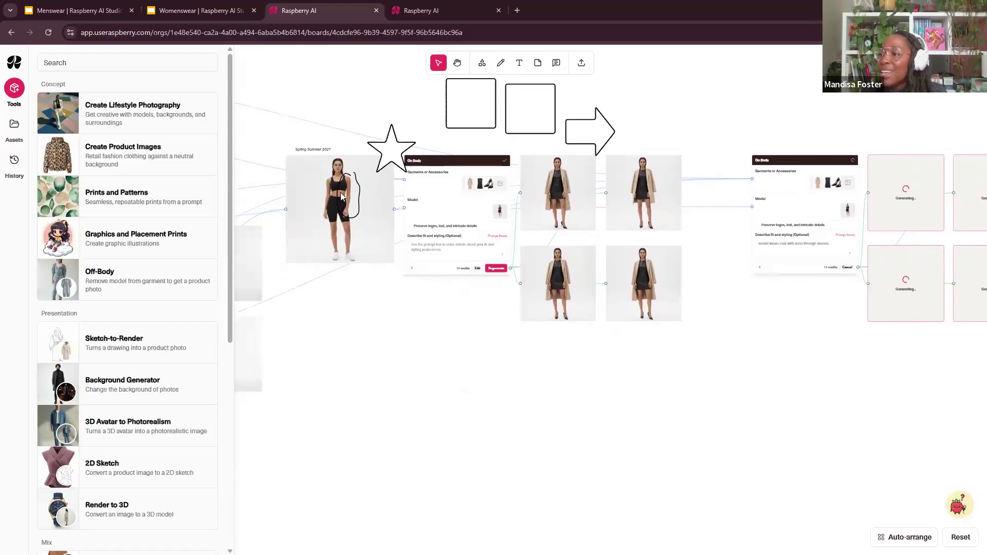
drag(114, 122, 531, 400)
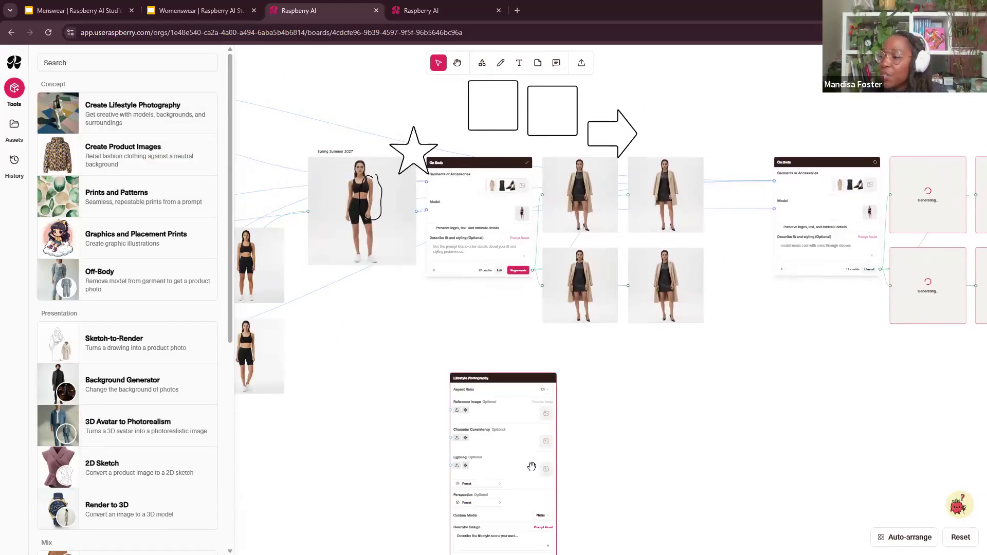
scroll(520, 489, down, 2)
Describe the lifestyle scene as "a pale blond woman with short hair is wearing a grey crop top and black jeans with black booties"
scroll(564, 468, up, 5)
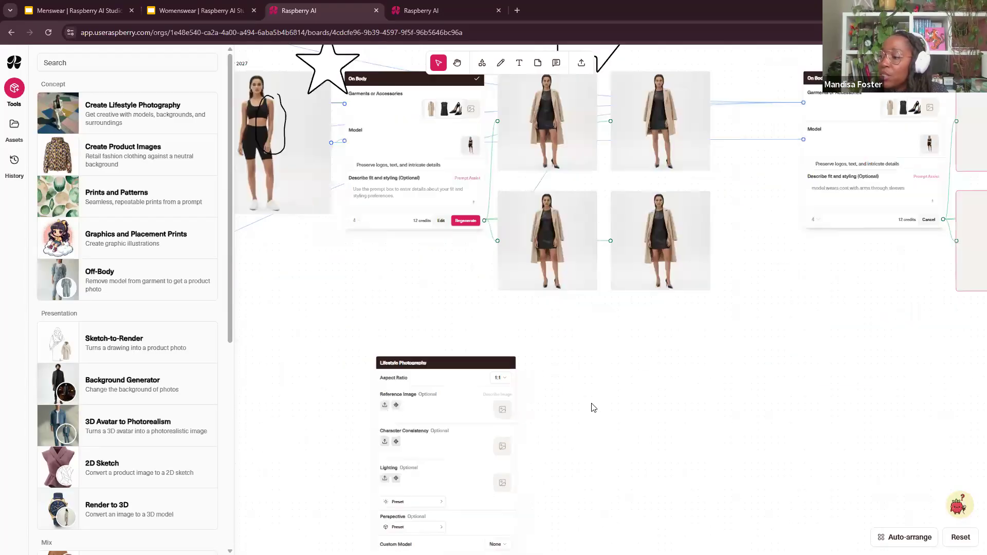
scroll(469, 453, left, 2)
click(429, 429)
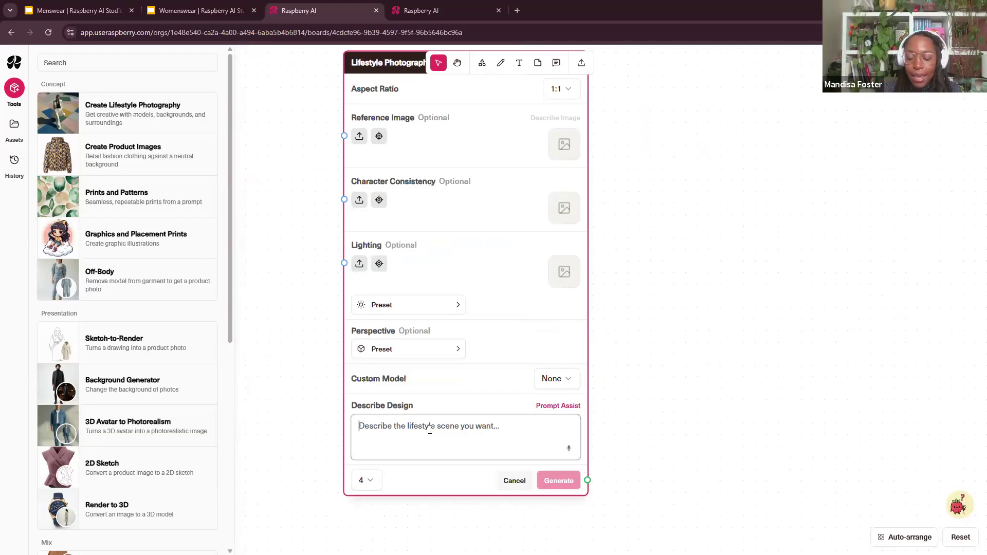
text(a p)
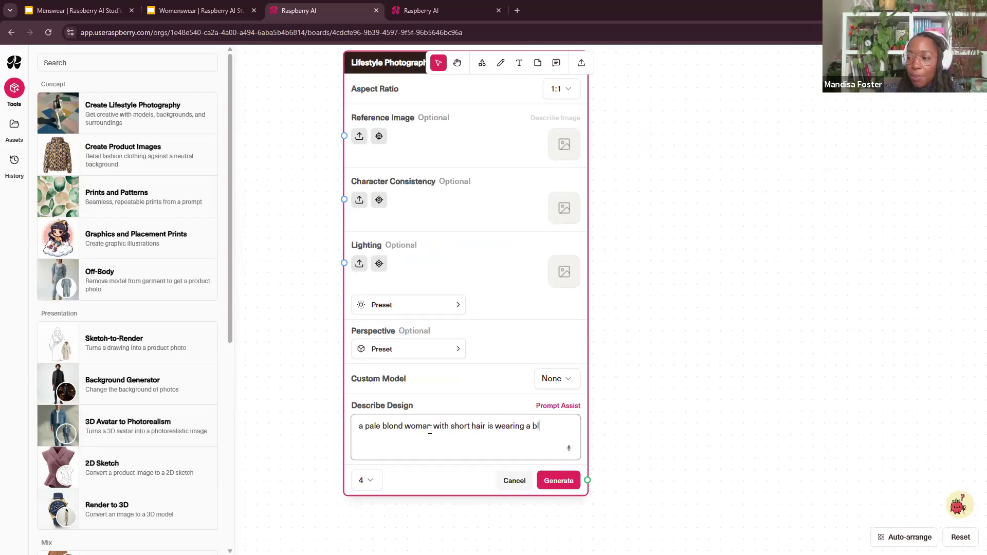
text(orts bra and b)
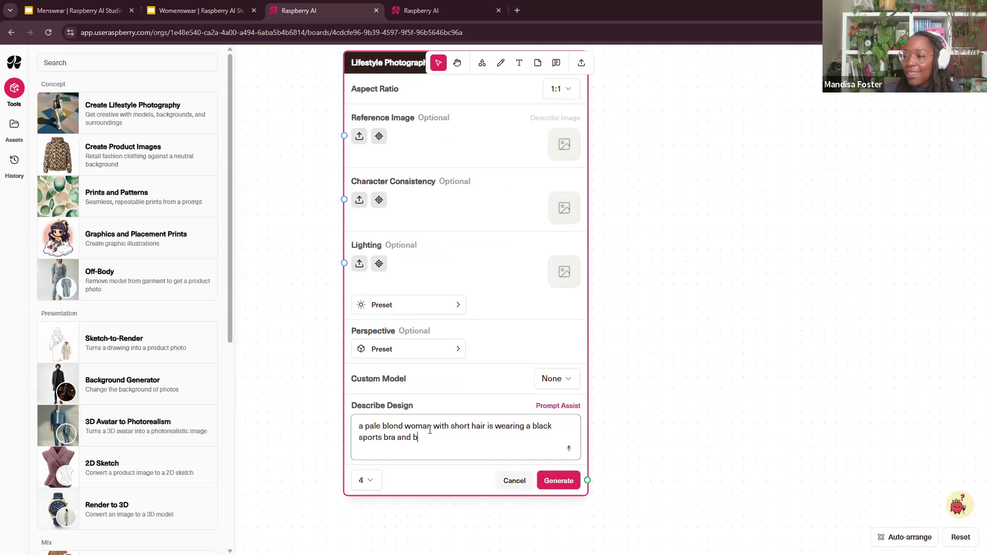
text(lack bike sho)
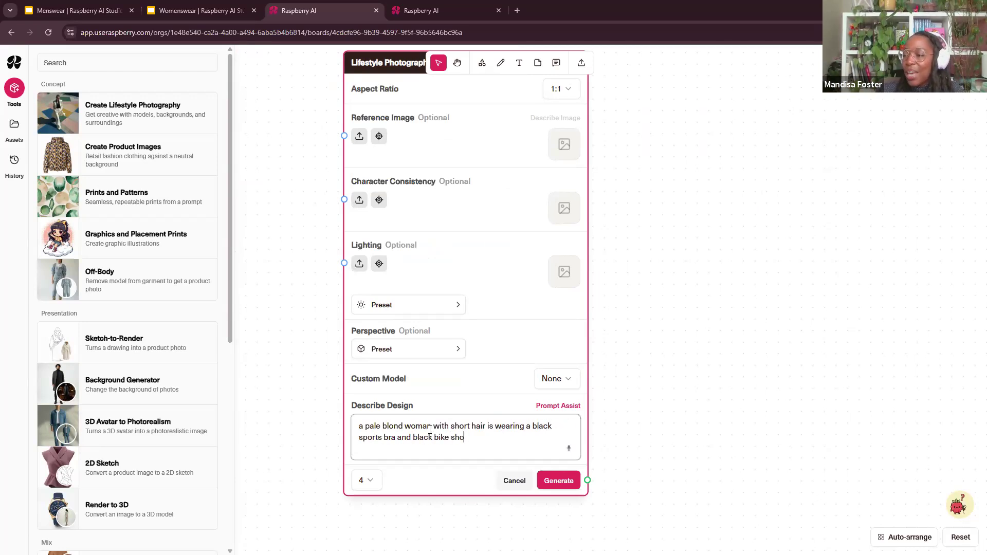
key(BackSpace)
key(BackSpace)
key(BackSpace)
key(BackSpace)
key(BackSpace)
key(BackSpace)
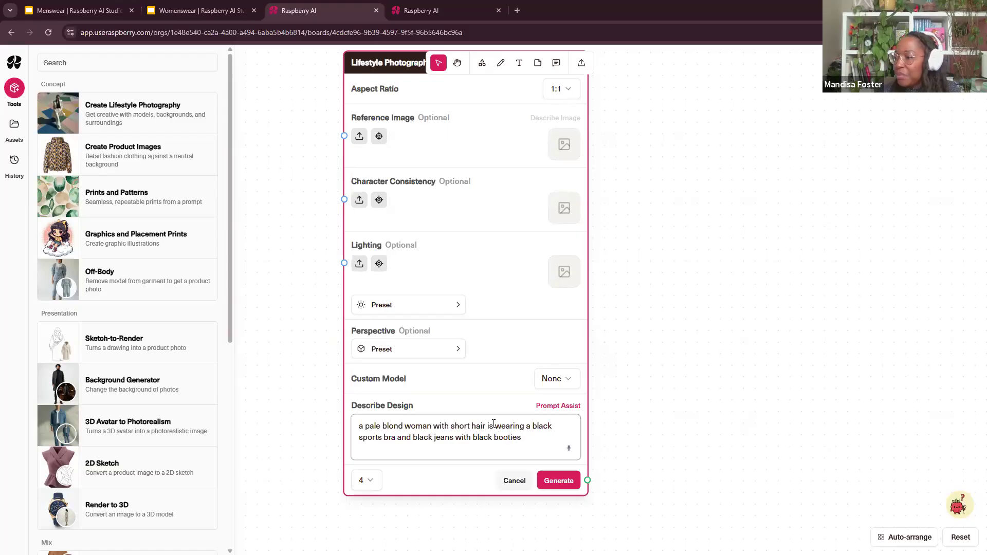
drag(549, 427, 395, 443)
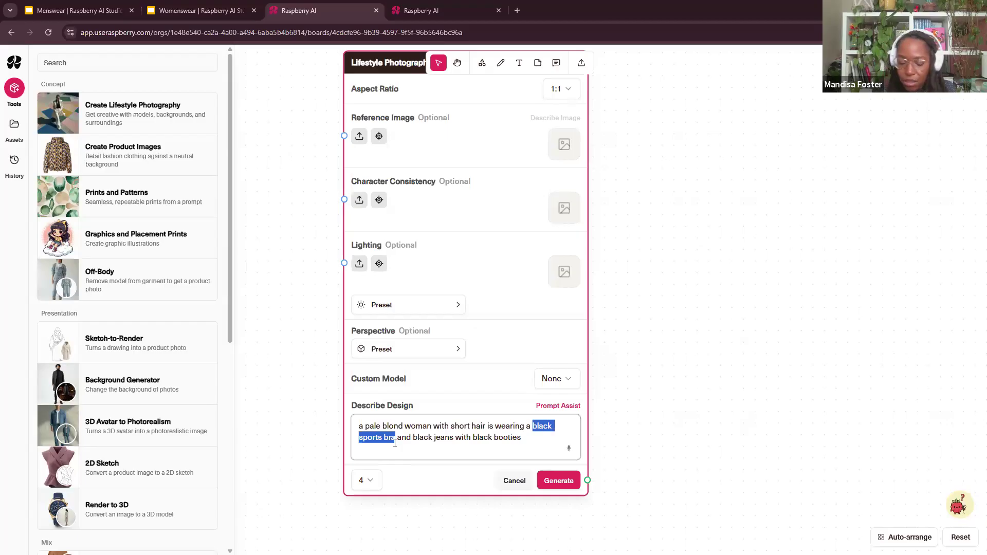
text(grey crop top)
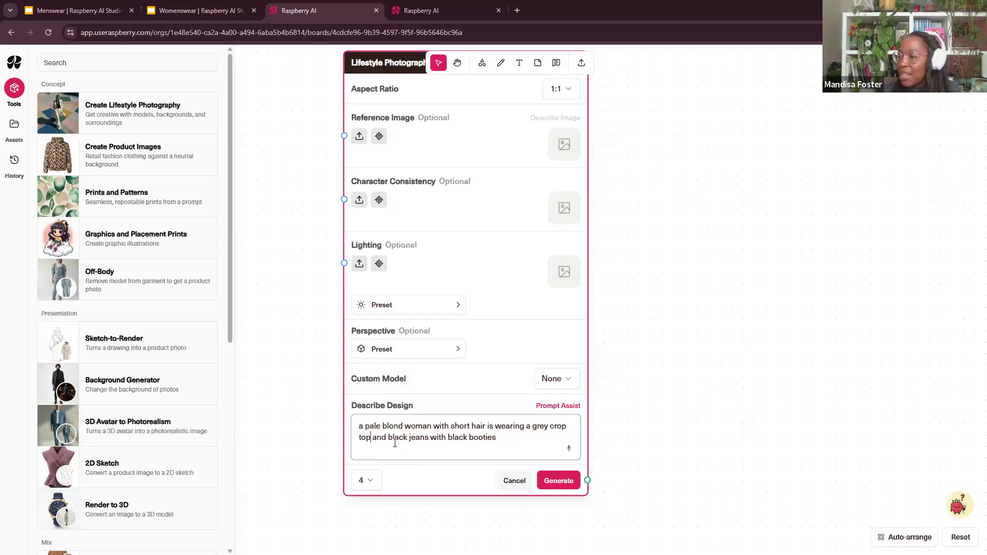
Ask Prompt Assist to improve the lifestyle scene prompt and go through its suggestions
click(558, 405)
click(767, 335)
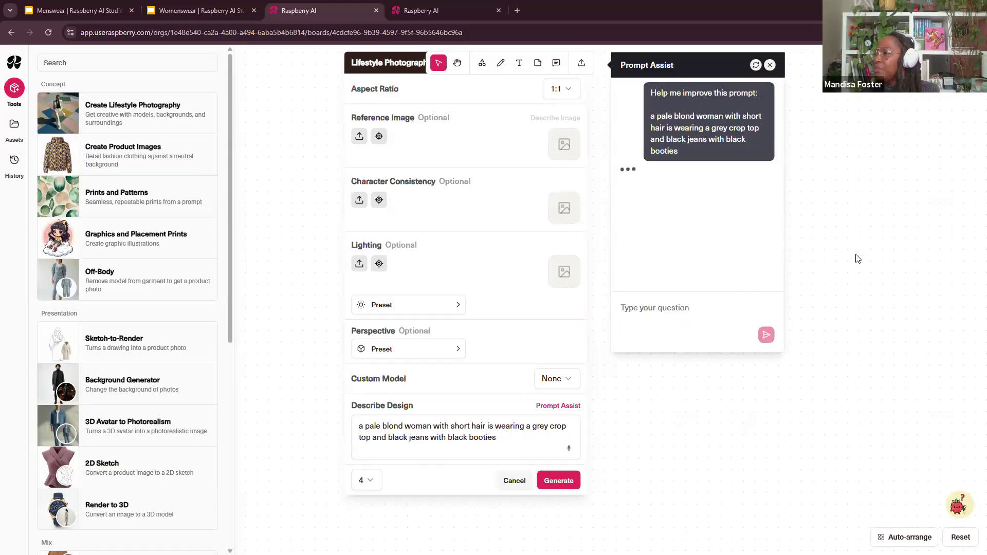
scroll(874, 260, down, 3)
scroll(691, 286, right, 4)
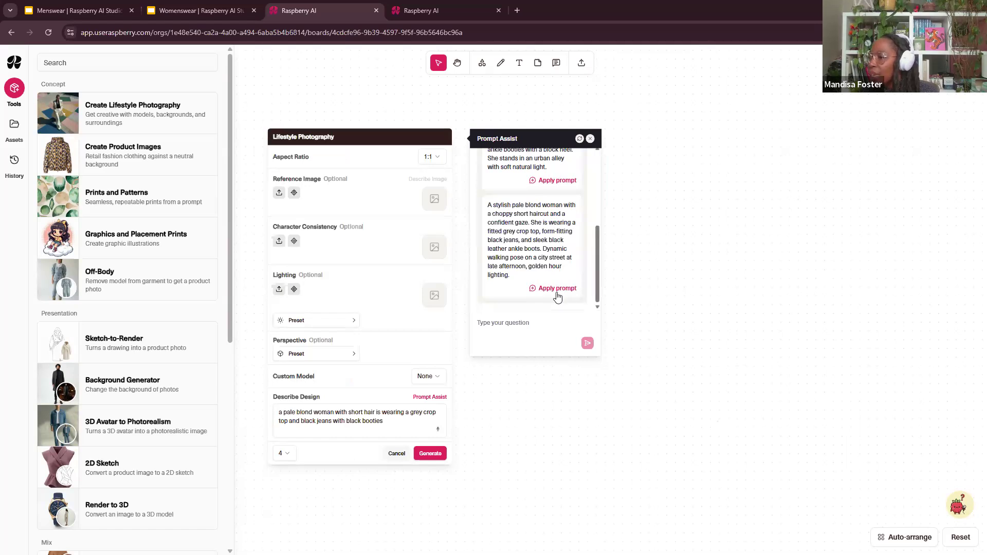
Apply the suggested prompt with the chic bob haircut and urban alley setting, and generate four lifestyle images
scroll(560, 247, up, 3)
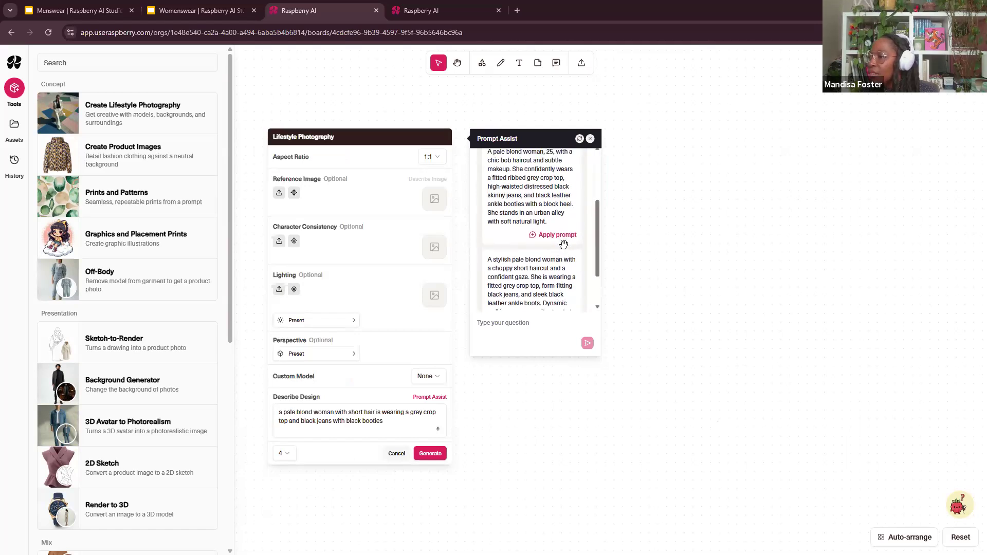
click(554, 272)
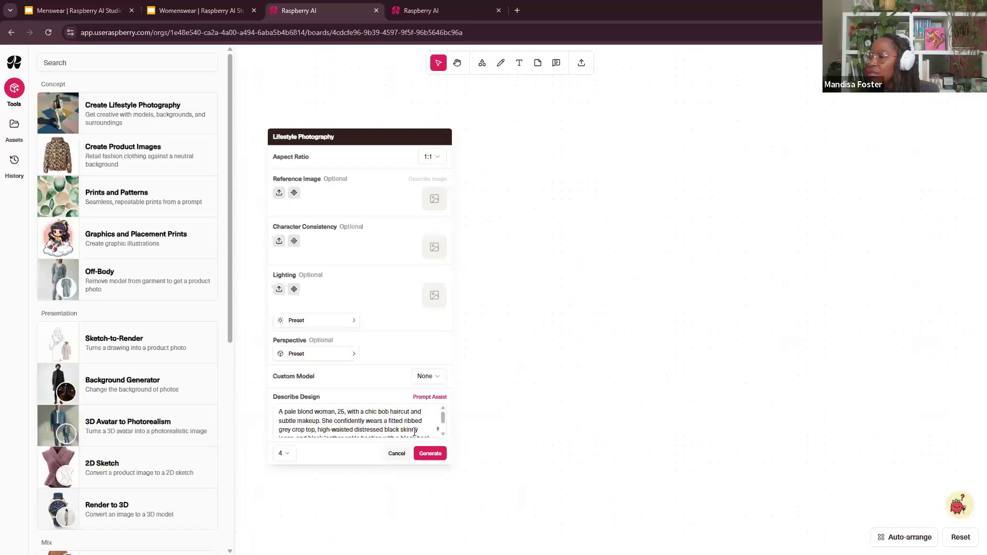
click(419, 453)
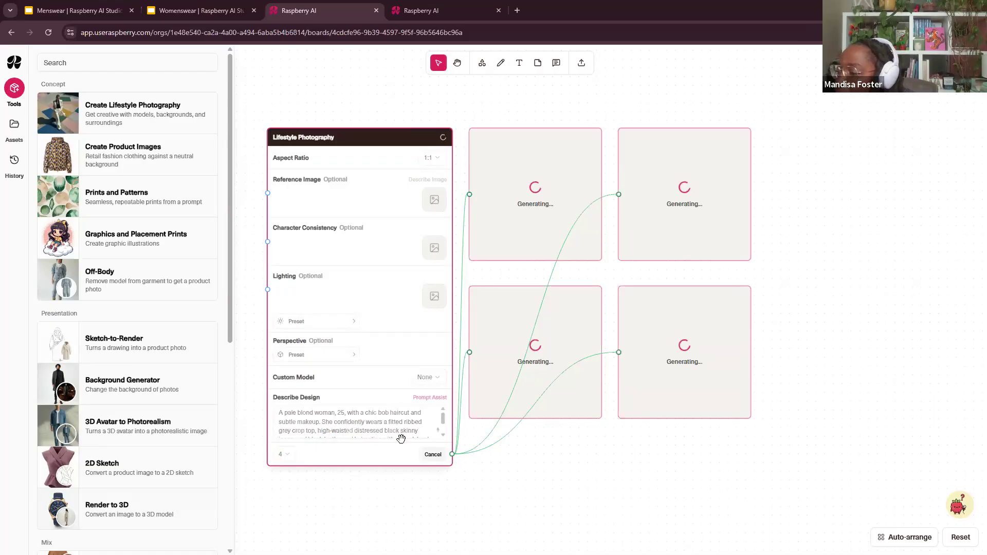
scroll(601, 336, up, 2)
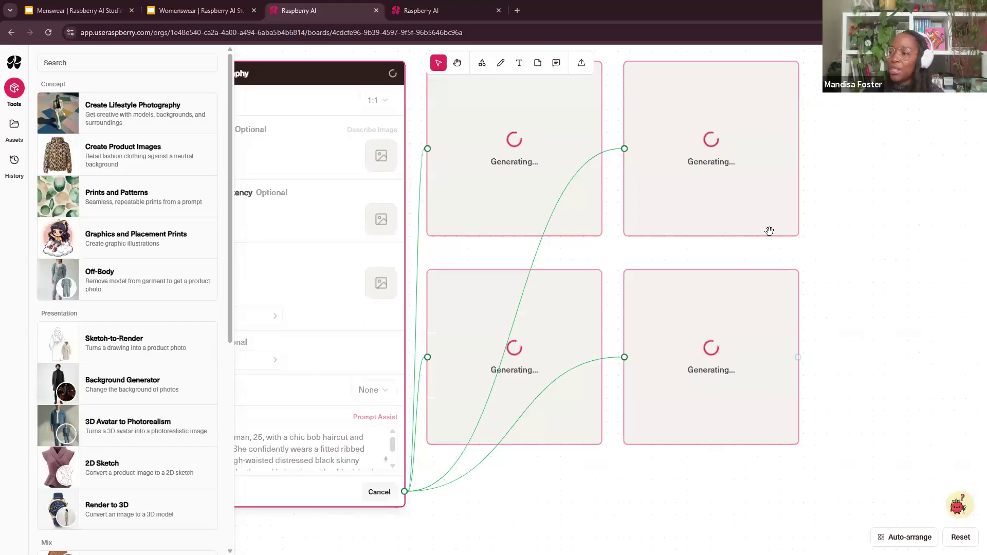
Examine the images generated by the second On Body block, comparing how the beige coat, black dress and heels appear on the model
scroll(822, 218, down, 4)
drag(891, 220, 438, 445)
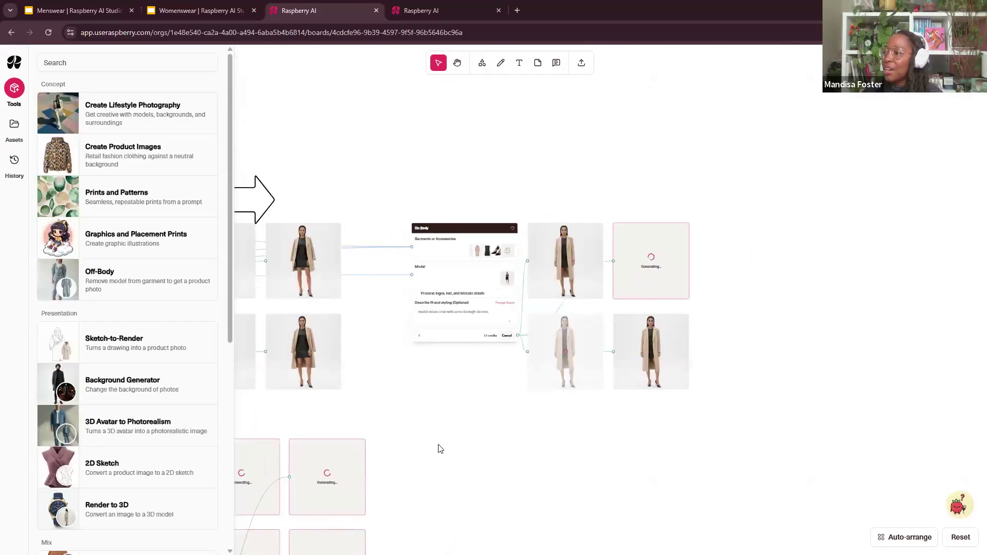
scroll(536, 429, up, 6)
drag(749, 333, 793, 435)
drag(408, 297, 401, 427)
scroll(401, 427, up, 1)
scroll(403, 431, up, 5)
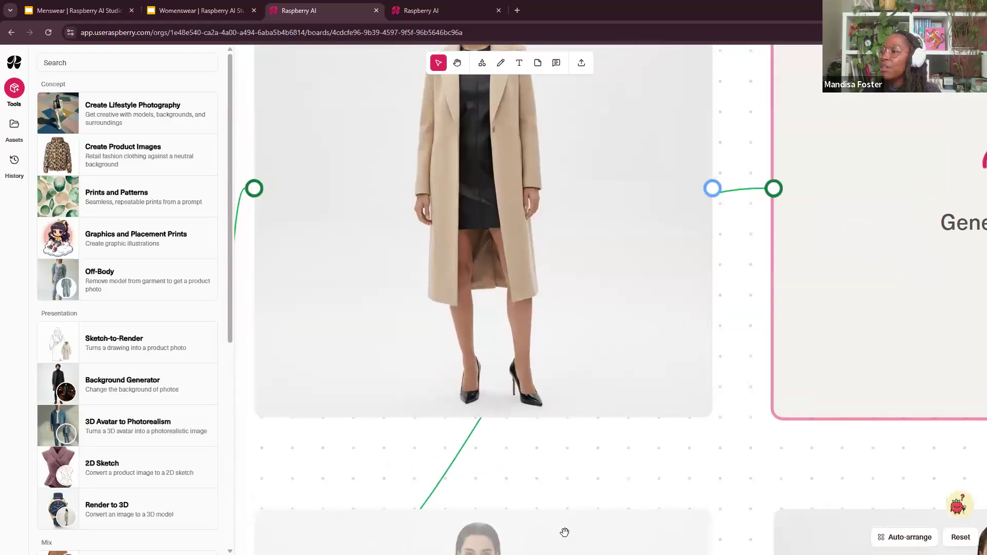
scroll(564, 529, up, 1)
scroll(571, 469, down, 3)
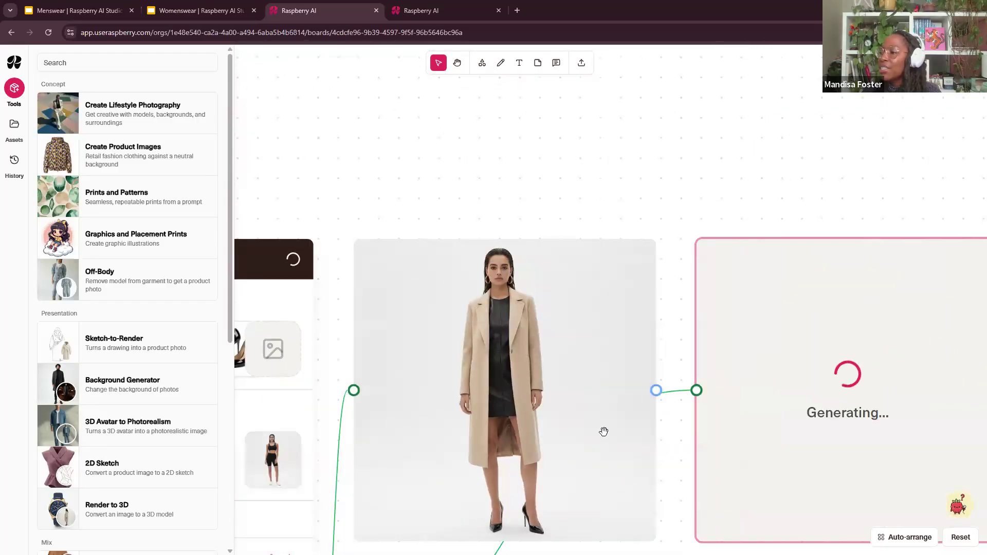
scroll(604, 432, down, 2)
scroll(584, 399, down, 4)
drag(721, 357, 542, 234)
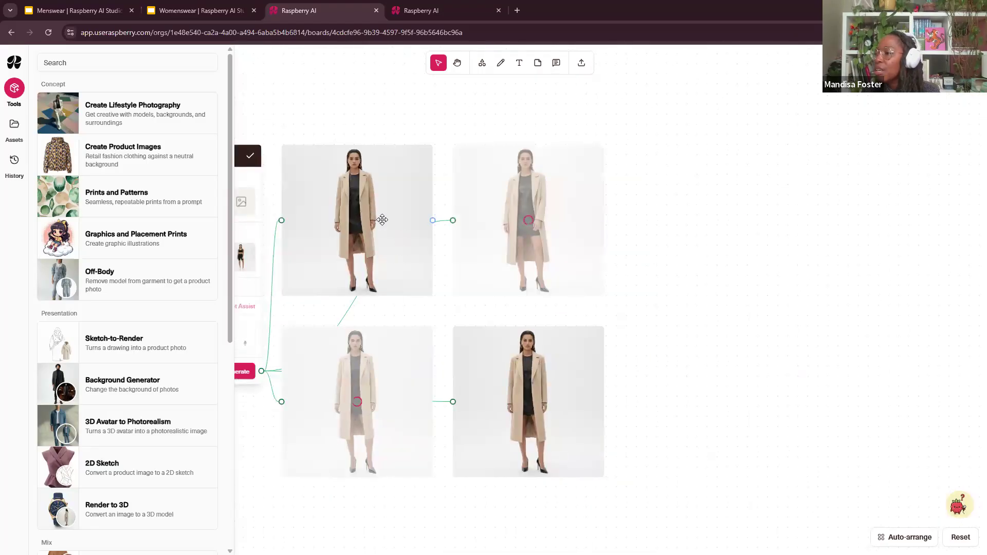
scroll(633, 224, up, 4)
drag(616, 245, 615, 248)
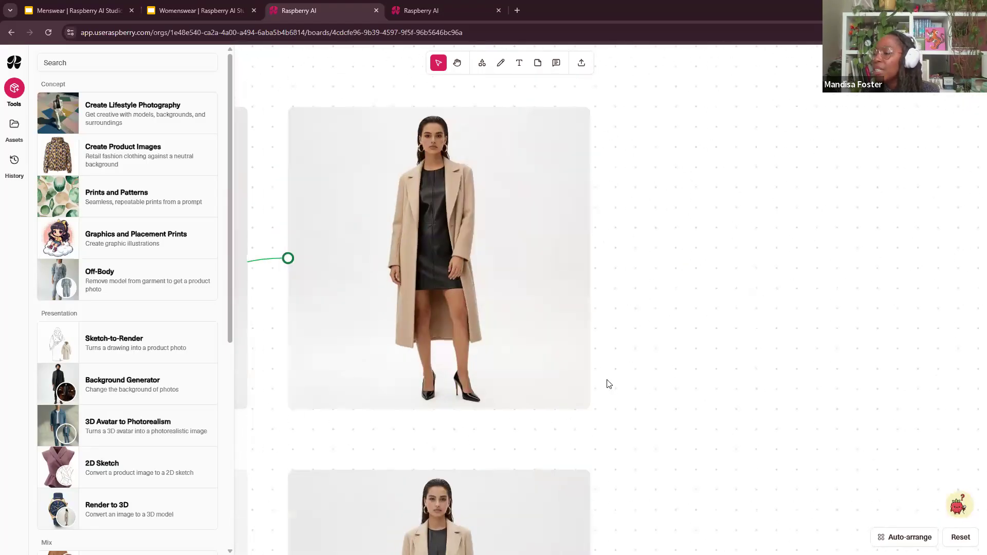
drag(609, 345, 677, 238)
scroll(708, 335, down, 3)
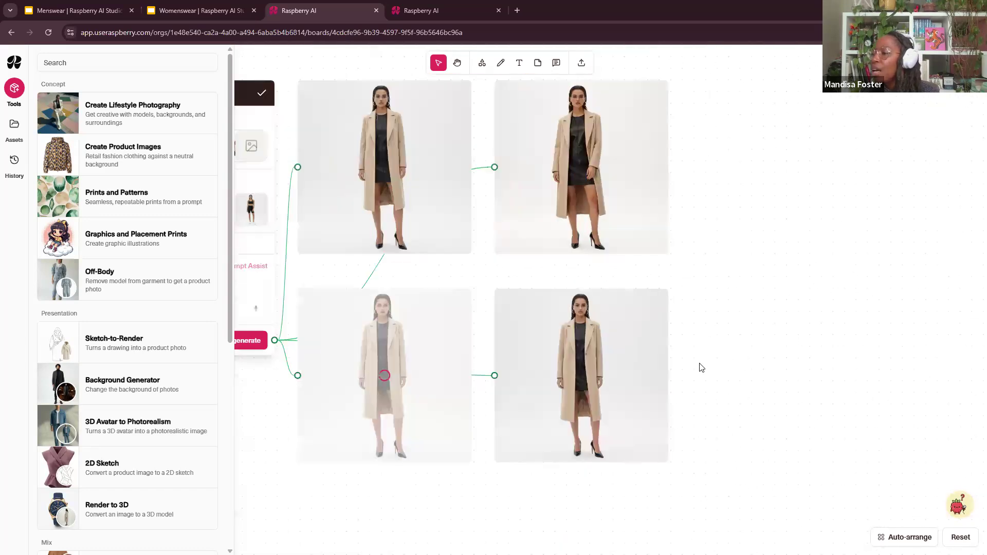
drag(701, 368, 694, 402)
Move the first coat-and-dress image out of the second On Body results into the empty board area beside them, and inspect it up close
drag(384, 225, 873, 260)
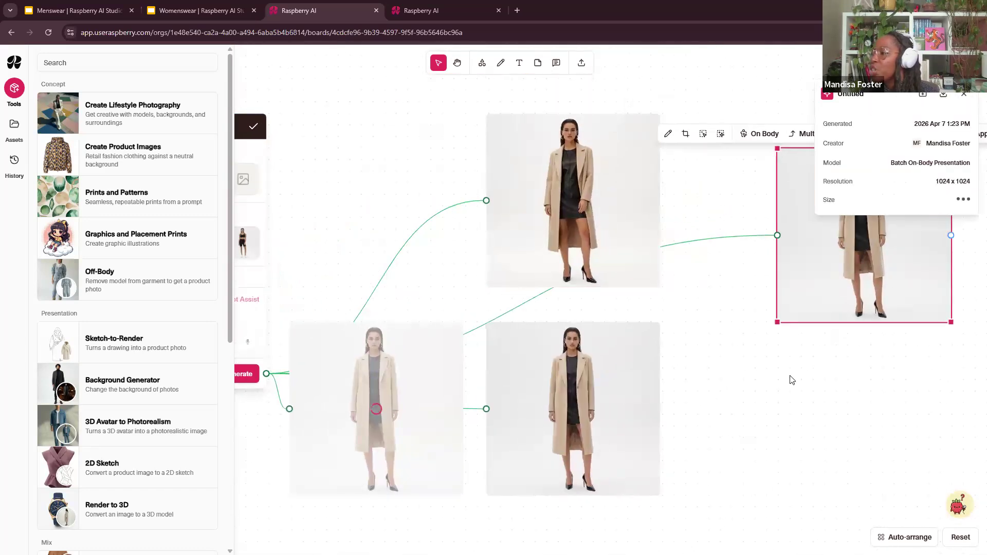
drag(793, 380, 501, 355)
drag(672, 307, 736, 383)
drag(878, 404, 780, 432)
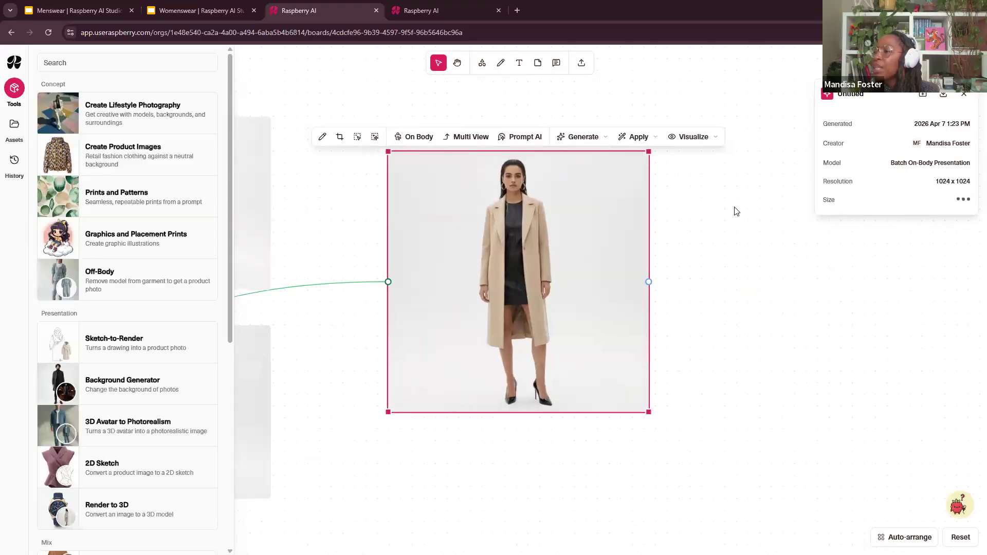
click(680, 304)
scroll(680, 304, up, 3)
drag(679, 231, 755, 256)
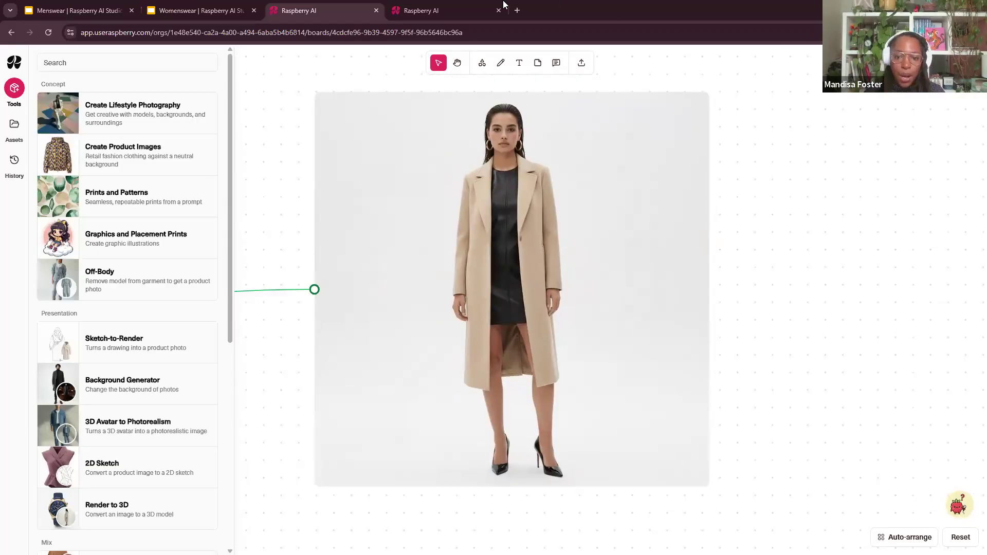
Check the Edit Module | AI Prompts slide in the womenswear Google Slides presentation, and return to the Raspberry AI board
click(200, 11)
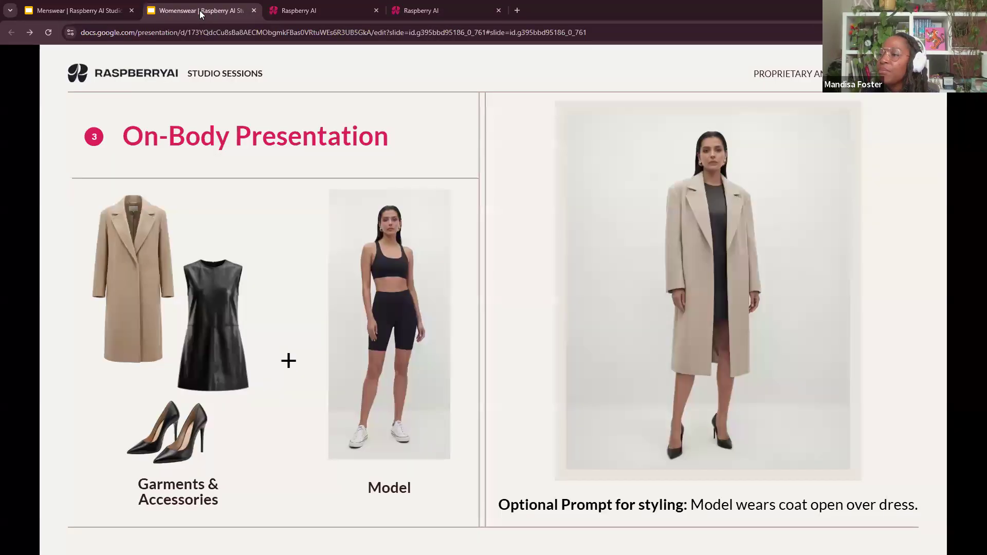
key(Right)
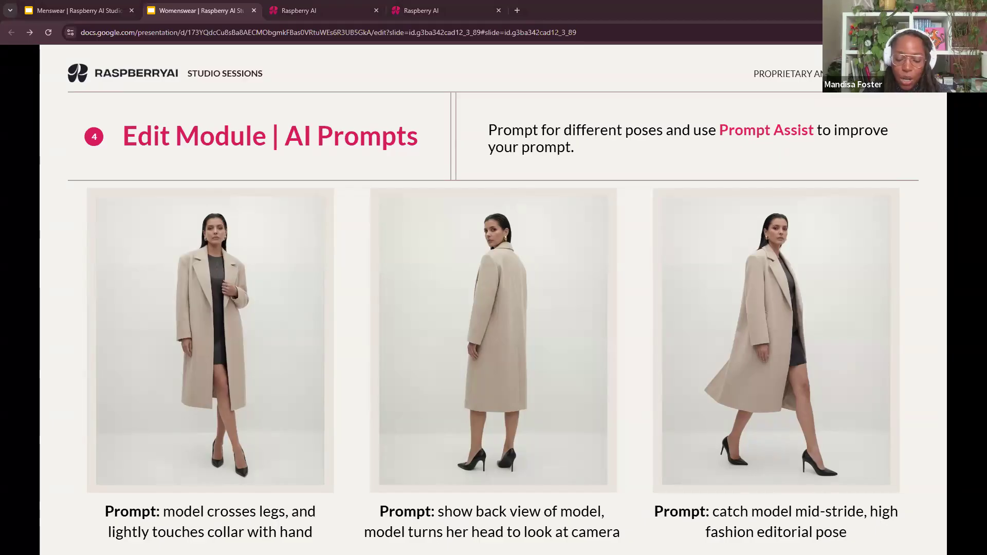
click(335, 12)
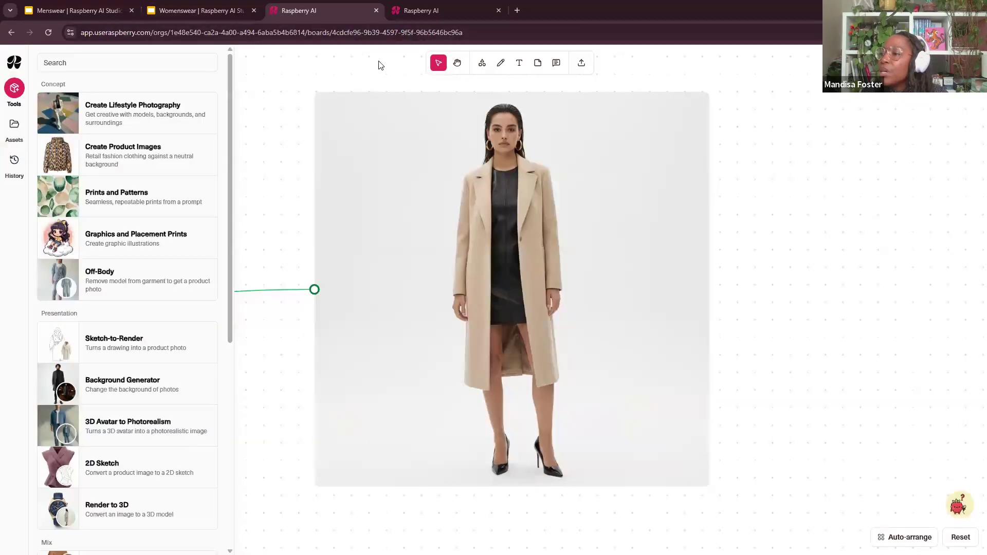
Add a Prompt AI block from the separated coat image with the description "model crosses legs, and lightly touches collar with hand"
click(666, 390)
scroll(655, 375, down, 3)
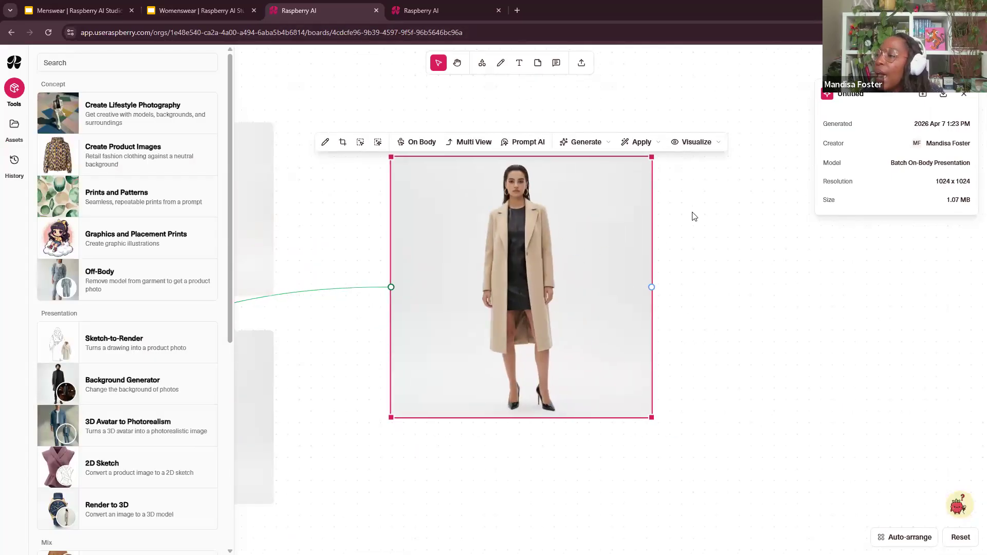
scroll(574, 207, right, 3)
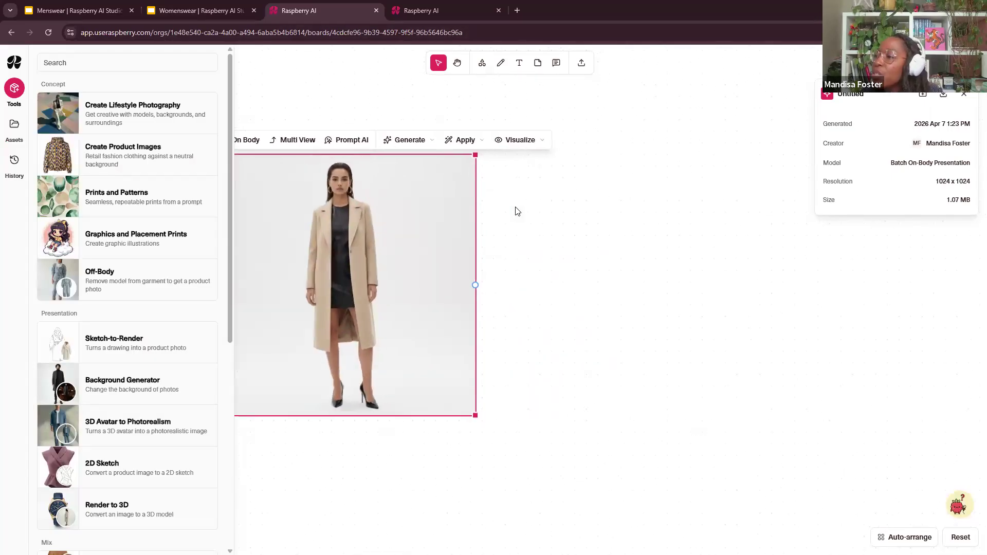
click(353, 142)
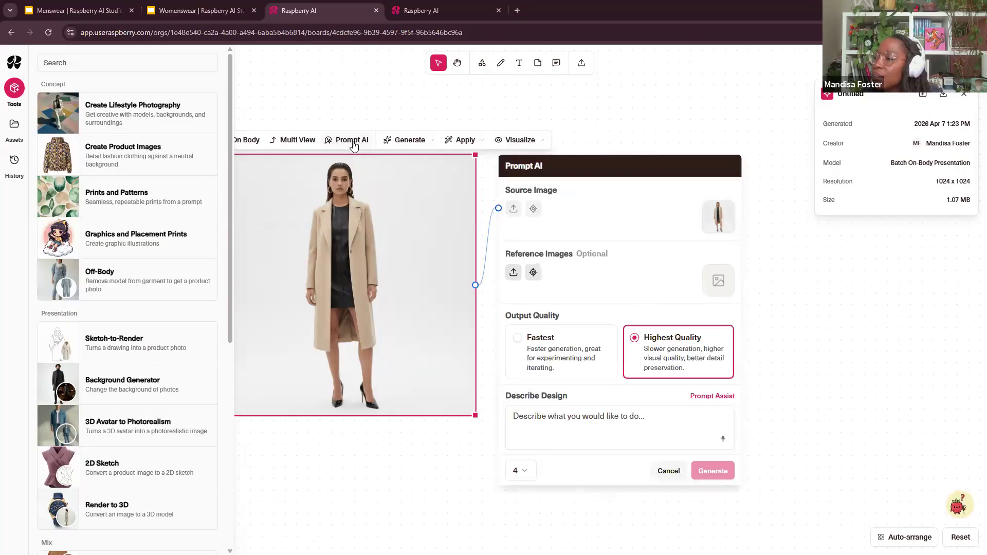
click(582, 419)
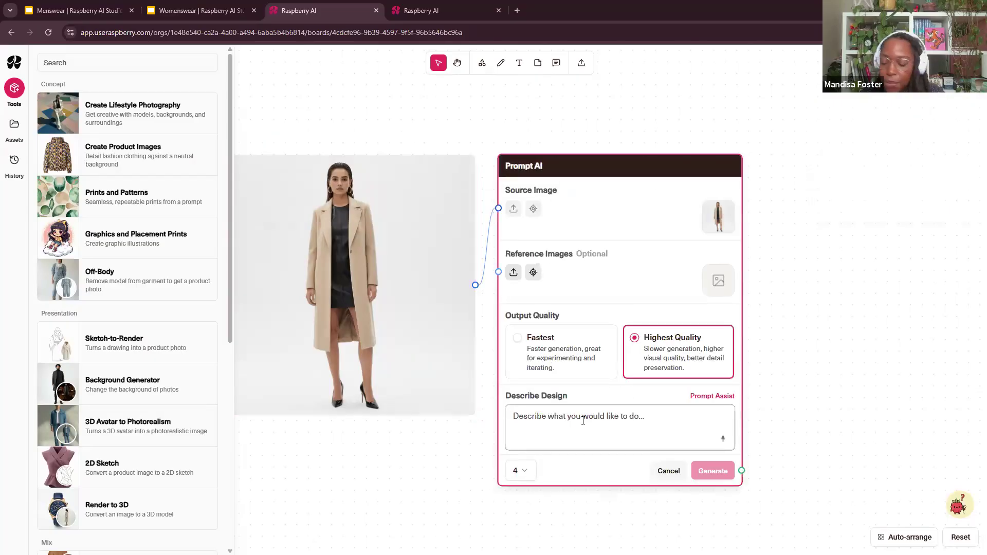
text(model crosses legs and lightly touches collar with hand)
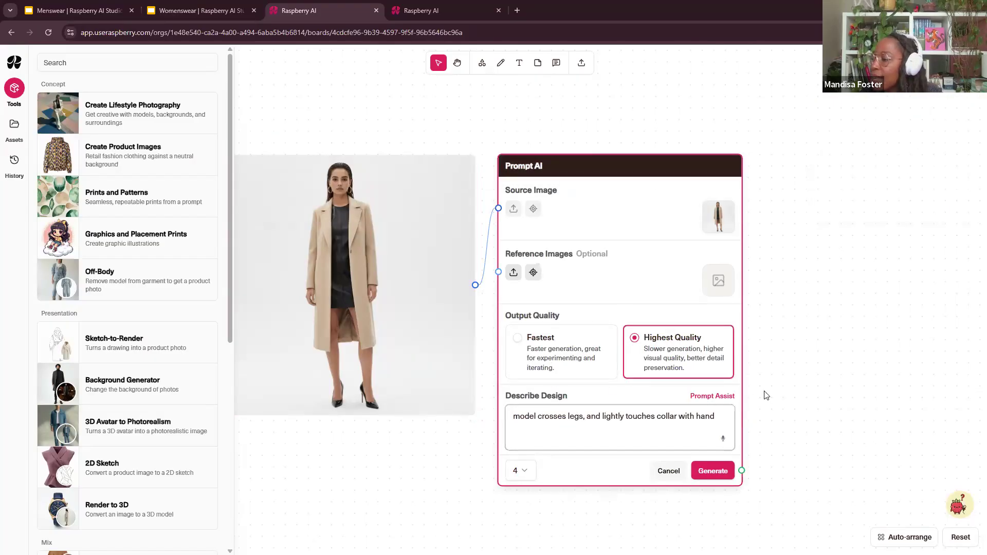
Improve the crossed-legs prompt with Prompt Assist, and generate four images from the suggestion that preserves the model's exact styling
click(699, 398)
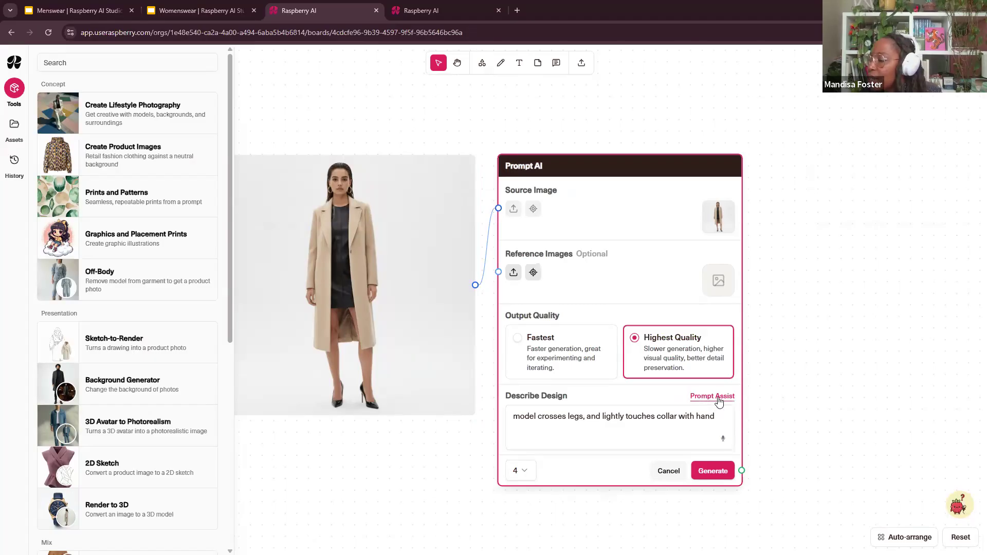
click(719, 401)
click(921, 438)
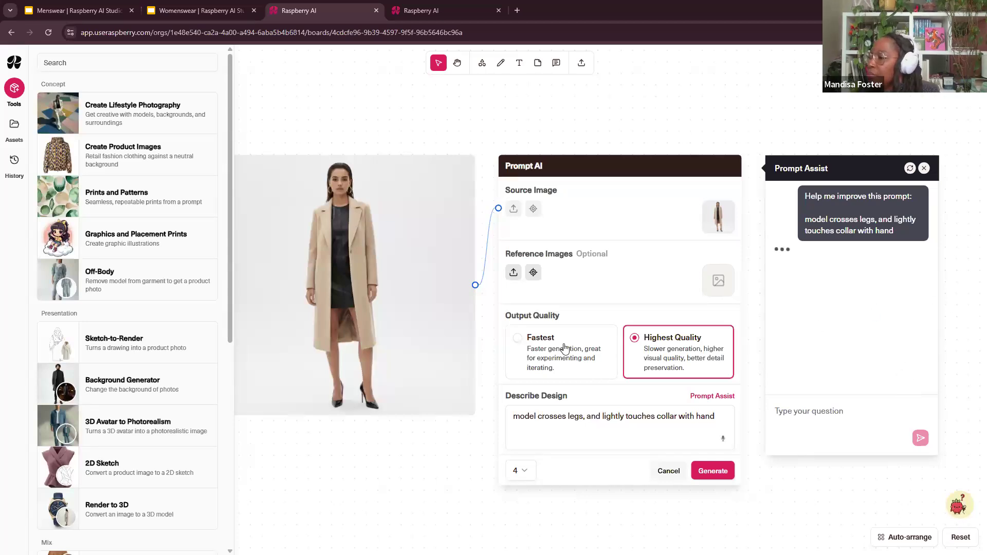
drag(925, 294, 731, 315)
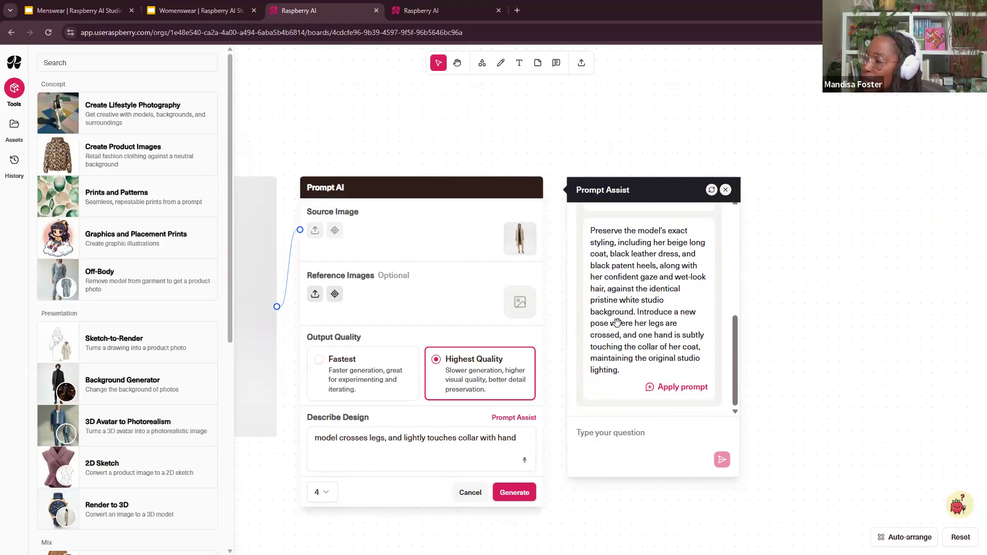
click(677, 389)
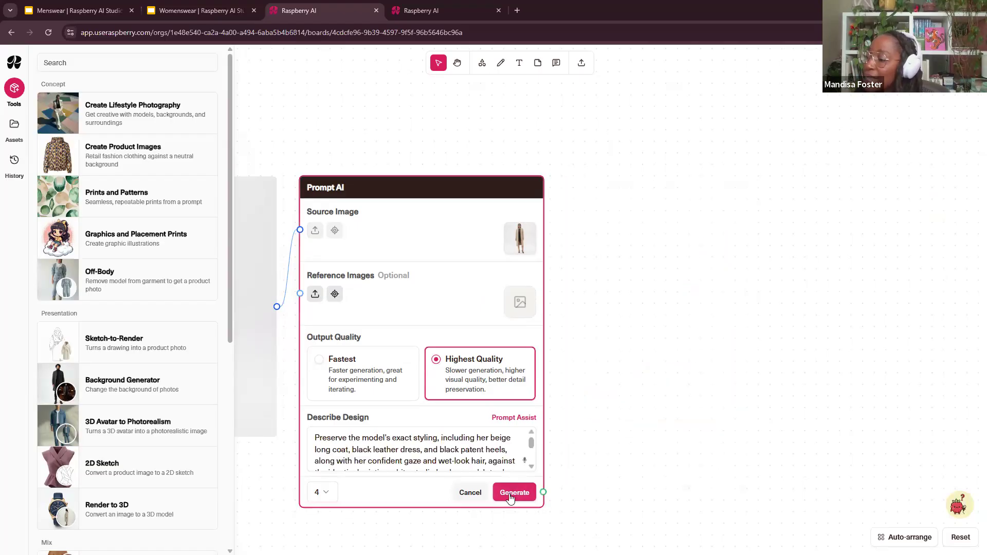
click(511, 497)
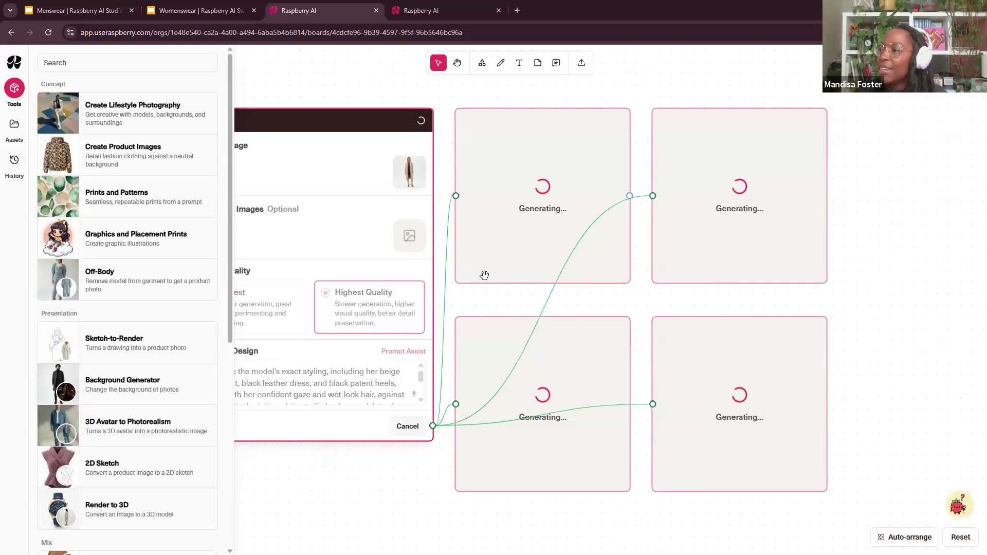
Add a second Prompt AI block from the same coat image, described as "show back view of model, model turns her head to look at camera"
scroll(485, 276, down, 4)
drag(412, 247, 683, 221)
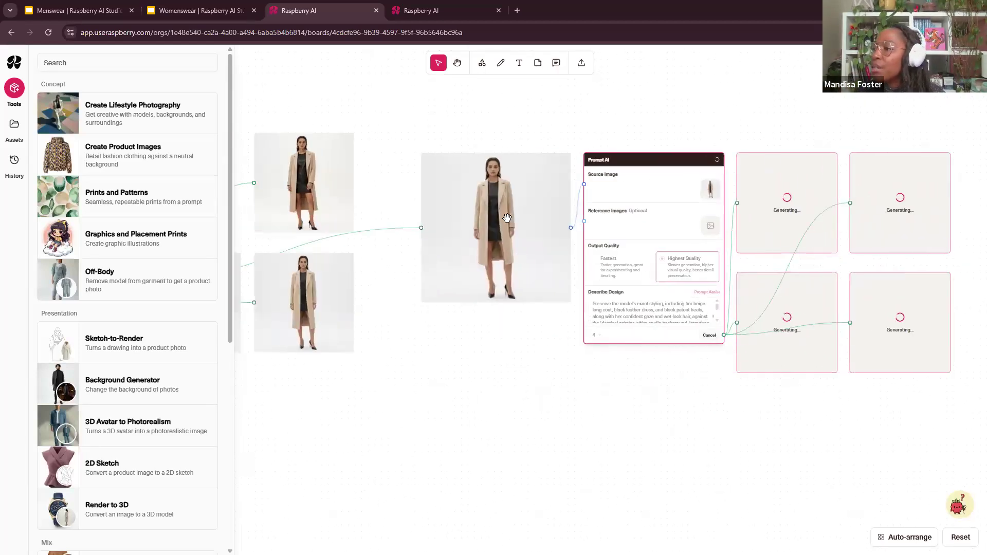
click(507, 218)
scroll(540, 368, right, 2)
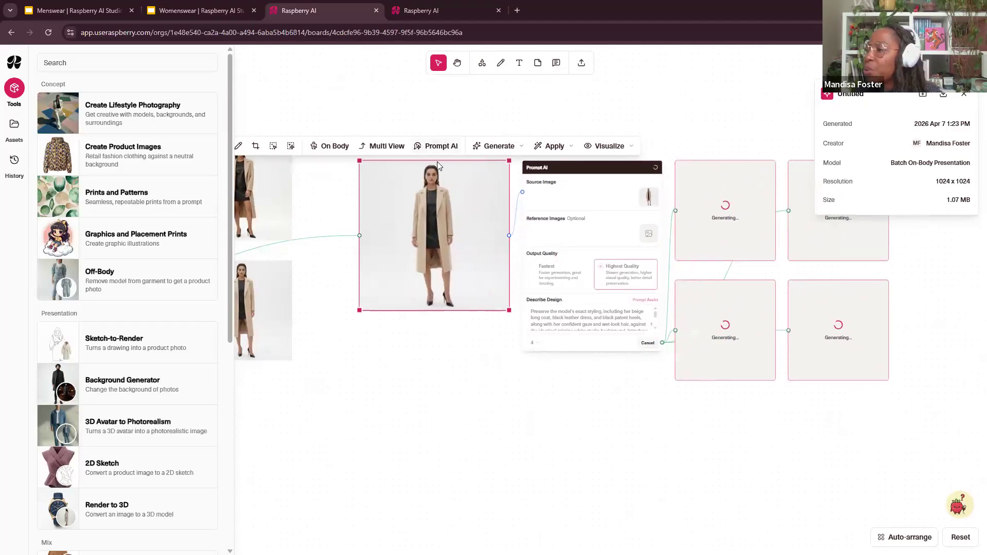
click(435, 147)
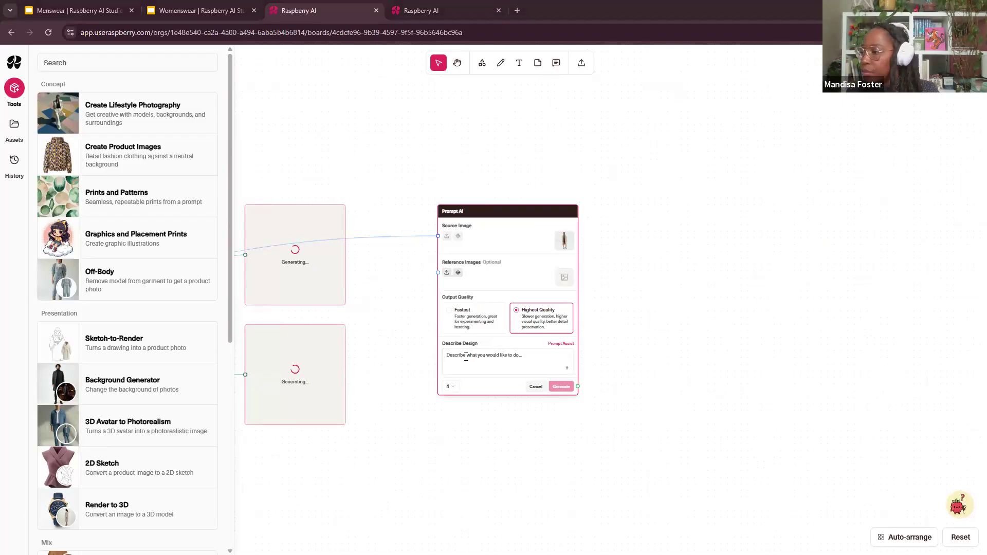
text(show back view of model, model turns her head to look at camera)
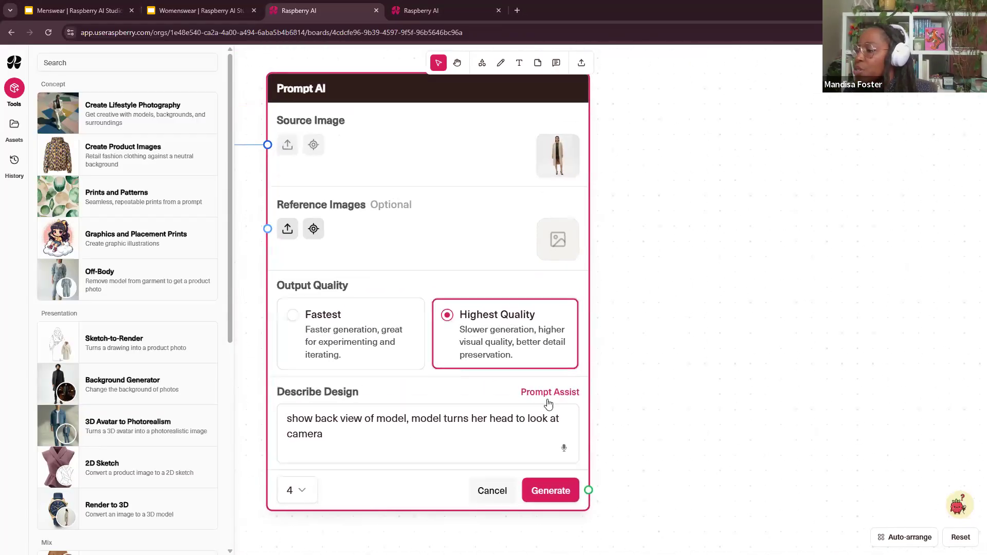
Improve the back-view prompt with Prompt Assist, and generate four images from the suggestion with the model looking over her shoulder
click(548, 391)
click(825, 446)
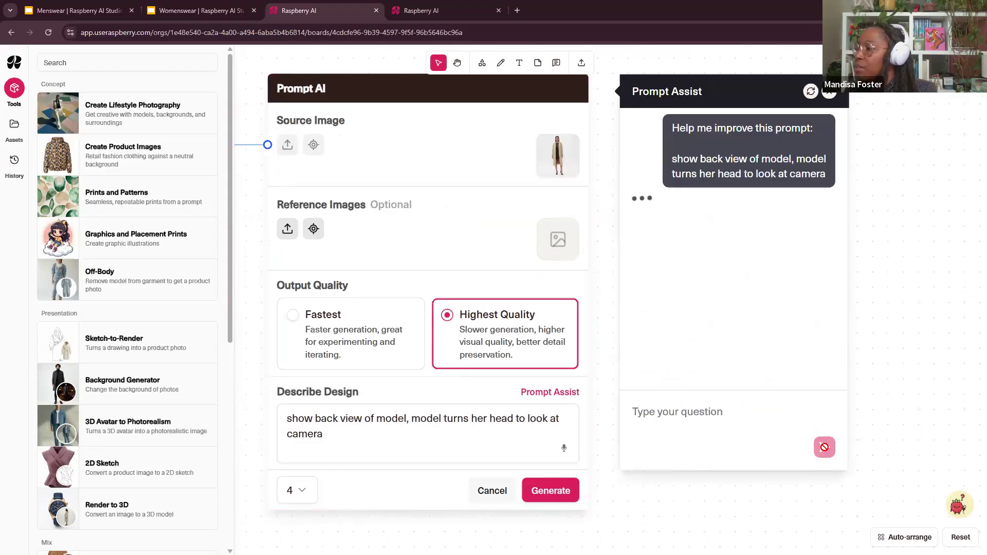
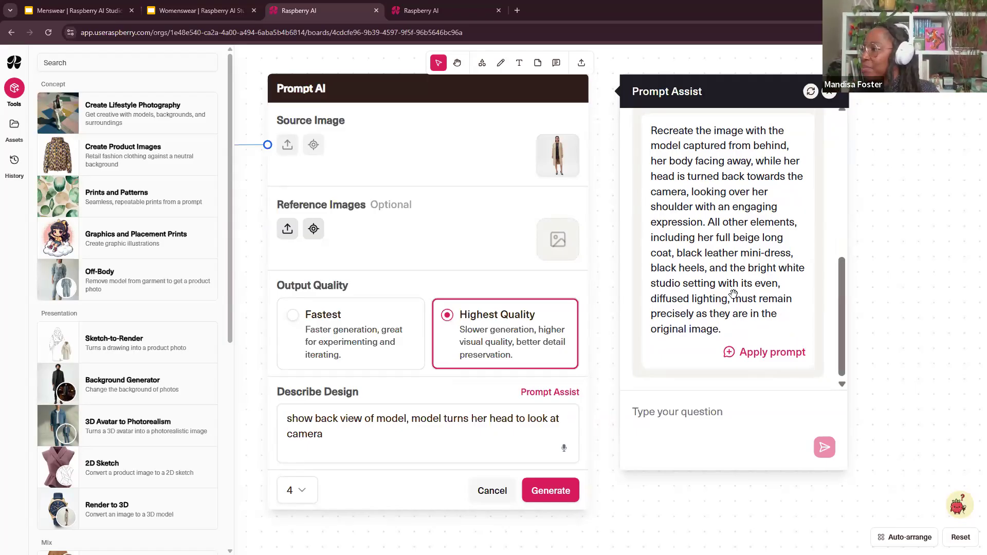
click(776, 355)
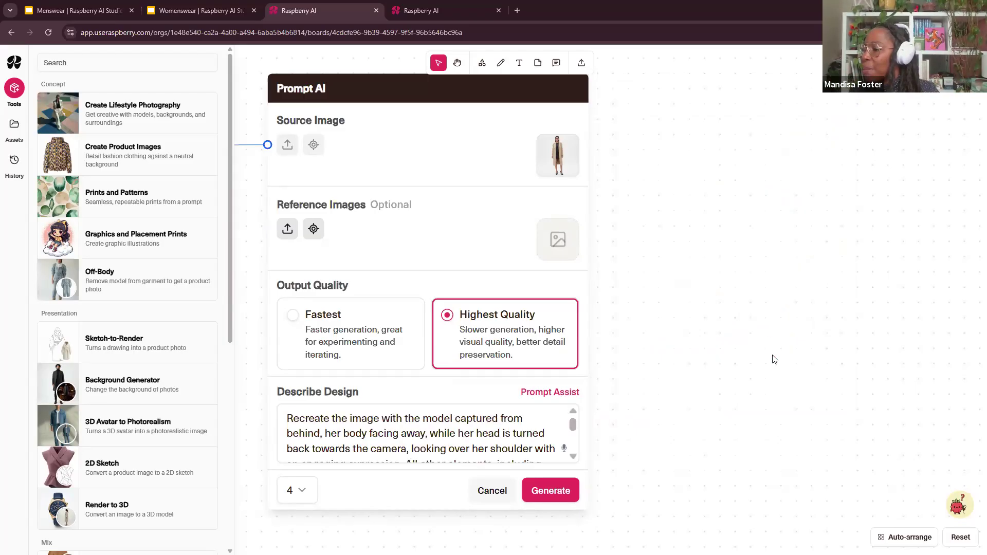
click(550, 492)
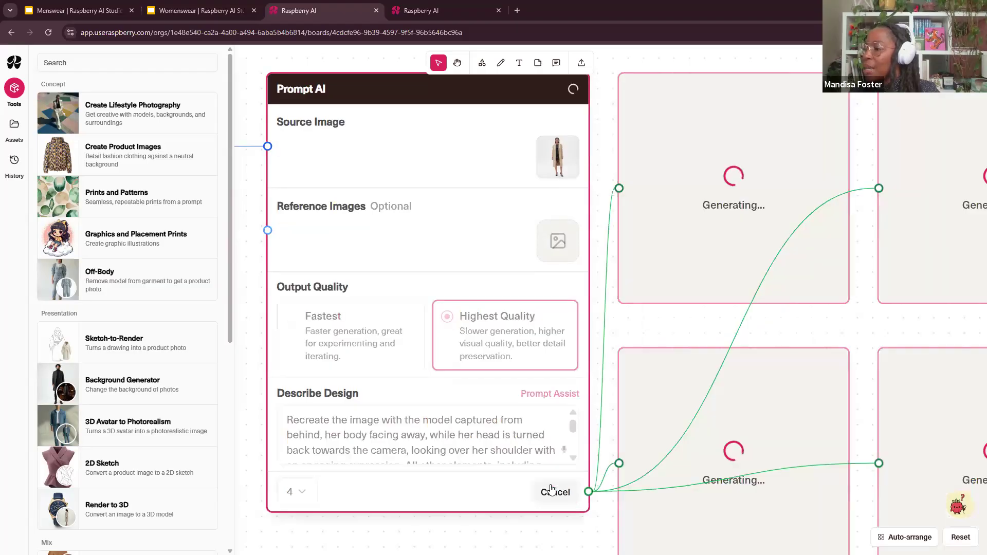
scroll(778, 404, down, 5)
drag(506, 474, 575, 416)
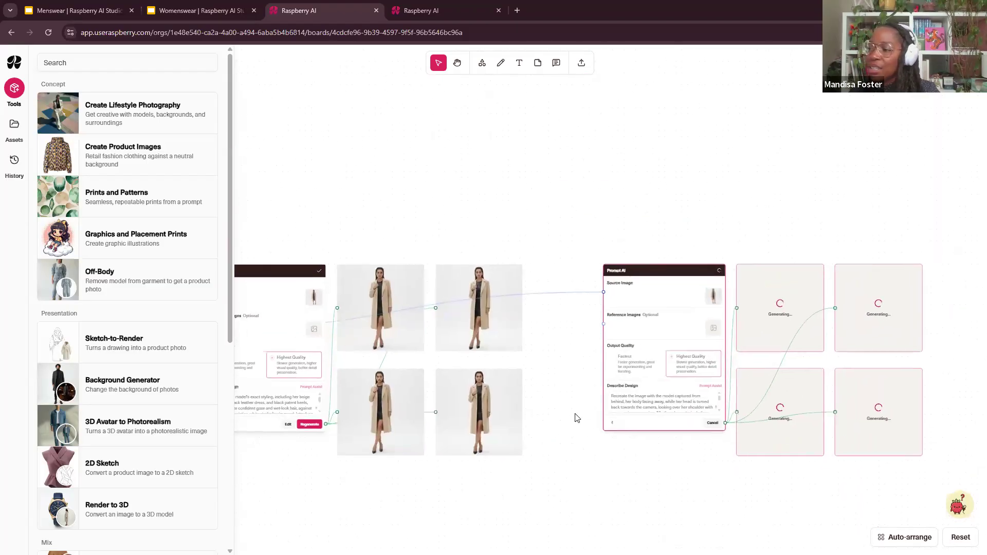
Switch to the womenswear Google Slides presentation and review the Sketch to Render and Lifestyle Photography slides
click(189, 13)
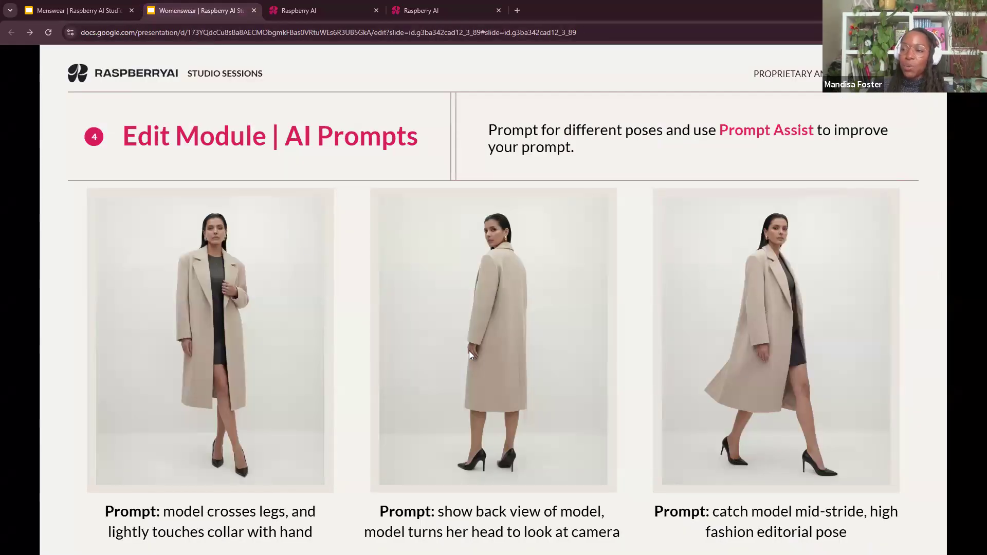
key(Left)
key(Left)
key(Left)
key(Left)
key(Right)
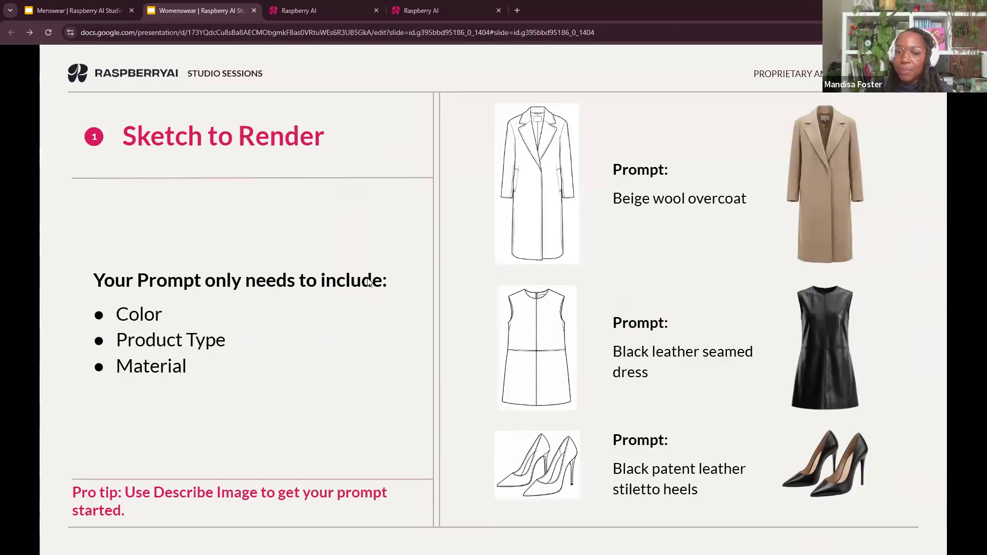
key(Right)
key(Left)
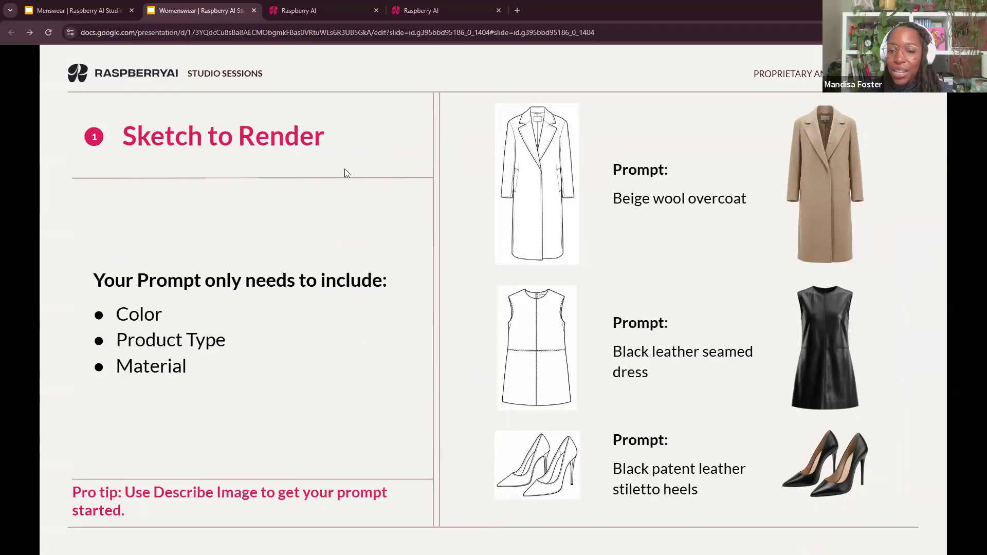
key(Right)
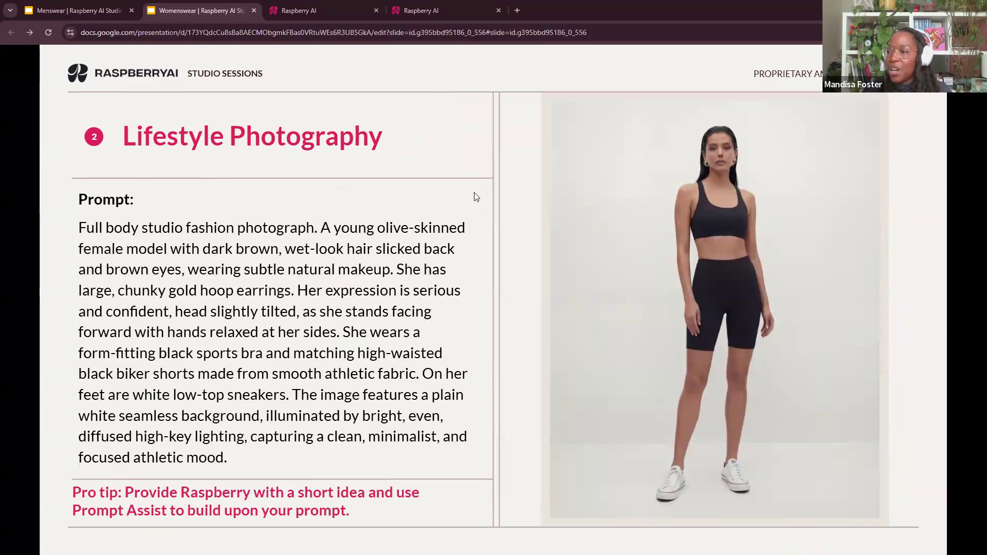
Review the On-Body Presentation and Edit Module | AI Prompts slides, and return to the Raspberry AI board
key(Right)
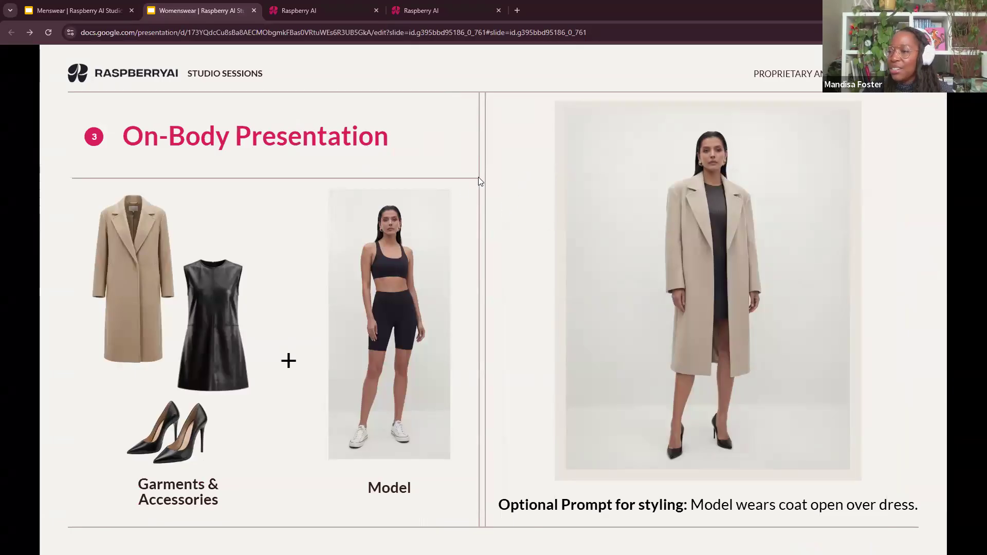
key(Right)
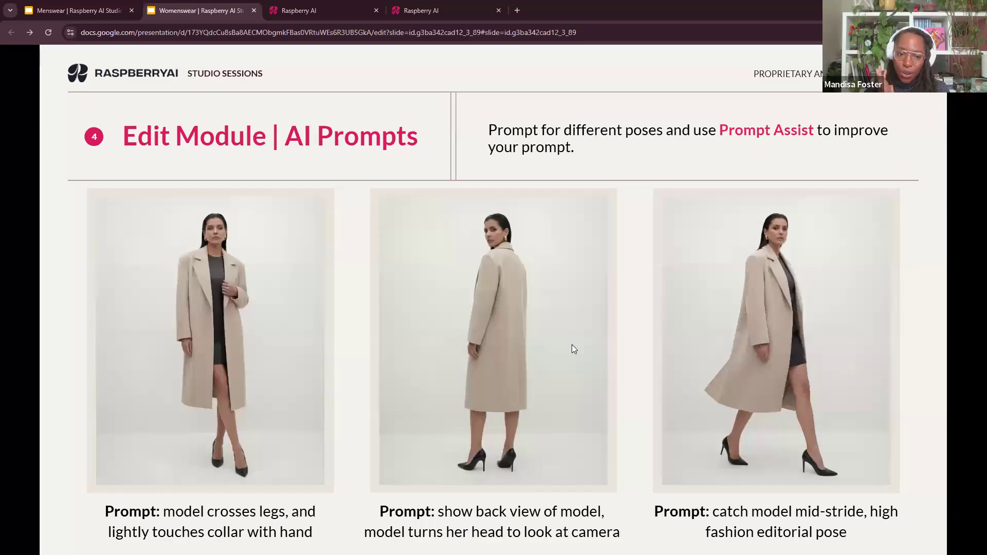
click(333, 14)
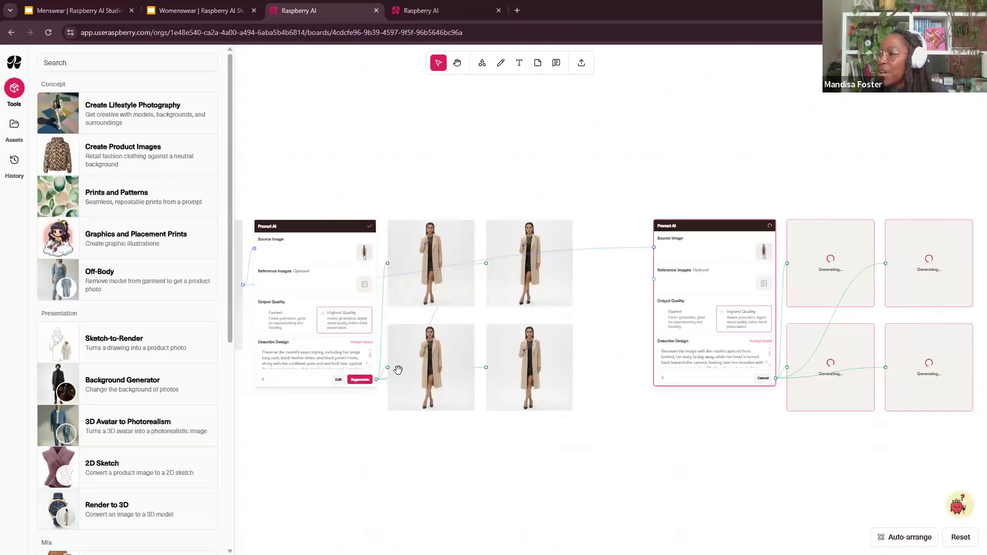
Add a third Prompt AI block from the coat image, described as "catch model mid-stride, high fashion editorial pose"
drag(361, 437, 568, 423)
drag(442, 379, 516, 391)
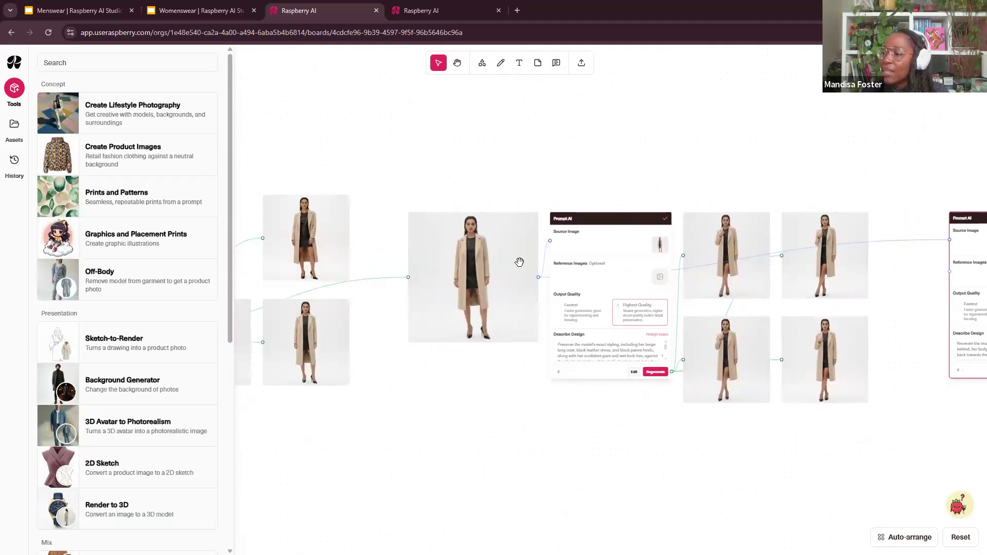
scroll(463, 251, up, 5)
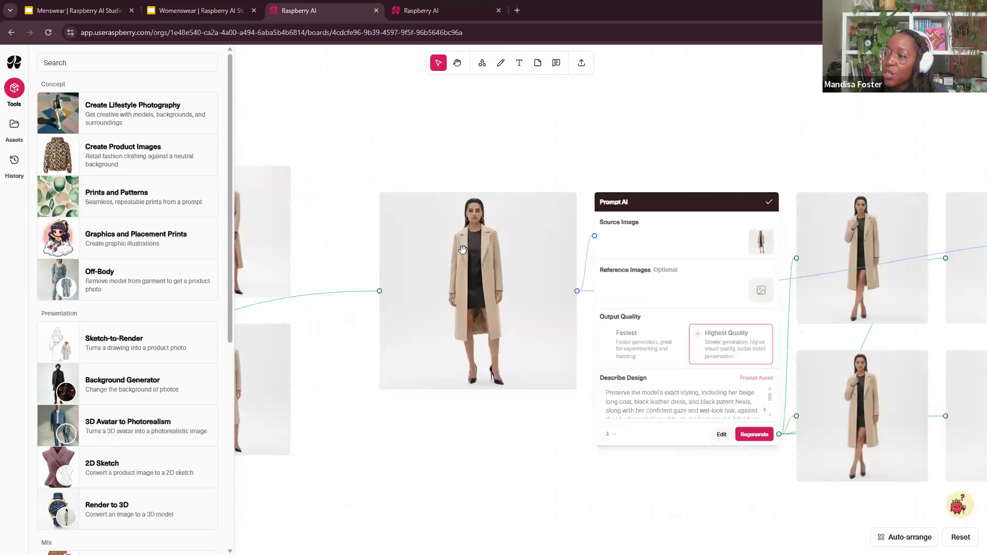
click(517, 237)
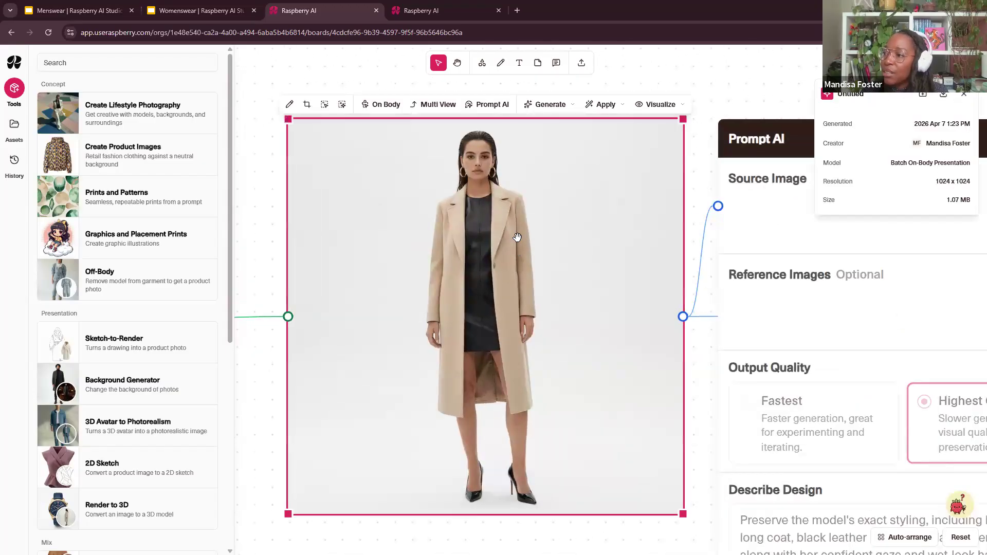
click(492, 105)
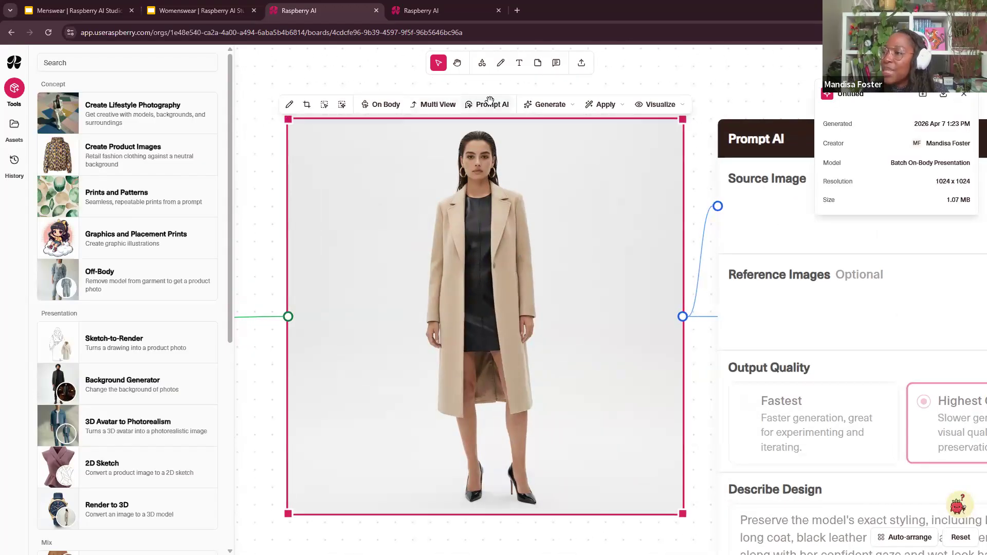
click(503, 426)
key(alt+Tab)
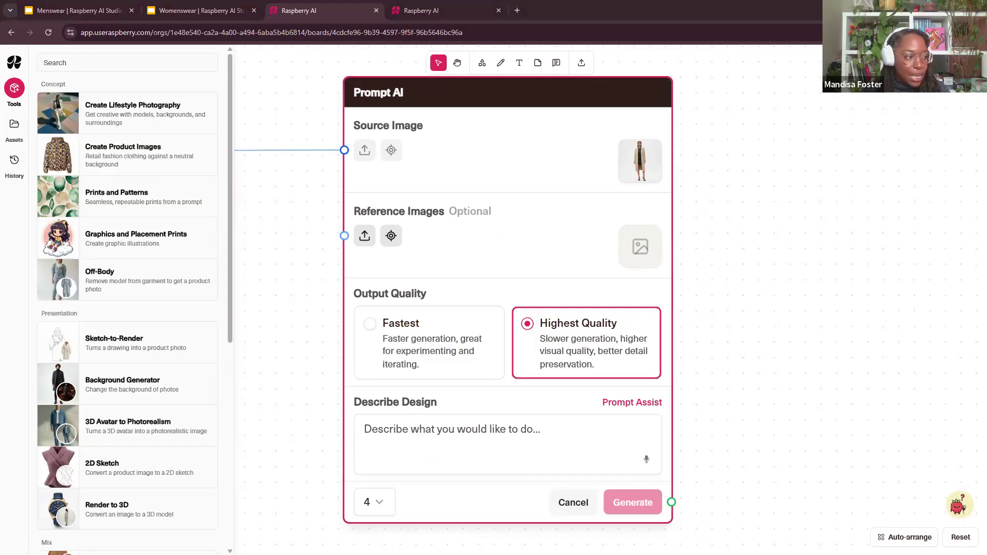
key(alt+Tab)
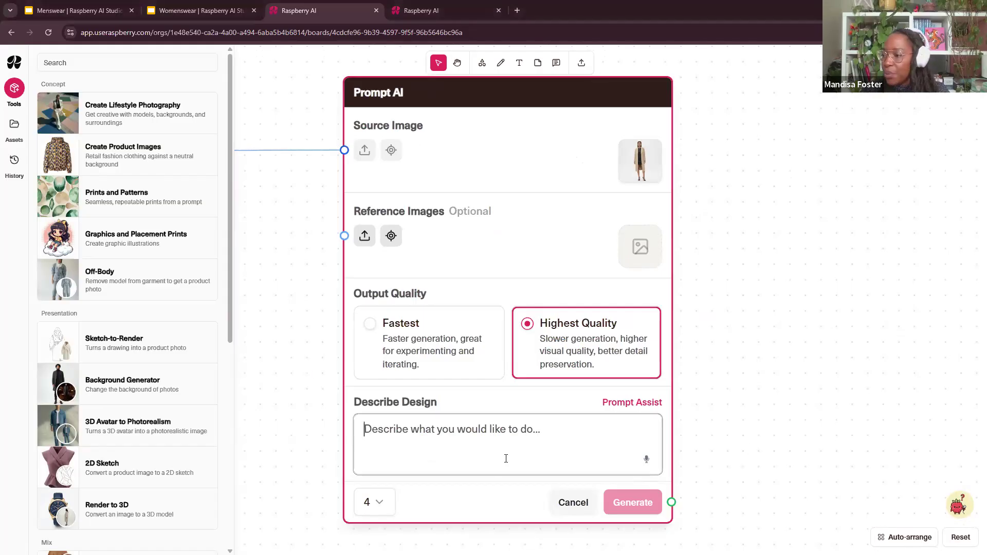
text(catch model mid-stride, high fashion editorial pose)
Improve the mid-stride prompt with Prompt Assist, and generate four images from the suggestion with one leg extended
click(638, 405)
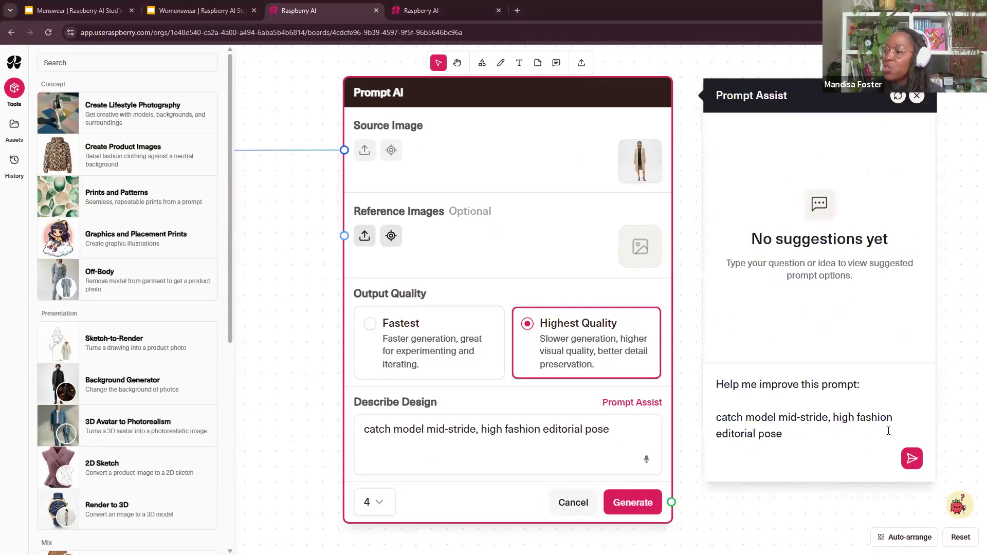
click(907, 456)
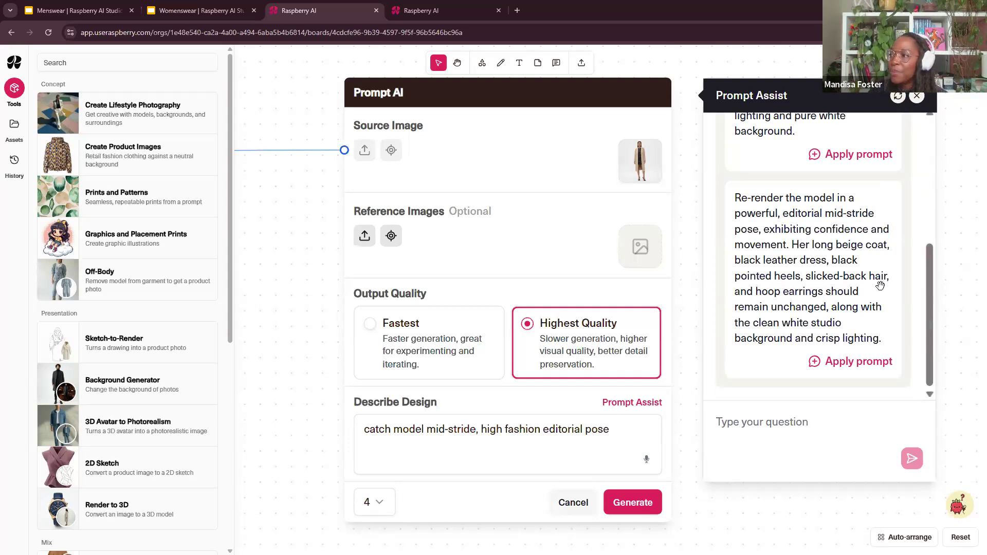
scroll(881, 285, up, 5)
scroll(885, 300, down, 3)
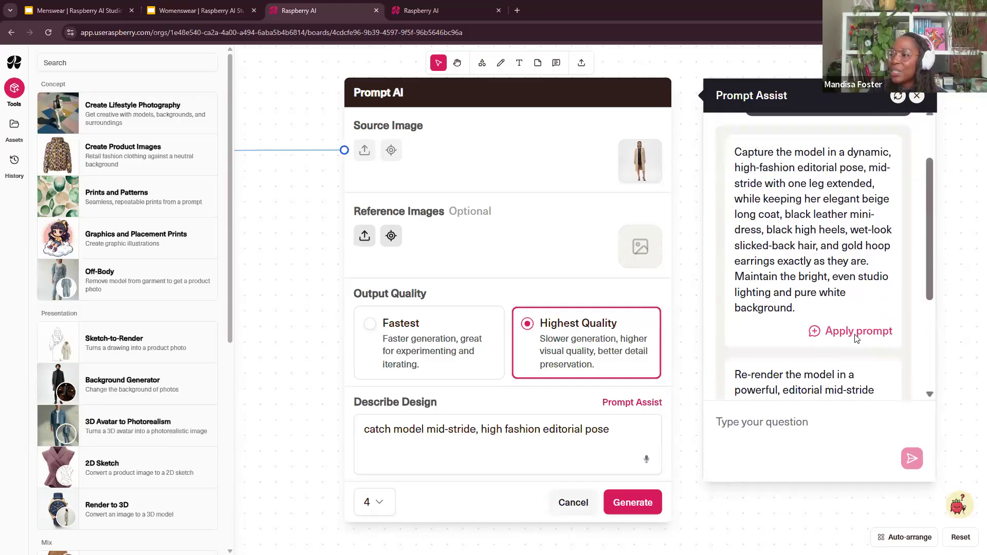
click(853, 335)
click(634, 503)
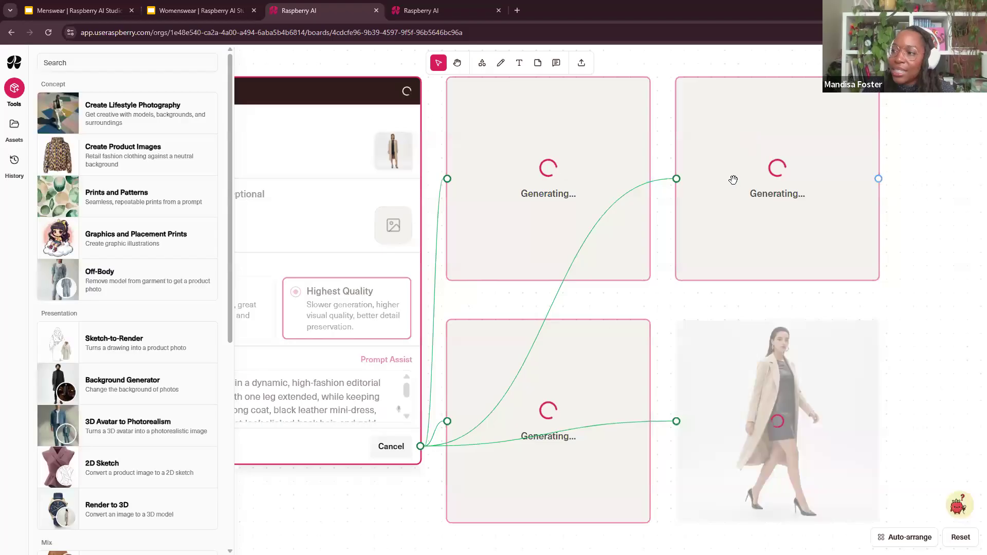
Examine the generated pose images across the board, comparing the four crossed-legs results up close
scroll(528, 160, down, 3)
drag(271, 193, 401, 186)
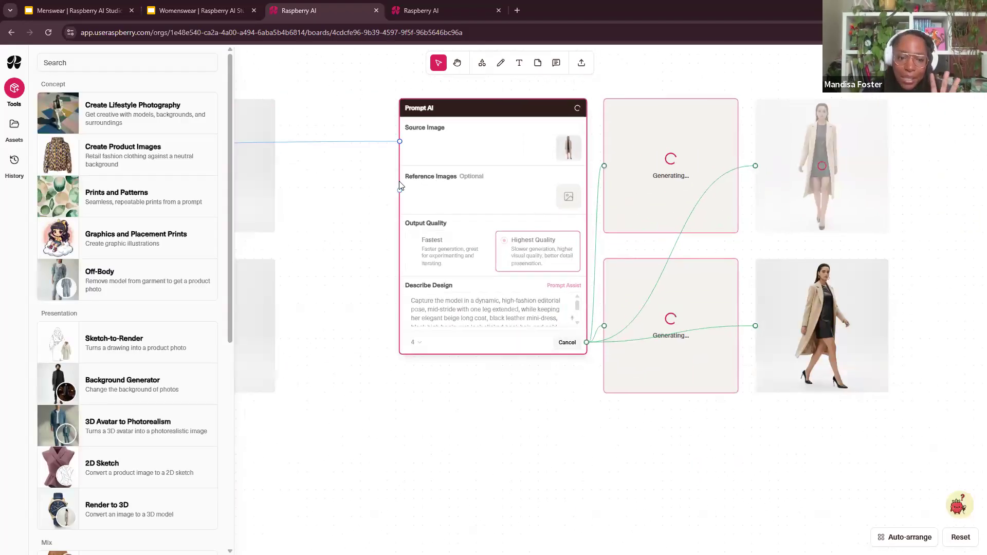
drag(349, 198, 457, 291)
drag(358, 285, 460, 267)
drag(352, 287, 560, 259)
drag(367, 261, 567, 263)
drag(383, 281, 534, 345)
scroll(380, 211, up, 5)
scroll(381, 212, up, 2)
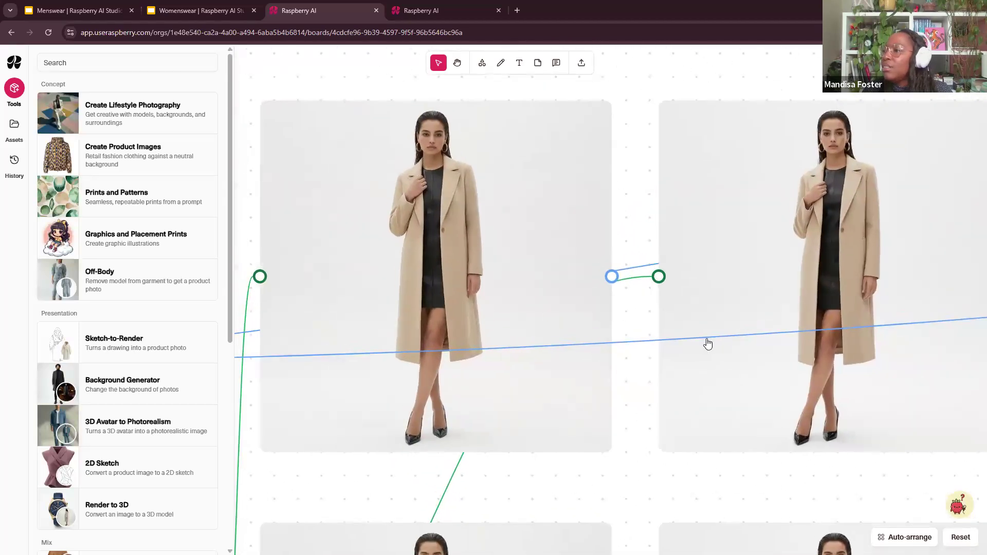
drag(723, 422, 592, 224)
scroll(712, 359, down, 2)
drag(712, 359, 687, 252)
scroll(477, 210, up, 1)
drag(478, 212, 544, 447)
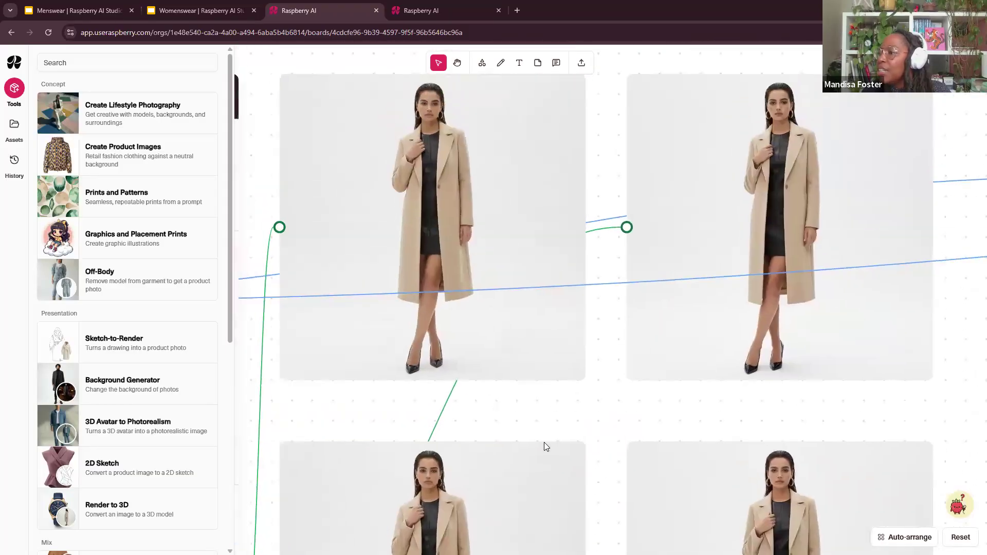
Move the first crossed-legs image below its Prompt AI block and enlarge it, and place the original coat image beside it
click(454, 194)
scroll(518, 316, down, 5)
drag(565, 392, 560, 190)
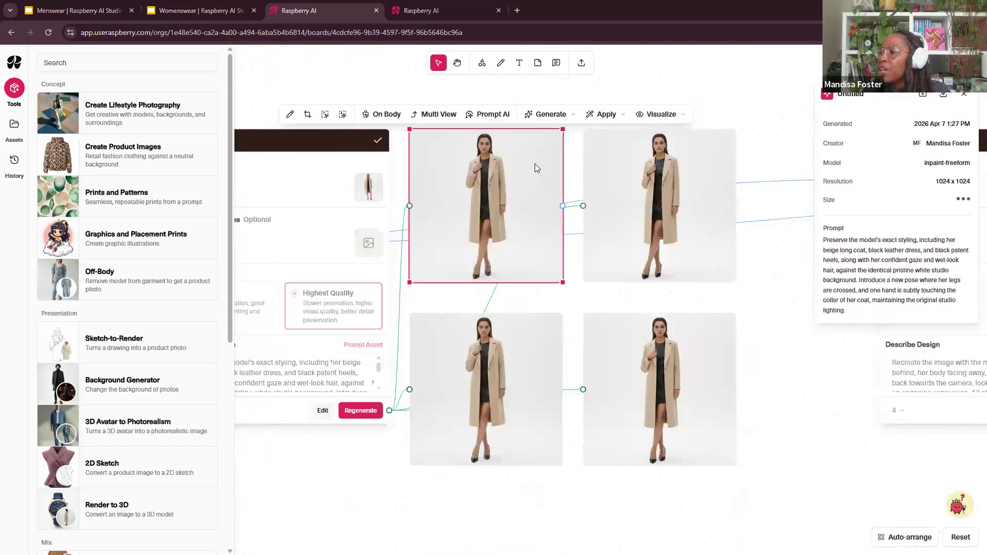
scroll(498, 193, down, 4)
drag(480, 133, 383, 321)
drag(515, 317, 524, 315)
drag(568, 349, 610, 392)
drag(615, 354, 560, 344)
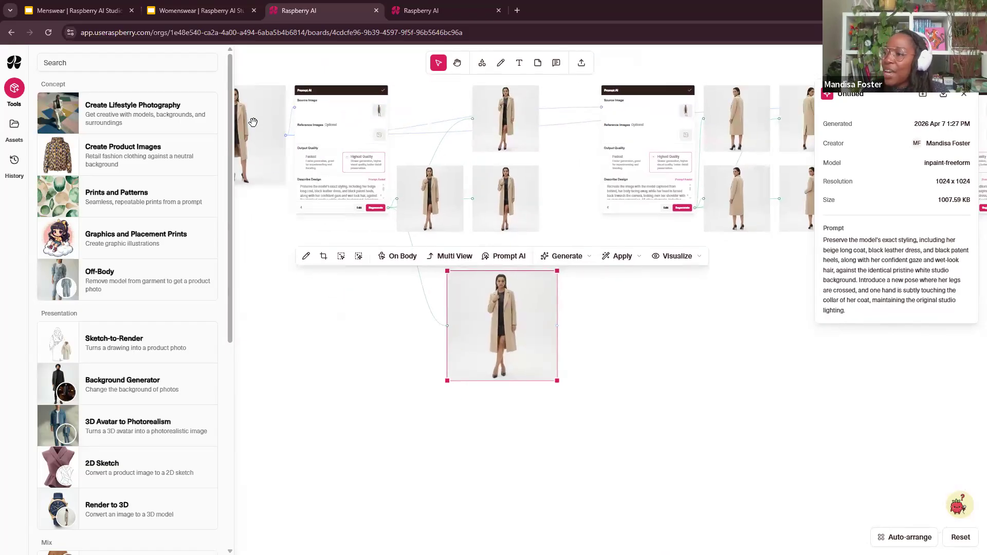
drag(260, 132, 445, 362)
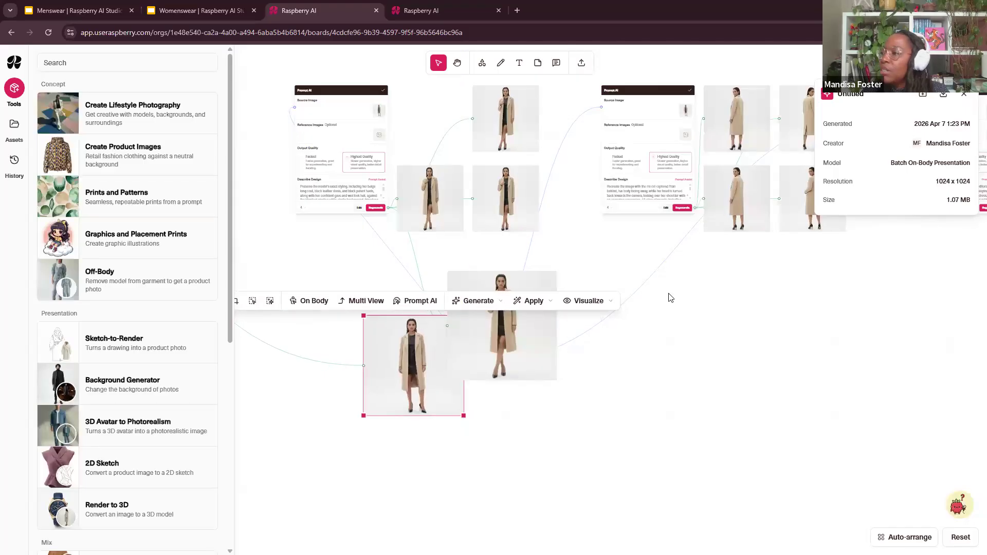
Compare the four back-view images, and move the last one, enlarged, beside the crossed-legs image below the blocks
scroll(671, 298, up, 6)
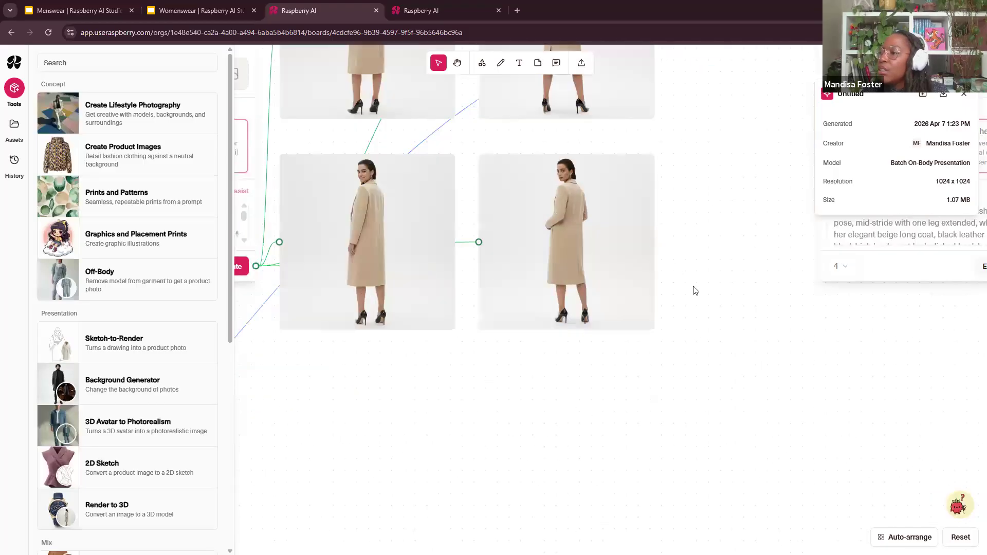
scroll(696, 290, up, 5)
scroll(579, 309, up, 3)
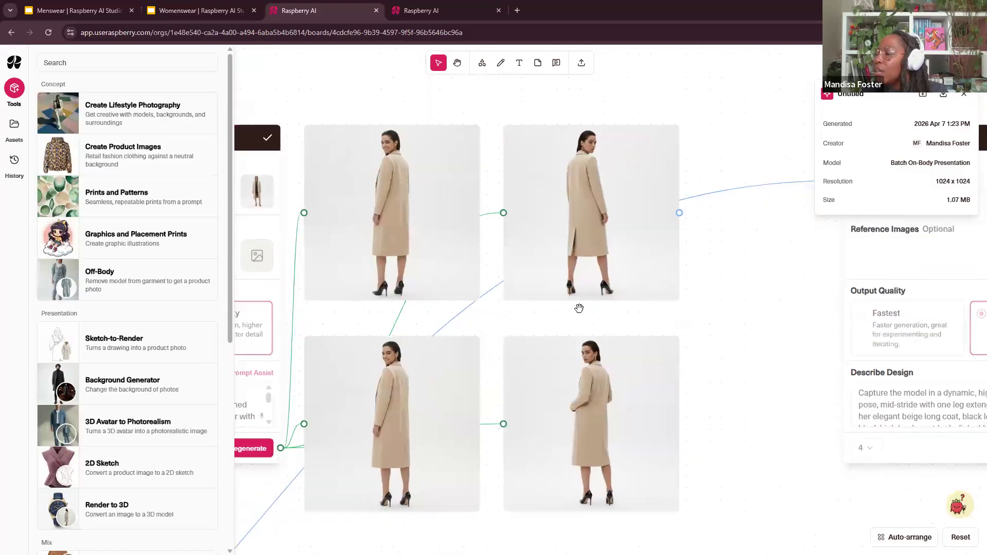
drag(579, 308, 467, 336)
drag(592, 414, 634, 214)
drag(532, 240, 475, 411)
scroll(478, 409, down, 5)
drag(551, 406, 804, 208)
drag(726, 199, 453, 299)
drag(531, 407, 536, 416)
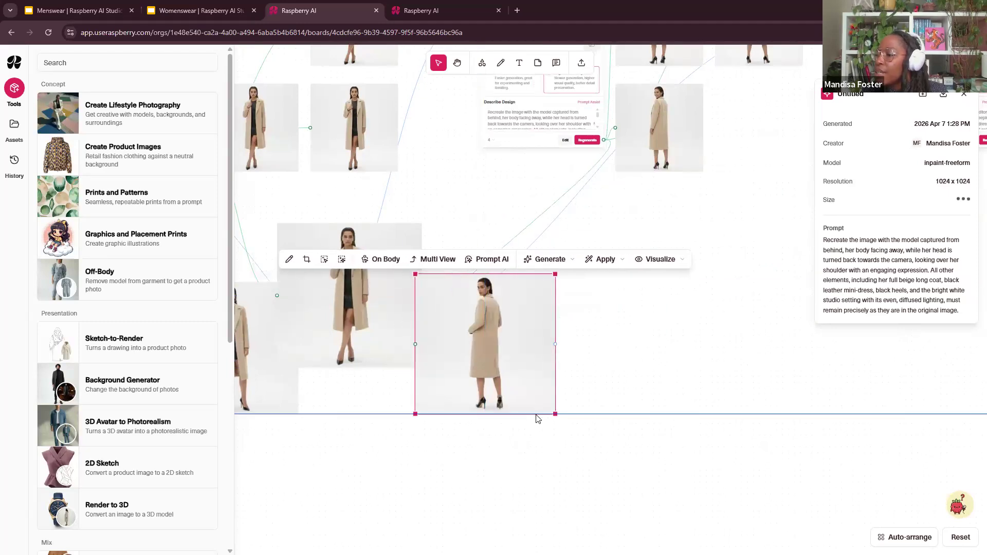
Pick a mid-stride image of the striding model from the third Prompt AI block and move it toward the collected poses
drag(761, 342, 406, 350)
drag(630, 311, 463, 417)
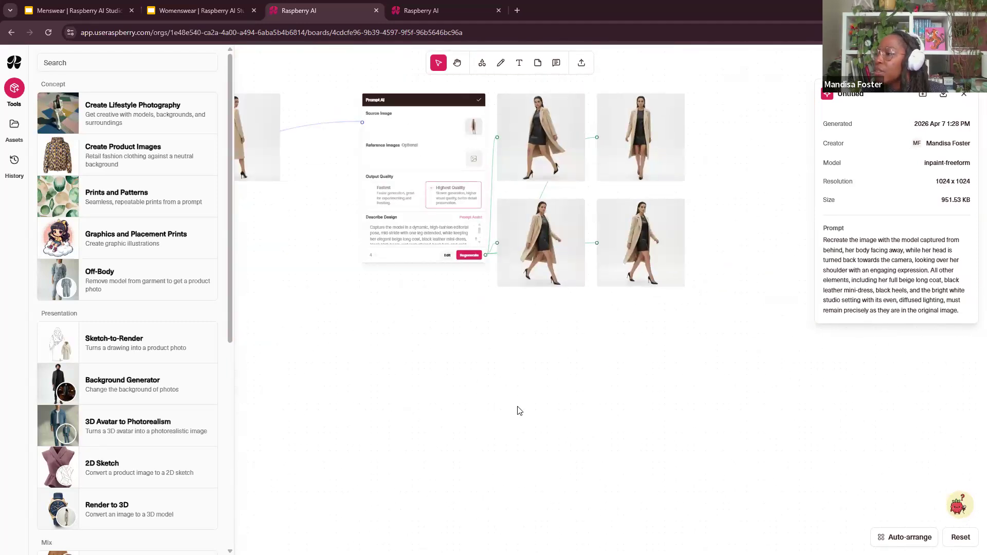
drag(582, 287, 518, 406)
scroll(668, 316, up, 5)
scroll(667, 320, up, 1)
drag(555, 245, 725, 180)
scroll(447, 391, down, 5)
drag(631, 274, 797, 138)
drag(730, 154, 327, 317)
drag(383, 369, 734, 260)
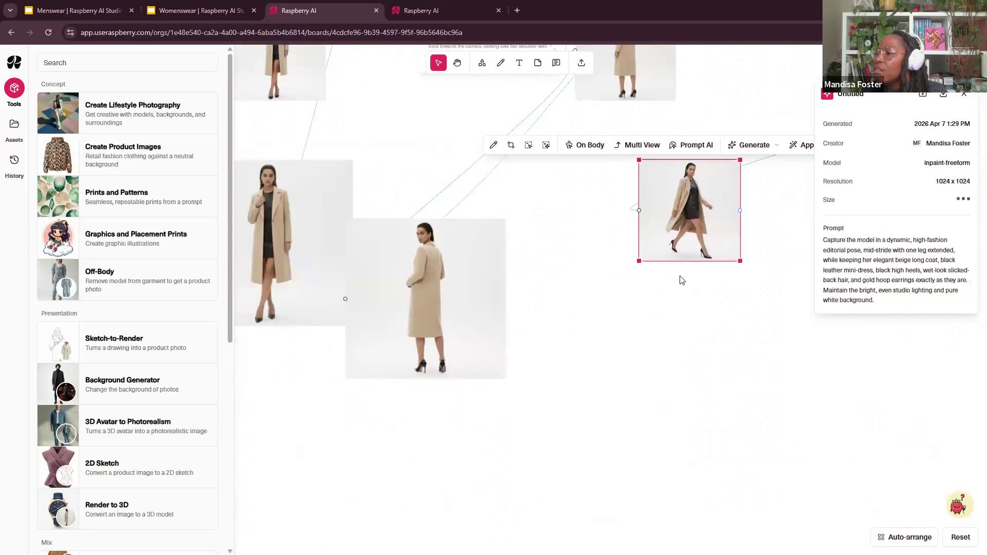
Resize the mid-stride image to match the collected poses, and place it beneath the crossed-legs image
drag(682, 281, 739, 250)
drag(738, 175, 348, 309)
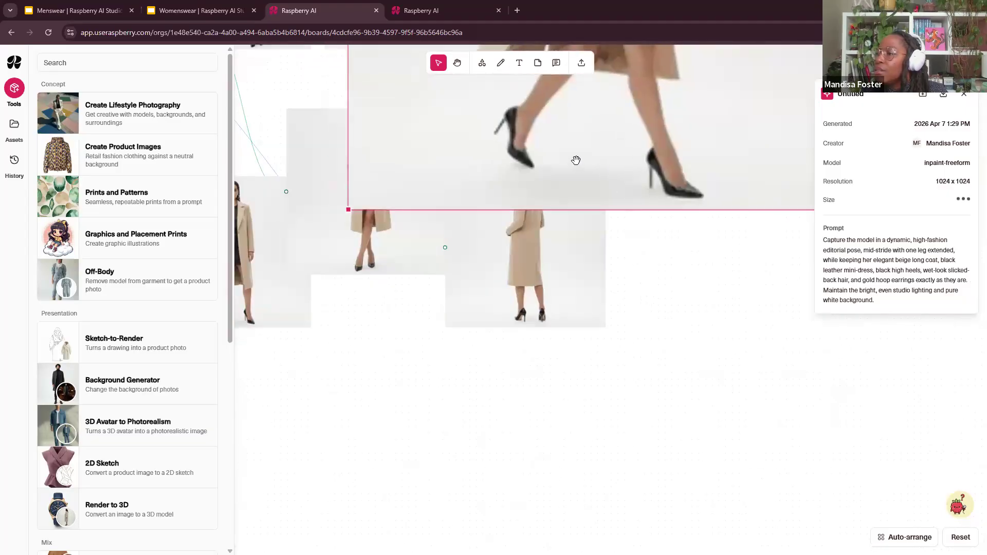
scroll(608, 187, down, 5)
drag(714, 211, 563, 122)
drag(522, 96, 502, 384)
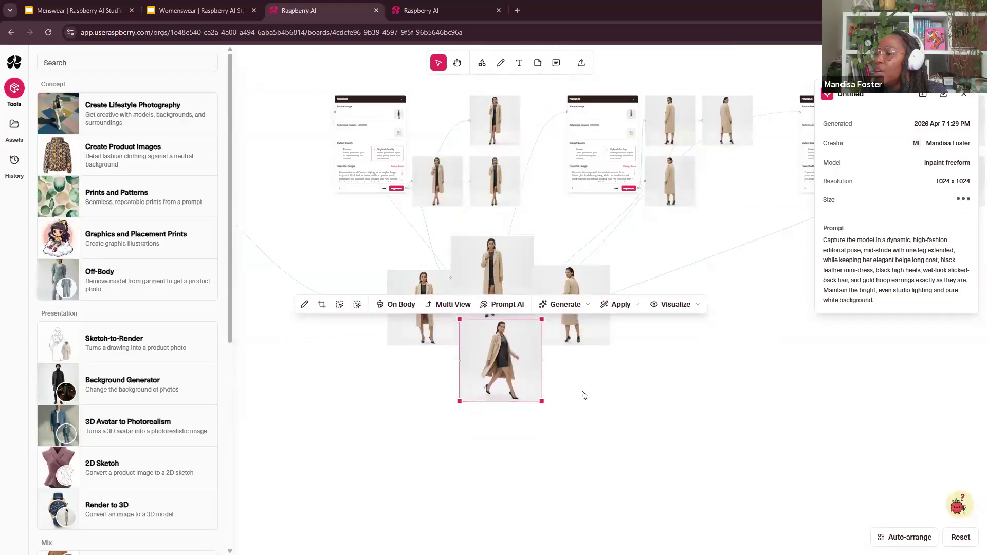
Move the mid-stride walking image slightly left so that it lines up directly under the crossed-legs pose image
drag(719, 379, 781, 383)
scroll(775, 341, up, 5)
drag(569, 383, 705, 402)
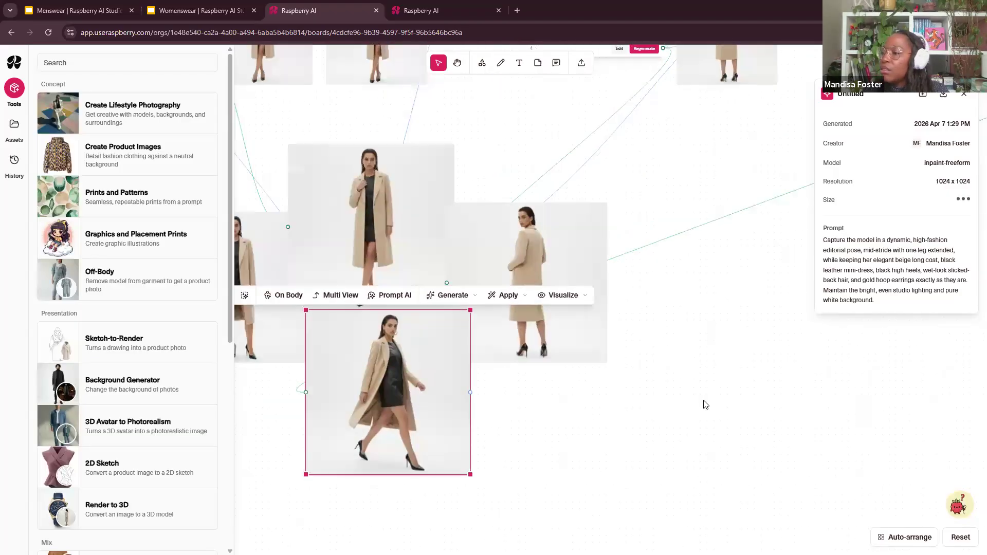
drag(450, 388, 433, 389)
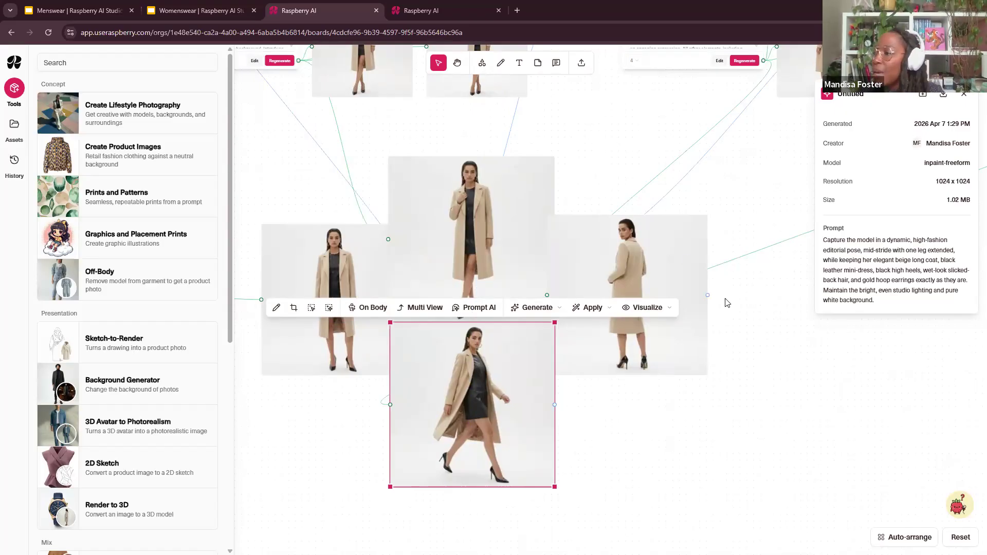
Open the front-facing image of the model in the beige coat for editing and collapse the tools list
scroll(722, 303, down, 2)
scroll(723, 304, down, 1)
mouse_move(613, 187)
mouse_down()
mouse_move(453, 297)
mouse_move(699, 292)
mouse_up()
drag(282, 298, 482, 306)
drag(691, 400, 463, 293)
click(463, 294)
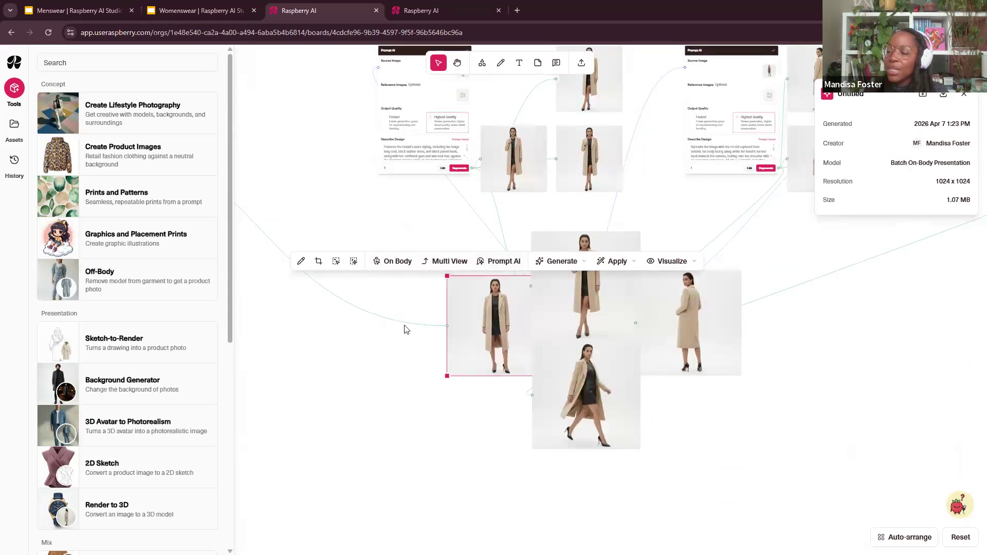
double_click(492, 322)
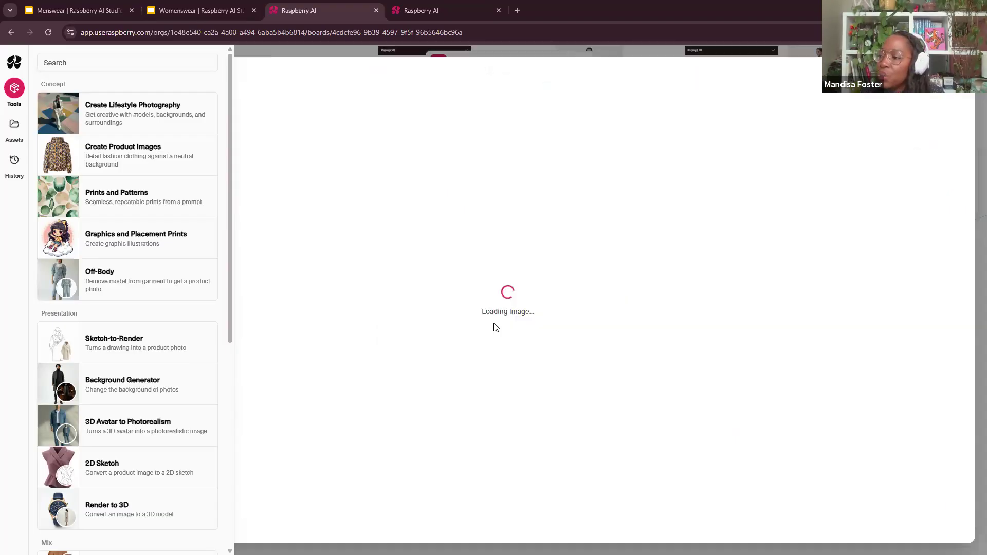
click(14, 88)
Apply the AI prompt "remove the jacket and change dress and shoes to brown leather" and add the first variation to the board
click(792, 191)
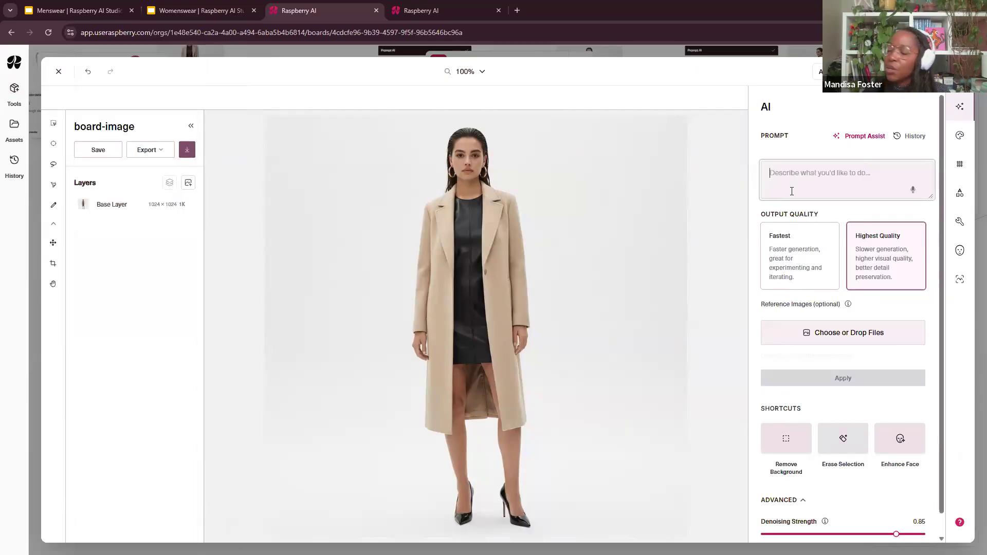
text(remove the jacket)
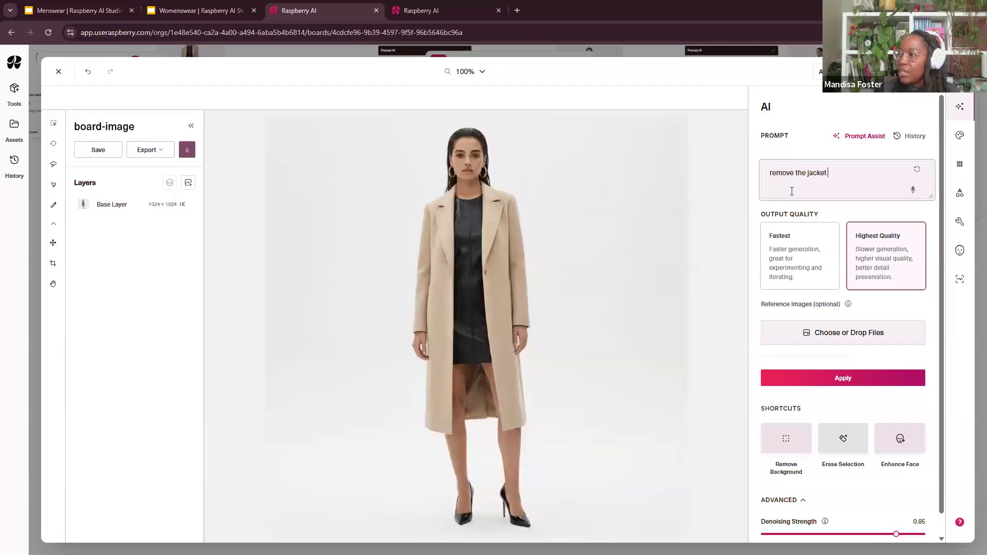
text( and change dress)
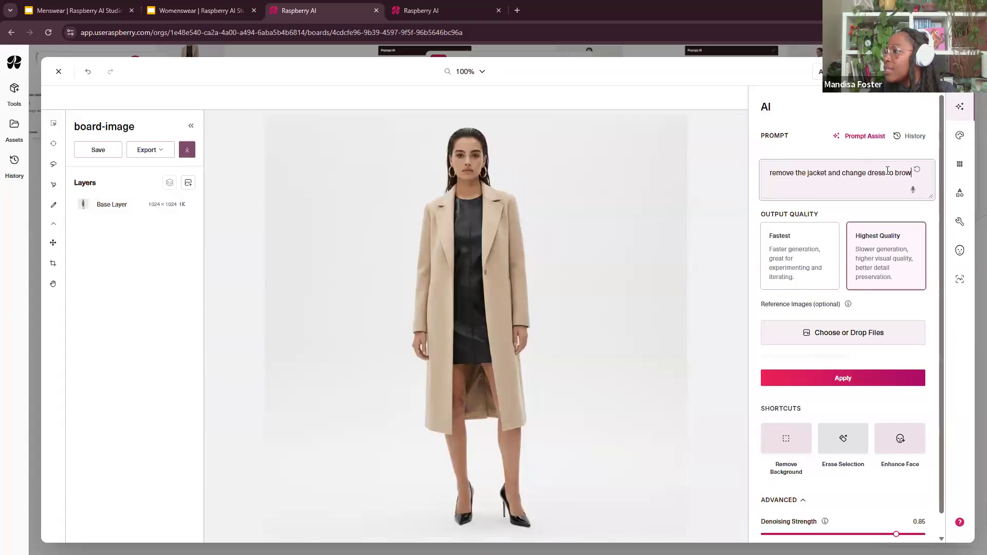
text(and shoes)
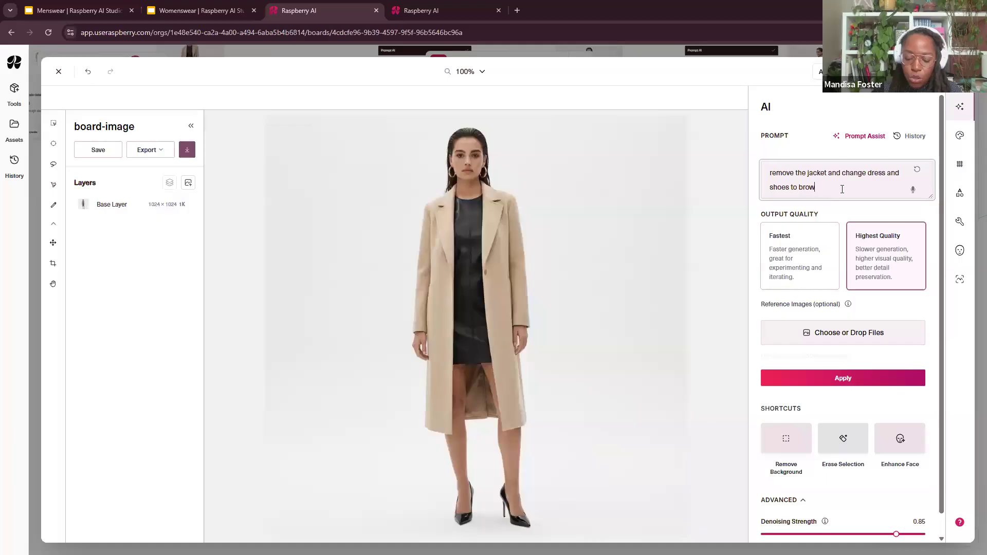
click(864, 381)
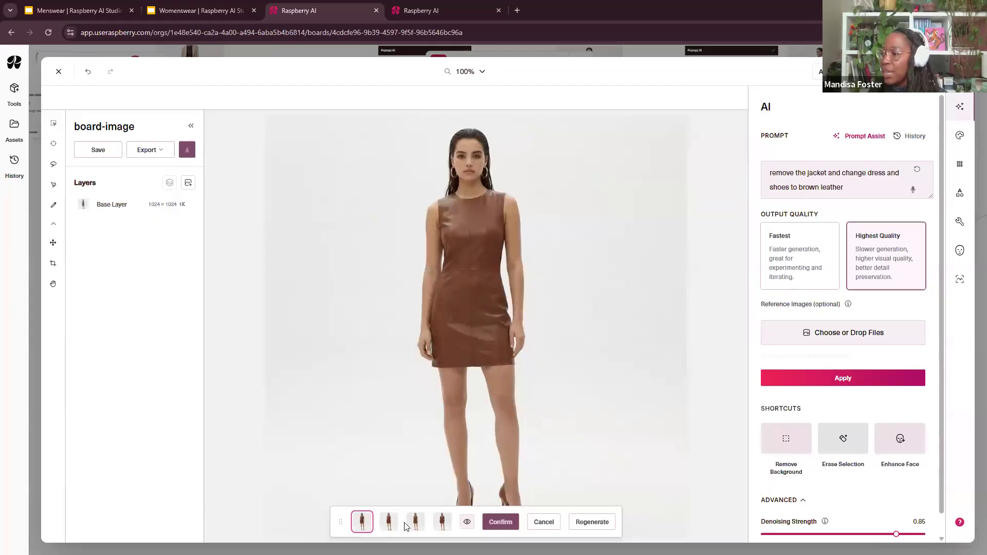
click(501, 523)
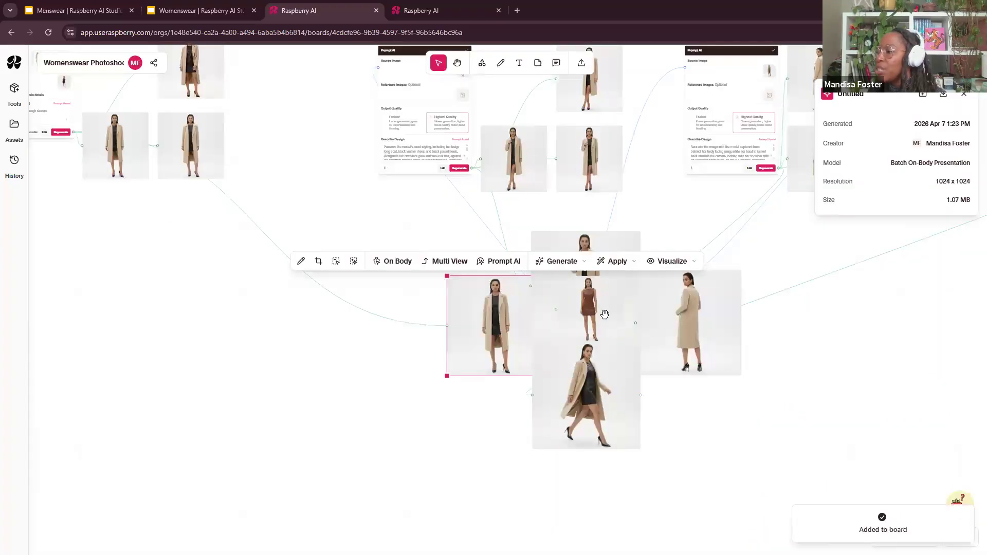
Place the brown leather dress image below the front-facing coat image, enlarge it and align its bottom edge with the walking image
drag(589, 312, 422, 394)
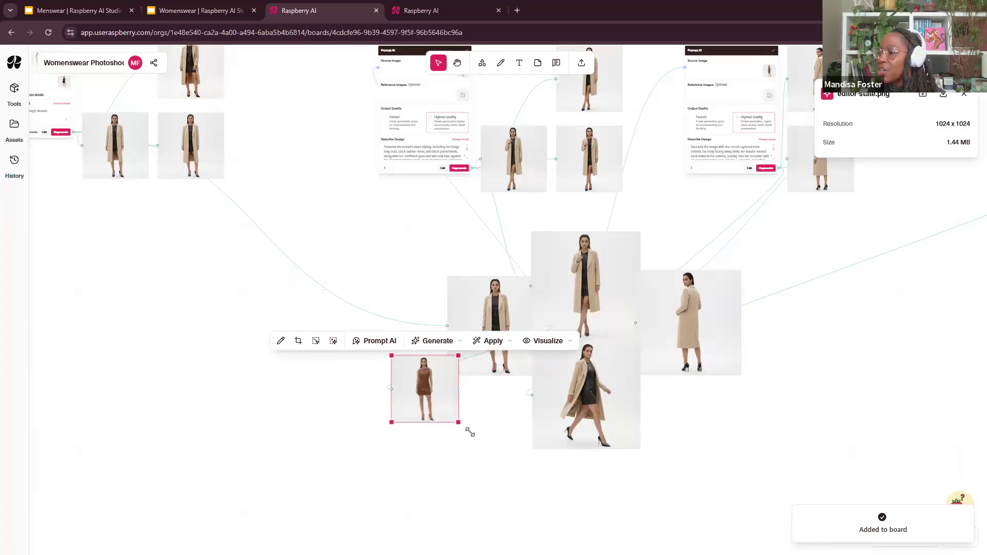
drag(470, 432, 485, 446)
scroll(485, 442, up, 5)
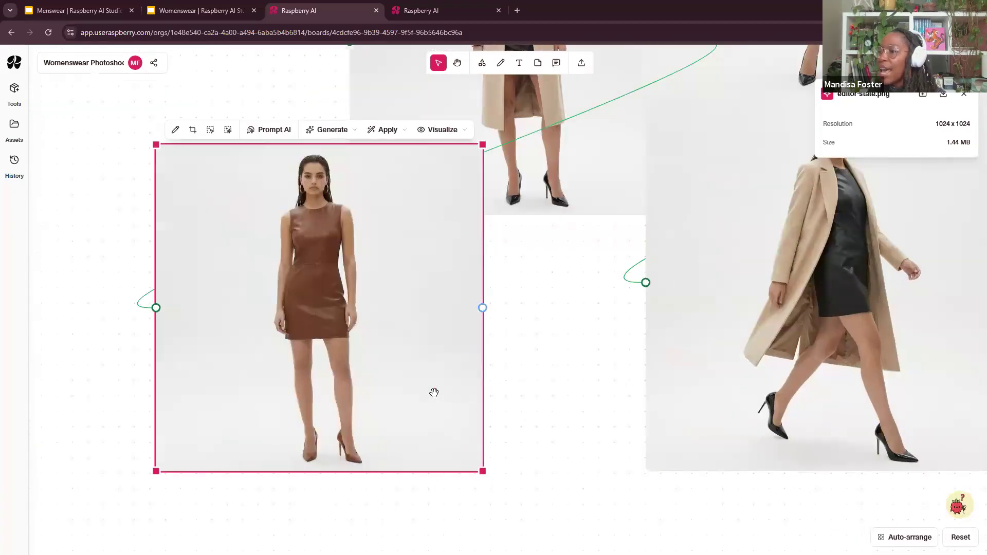
scroll(434, 393, down, 4)
drag(511, 383, 412, 380)
drag(349, 344, 332, 342)
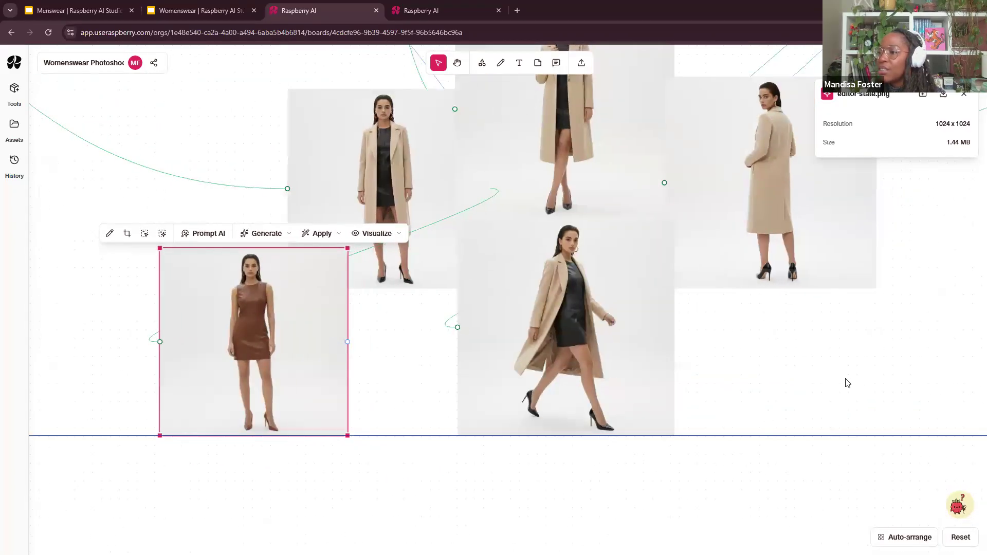
scroll(763, 364, down, 3)
scroll(607, 231, right, 6)
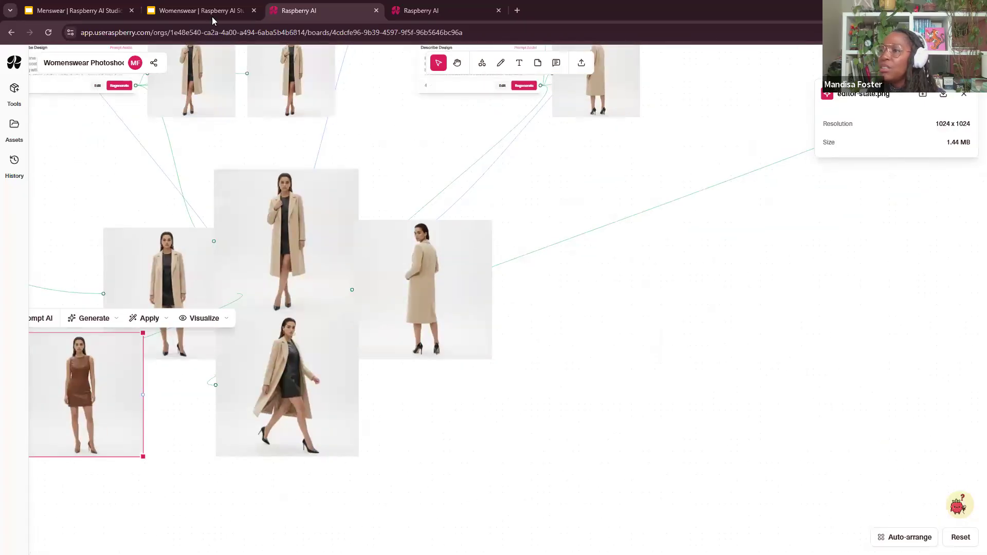
Switch to the Womenswear presentation in Google Slides, go to the Animate slide and play its sample video
click(209, 12)
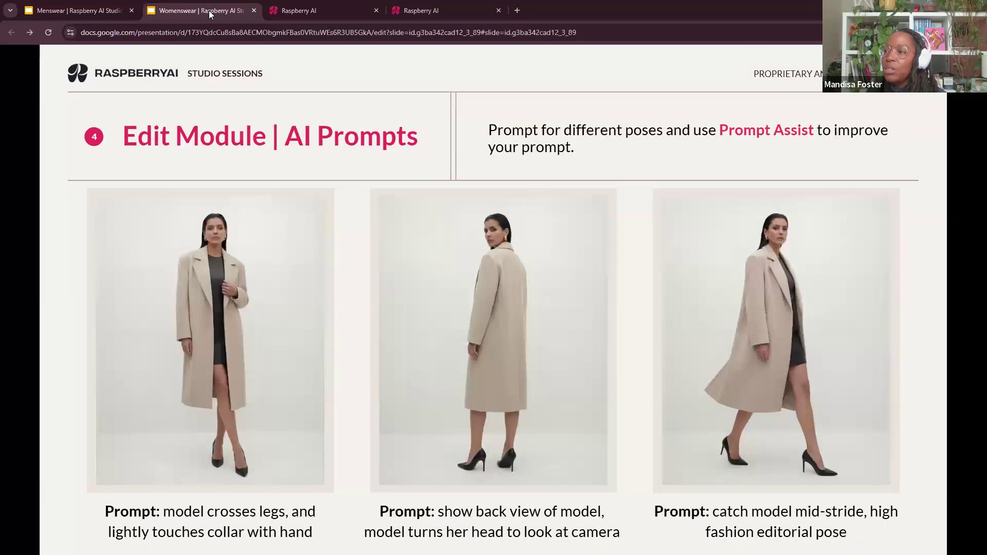
click(495, 266)
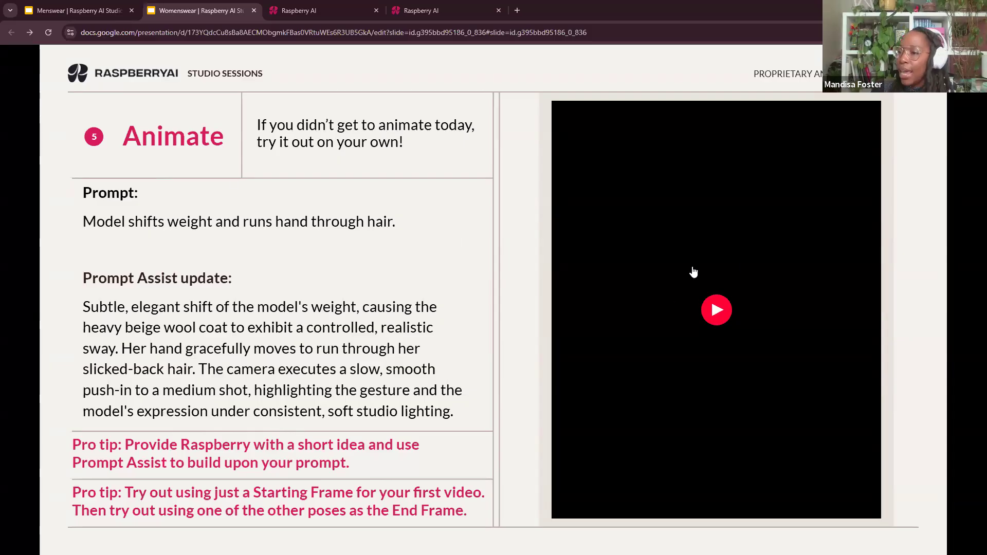
click(716, 311)
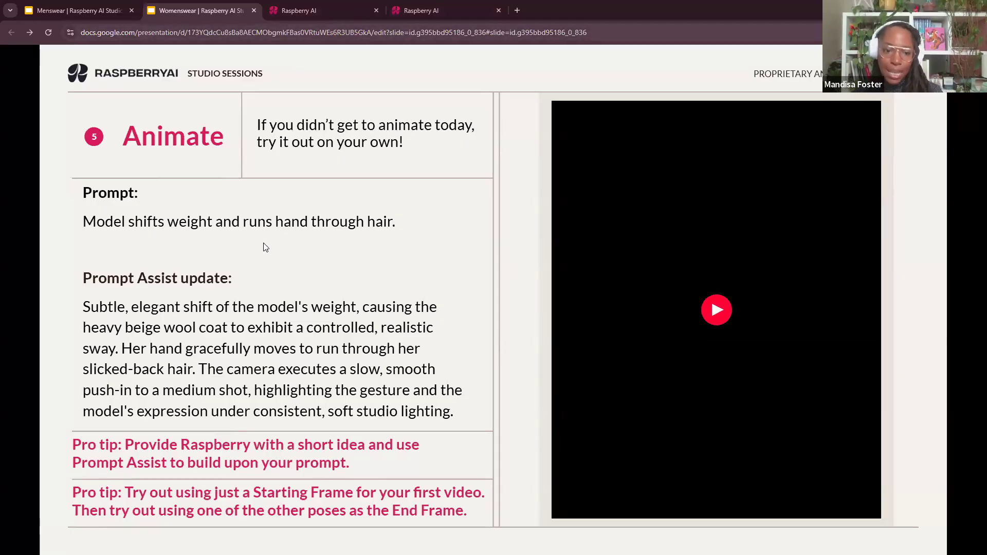
Return to the Raspberry AI board, nudge the front-facing coat image slightly up and left, and start an Animate setup from it
click(316, 12)
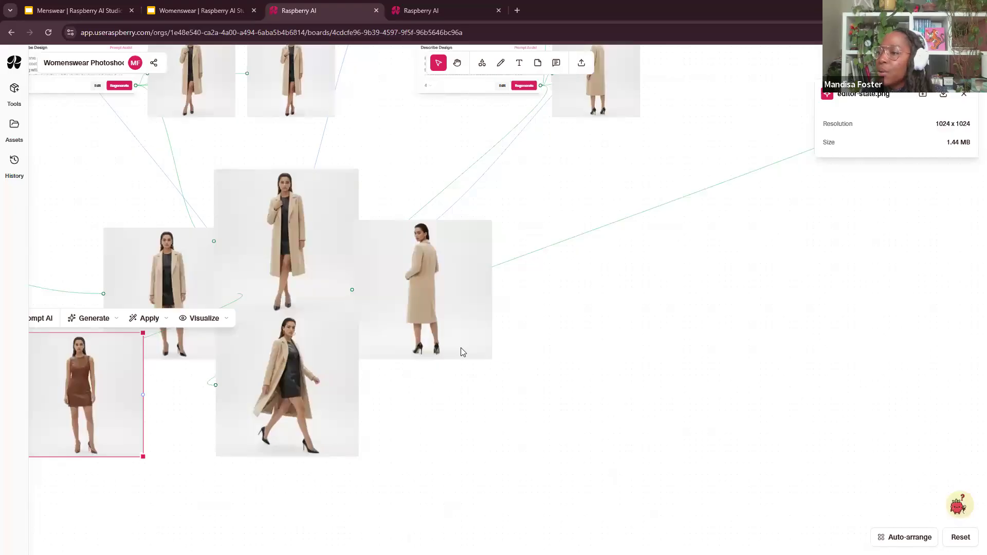
scroll(464, 353, left, 1)
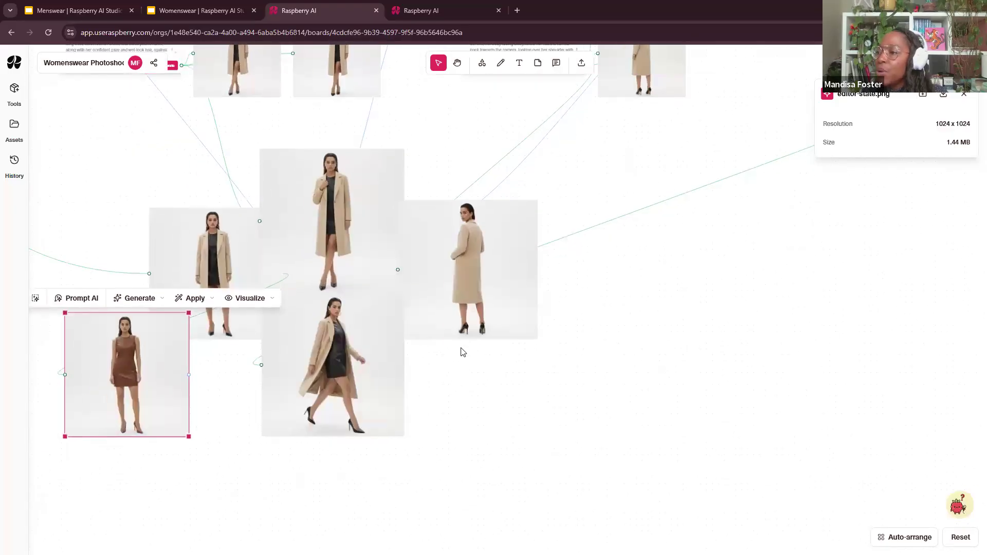
click(208, 241)
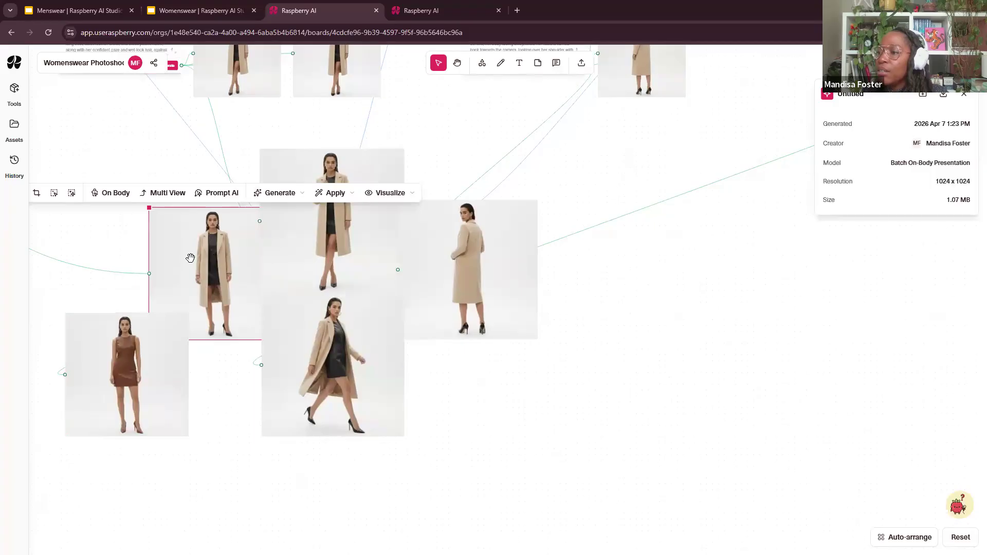
drag(183, 255, 173, 247)
click(398, 188)
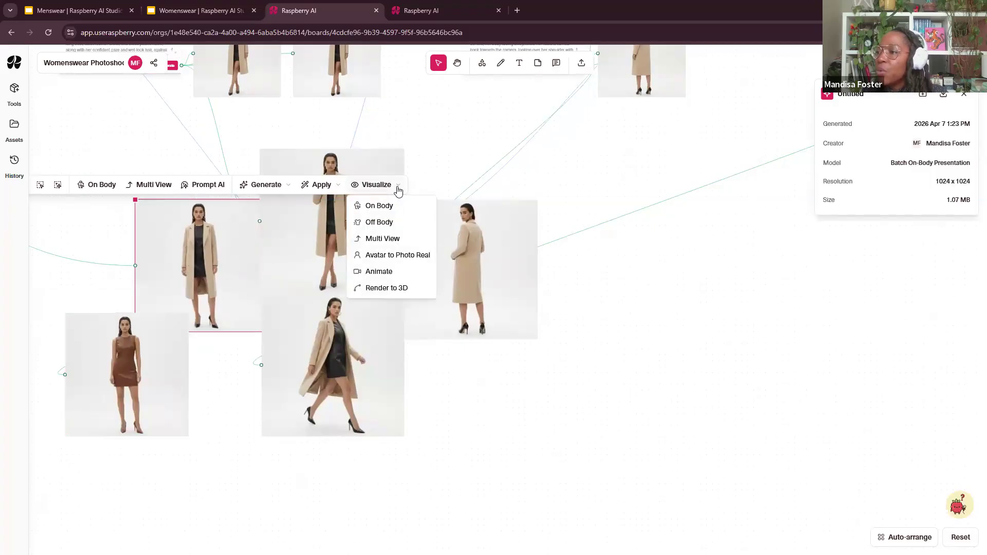
scroll(398, 189, up, 5)
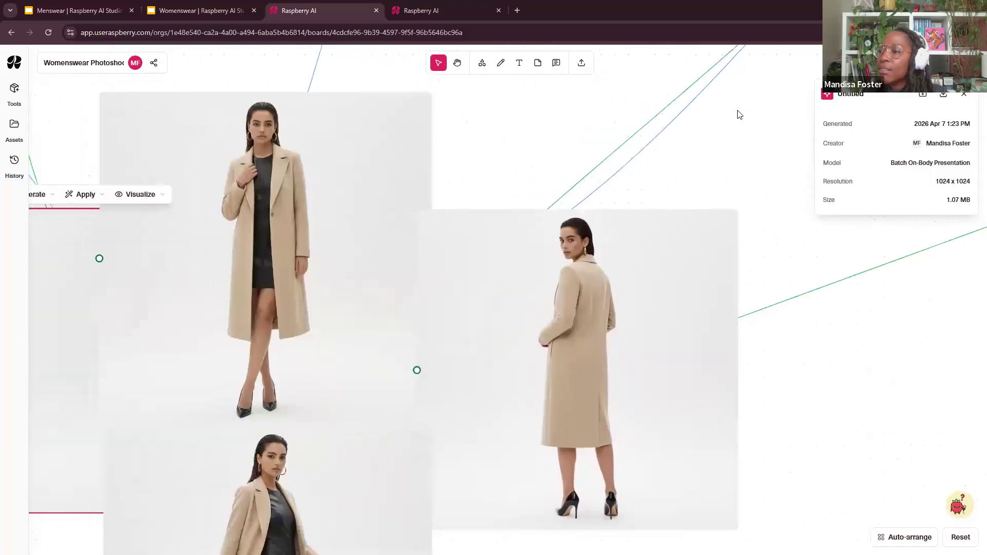
click(446, 139)
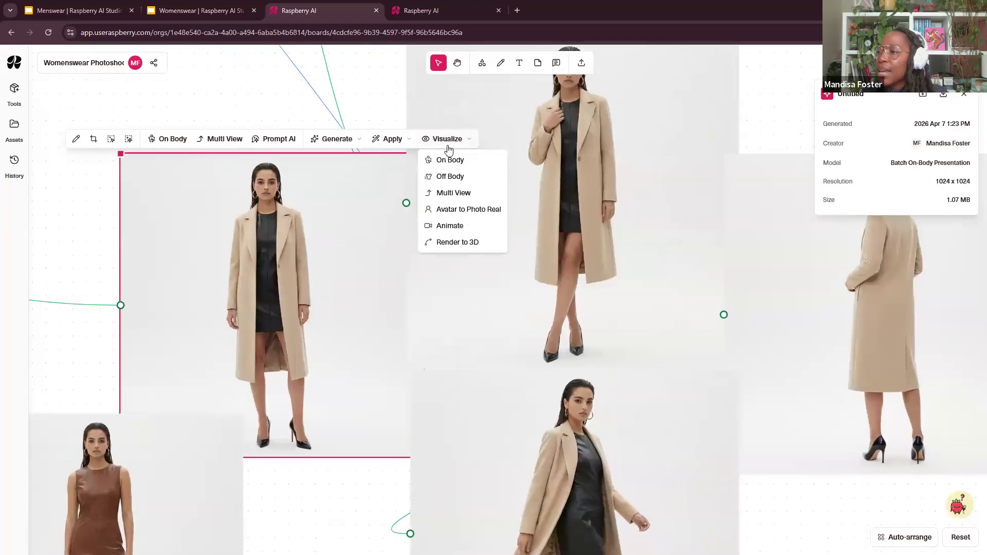
click(466, 226)
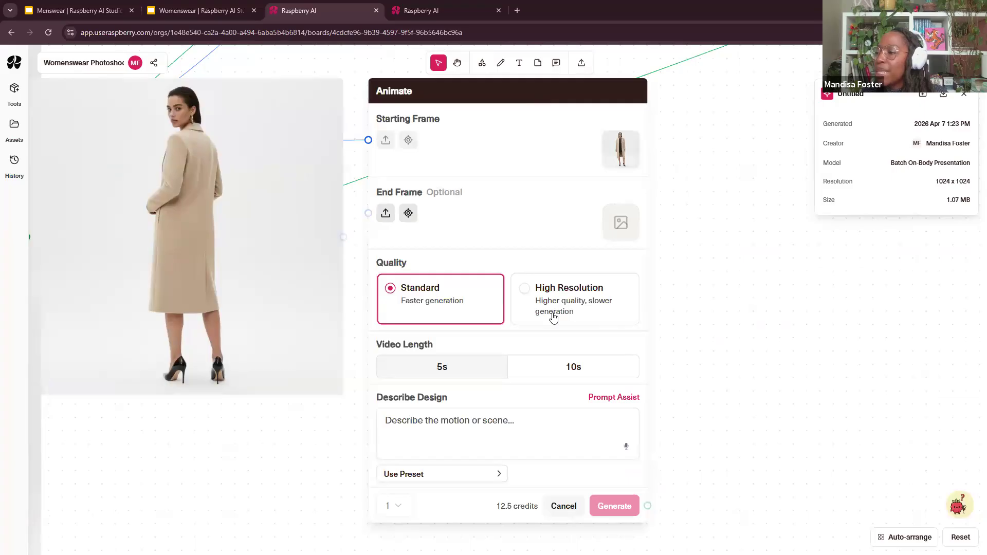
Enter the motion prompt "Model shifts weight and runs hand through hair." and ask Prompt Assist to improve it
click(493, 428)
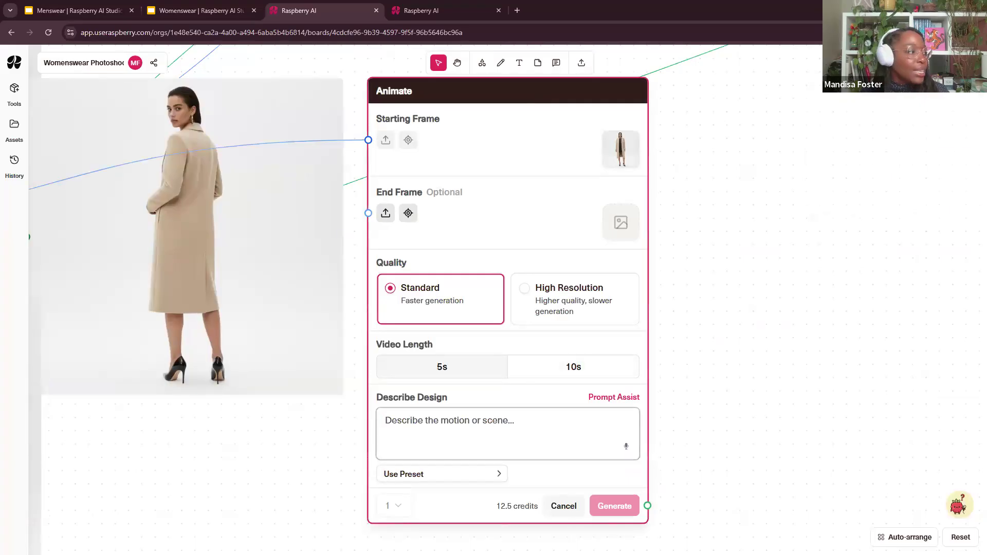
key(alt+Tab)
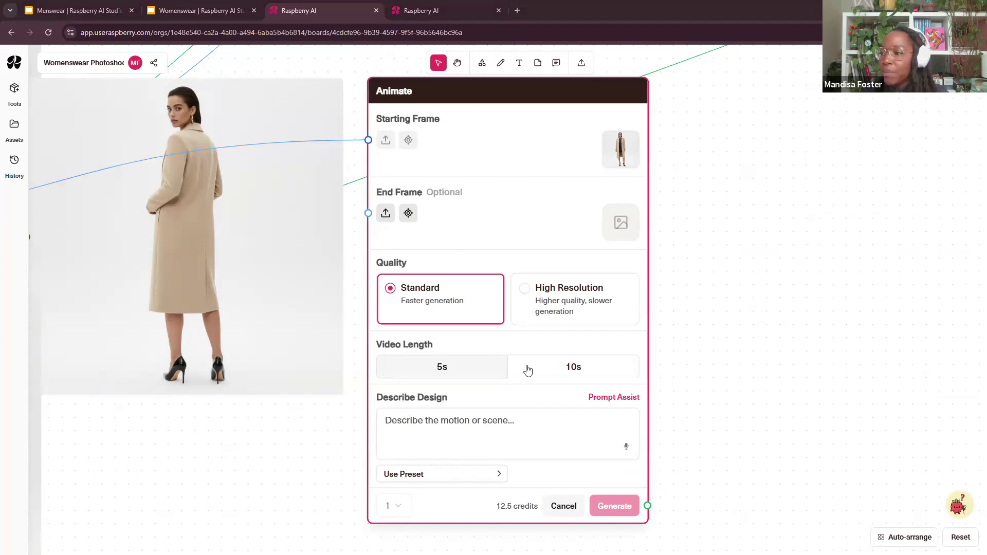
click(482, 427)
text(Model shifts weight and runs hand through hair.)
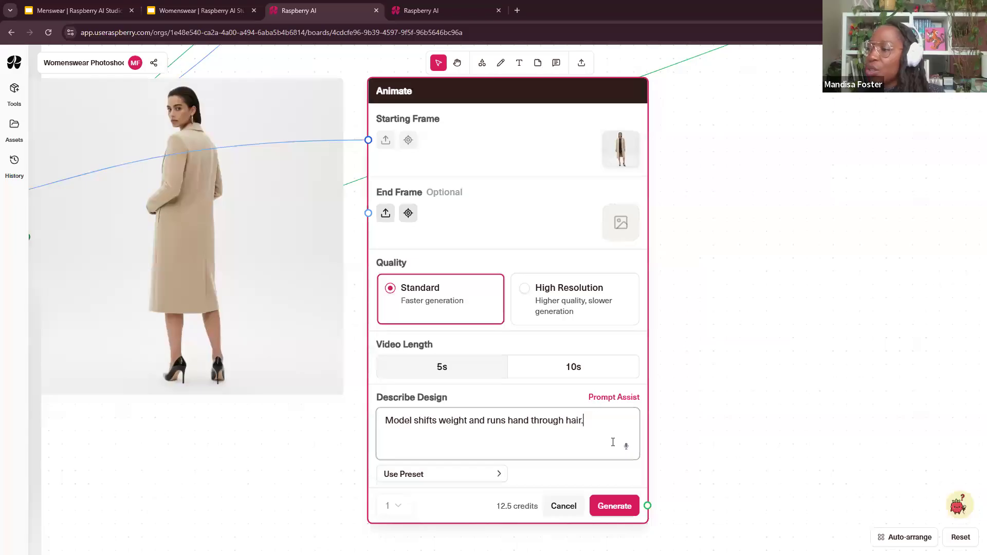
click(624, 400)
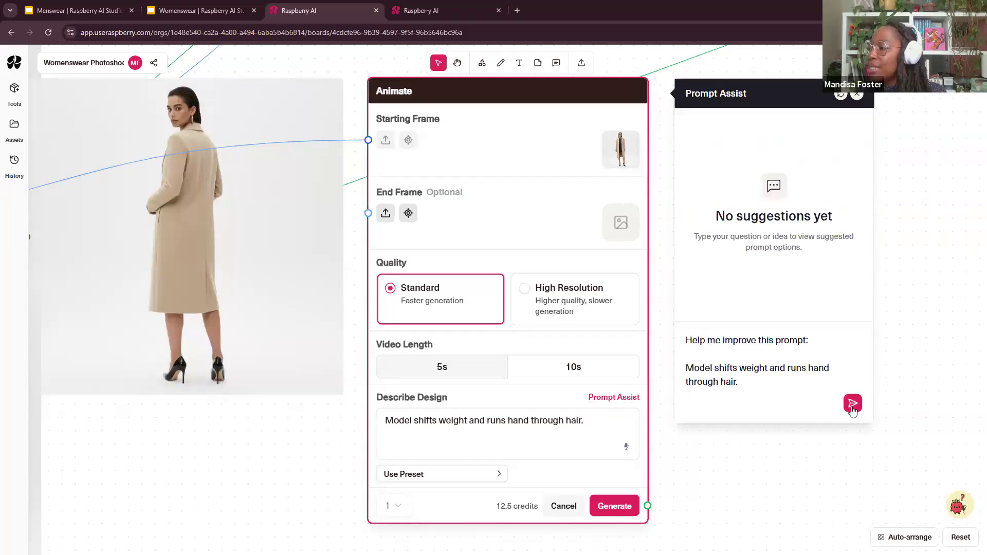
click(852, 404)
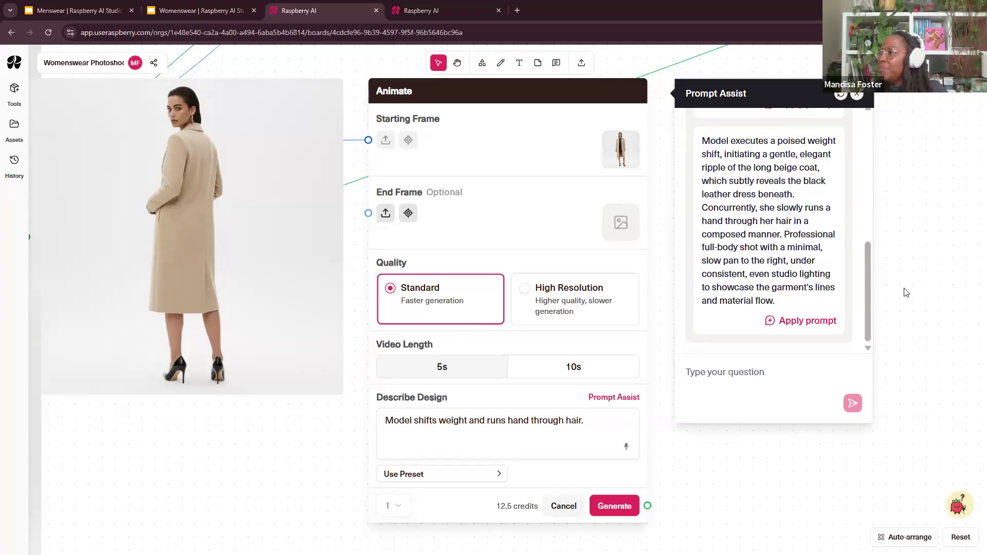
Apply the enhanced prompt beginning "Subtle weight shift by the model" and generate the 5s Standard-quality animation
scroll(817, 244, up, 1)
scroll(818, 244, up, 5)
scroll(815, 257, down, 3)
scroll(815, 263, up, 1)
scroll(817, 273, down, 1)
scroll(817, 273, up, 1)
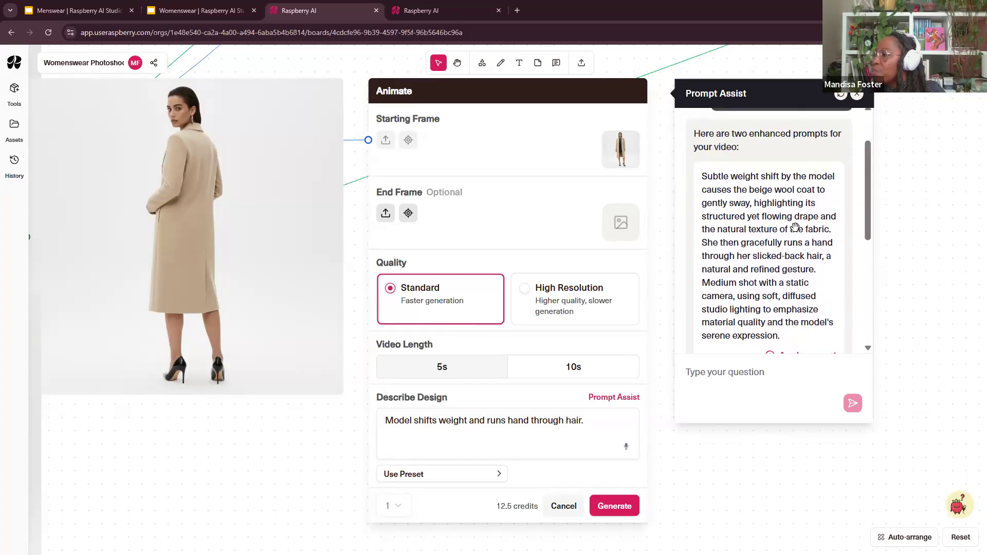
scroll(807, 288, down, 1)
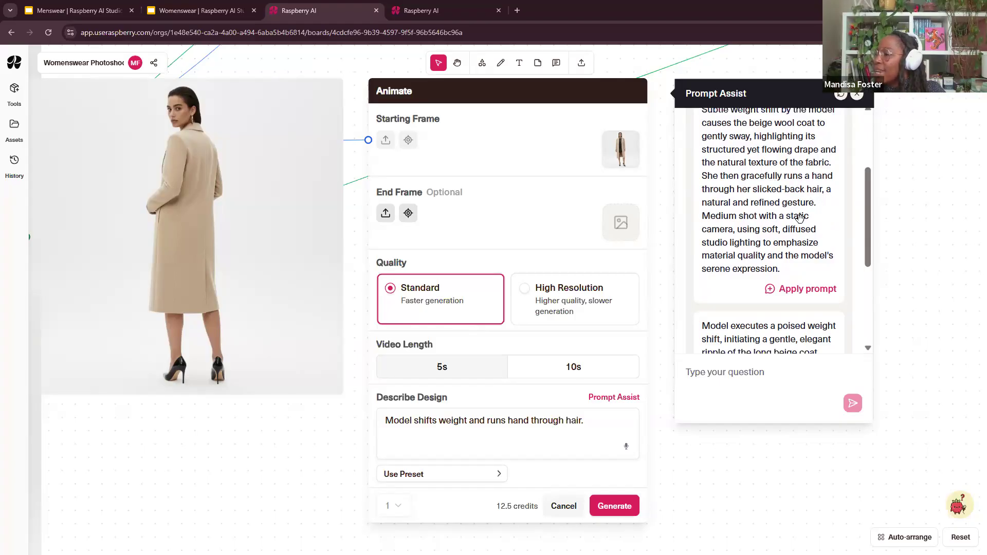
click(808, 289)
click(614, 507)
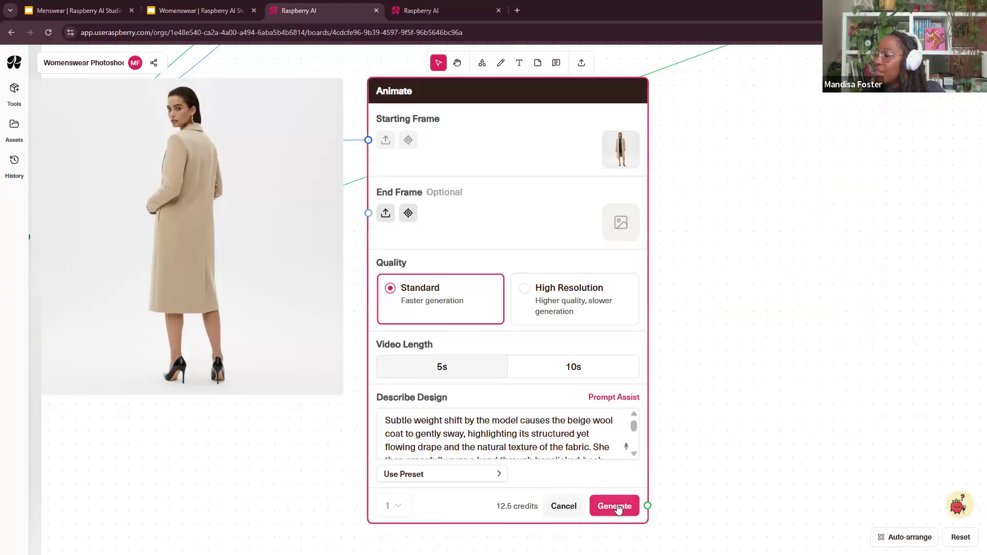
scroll(360, 379, down, 5)
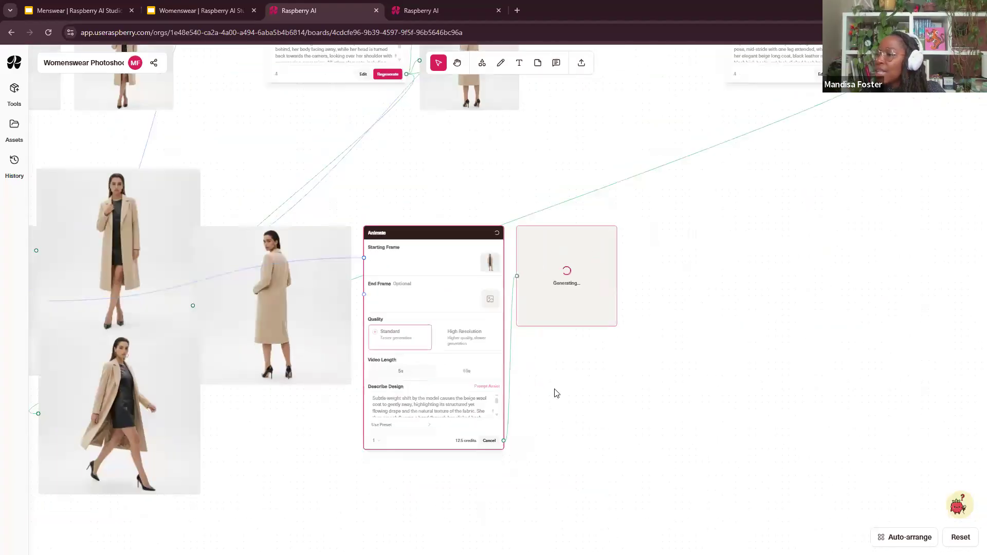
scroll(532, 311, up, 10)
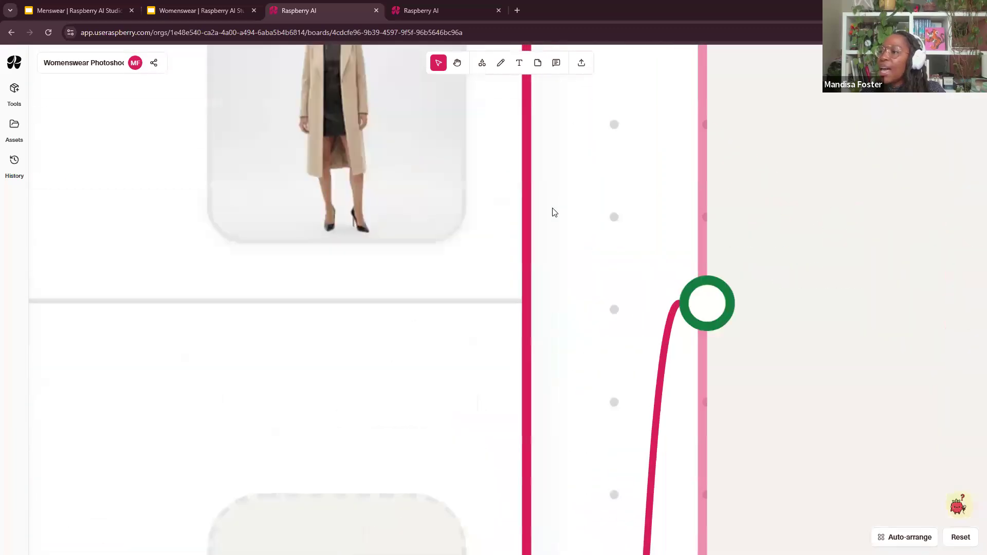
scroll(553, 208, up, 2)
drag(641, 301, 762, 463)
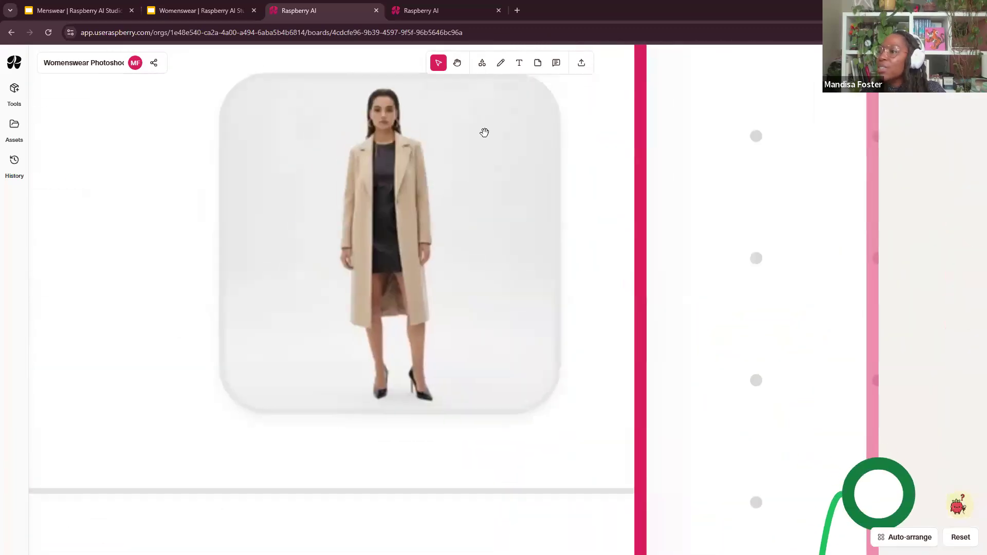
Start a second Animate setup using the front-facing coat image with arms at her sides as the Starting Frame
scroll(529, 375, down, 10)
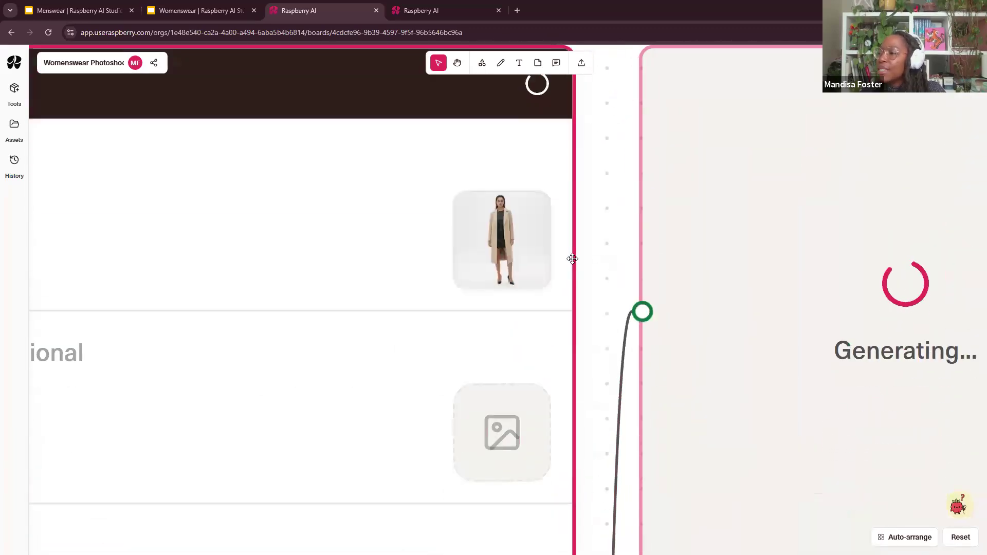
scroll(612, 331, down, 5)
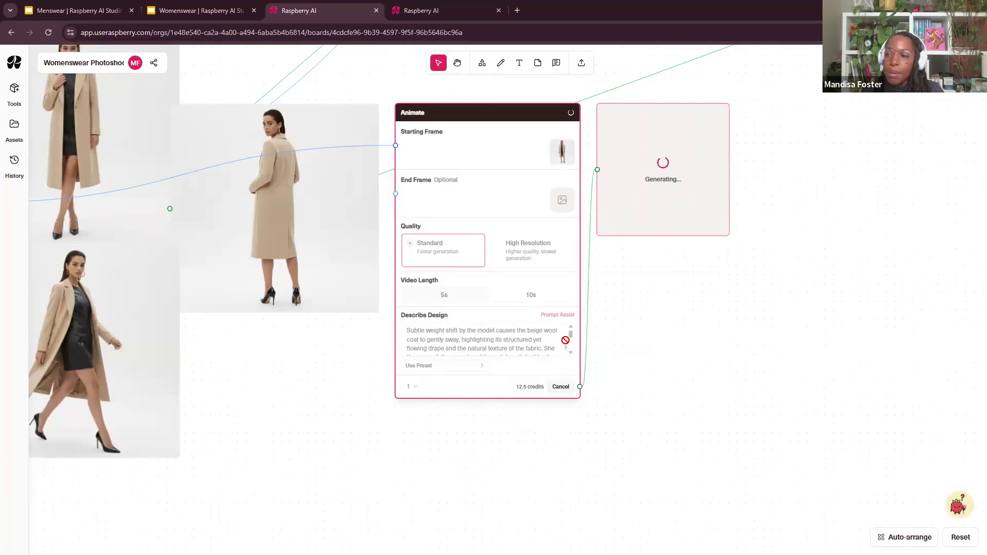
scroll(290, 337, down, 5)
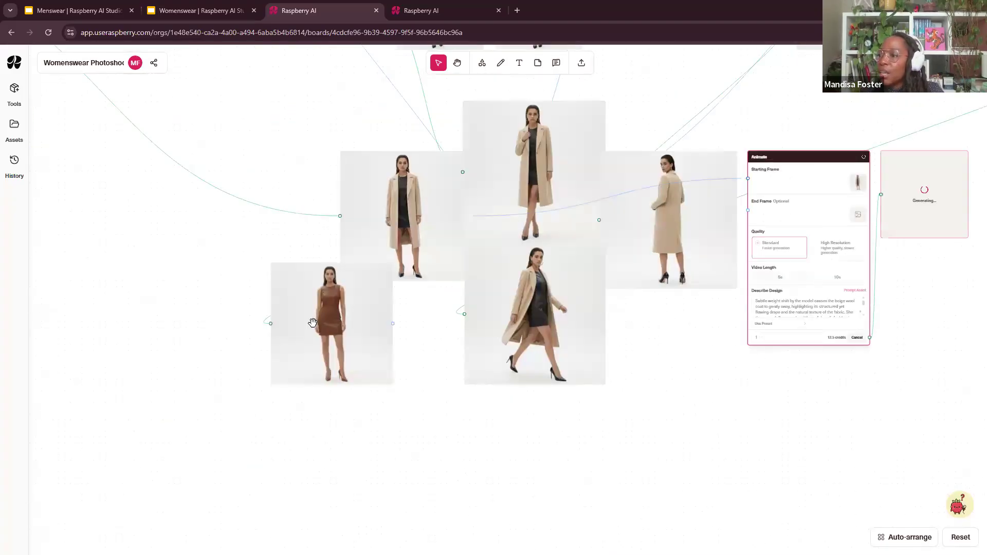
scroll(326, 342, right, 2)
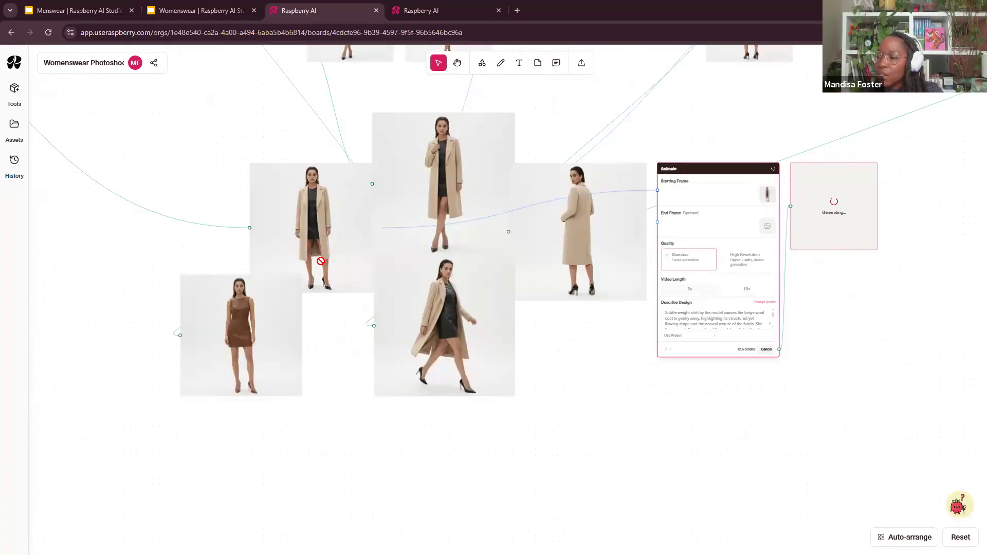
scroll(495, 231, up, 2)
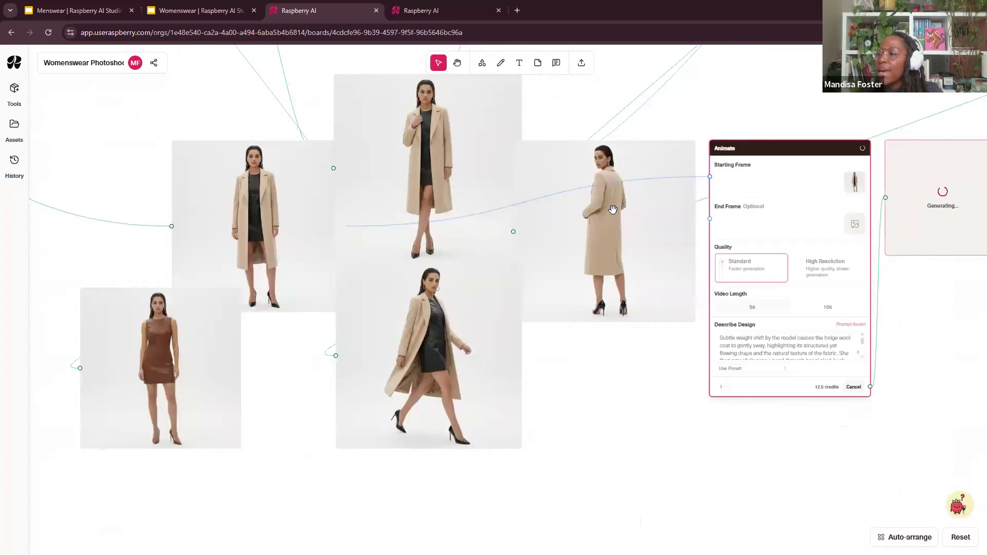
drag(609, 403, 445, 361)
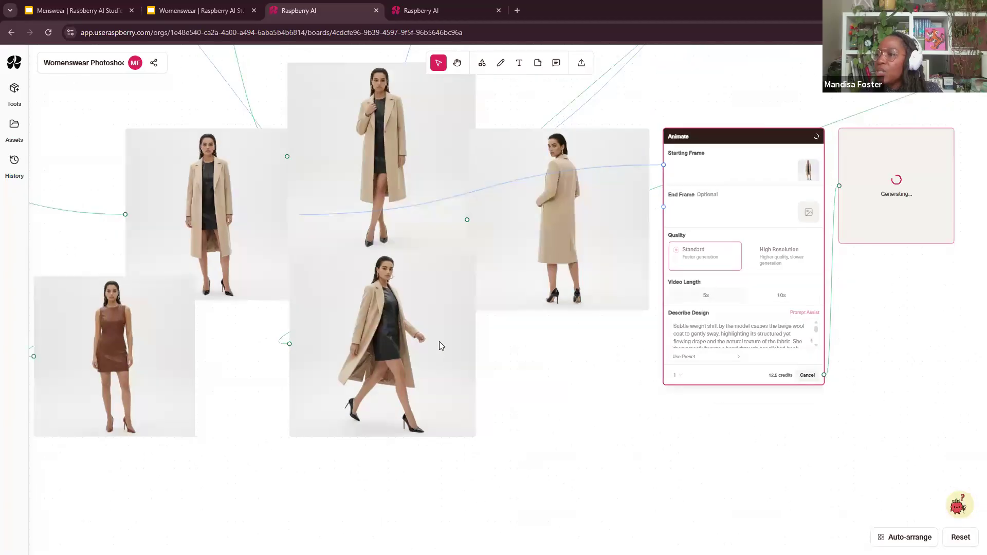
click(102, 170)
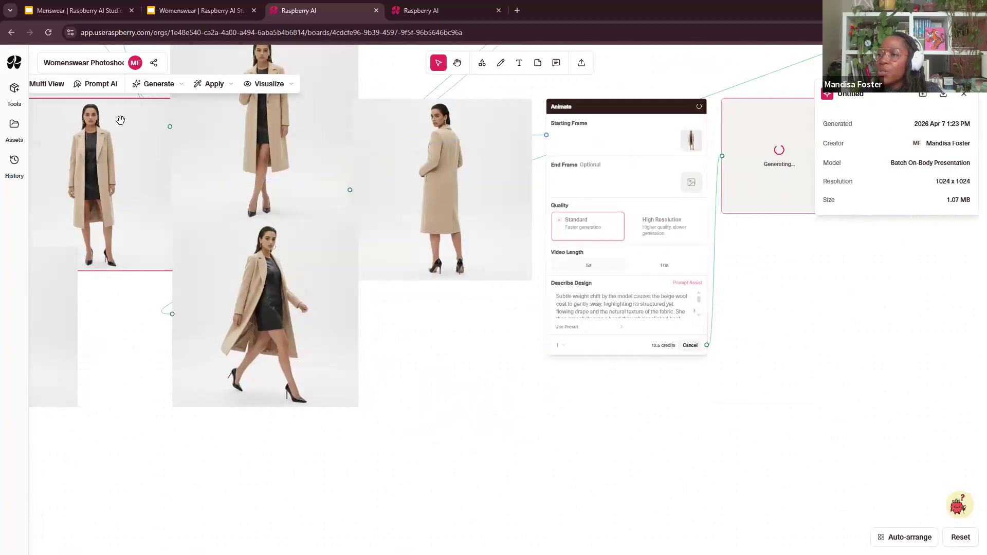
click(276, 88)
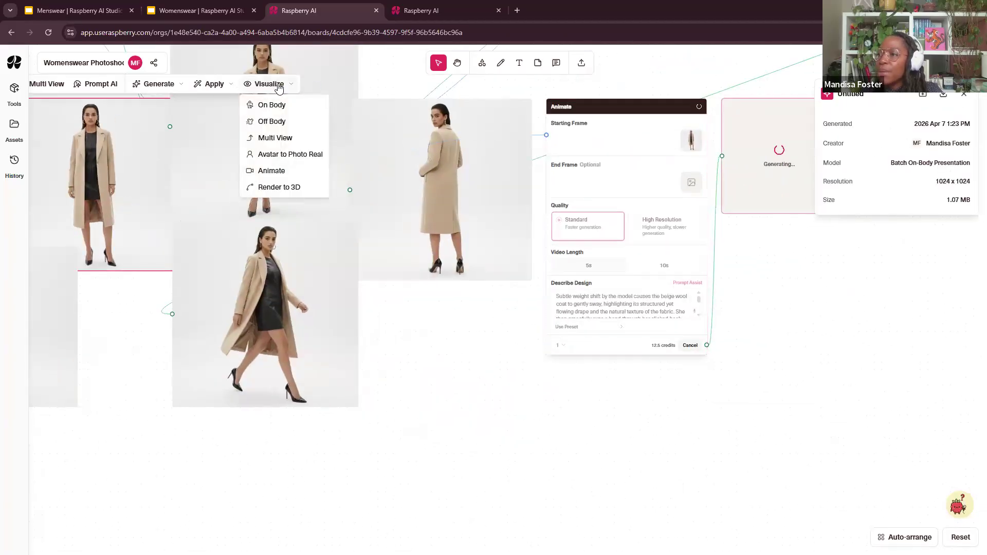
click(272, 171)
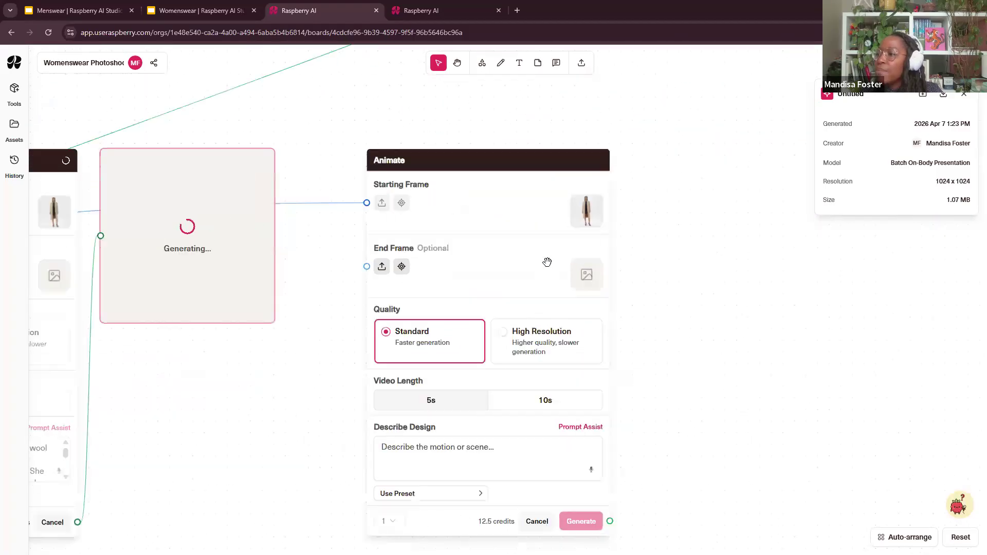
Connect the back-view coat image with the over-the-shoulder look to the new Animate setup as its End Frame
scroll(547, 260, up, 5)
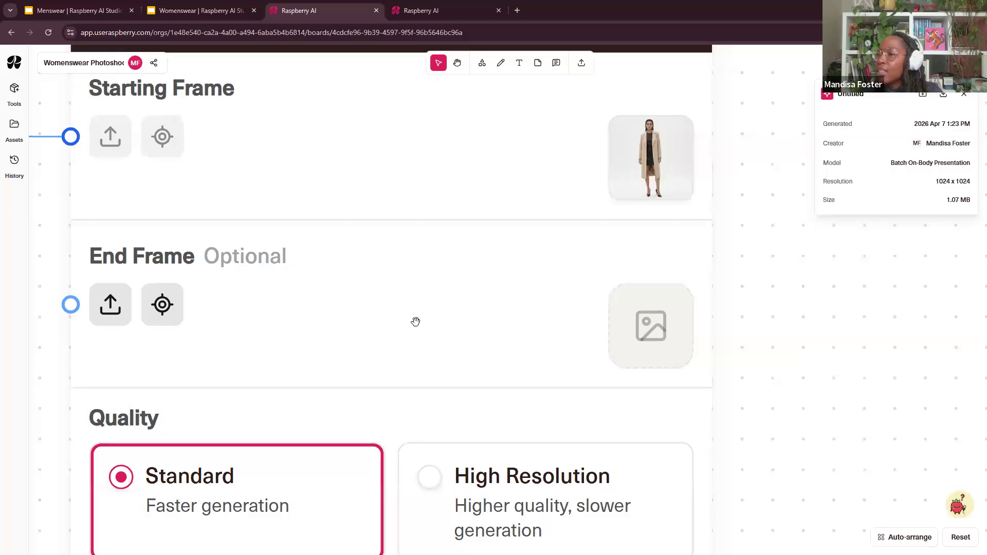
scroll(416, 322, down, 5)
drag(288, 392, 745, 239)
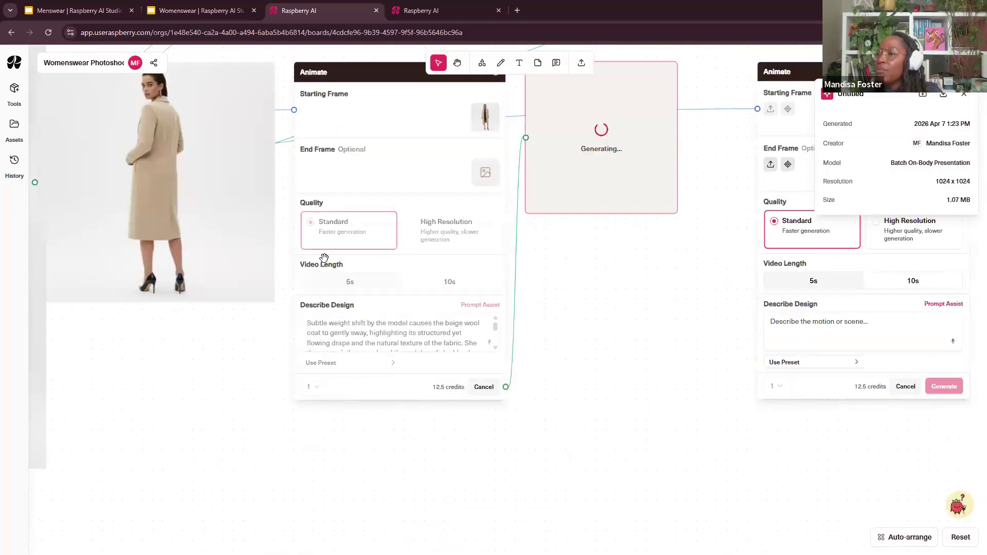
drag(213, 182, 792, 183)
drag(708, 280, 243, 357)
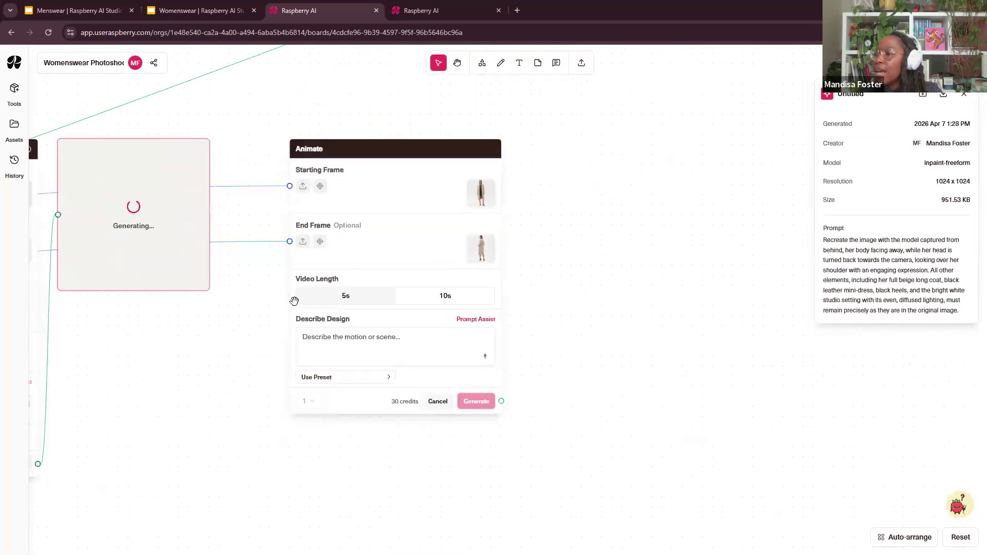
Enter the motion prompt "model turns around" for the start-to-end-frame animation and generate the 5s video
scroll(293, 302, up, 5)
drag(533, 224, 348, 416)
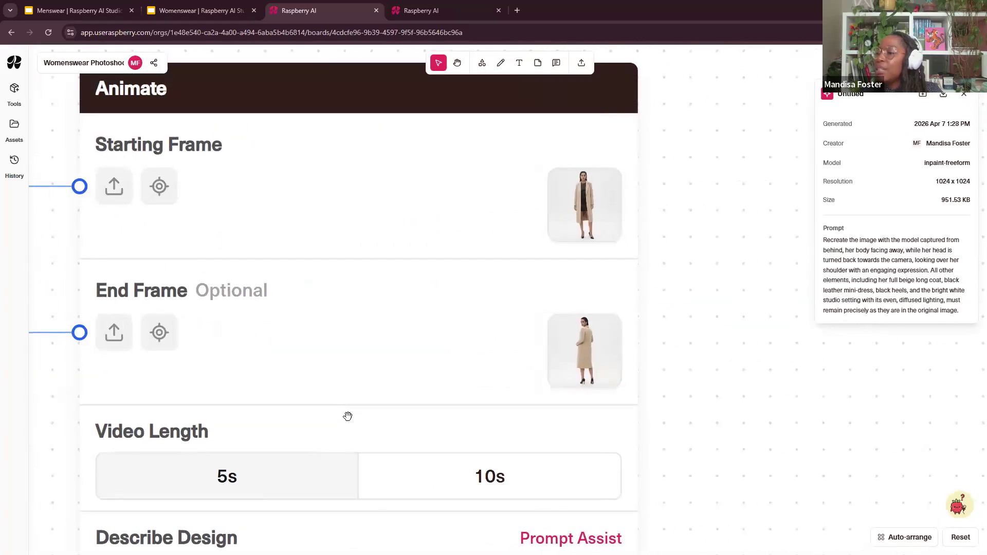
scroll(351, 428, down, 3)
drag(469, 460, 511, 370)
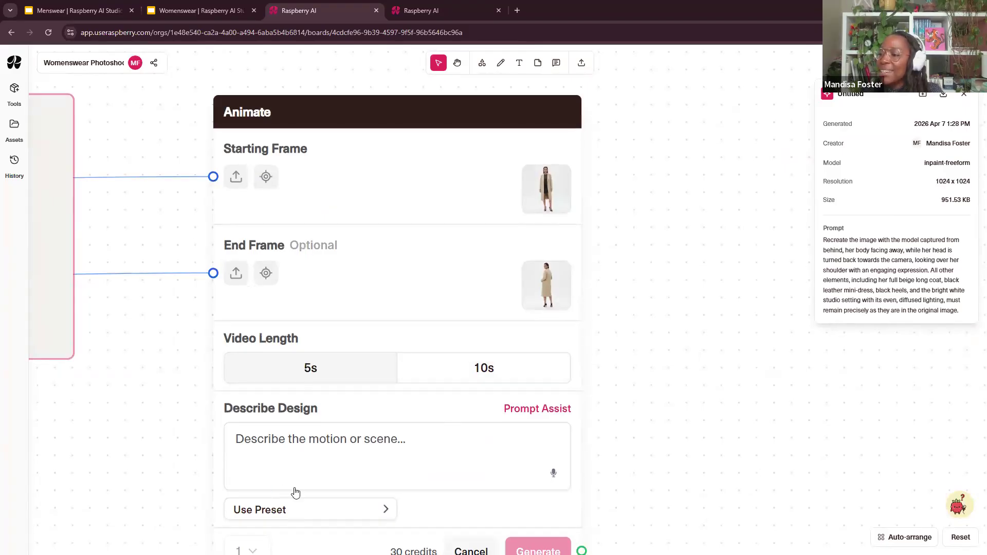
drag(526, 434, 540, 387)
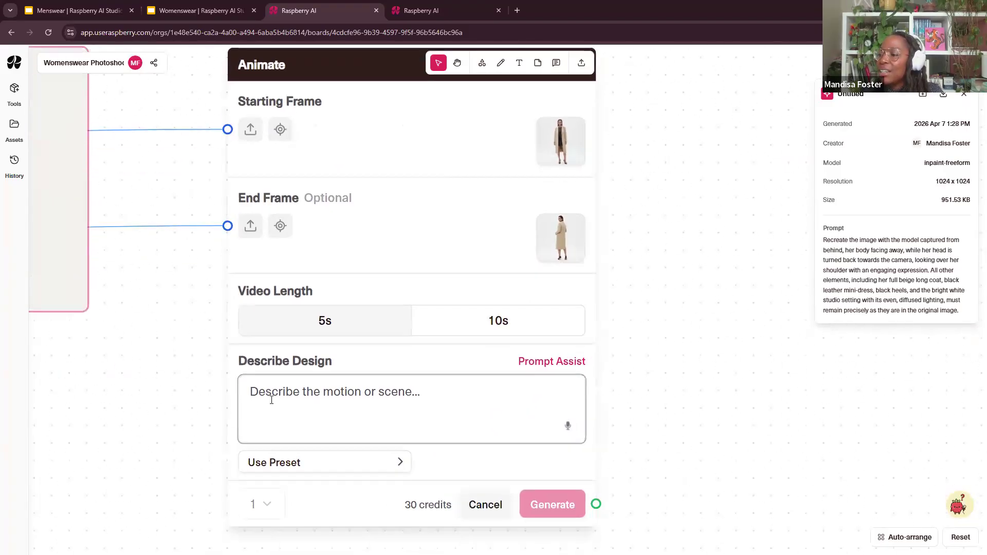
click(264, 401)
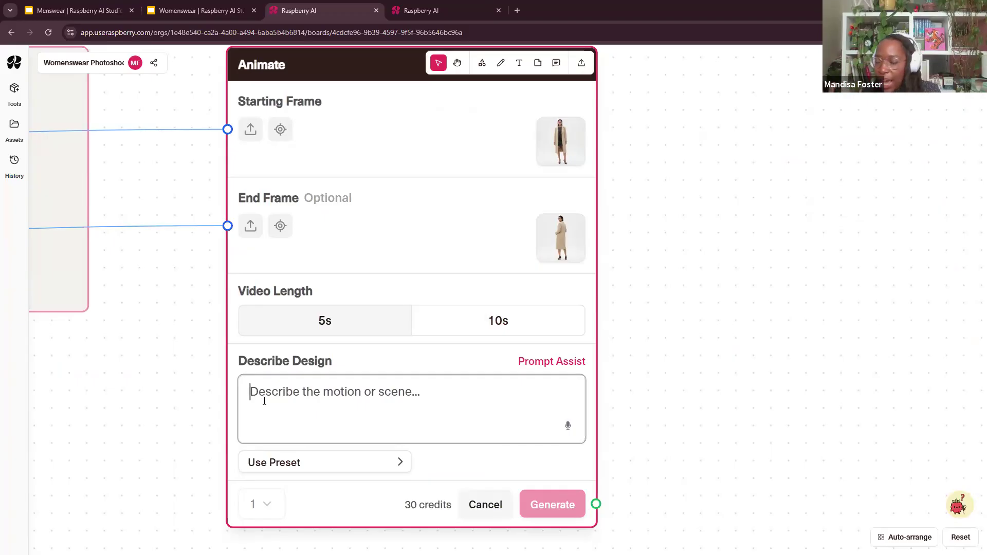
text(model turns around)
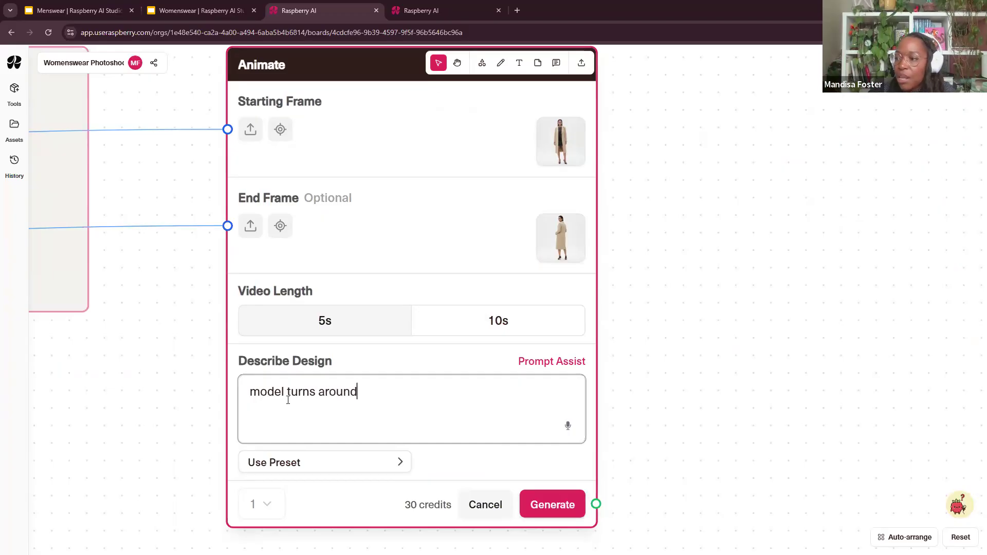
click(547, 504)
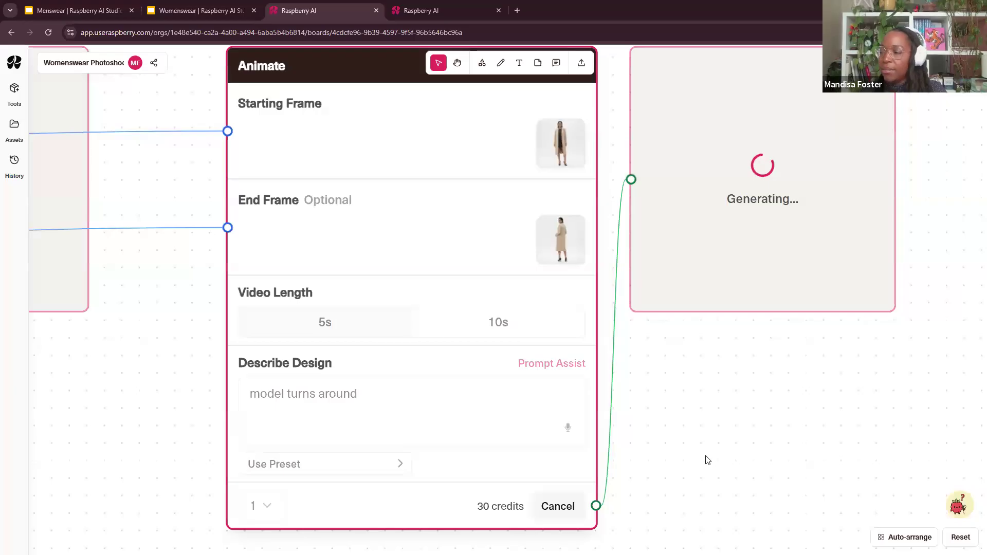
Play the finished hair-gesture animation up close and replay it beside its Animate setup
scroll(669, 425, down, 5)
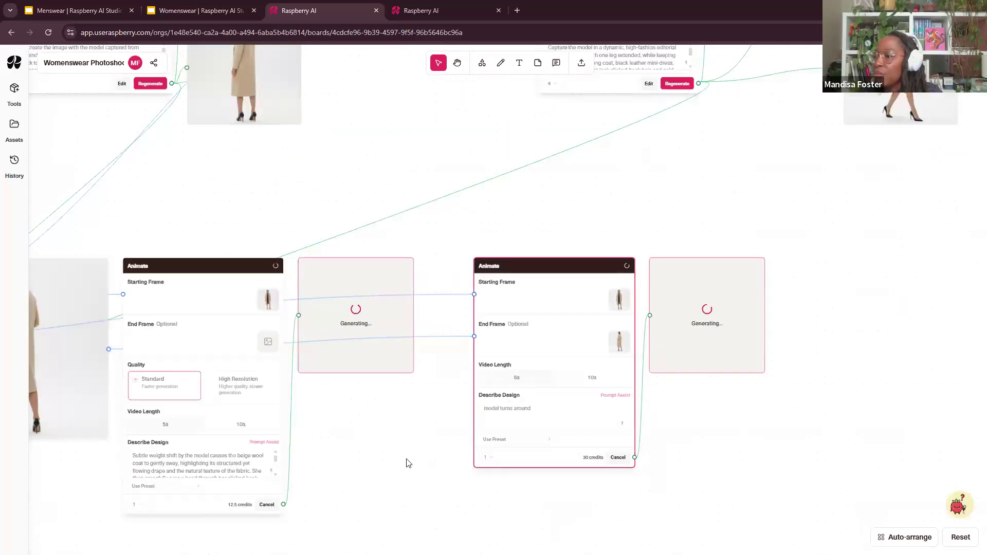
scroll(451, 435, down, 1)
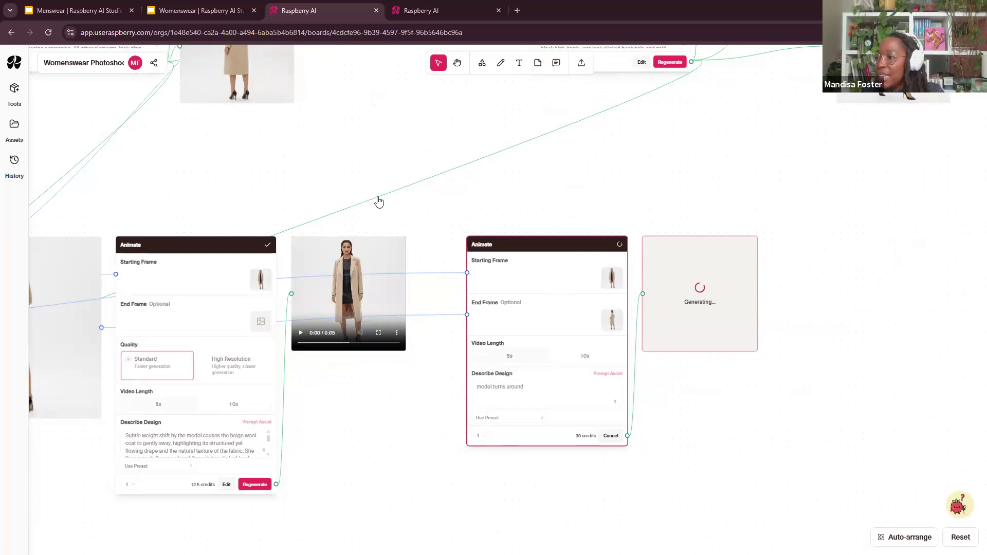
scroll(326, 235, up, 5)
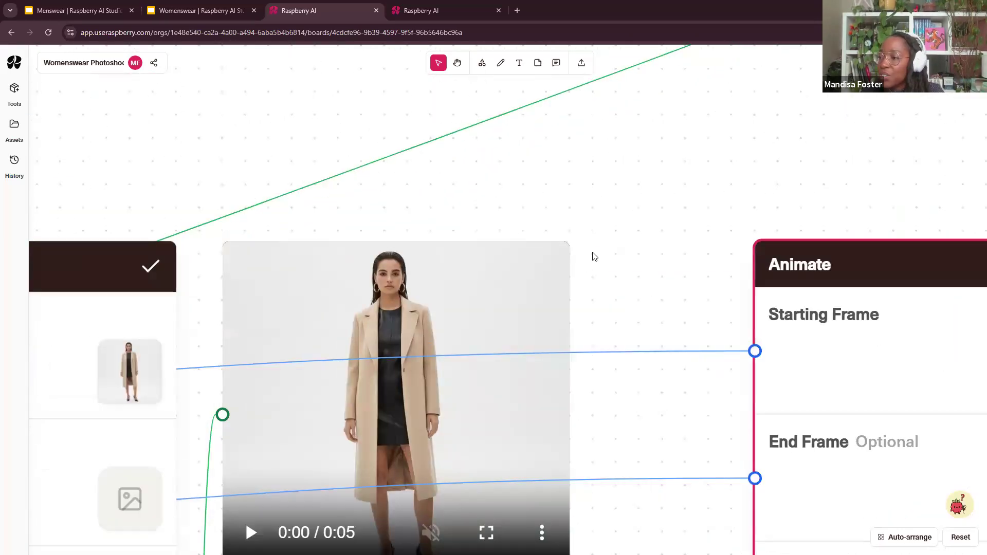
scroll(595, 257, down, 2)
scroll(595, 257, left, 2)
click(586, 402)
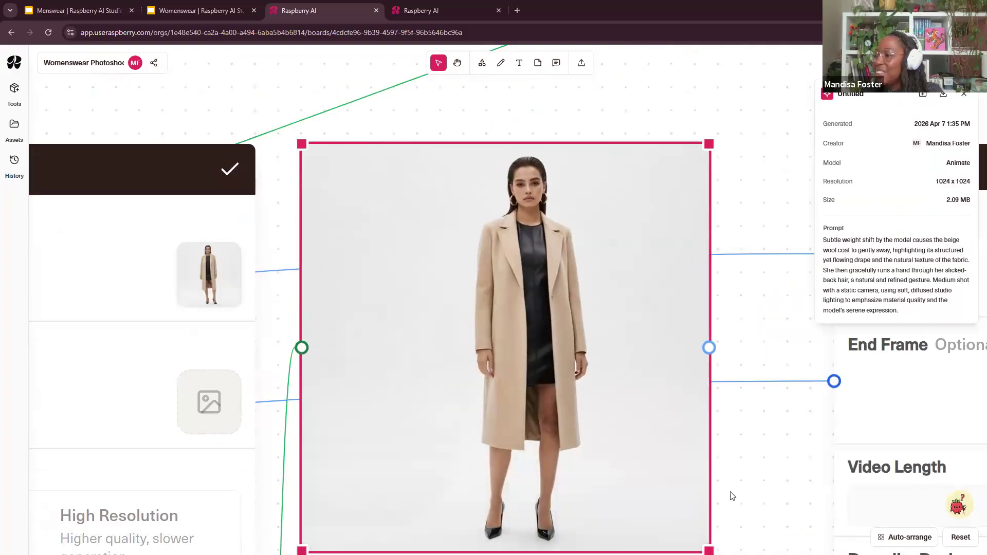
scroll(733, 496, down, 2)
scroll(733, 496, right, 1)
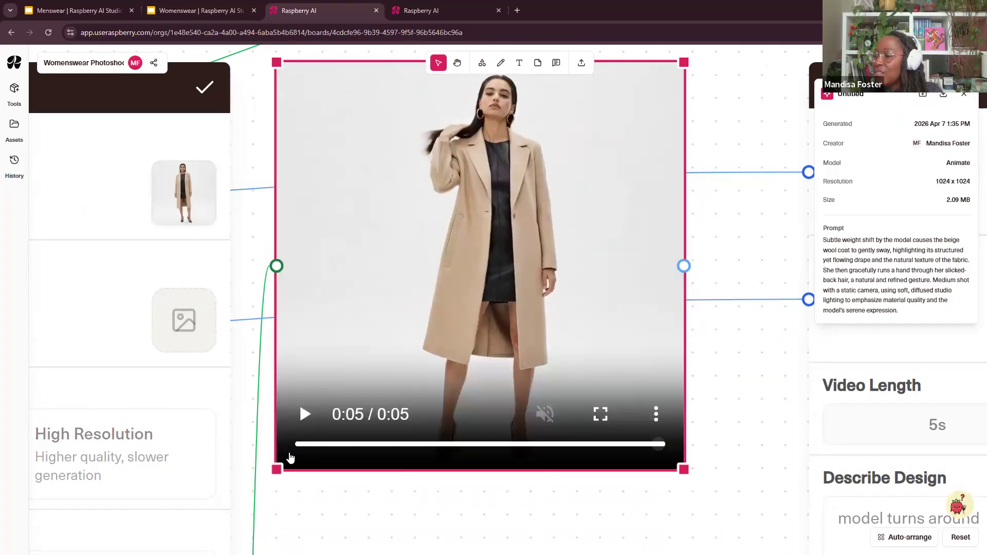
click(302, 414)
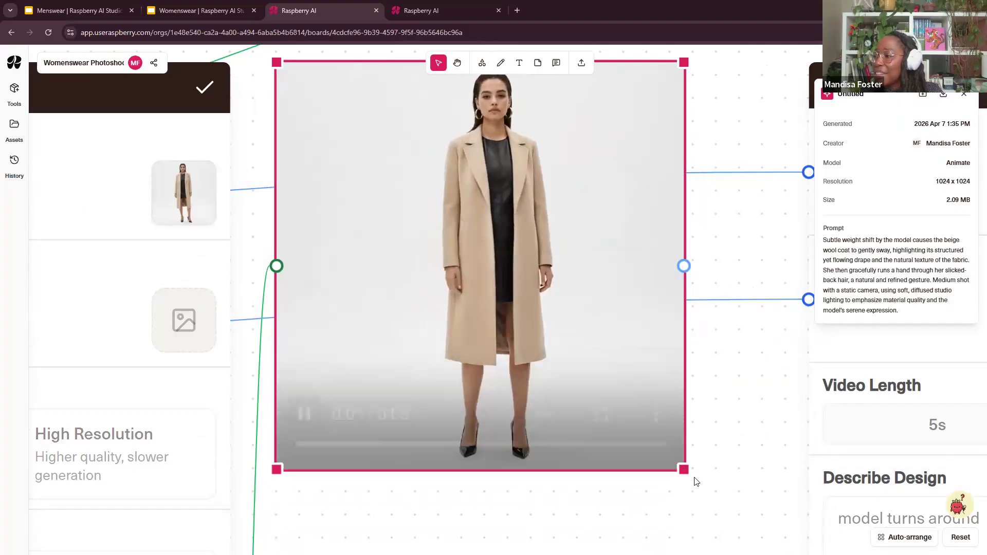
scroll(740, 506, down, 3)
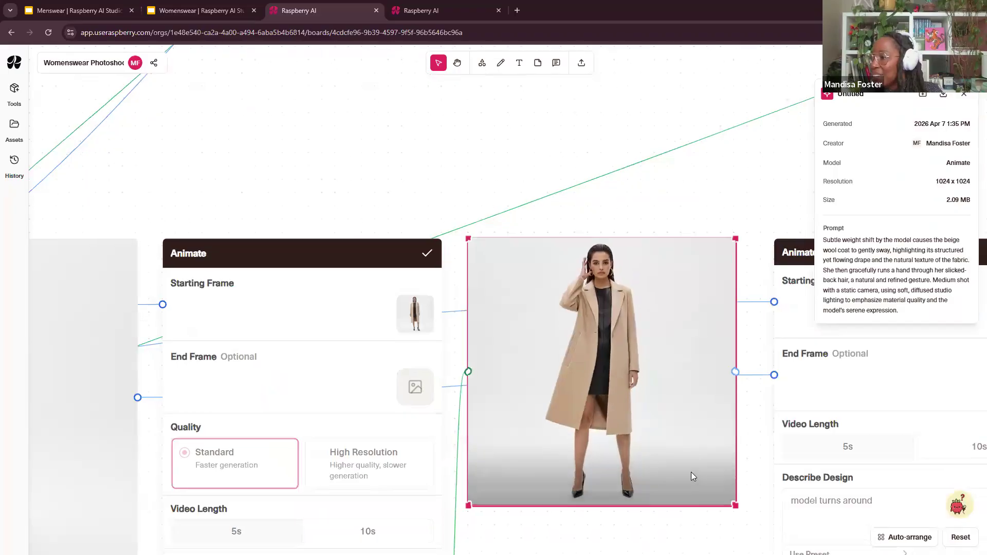
scroll(692, 477, down, 3)
scroll(691, 476, right, 3)
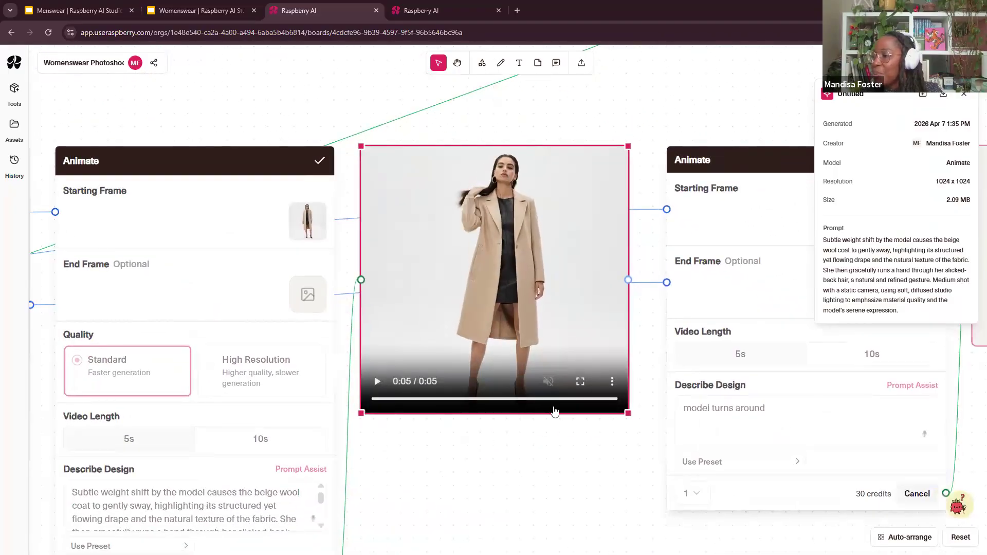
click(374, 382)
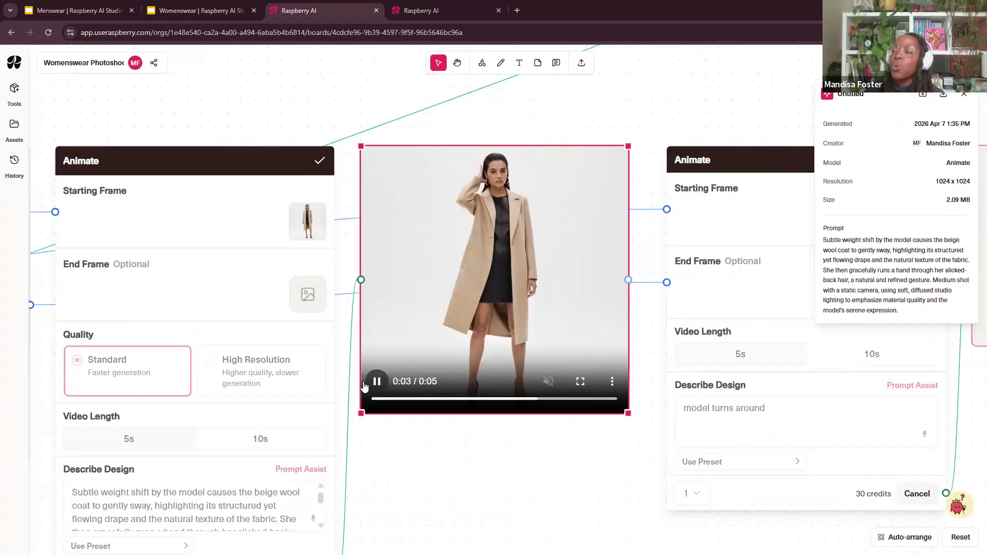
Look over the coat pose images on the board and return to the pending turnaround animation
scroll(639, 401, down, 1)
drag(639, 401, 951, 360)
drag(295, 372, 655, 340)
drag(451, 374, 415, 274)
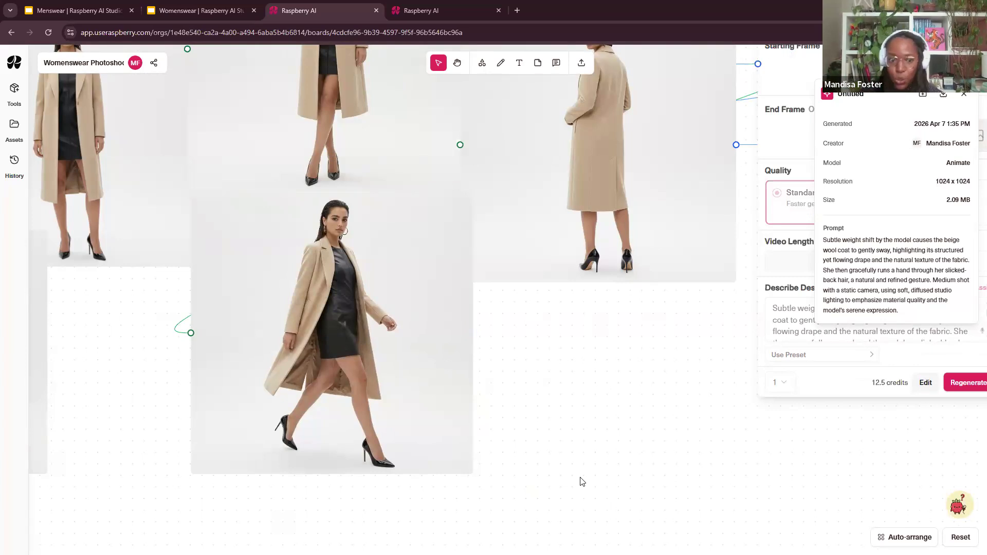
drag(698, 393, 193, 370)
drag(557, 361, 279, 431)
mouse_move(615, 381)
mouse_down()
mouse_move(340, 416)
mouse_move(522, 420)
mouse_up()
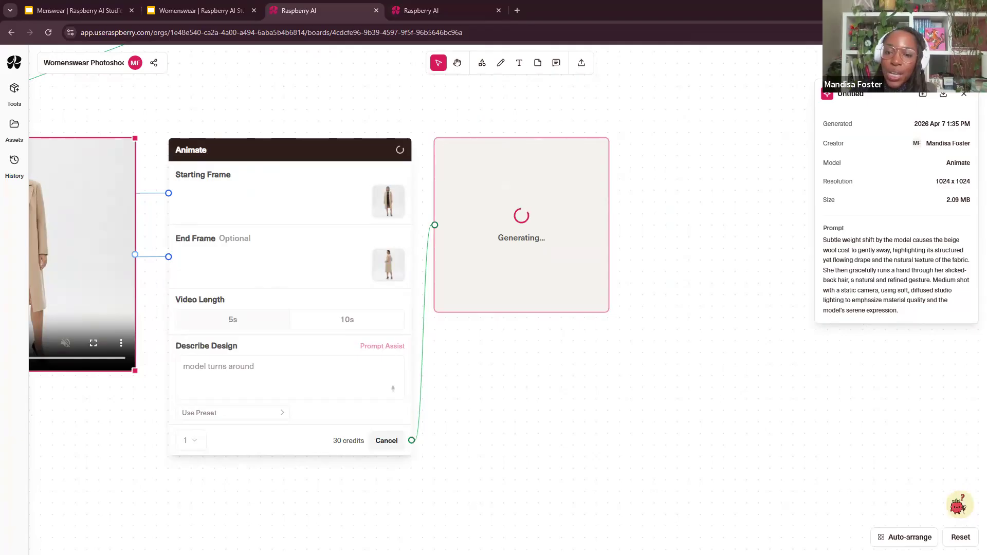
Switch to the Womenswear presentation in Google Slides, advance to the five-step photoshoot recap slide and play its animation video
click(215, 12)
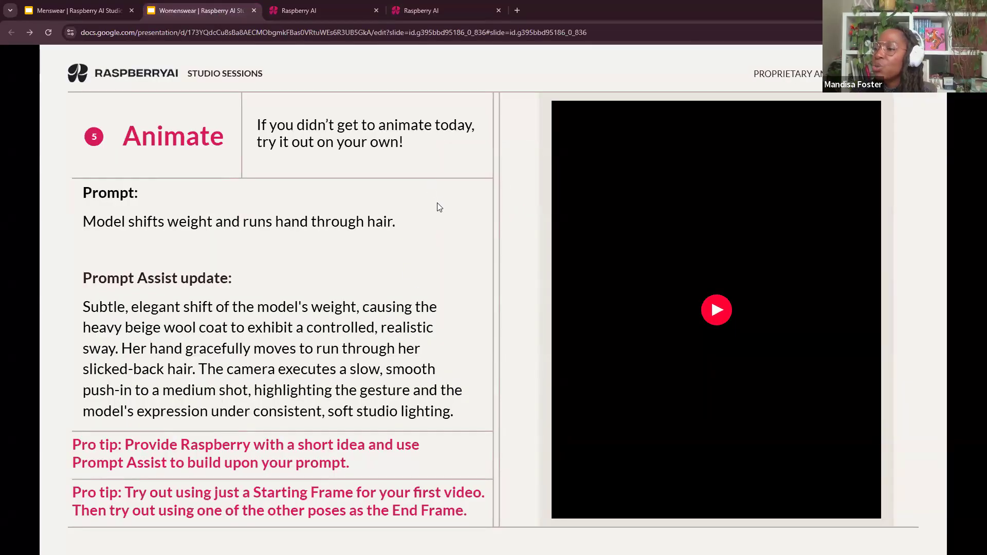
key(Right)
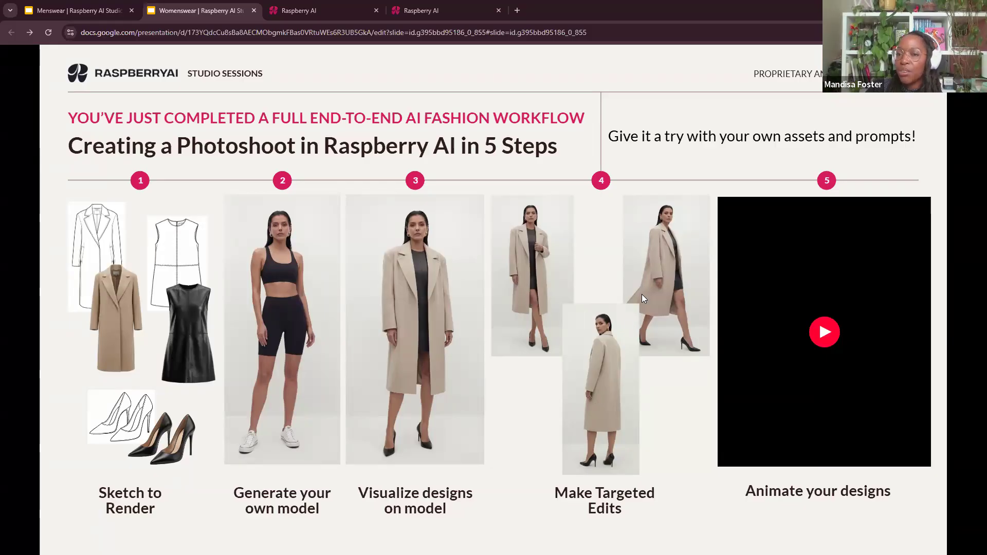
click(822, 331)
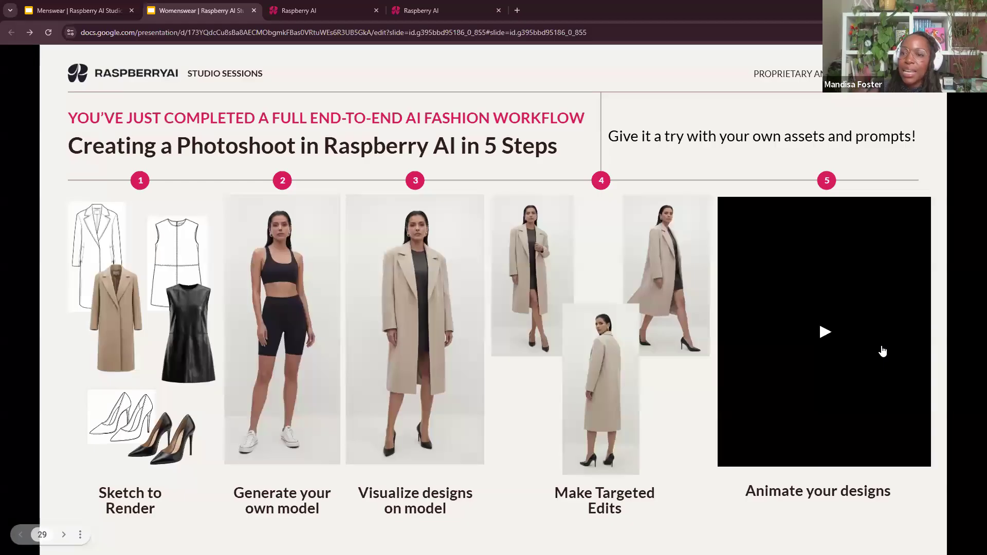
click(823, 331)
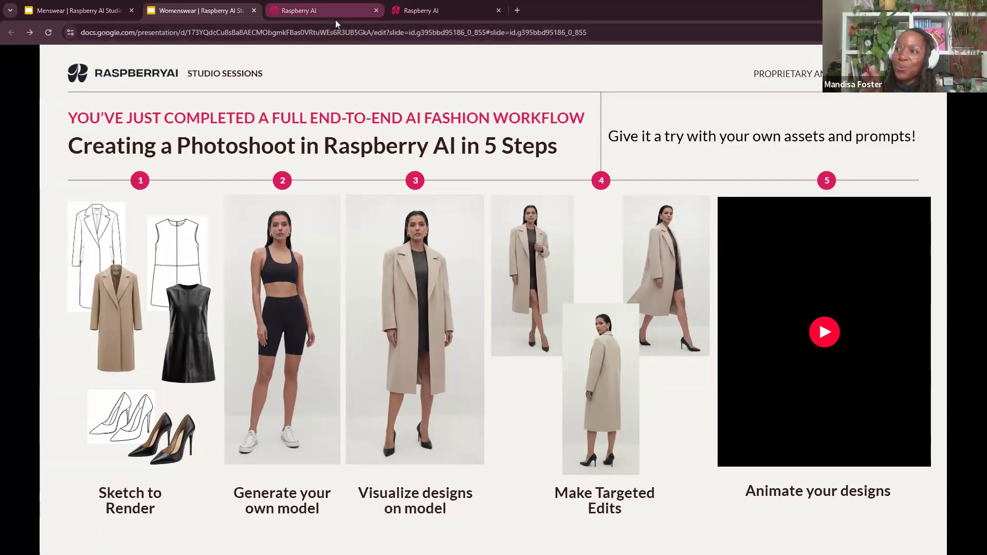
Return to the Raspberry AI board and check the turnaround animation alongside the finished video
click(326, 10)
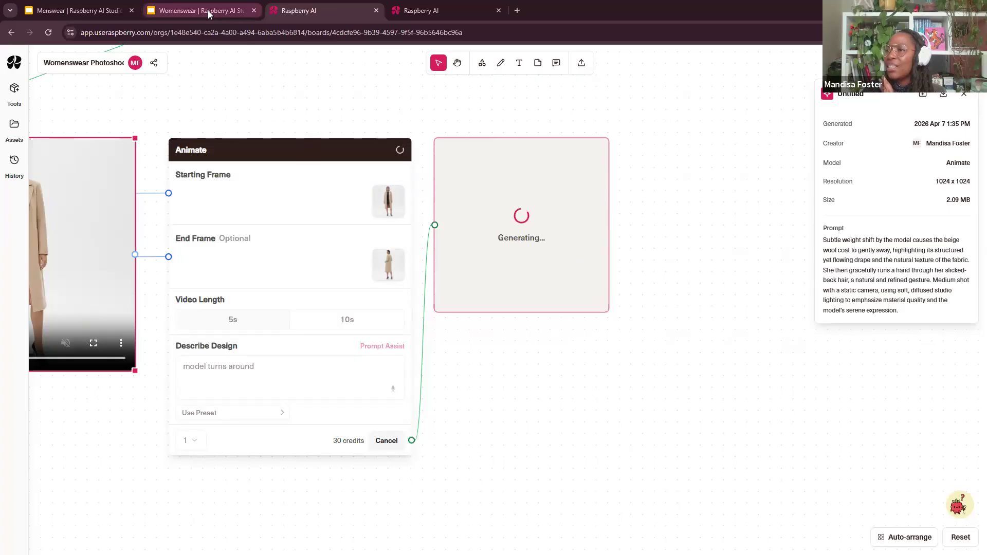
scroll(321, 137, down, 3)
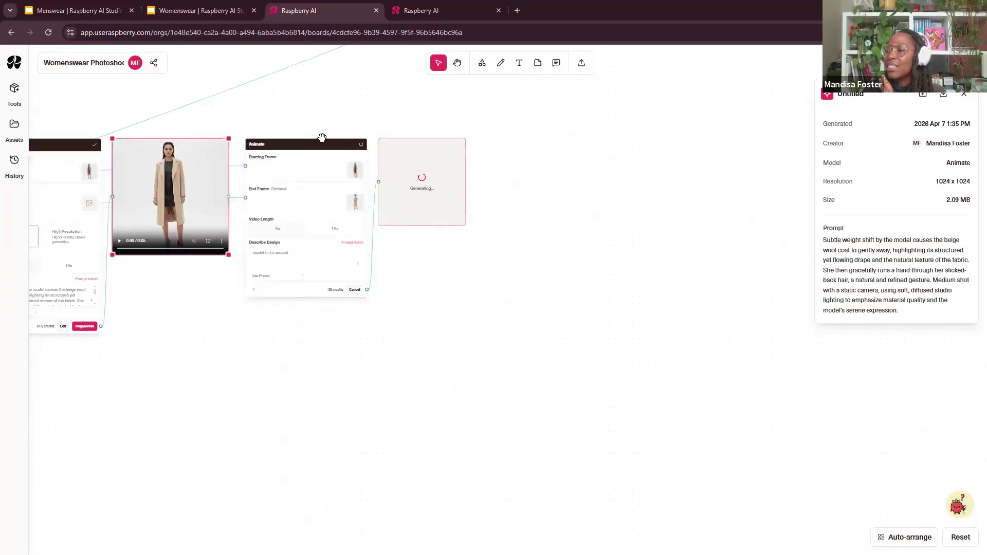
Delete the star, the two squares and the arrow shapes above the first On Body block and its images
scroll(322, 137, down, 1)
scroll(220, 302, up, 1)
drag(220, 302, 696, 418)
scroll(303, 243, down, 1)
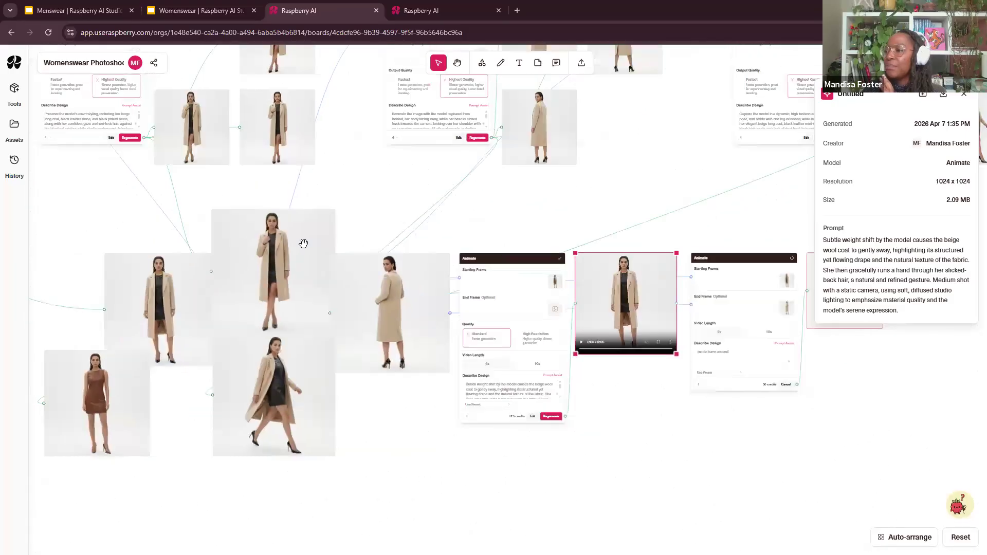
scroll(304, 243, down, 2)
drag(289, 226, 424, 266)
drag(223, 242, 485, 289)
drag(254, 300, 582, 303)
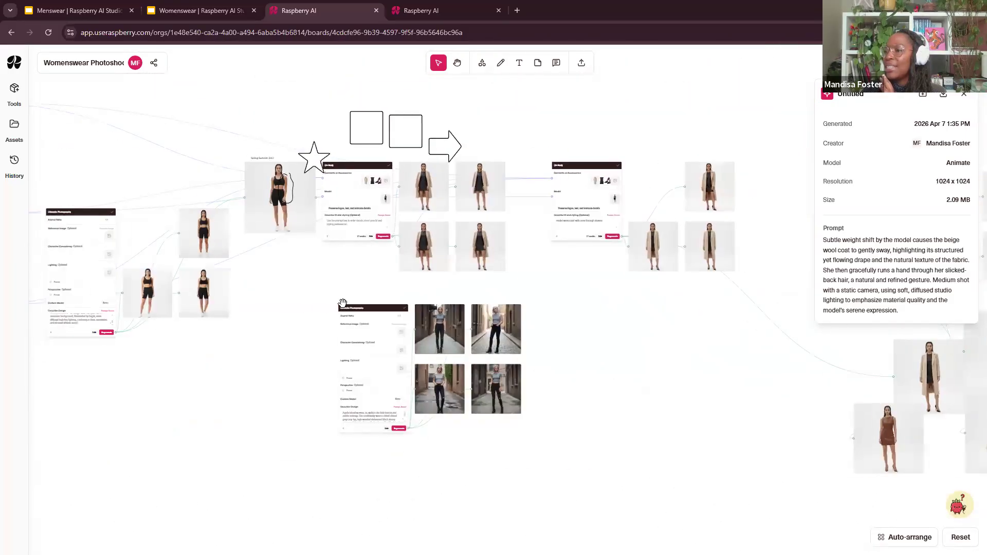
click(314, 156)
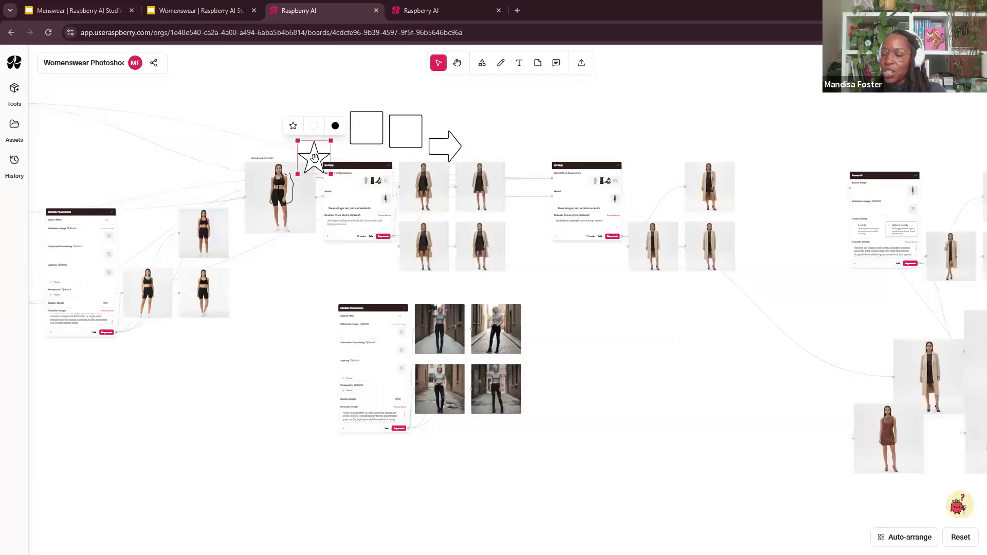
key(Delete)
click(366, 128)
key(Delete)
click(405, 134)
key(Delete)
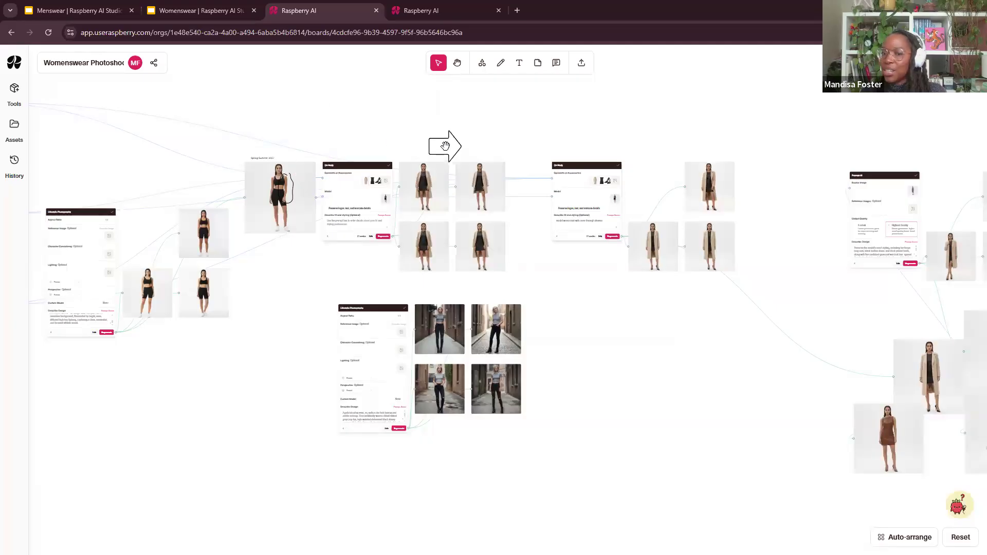
click(446, 144)
key(Delete)
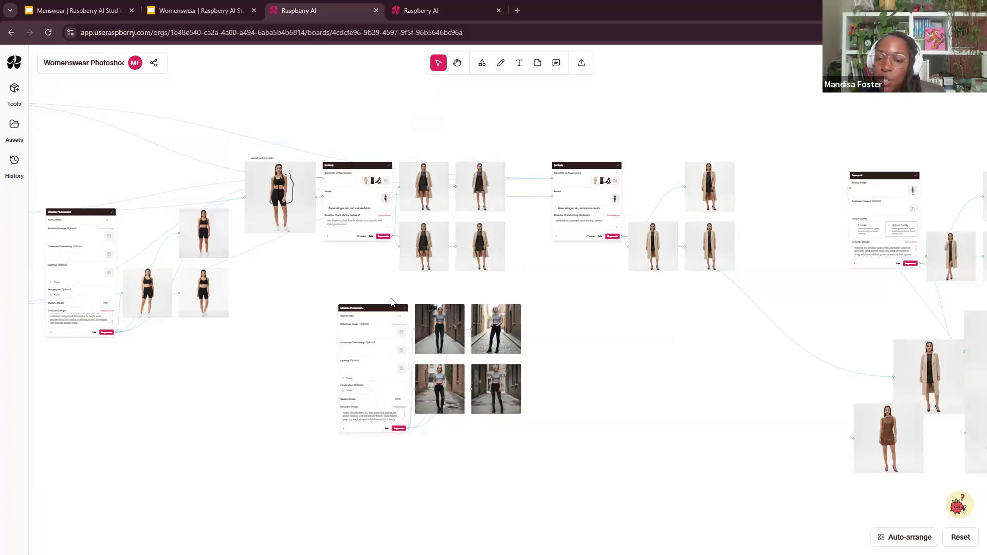
Review the beige coat render and follow its connections to the On Body block and the dressed model images
drag(281, 338, 876, 363)
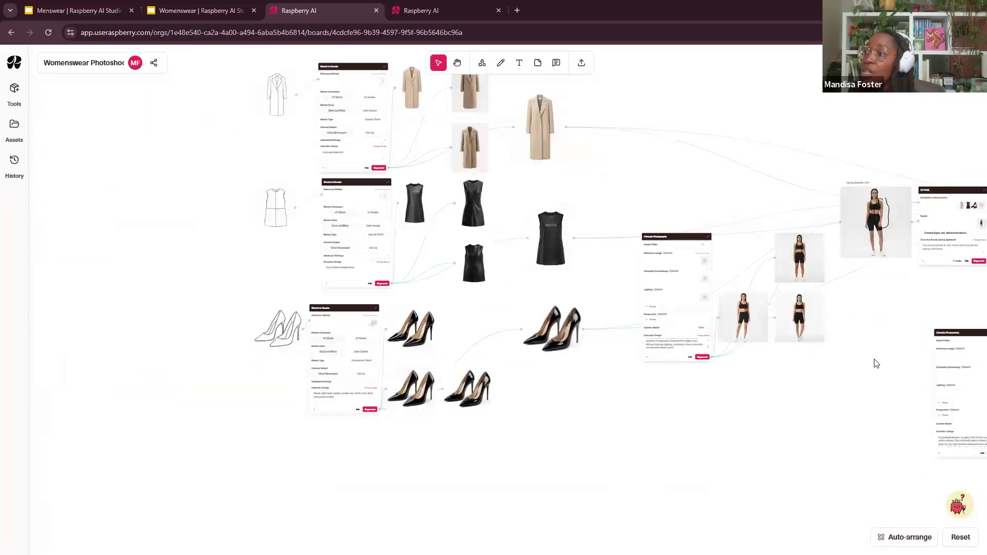
scroll(530, 191, up, 6)
click(654, 287)
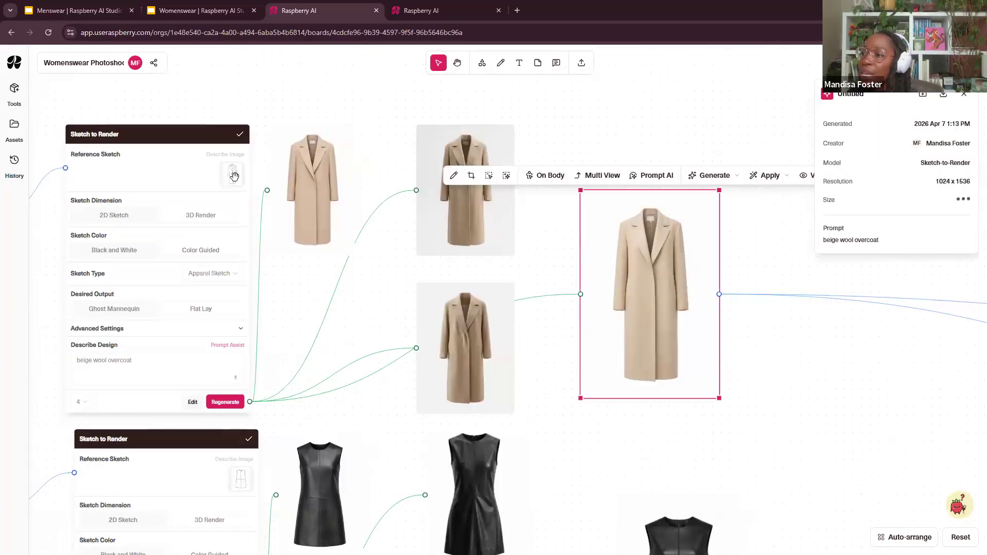
drag(425, 327, 7, 274)
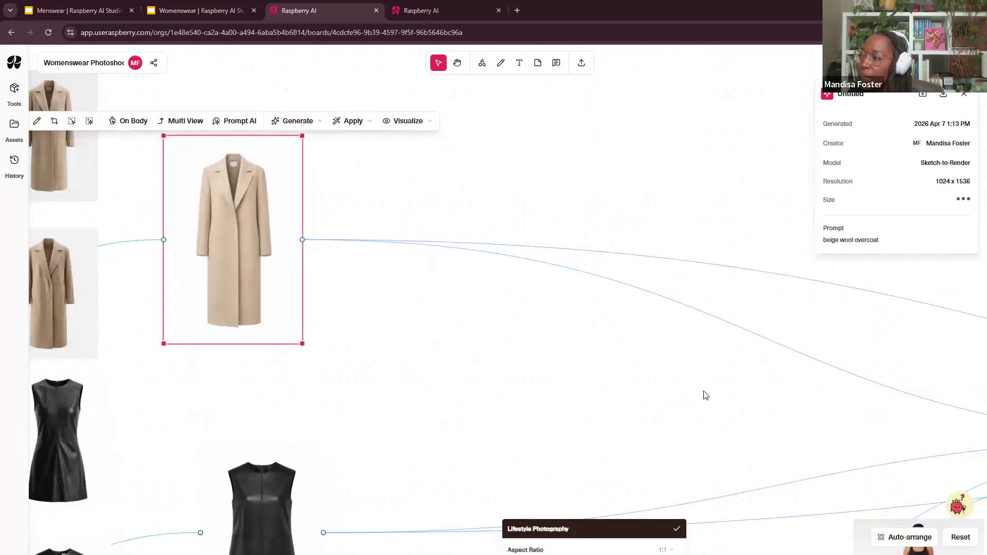
drag(798, 430, 306, 319)
drag(134, 297, 876, 420)
drag(464, 293, 510, 324)
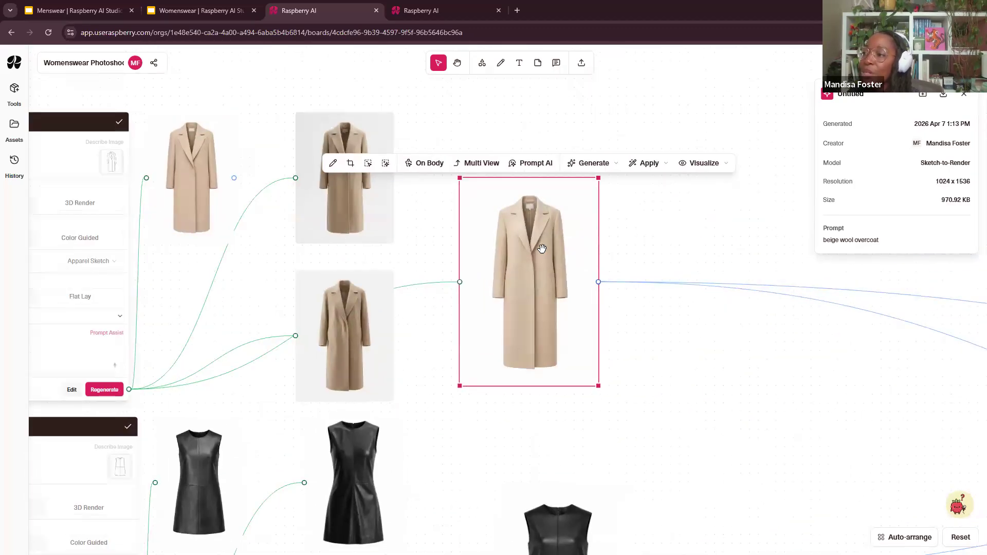
drag(883, 404, 485, 305)
drag(648, 353, 339, 270)
drag(935, 393, 400, 309)
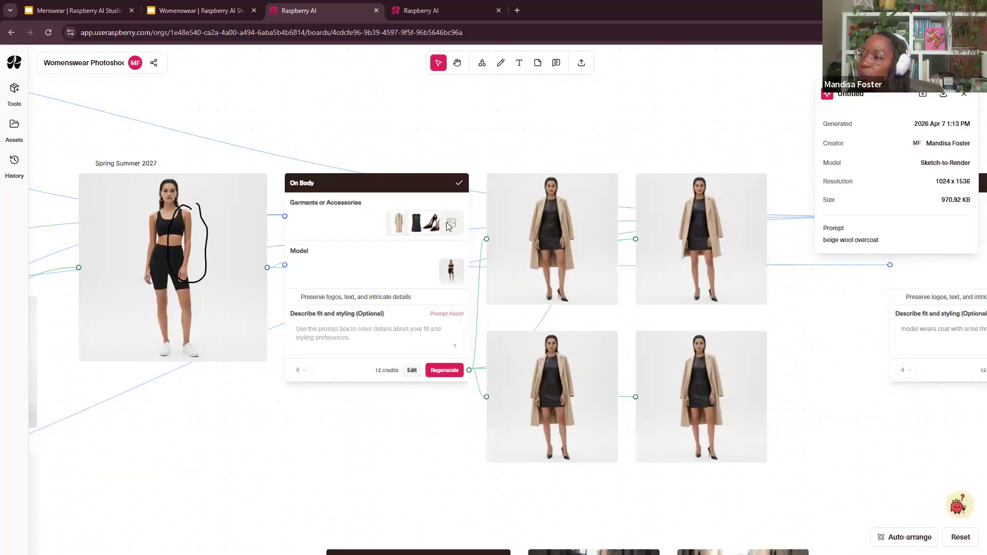
Examine the Lifestyle Photography block and the activewear model images it generated
scroll(694, 190, left, 10)
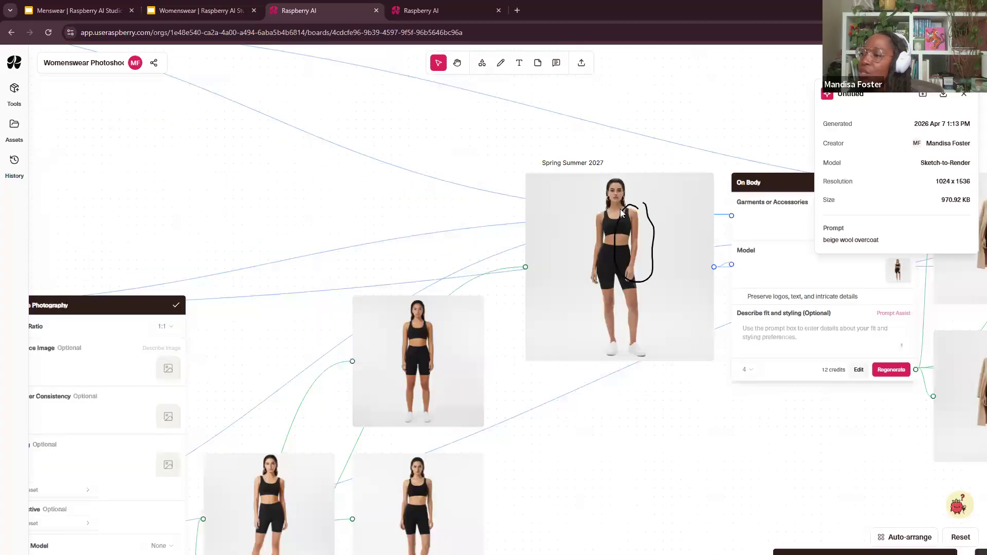
scroll(620, 209, down, 2)
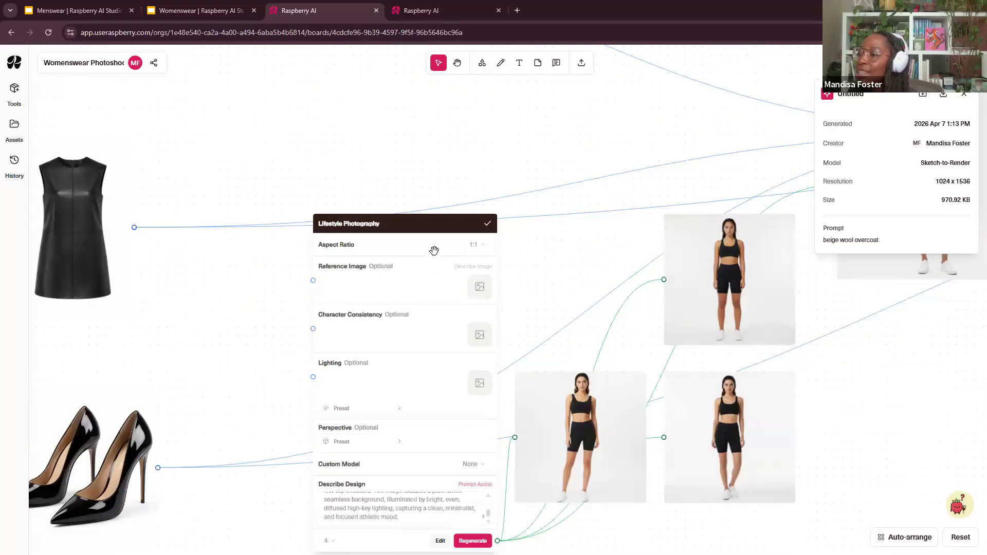
scroll(442, 246, up, 5)
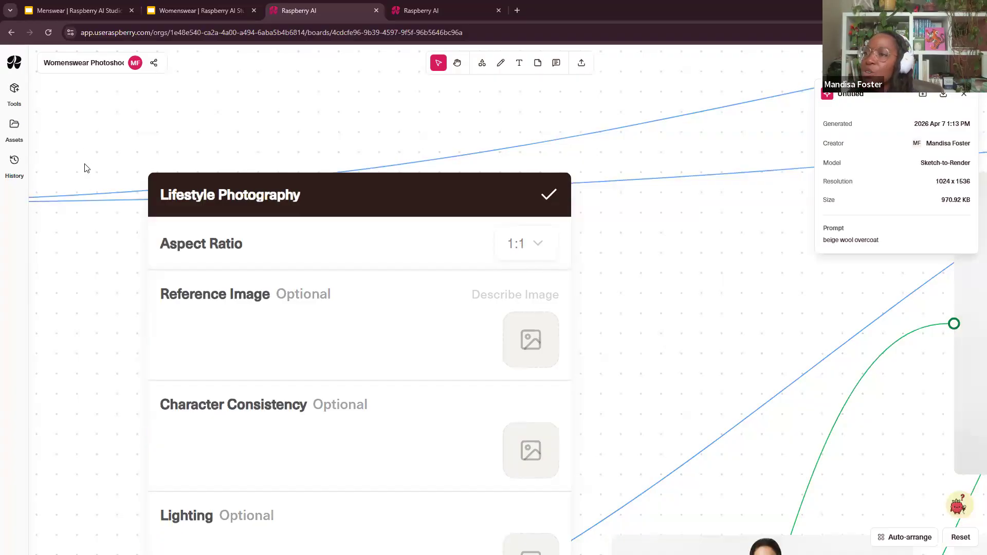
scroll(86, 168, down, 7)
Add a Lifestyle Photography block to the empty canvas below the heels and view its aspect ratio options
drag(119, 267, 287, 141)
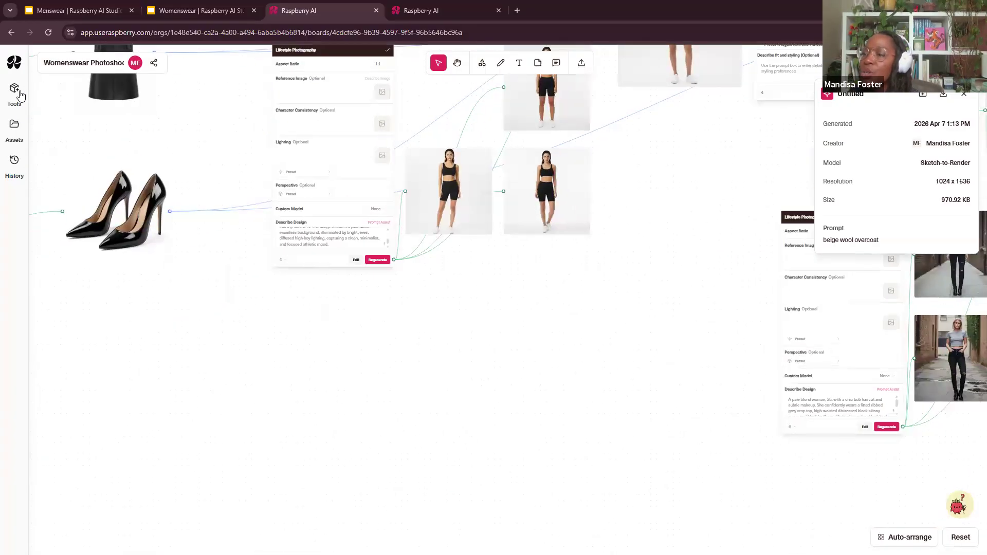
click(20, 95)
drag(148, 116, 465, 346)
scroll(556, 386, up, 8)
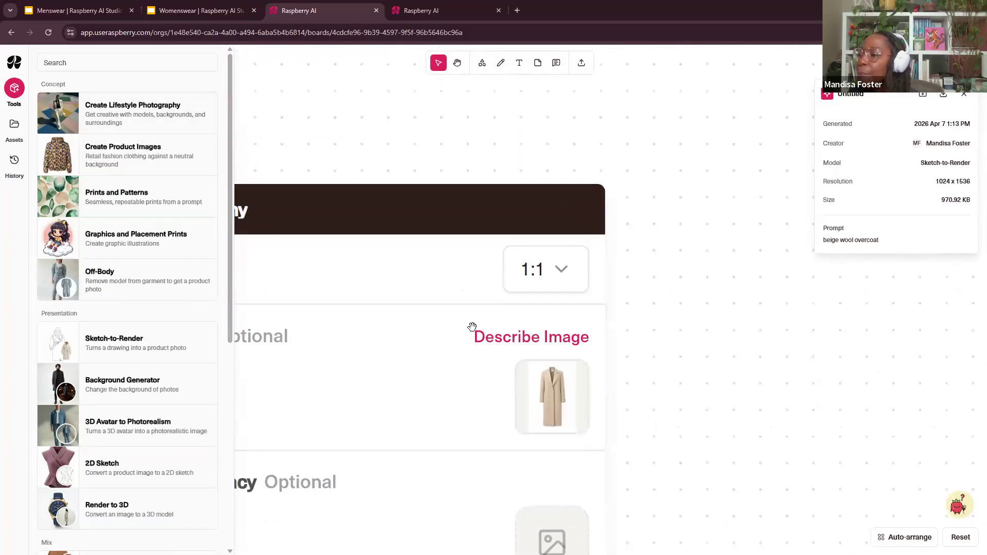
click(647, 281)
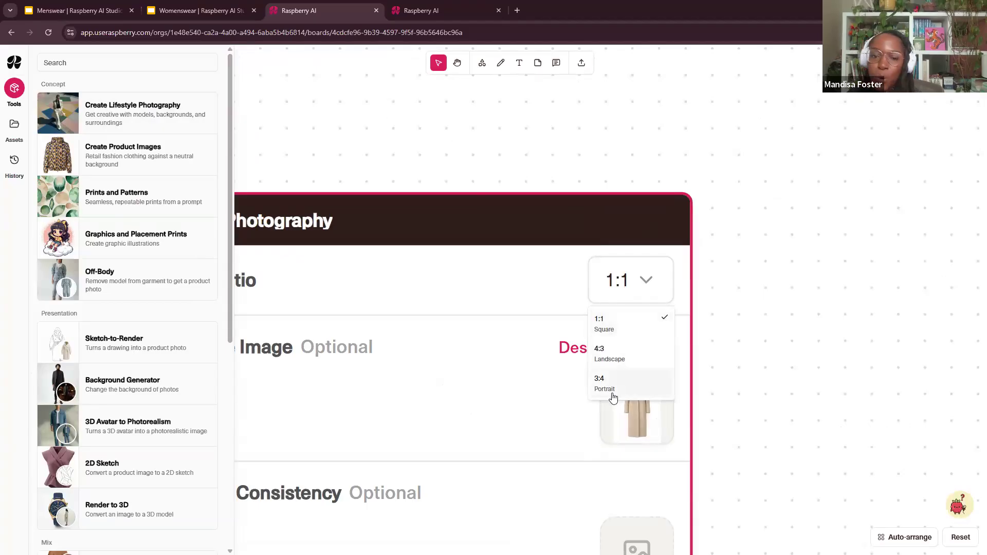
click(777, 235)
Delete the newly added Lifestyle Photography block
scroll(454, 295, down, 7)
drag(443, 382, 602, 266)
click(337, 198)
scroll(355, 177, down, 2)
drag(429, 139, 308, 283)
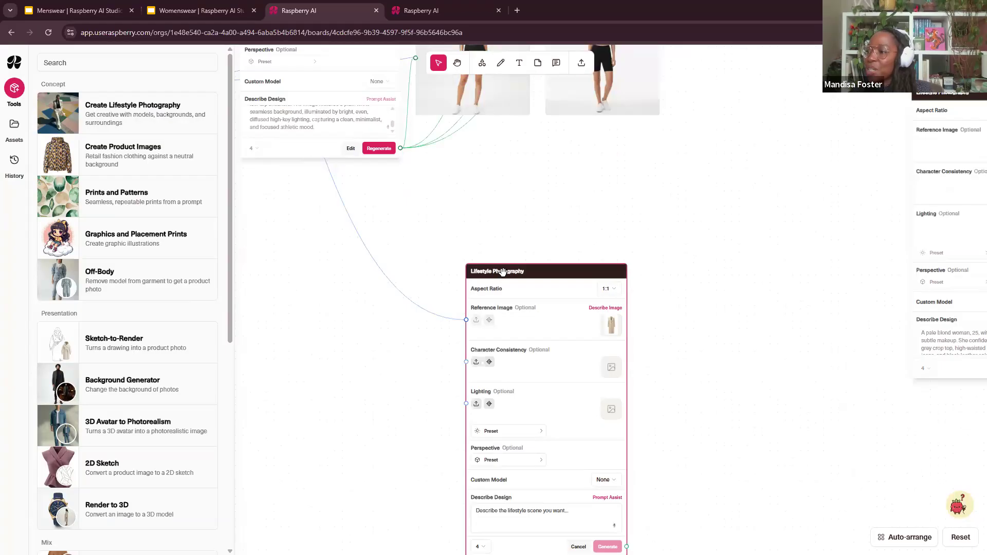
key(Delete)
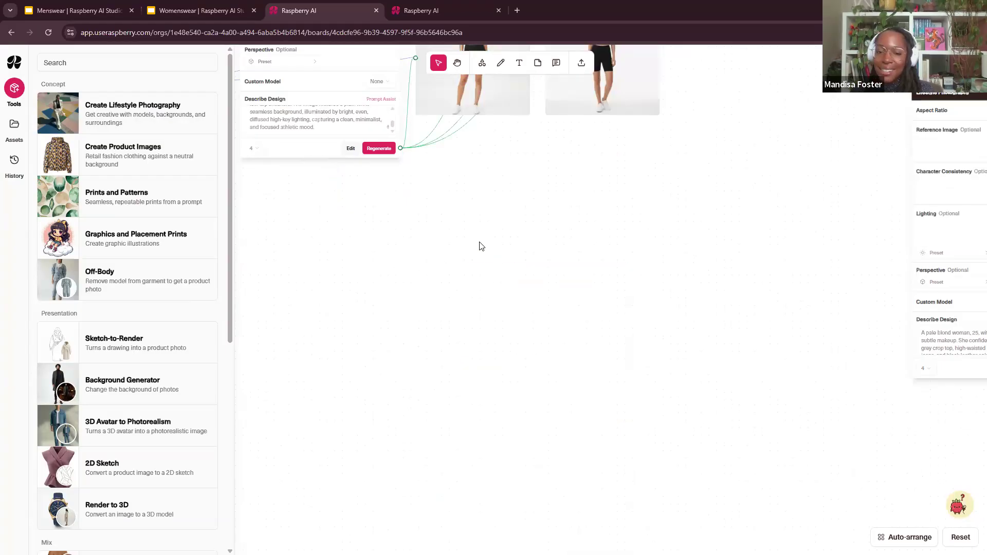
Bring the three sketches closer together by moving the coat sketch down and the heels sketch up towards the dress sketch
scroll(491, 252, up, 5)
scroll(580, 179, down, 11)
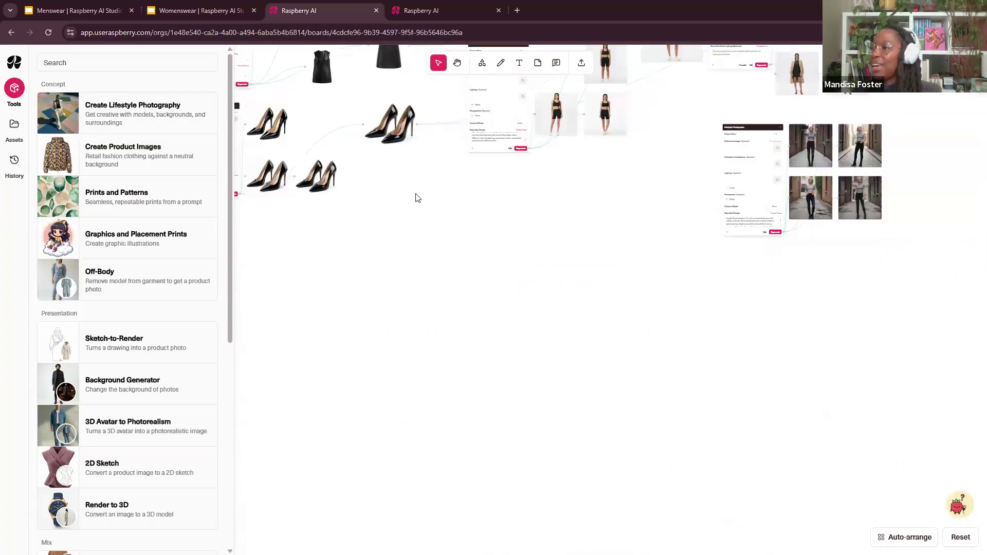
drag(416, 198, 539, 351)
drag(420, 348, 515, 519)
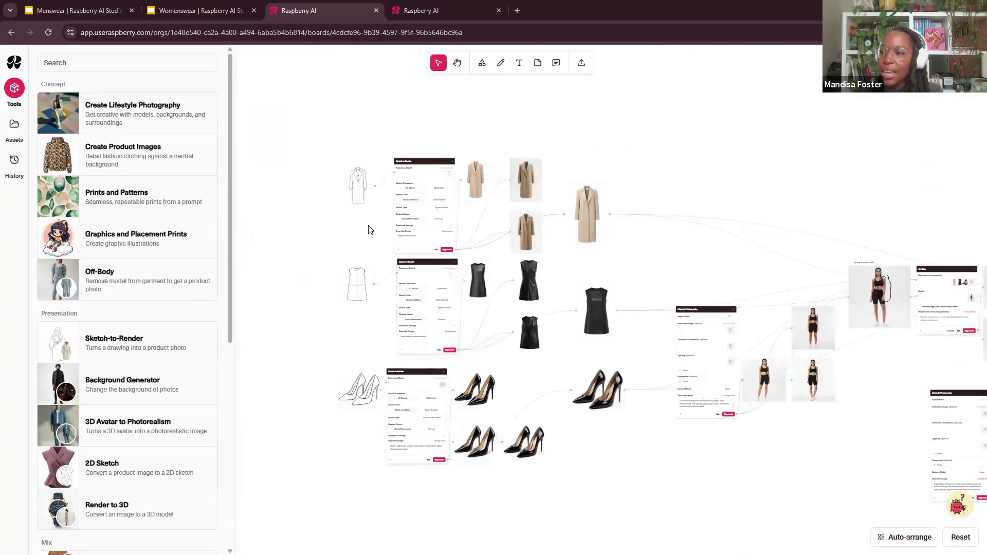
scroll(368, 227, up, 6)
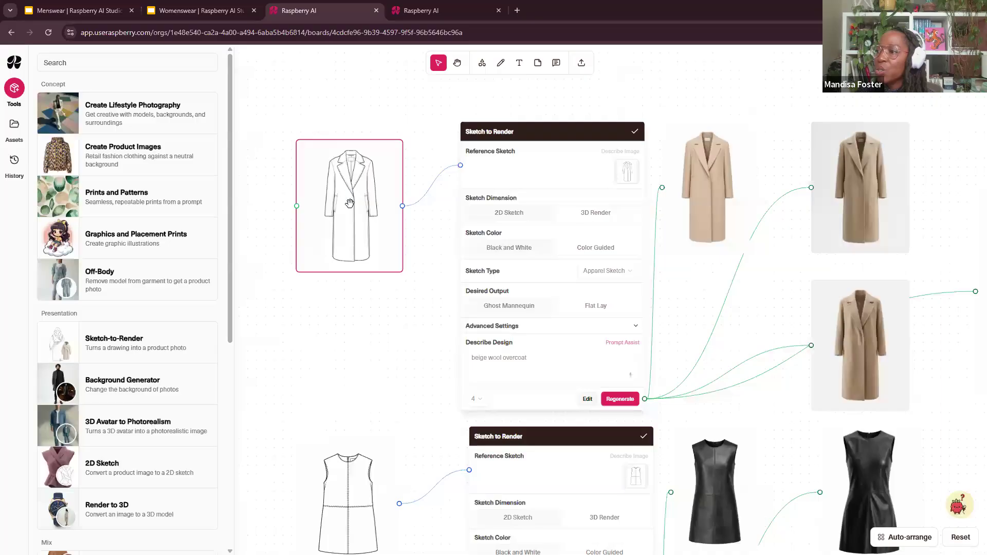
drag(349, 202, 341, 342)
scroll(332, 508, down, 4)
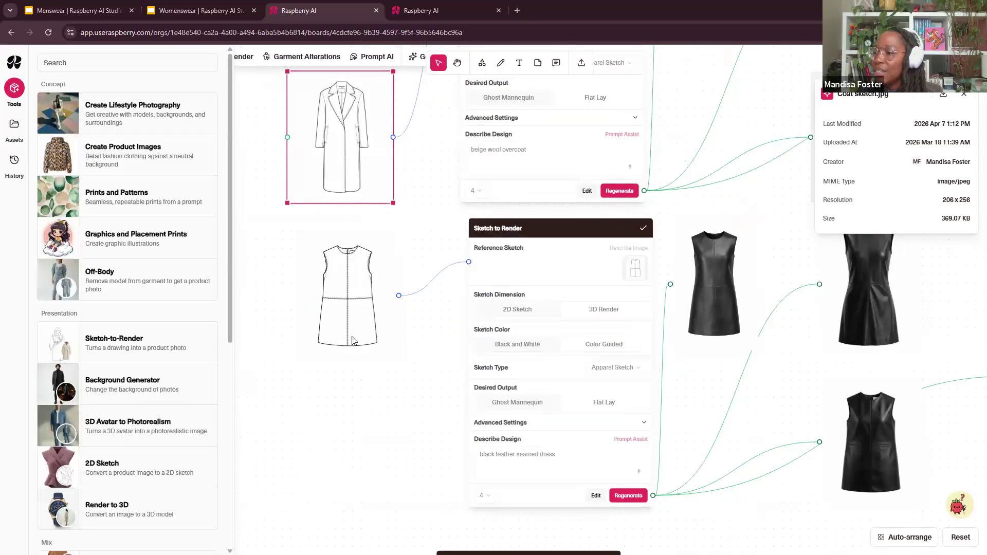
scroll(355, 442, down, 3)
drag(362, 415, 360, 302)
scroll(420, 320, up, 4)
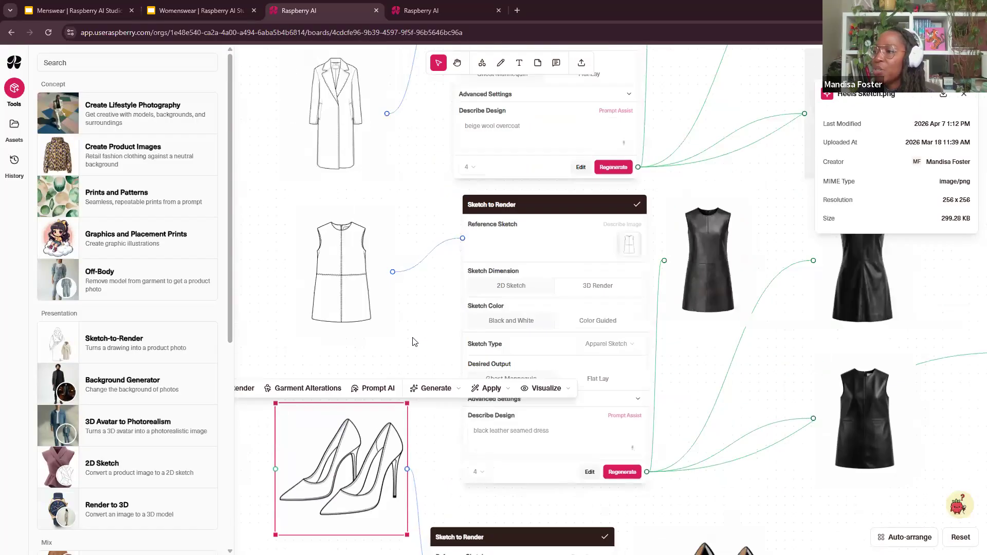
View the folders and images in the Raspberry AI asset library and close it
click(19, 131)
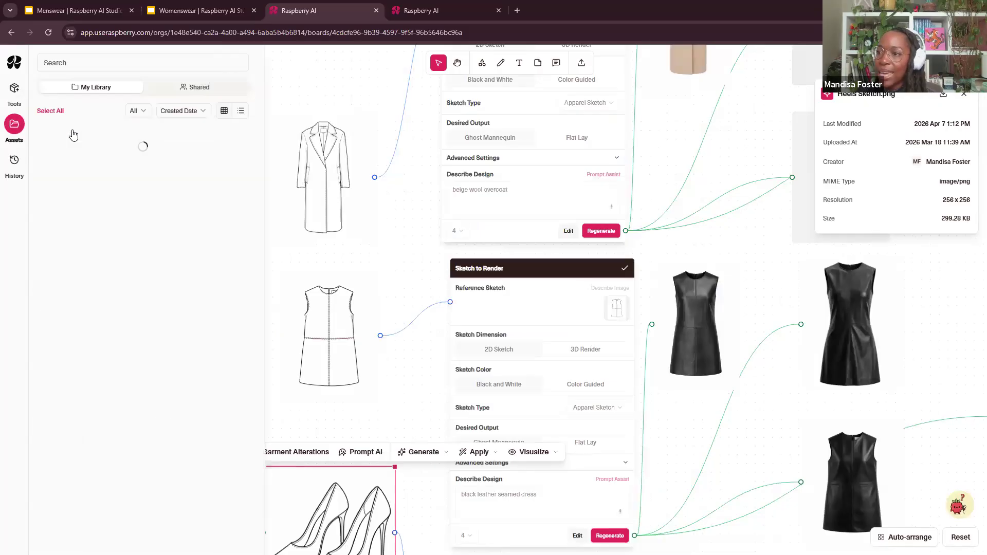
click(132, 86)
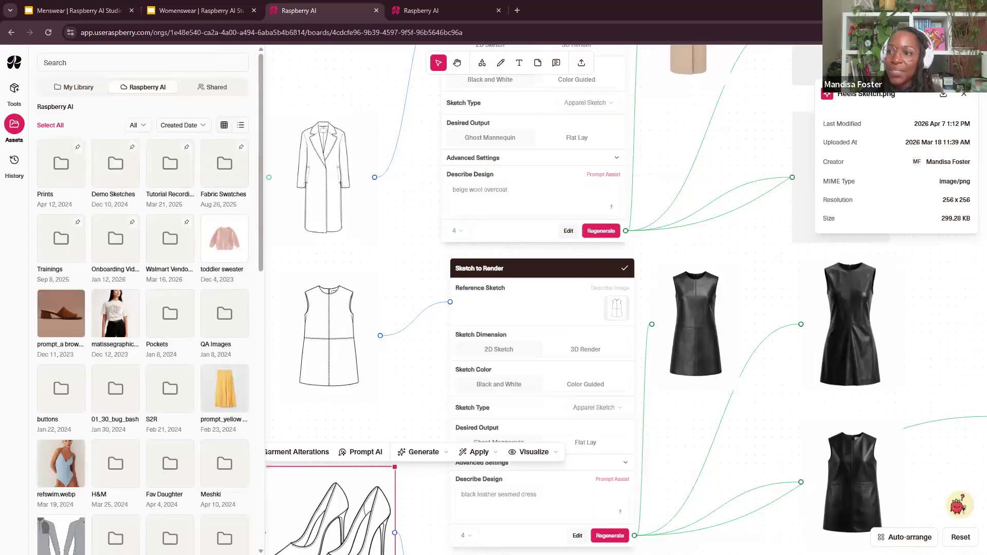
click(19, 132)
Look over the coat, dress and heels renders and the Lifestyle Photography block with its model images
drag(576, 245, 136, 314)
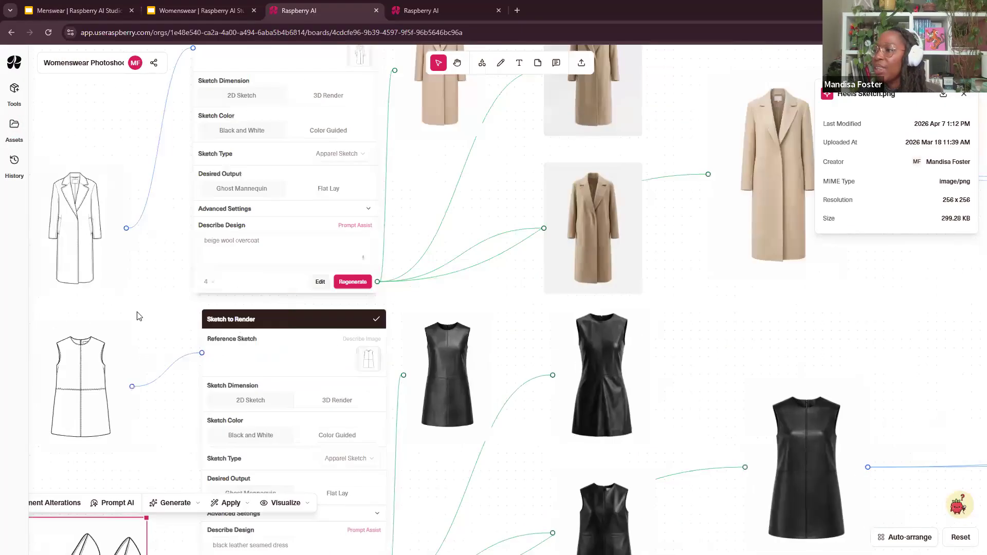
scroll(575, 379, right, 4)
scroll(569, 371, down, 2)
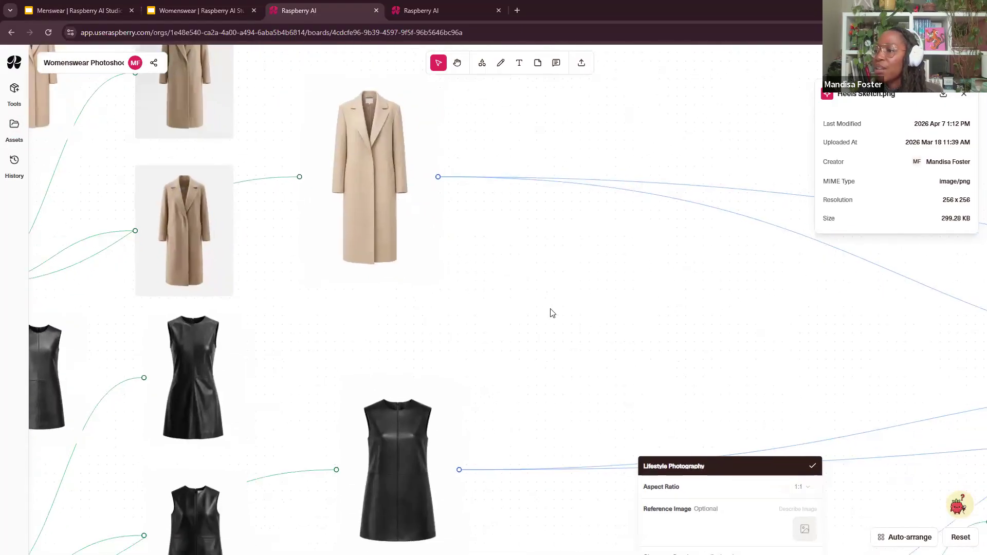
scroll(499, 371, down, 5)
scroll(496, 337, right, 1)
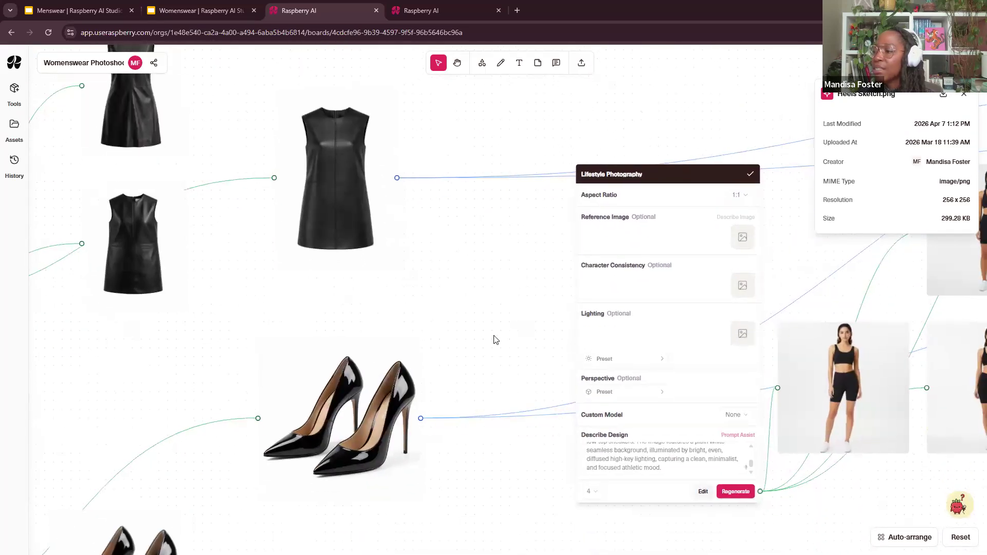
scroll(247, 353, right, 10)
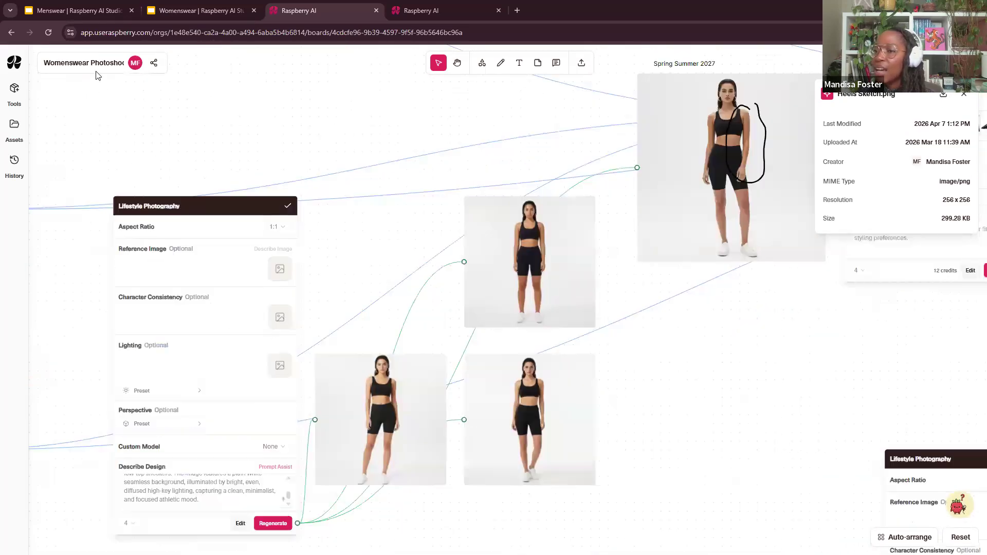
click(15, 89)
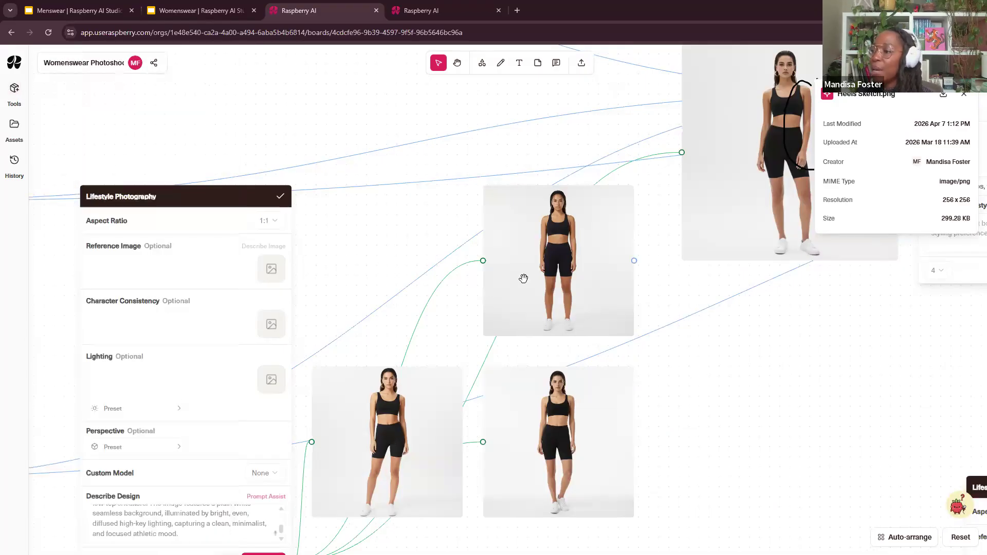
Delete the black freehand stroke drawn over the enlarged Spring Summer 2027 model image
drag(389, 299, 399, 196)
drag(706, 291, 449, 419)
scroll(464, 408, up, 5)
drag(507, 321, 564, 501)
click(410, 268)
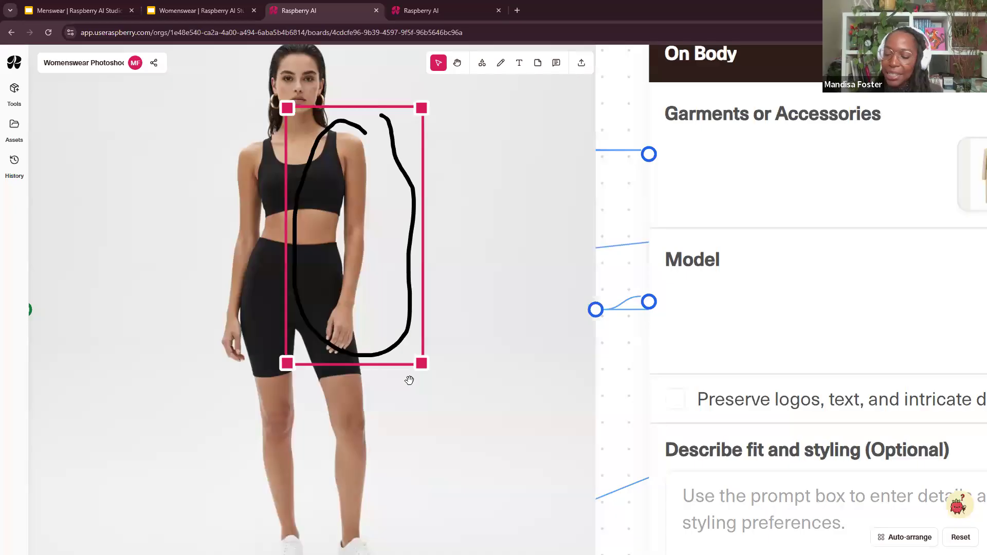
key(Delete)
scroll(420, 350, down, 1)
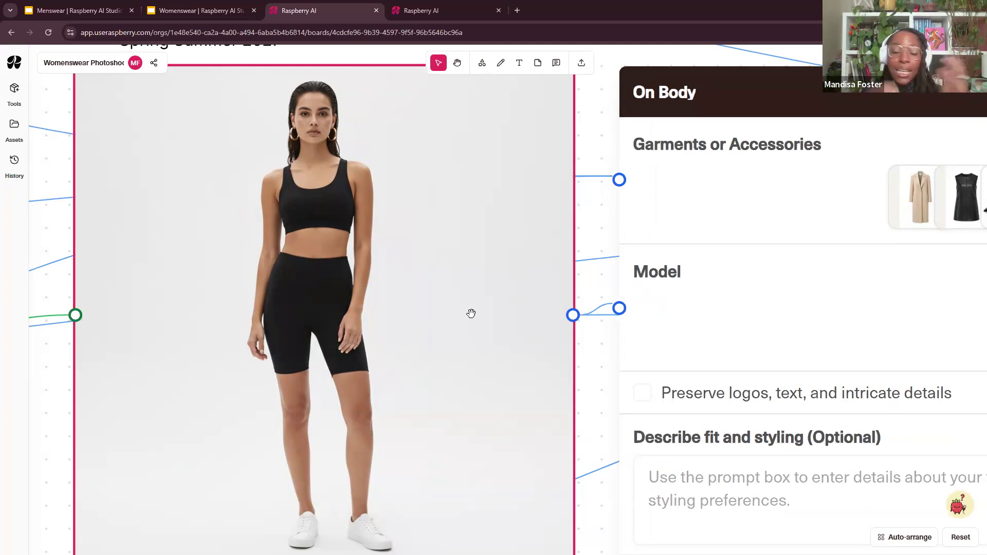
Look over the On Body setup and inspect its four images of the model wearing the coat, dress and heels
scroll(844, 284, down, 5)
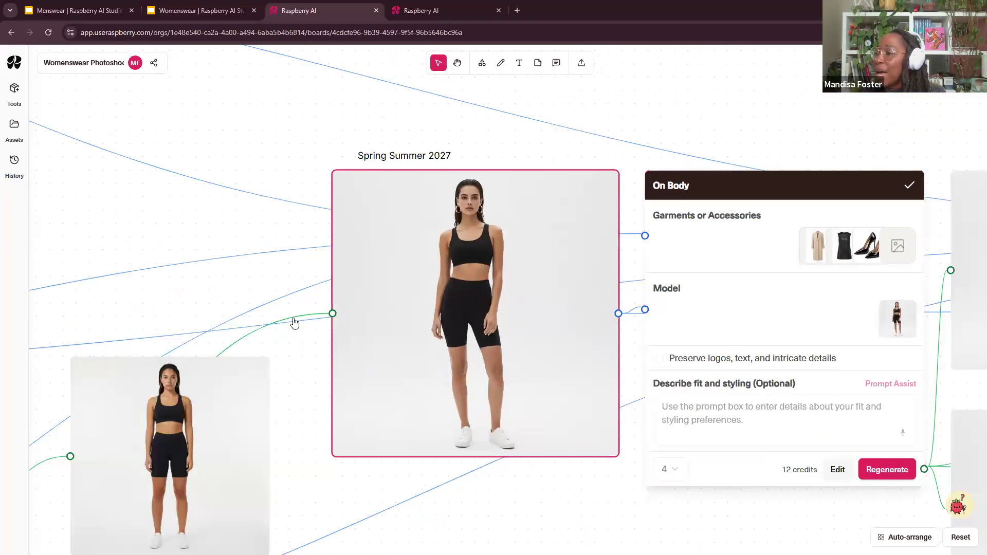
drag(822, 363, 453, 332)
drag(811, 390, 591, 365)
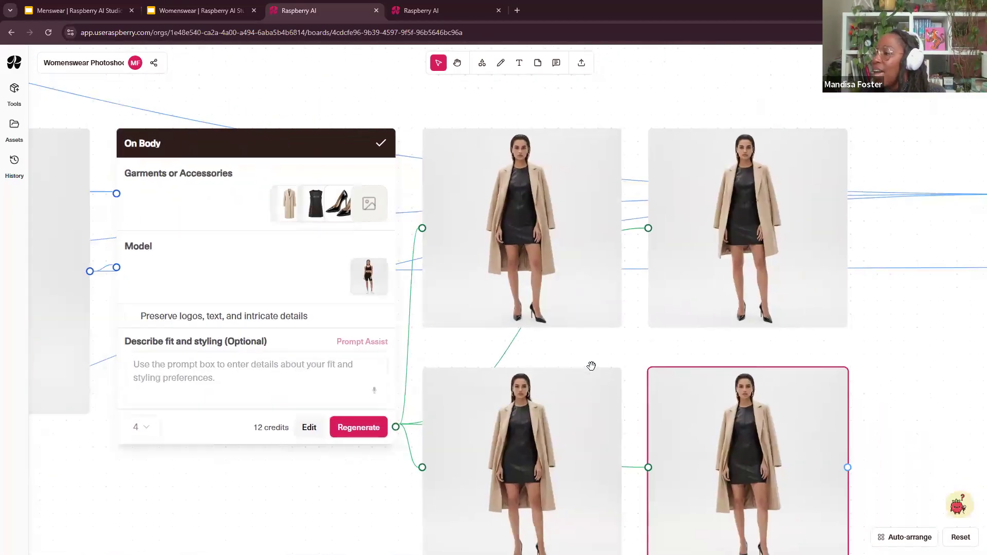
drag(826, 375, 756, 384)
scroll(491, 354, up, 5)
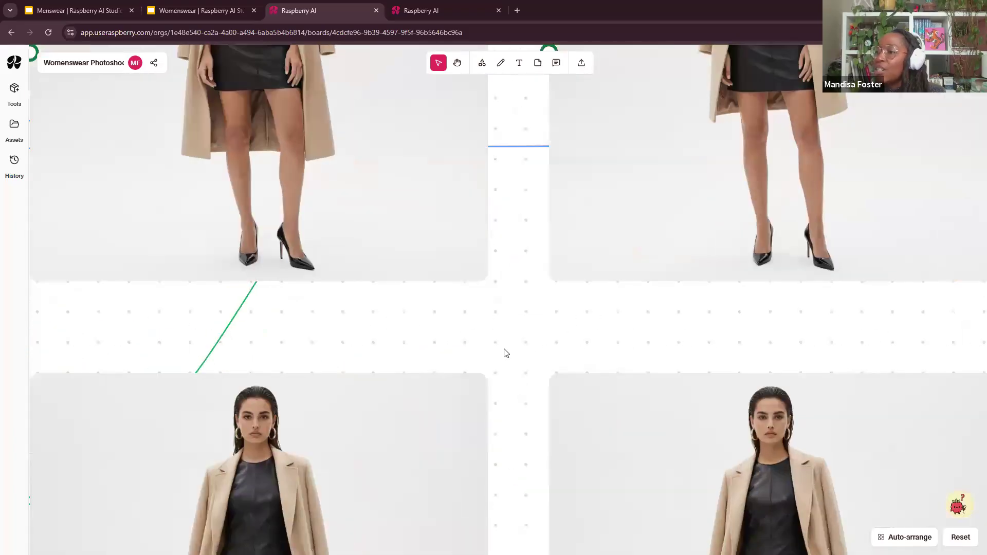
Compare the images of the coat draped over the model's shoulders with the neighbouring second On Body block
drag(437, 239, 546, 461)
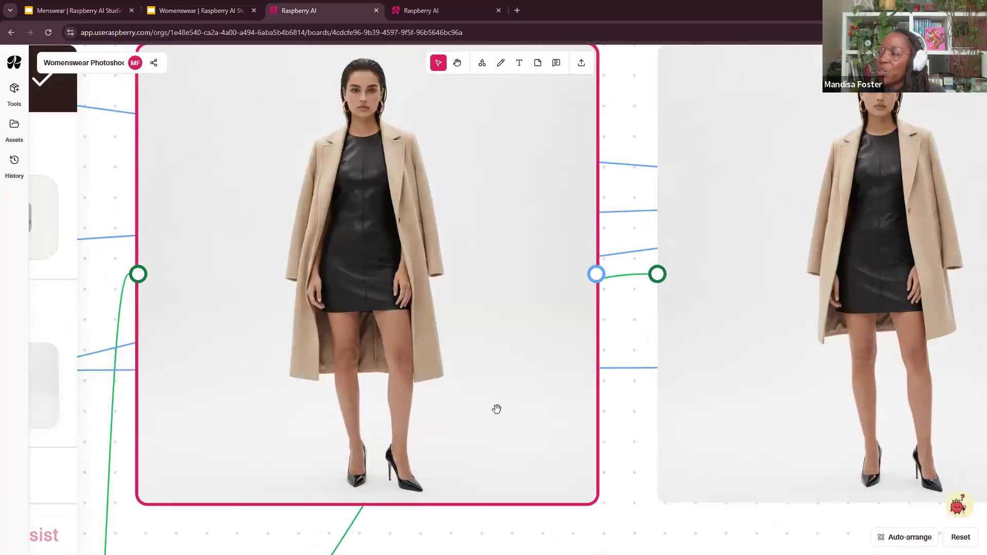
scroll(497, 409, down, 5)
drag(750, 443, 350, 355)
scroll(473, 441, up, 3)
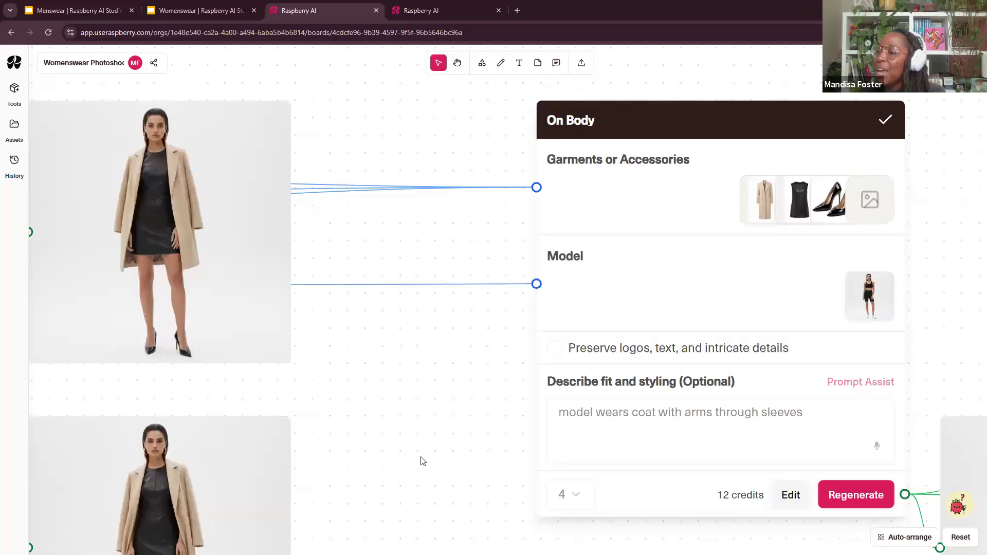
drag(421, 457, 434, 425)
scroll(435, 426, down, 5)
drag(353, 448, 873, 473)
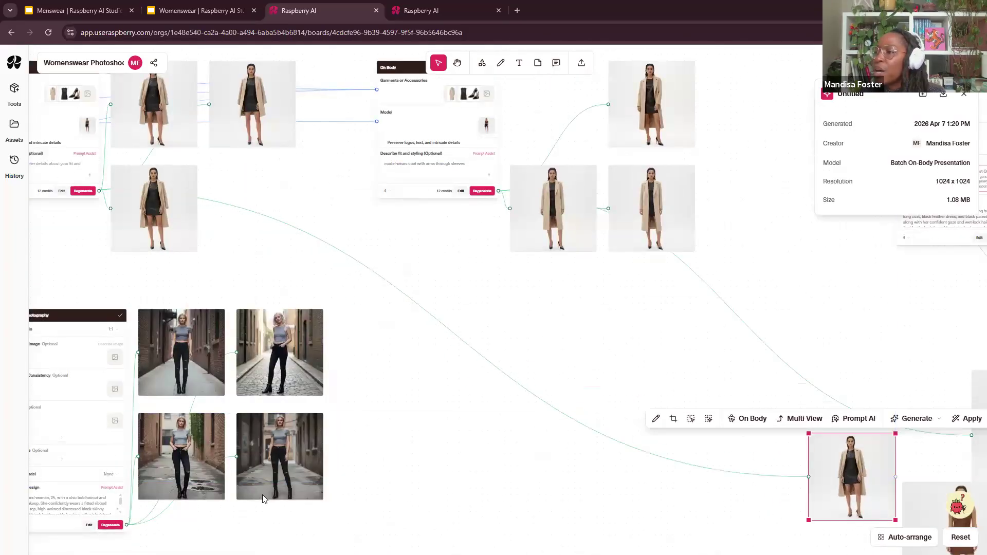
Examine the On Body block prompted with "model wears coat with arms through sleeves" and the images it produced
drag(200, 94, 108, 435)
drag(308, 545, 172, 445)
scroll(170, 445, up, 5)
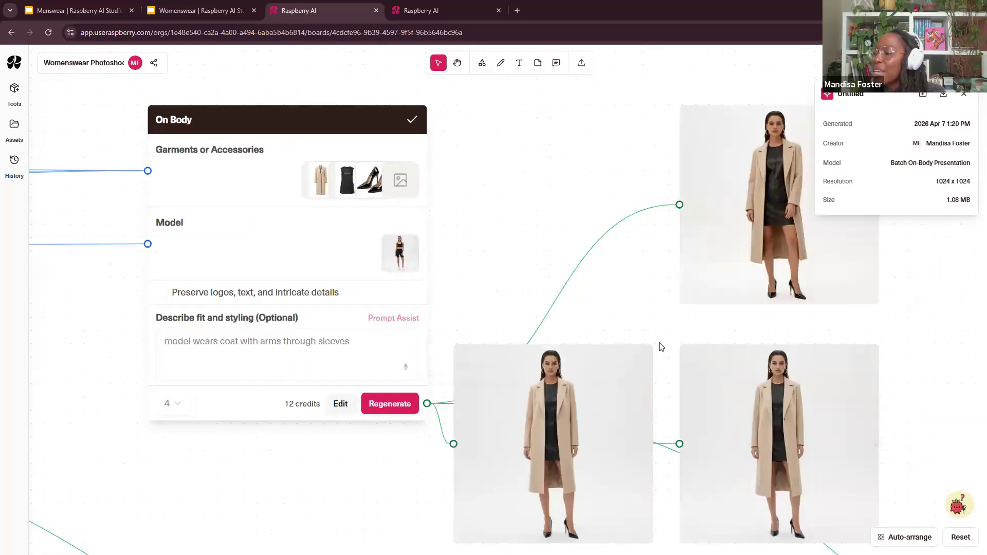
drag(662, 347, 511, 332)
scroll(172, 451, up, 1)
drag(171, 452, 314, 459)
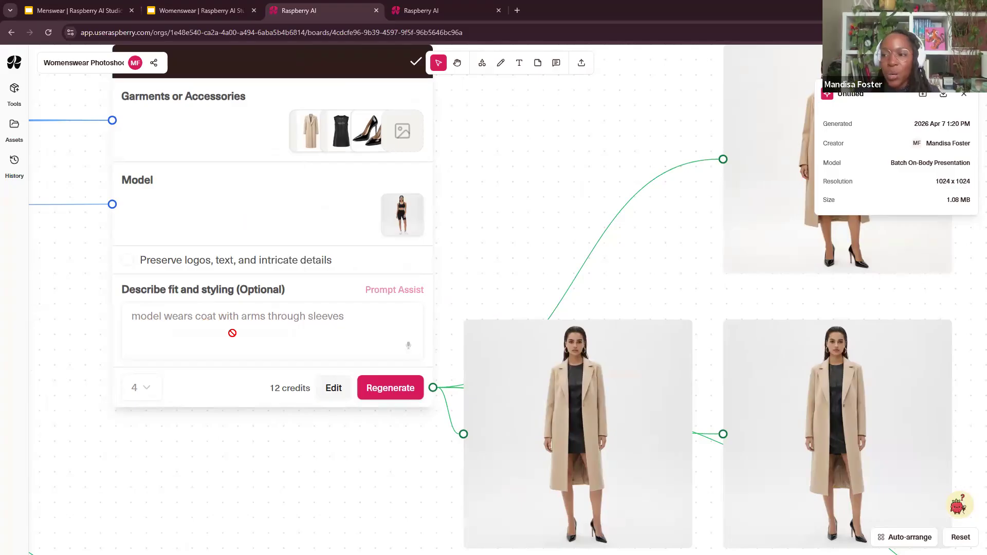
Look over the Prompt AI blocks and the pose images of the model in the beige coat
scroll(697, 275, down, 3)
drag(874, 431, 375, 355)
drag(946, 368, 339, 375)
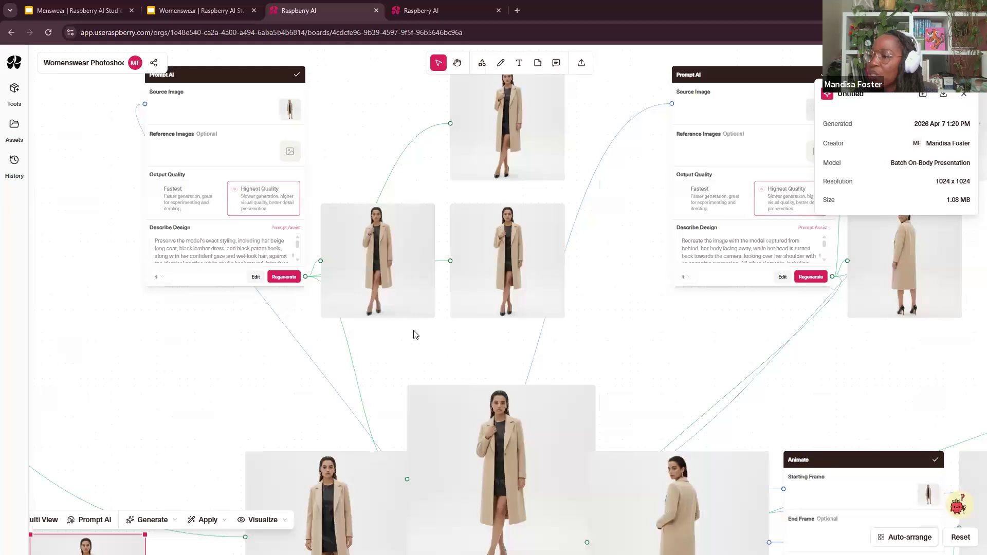
scroll(416, 334, down, 5)
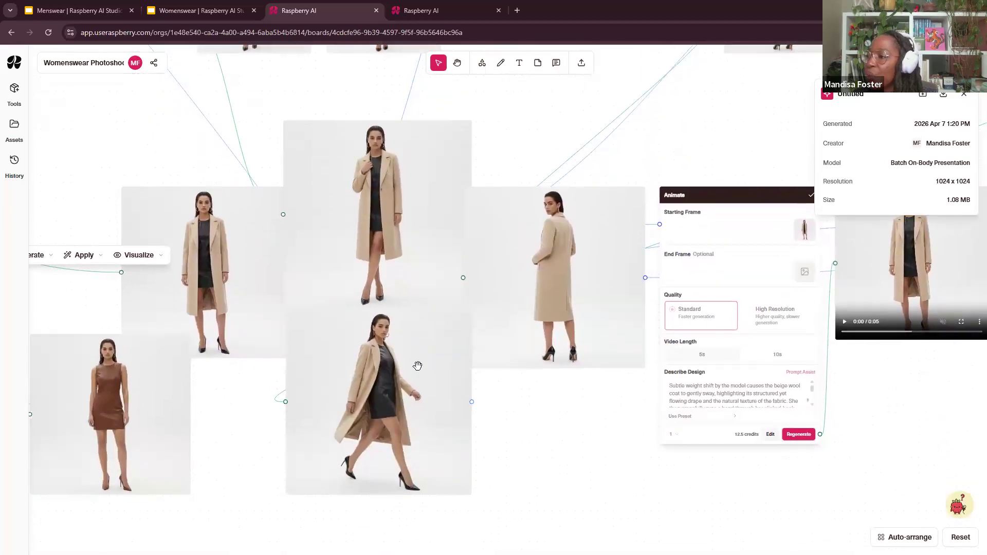
Inspect the enlarged coat poses up close, including the walking and back views and the brown leather dress variant
scroll(417, 365, up, 3)
drag(297, 346, 307, 403)
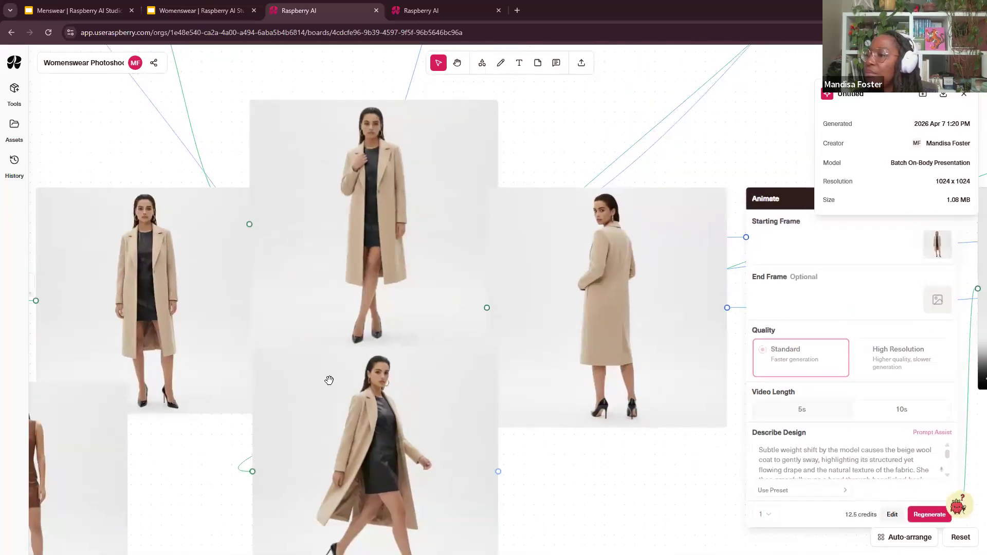
drag(410, 389, 484, 366)
scroll(508, 306, up, 4)
drag(545, 245, 533, 448)
drag(662, 475, 479, 305)
drag(547, 414, 631, 251)
drag(468, 397, 806, 409)
drag(525, 278, 637, 437)
drag(438, 515, 557, 292)
drag(537, 433, 588, 271)
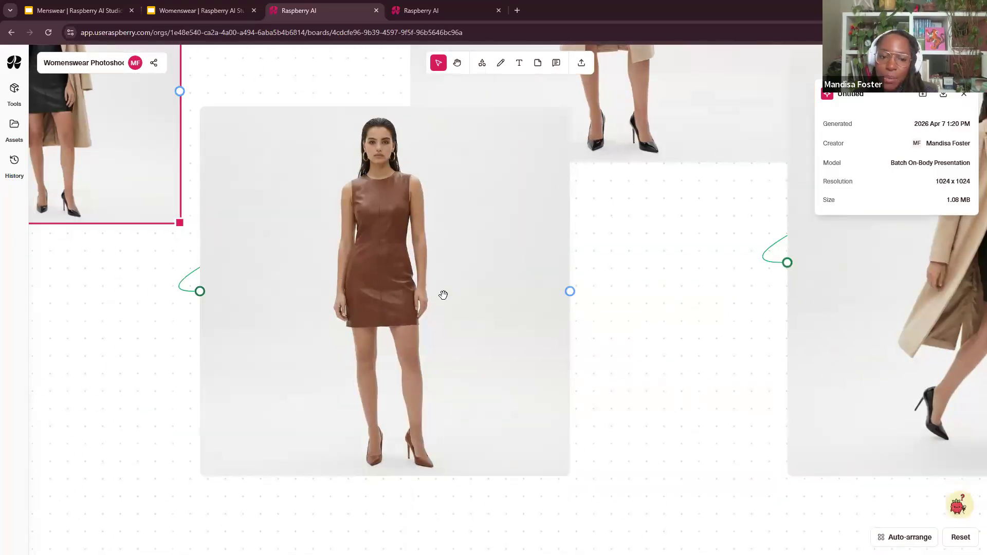
Play the animated coat video and view the second Animate block with the "model turns around" prompt
scroll(487, 252, down, 4)
drag(638, 224, 544, 282)
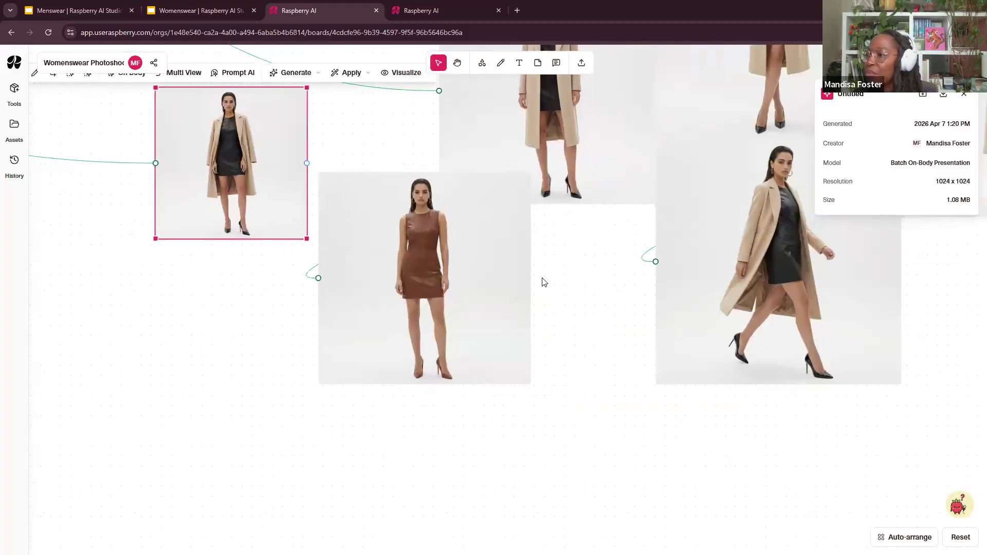
drag(749, 282, 476, 376)
drag(661, 339, 346, 343)
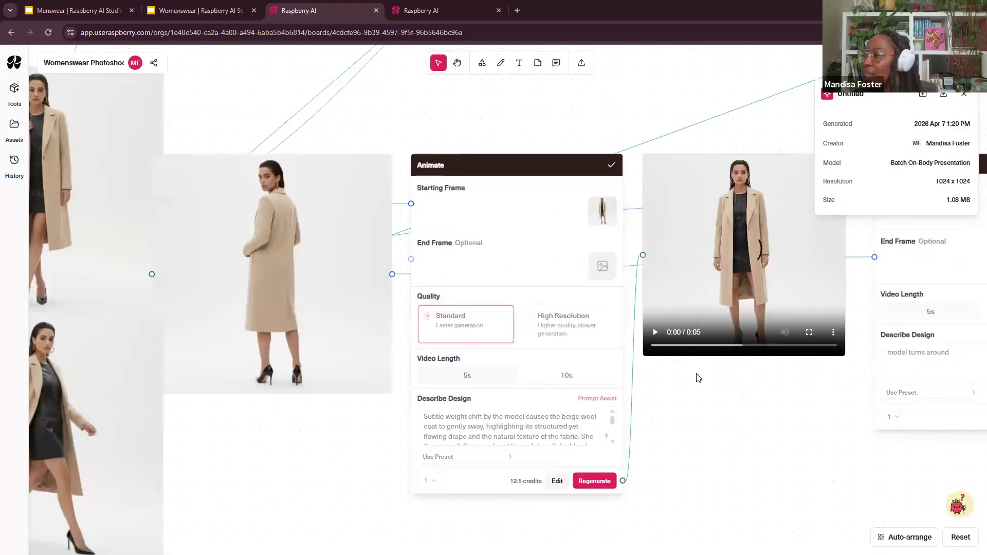
drag(699, 377, 360, 424)
drag(713, 354, 467, 395)
scroll(386, 393, up, 4)
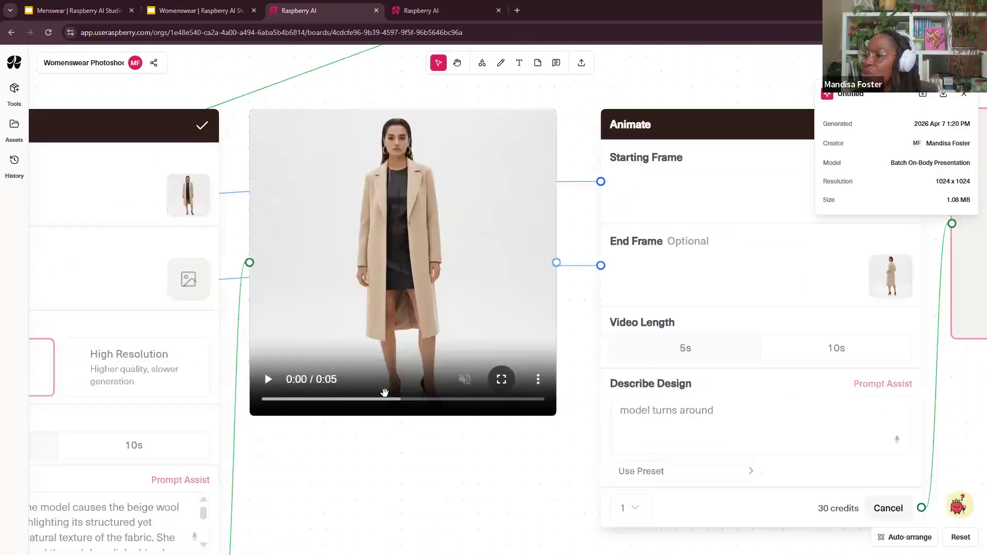
drag(308, 453, 255, 515)
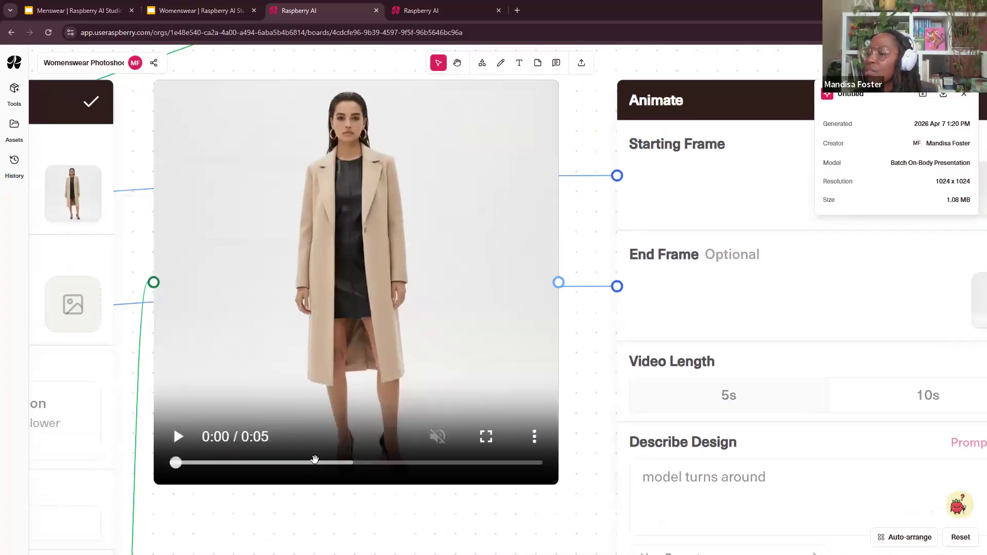
click(176, 438)
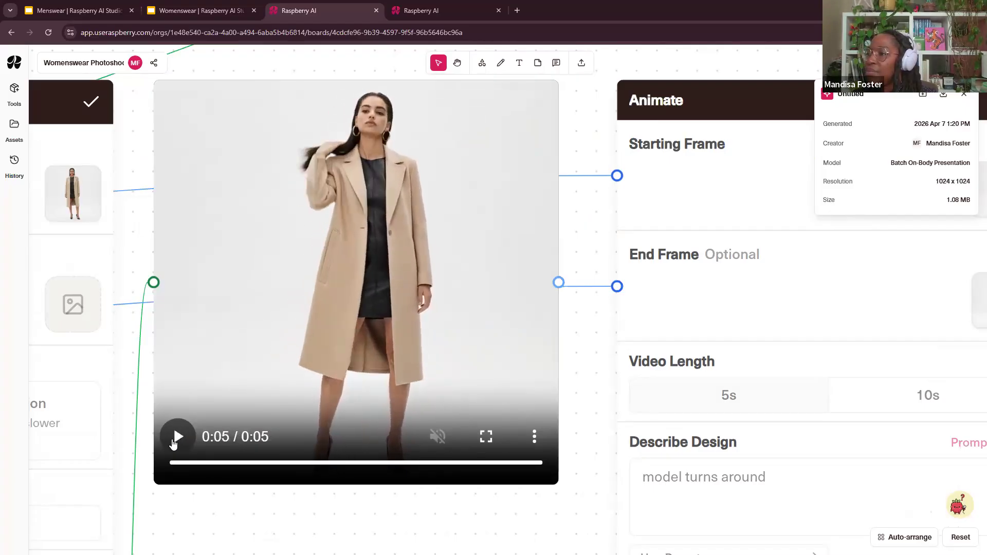
scroll(660, 318, down, 4)
drag(782, 342, 440, 364)
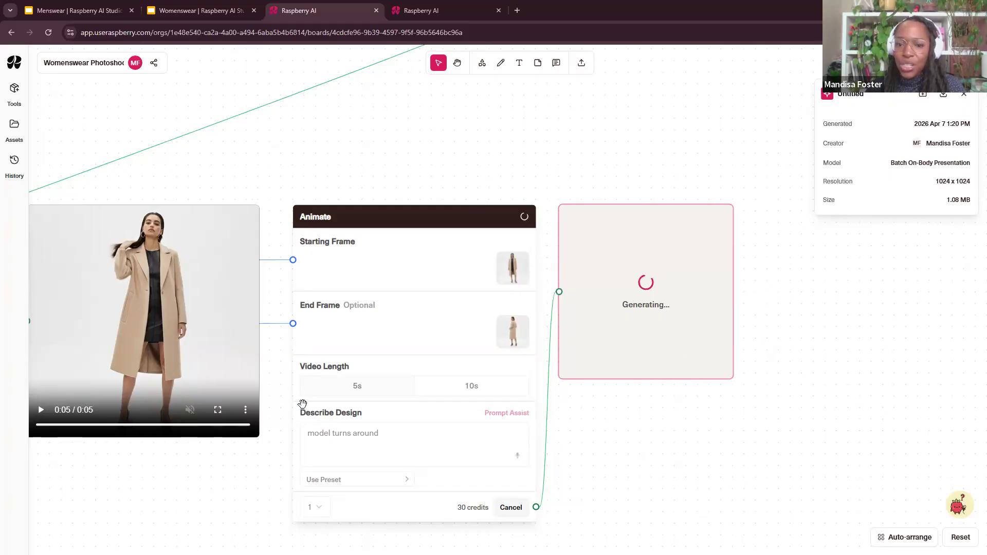
Show the list of AI tools beside an empty area of the board below the pose images and Animate block
scroll(266, 462, down, 3)
scroll(247, 490, up, 1)
drag(254, 492, 461, 146)
drag(379, 355, 519, 307)
drag(226, 382, 405, 362)
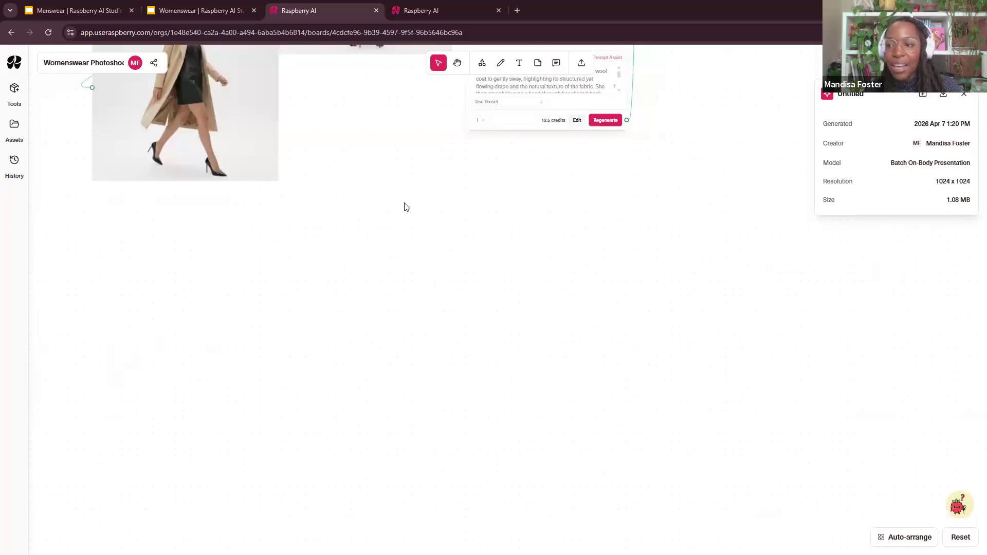
scroll(252, 242, up, 2)
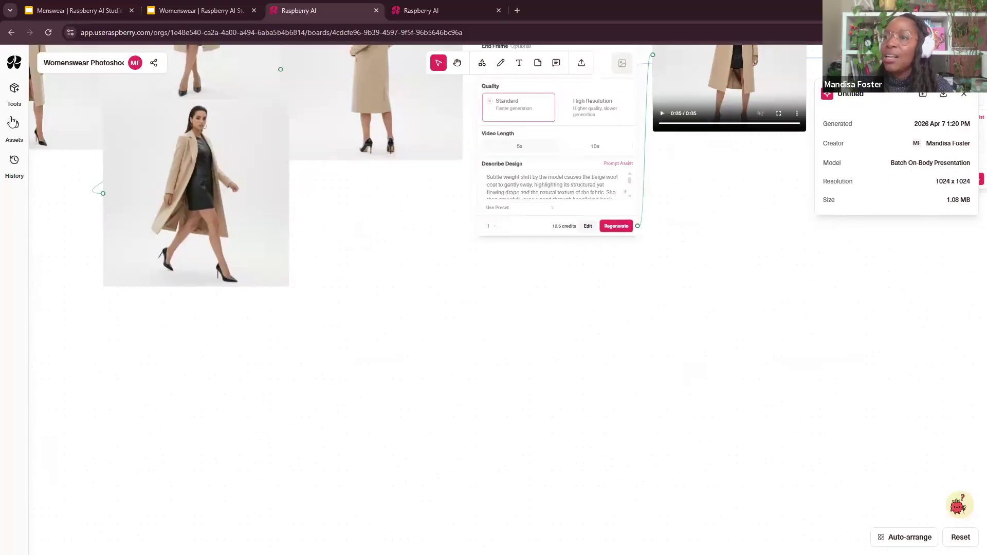
click(14, 93)
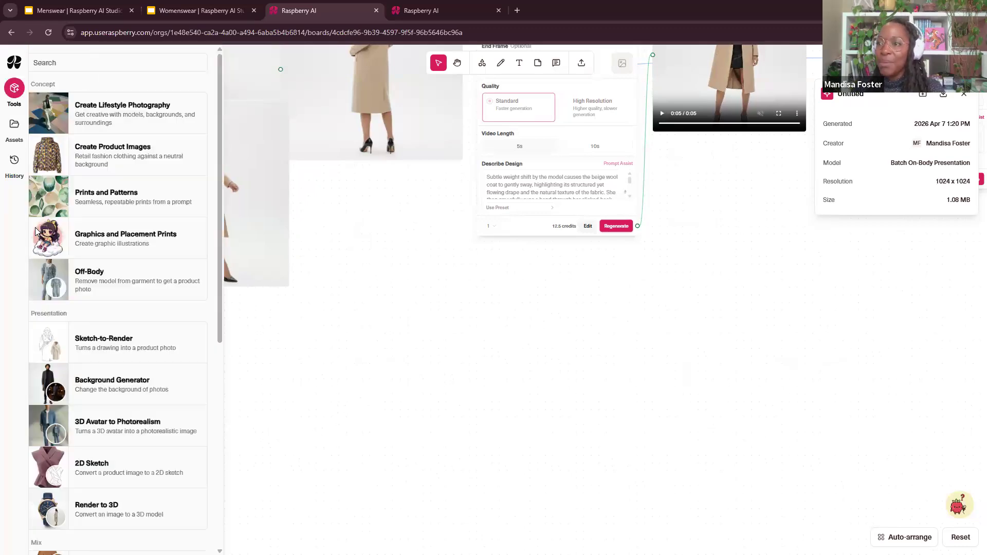
drag(114, 202, 338, 296)
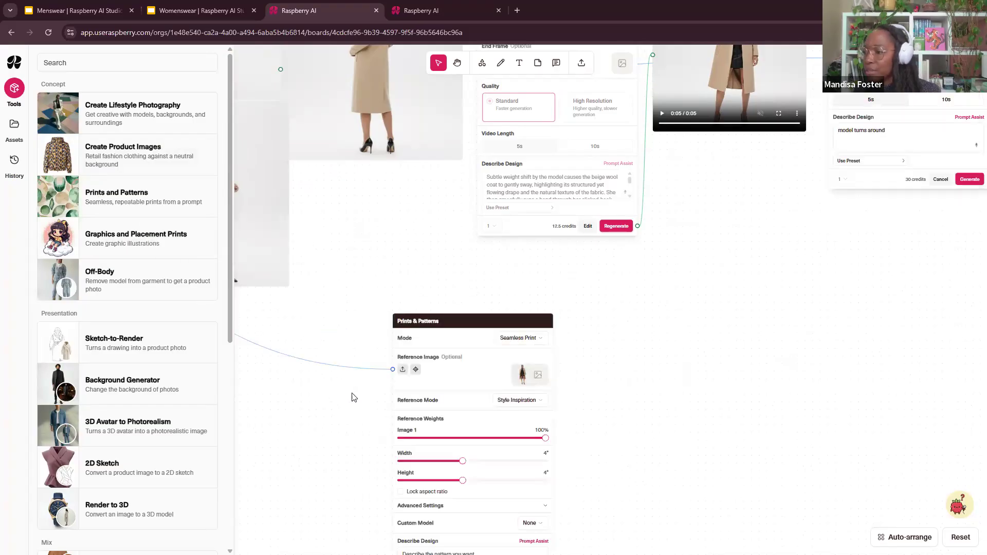
click(497, 319)
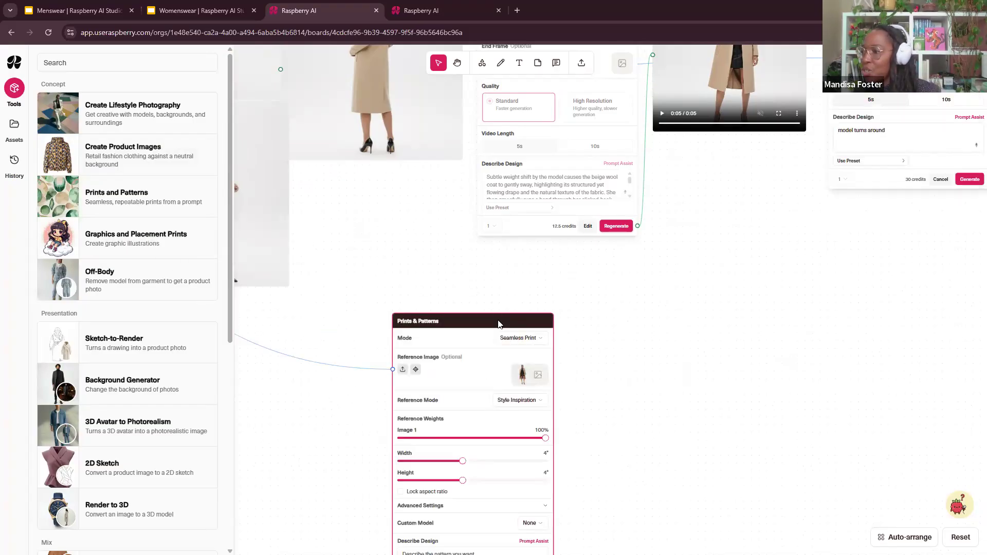
key(Delete)
Add a Prints and Patterns block below the Animate block and generate four seamless prints described as "brown and tan leopard print"
drag(130, 193, 449, 324)
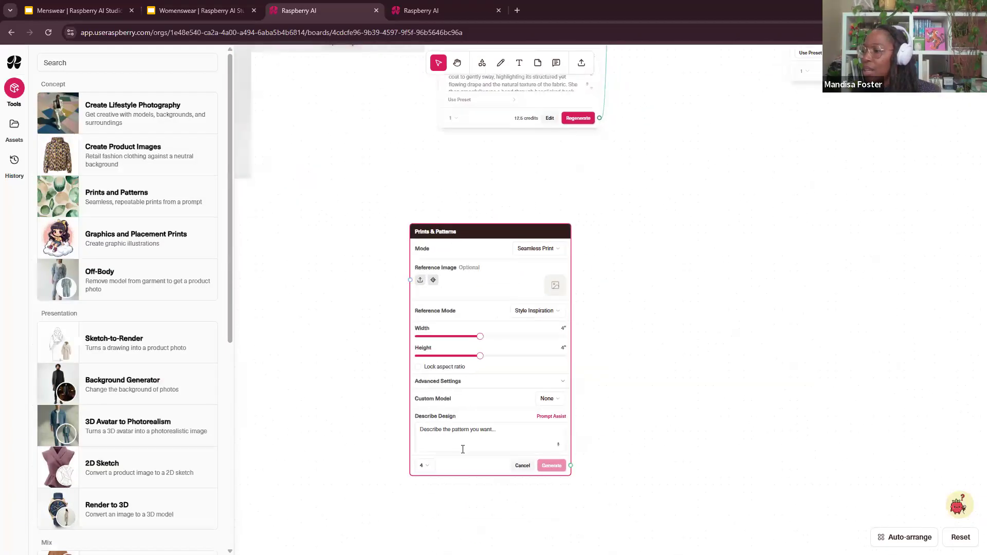
click(462, 436)
text(brown and tan leopard print)
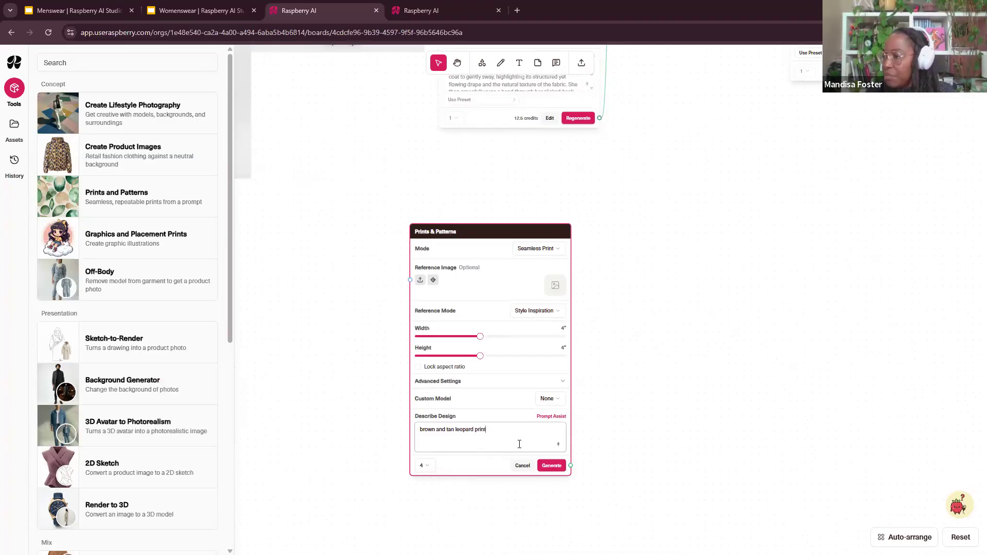
click(551, 465)
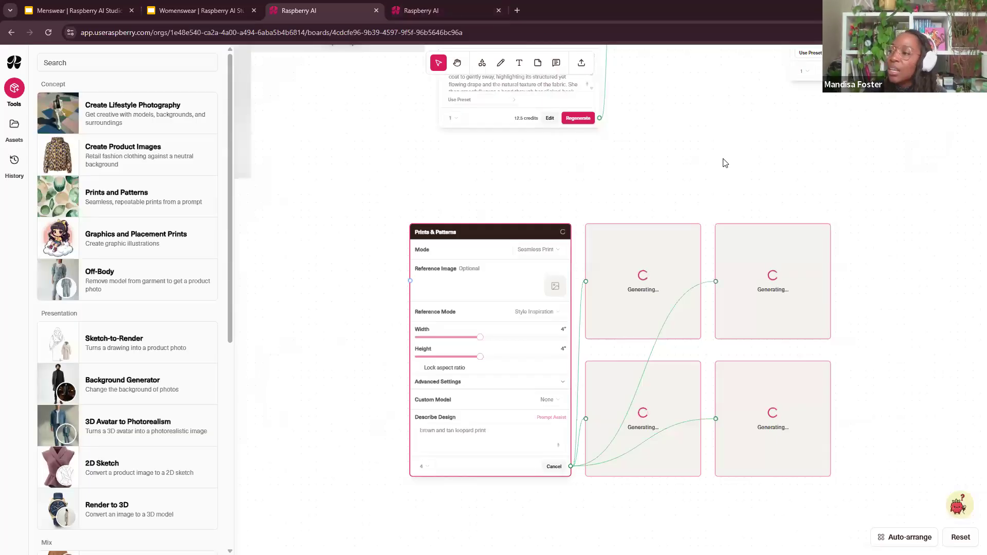
Open the enlarged back-view image of the beige coat in the image editor and hide the list of AI tools
scroll(725, 163, down, 5)
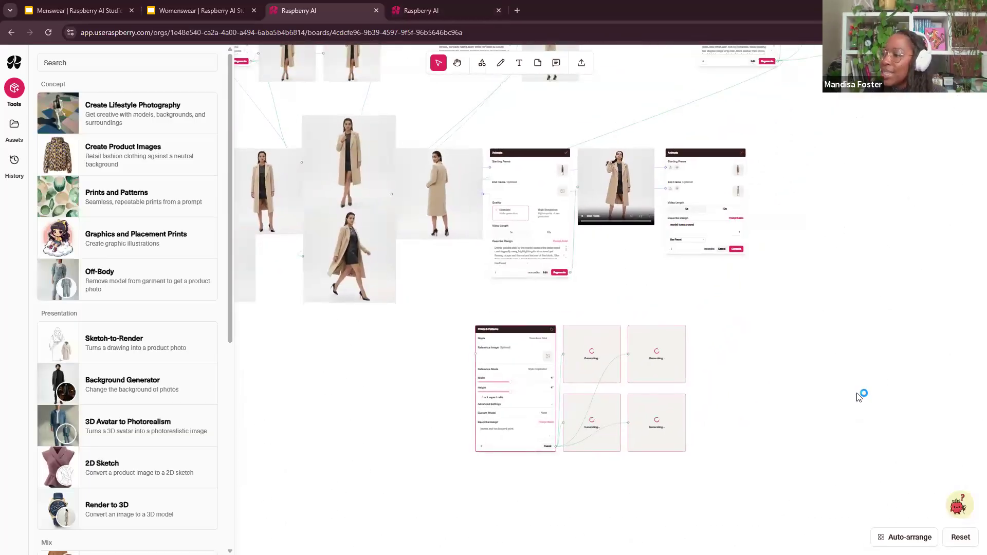
drag(450, 301, 506, 371)
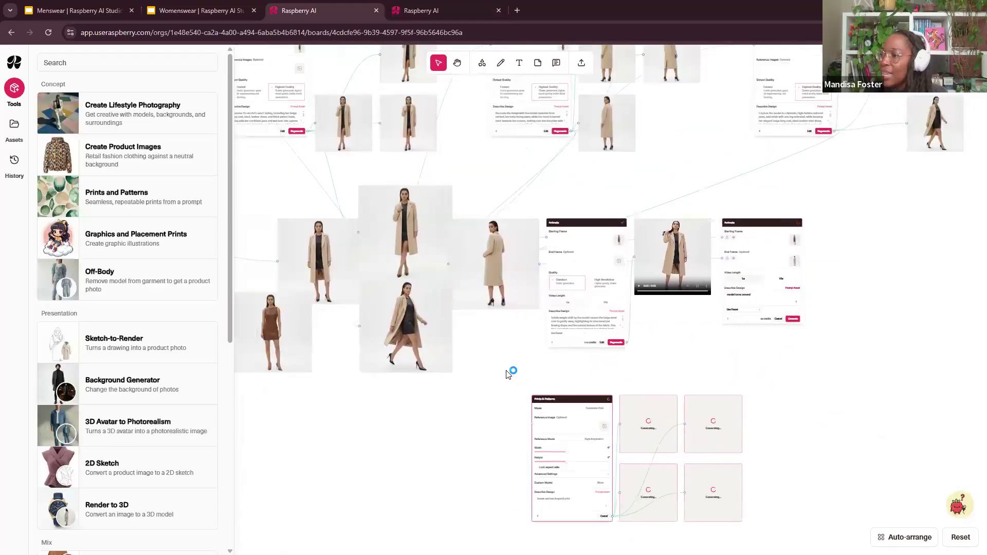
scroll(474, 379, up, 4)
scroll(604, 311, up, 3)
drag(604, 311, 599, 413)
drag(566, 377, 428, 399)
click(354, 236)
drag(457, 435, 312, 160)
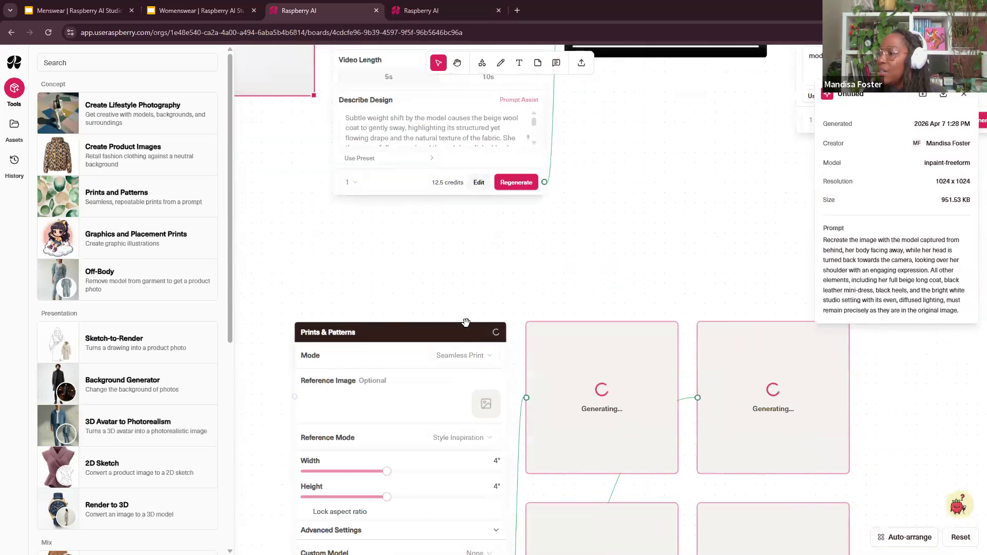
drag(381, 242, 527, 411)
drag(343, 286, 462, 474)
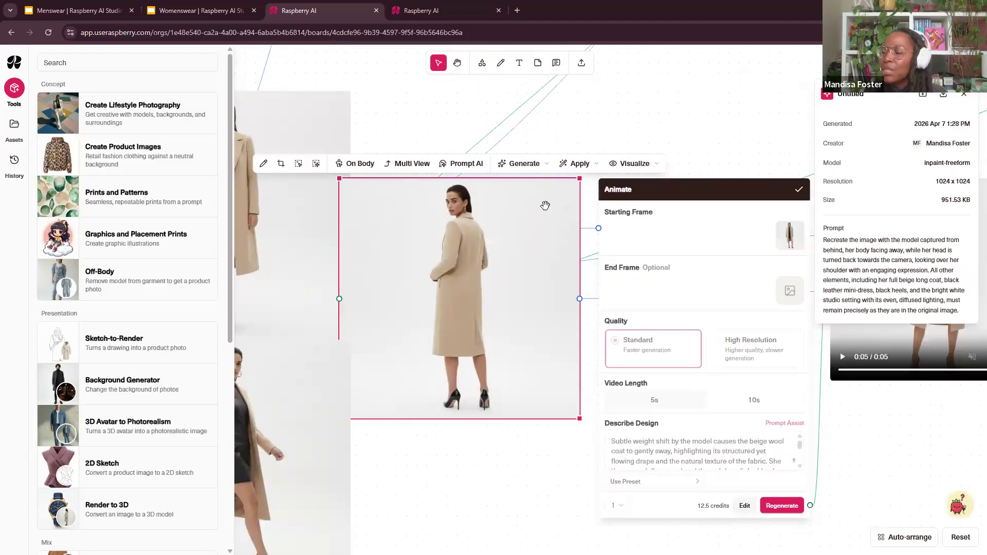
double_click(463, 288)
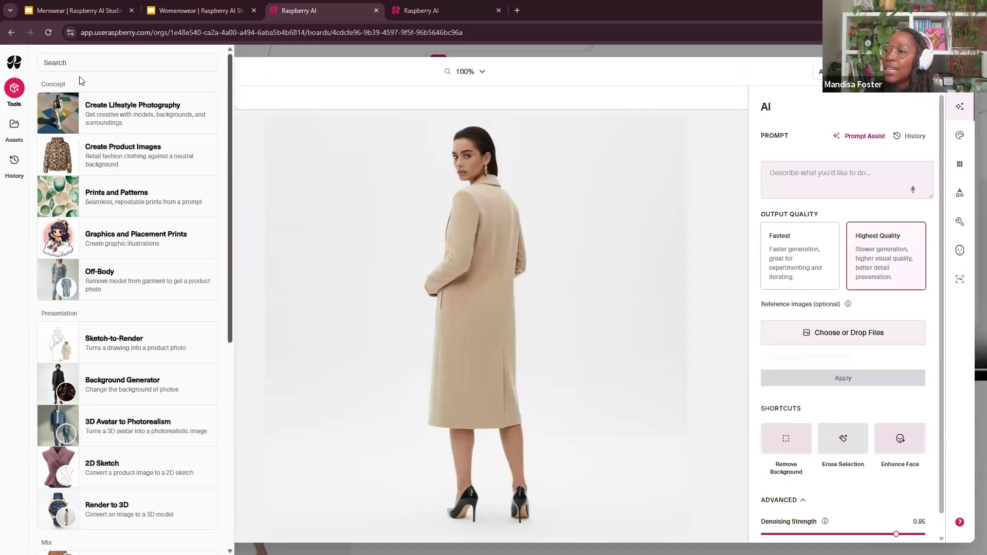
click(14, 90)
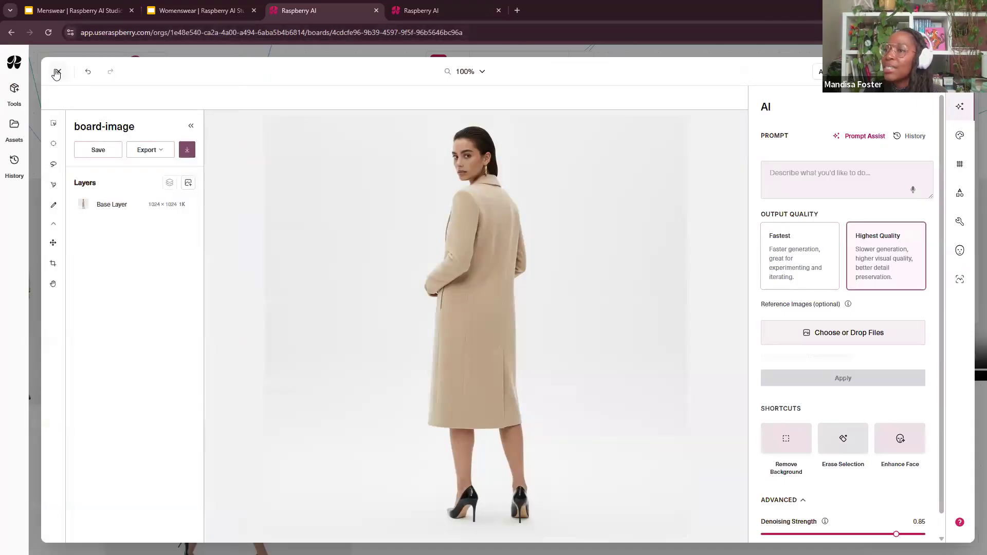
Close and reopen the back-view coat image in the editor, and switch to Apply Print or Fabric
click(57, 72)
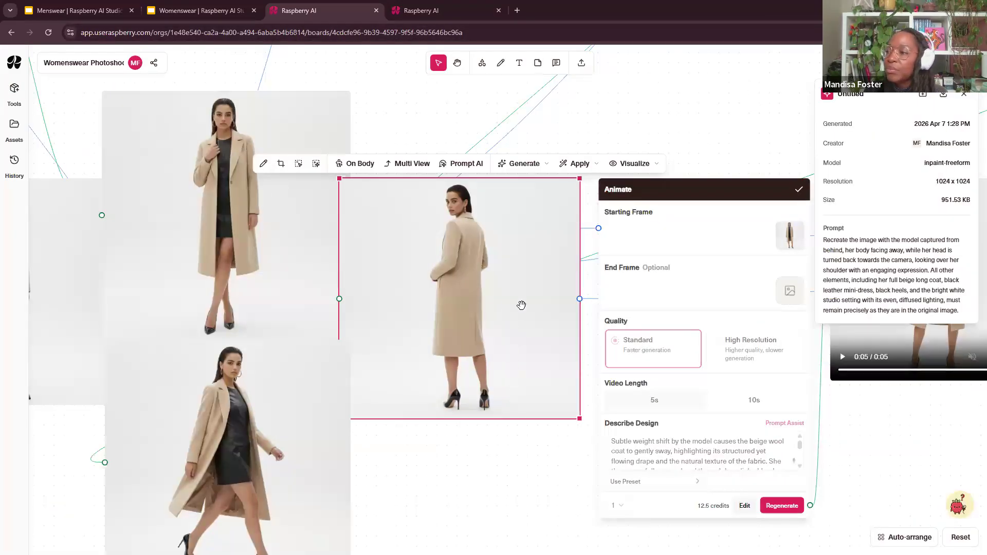
double_click(466, 274)
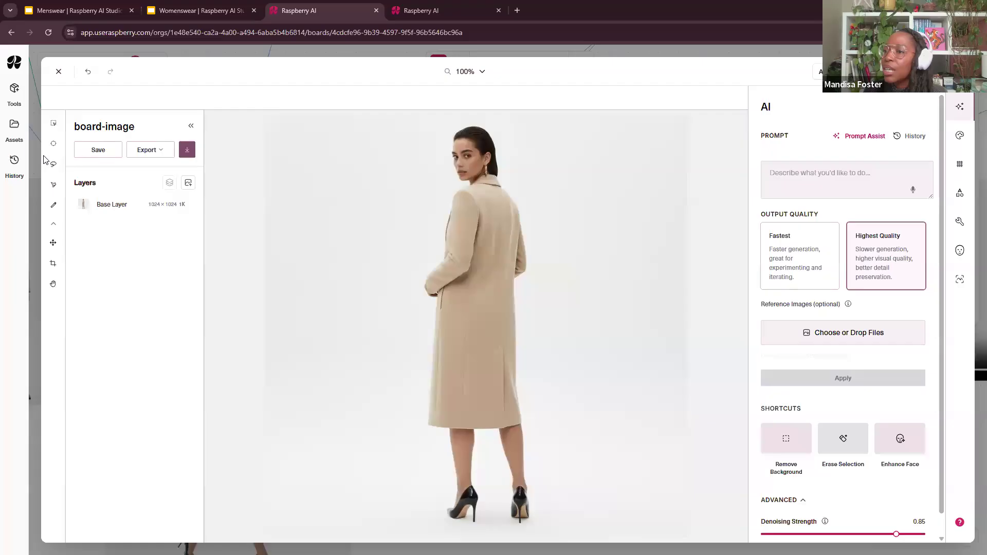
click(962, 171)
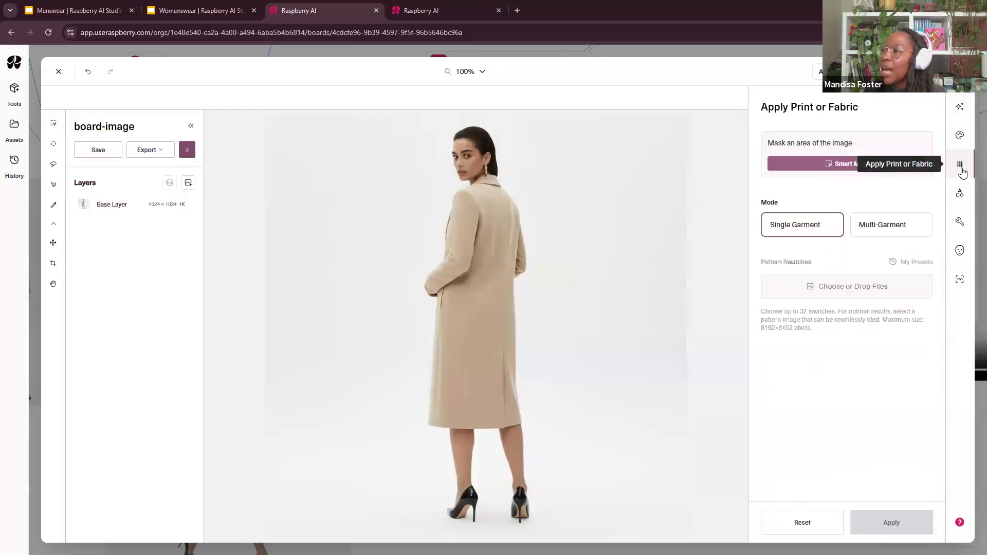
Mask the whole beige coat by brushing over its back and adding smart selection points on the collar and sleeve
click(54, 144)
mouse_move(486, 212)
mouse_down()
mouse_move(498, 362)
mouse_move(494, 401)
mouse_move(471, 404)
mouse_move(475, 242)
mouse_move(486, 228)
mouse_up()
click(53, 123)
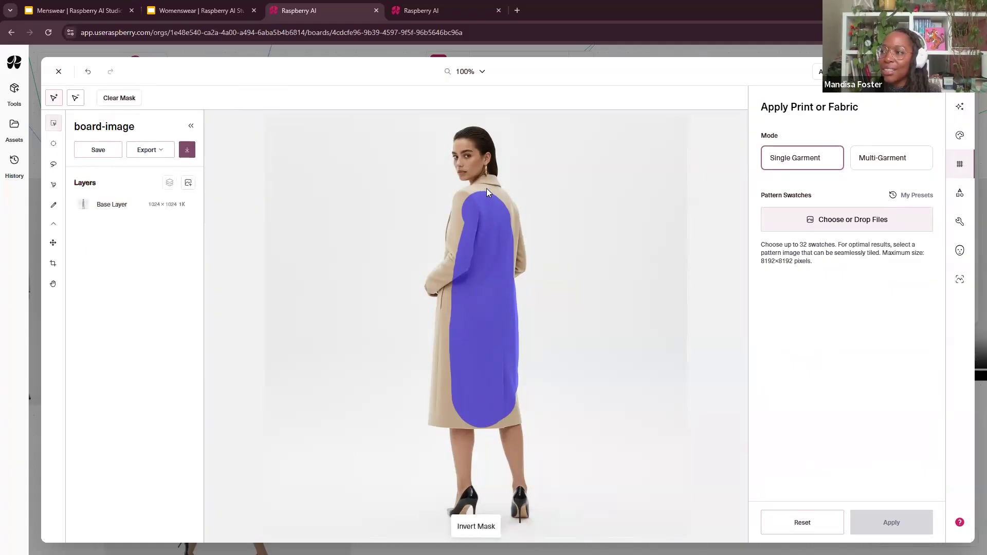
click(488, 188)
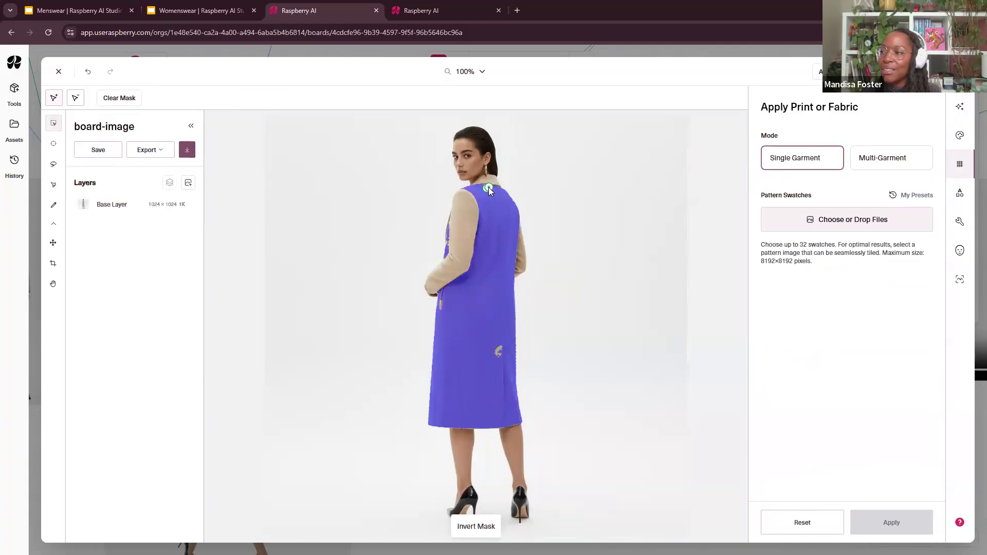
click(463, 222)
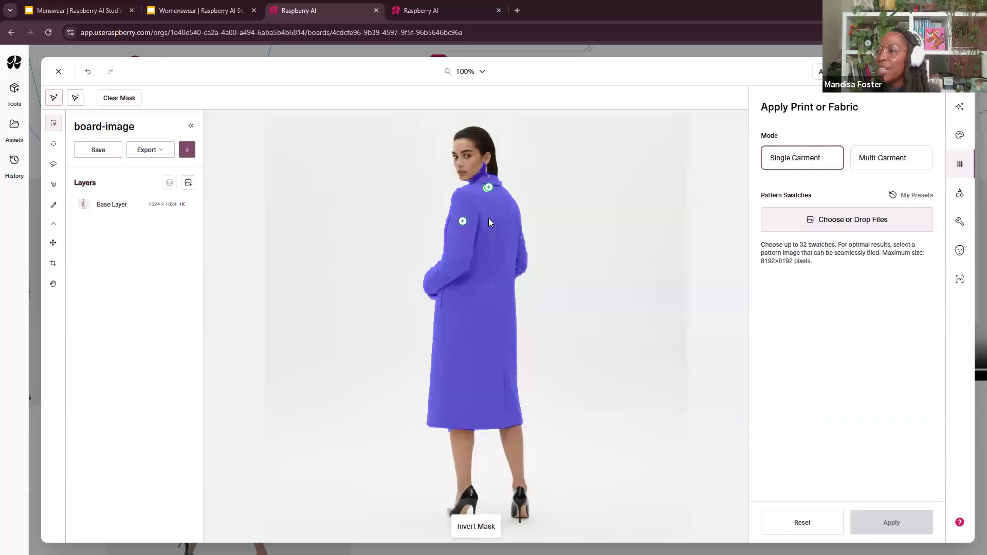
Refine the coat mask by adding a smart selection point on the collar and excluding the neck and face beside it
click(488, 176)
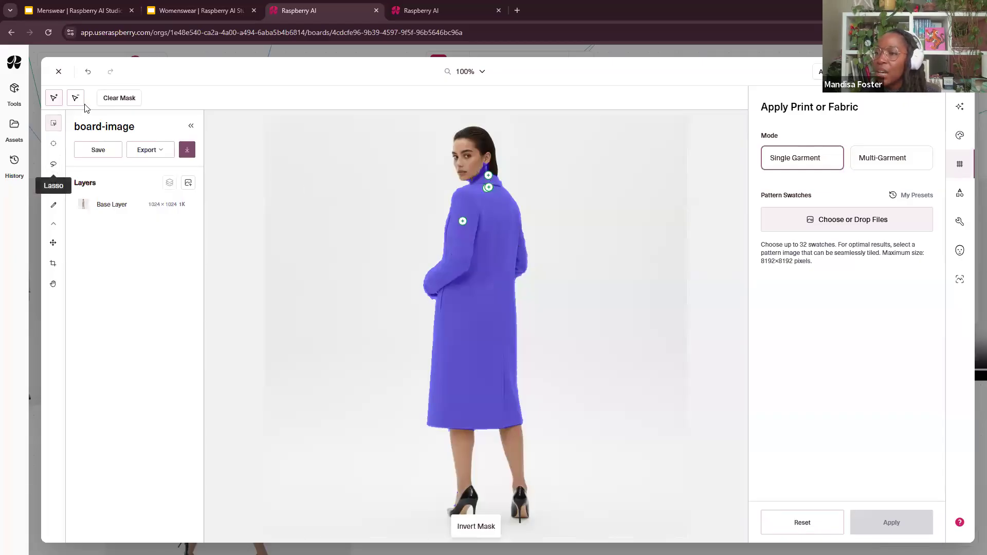
click(484, 167)
click(473, 178)
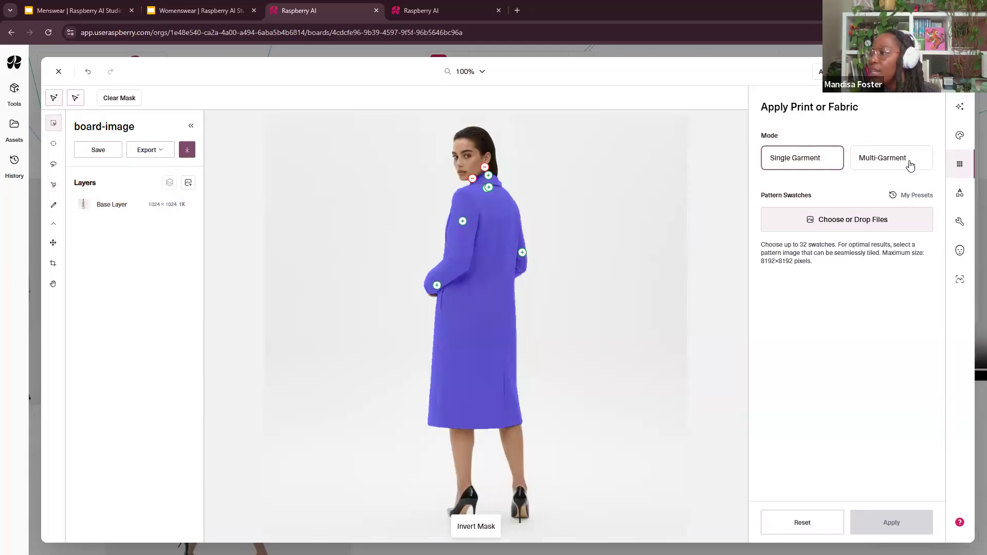
Search the library for "print" and load Abstract Print 1.png as the pattern swatch for the masked coat
click(868, 224)
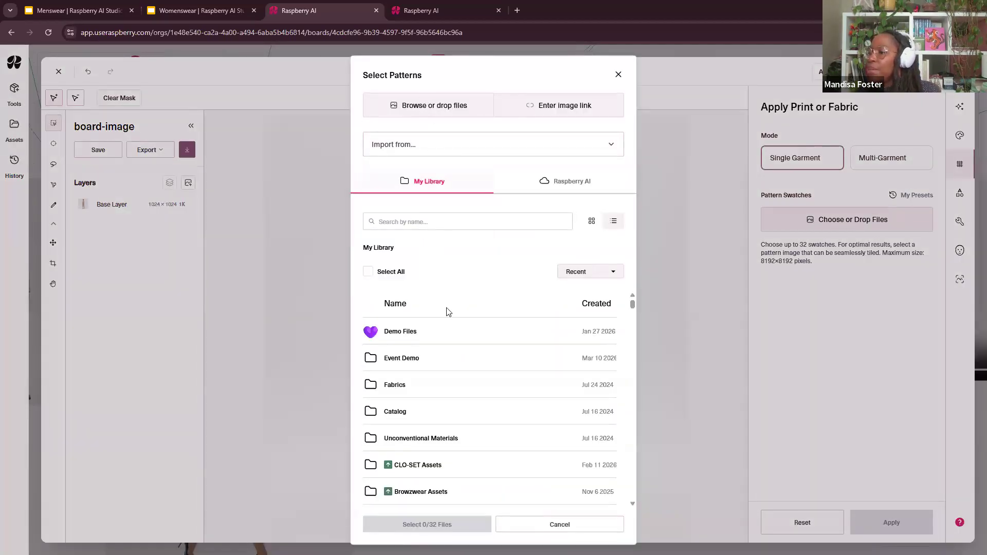
click(422, 221)
text(print)
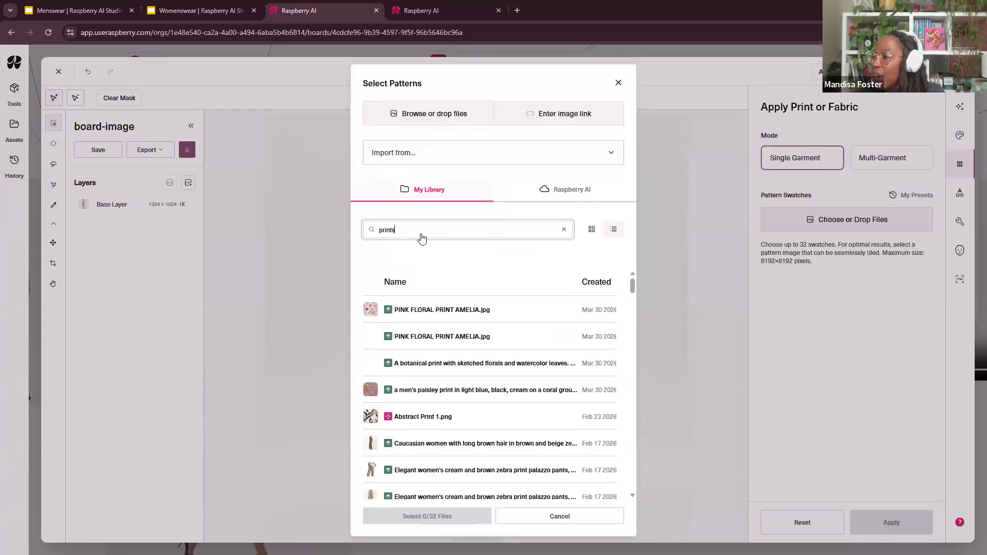
text(s)
key(BackSpace)
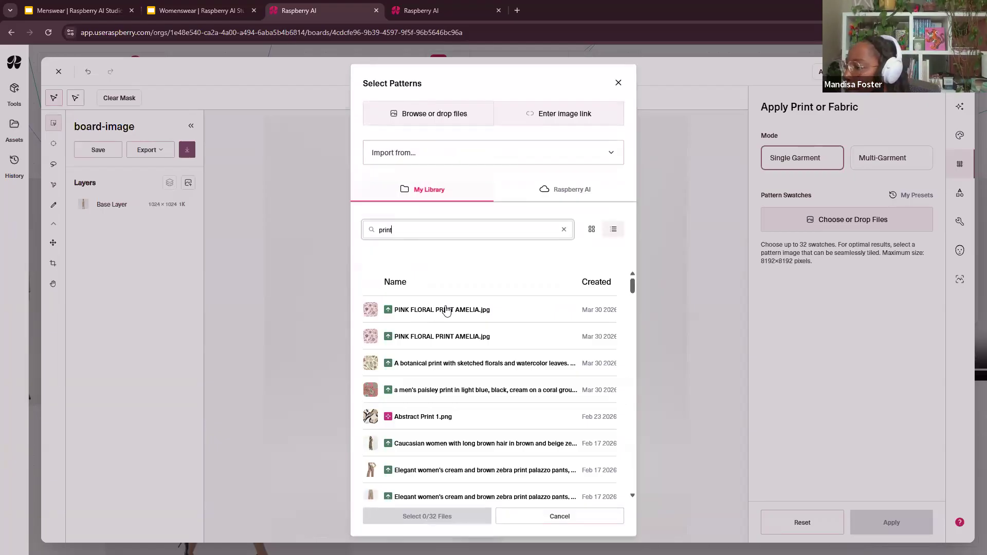
scroll(443, 308, down, 1)
scroll(442, 329, down, 1)
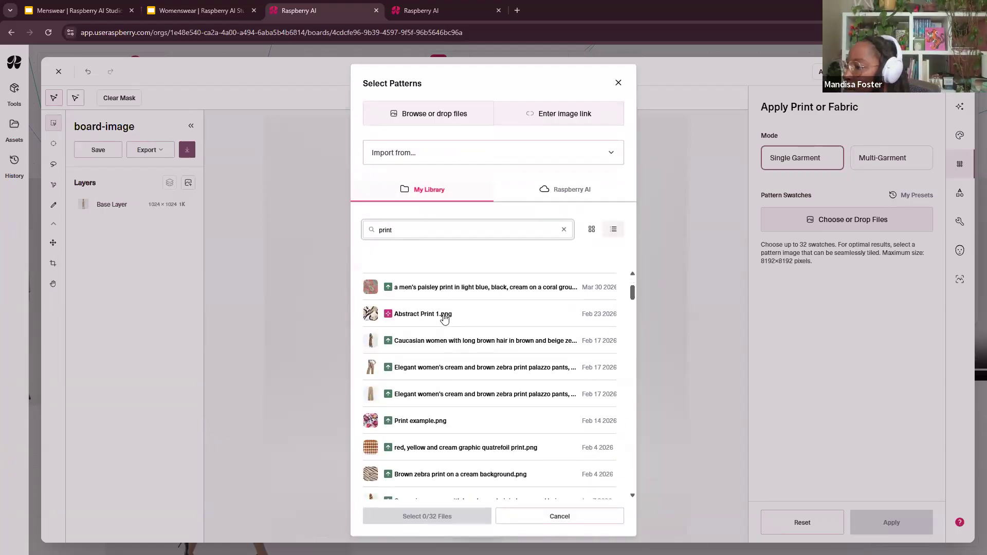
click(444, 319)
click(455, 517)
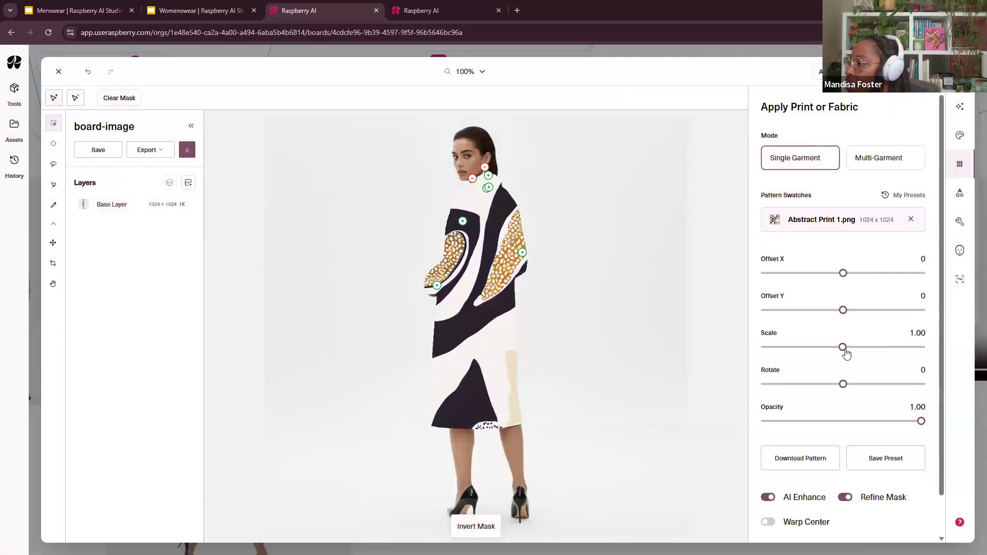
Adjust the abstract print on the coat to scale 0.23, opacity 0.91 and horizontal offset -88
click(814, 349)
drag(806, 353, 782, 347)
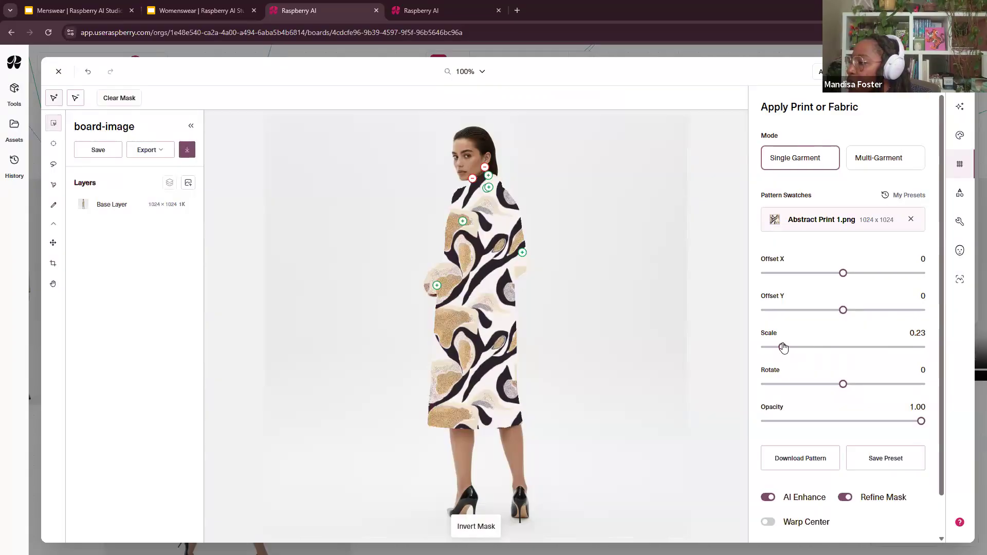
mouse_move(921, 422)
mouse_down()
mouse_move(883, 422)
mouse_move(908, 422)
mouse_up()
drag(843, 275, 837, 273)
scroll(908, 447, down, 1)
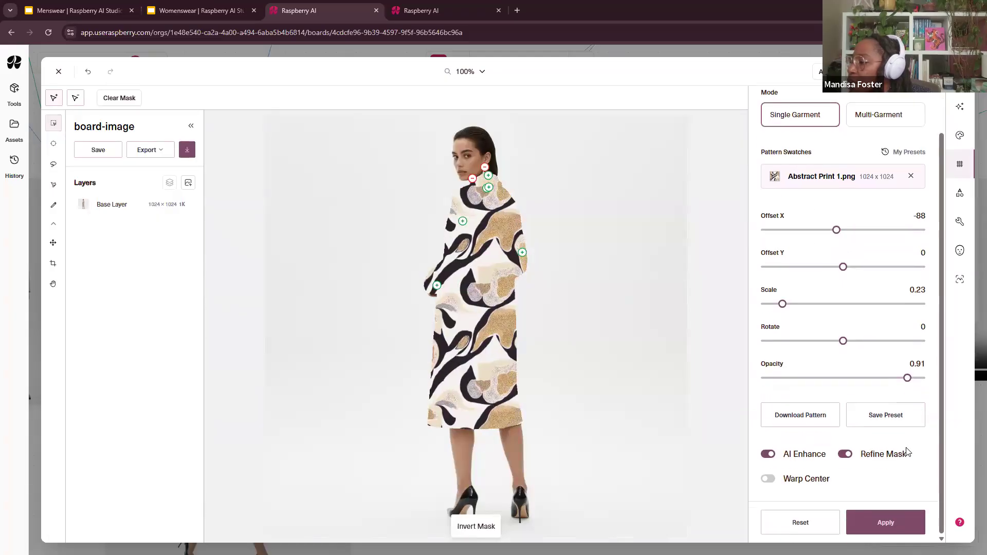
Apply the abstract print to the coat, set the shadow strength to 0.6 and accept the result
click(893, 524)
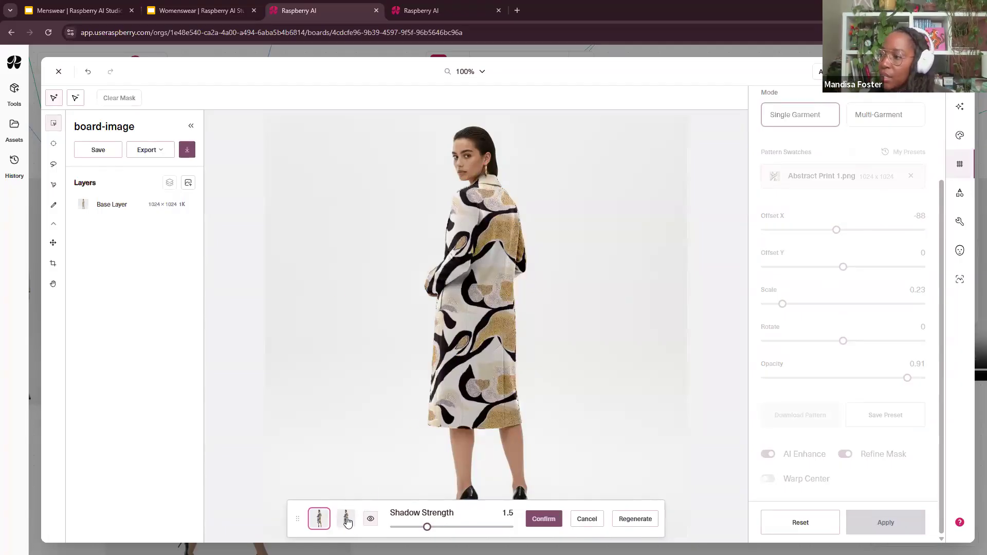
drag(427, 527, 401, 528)
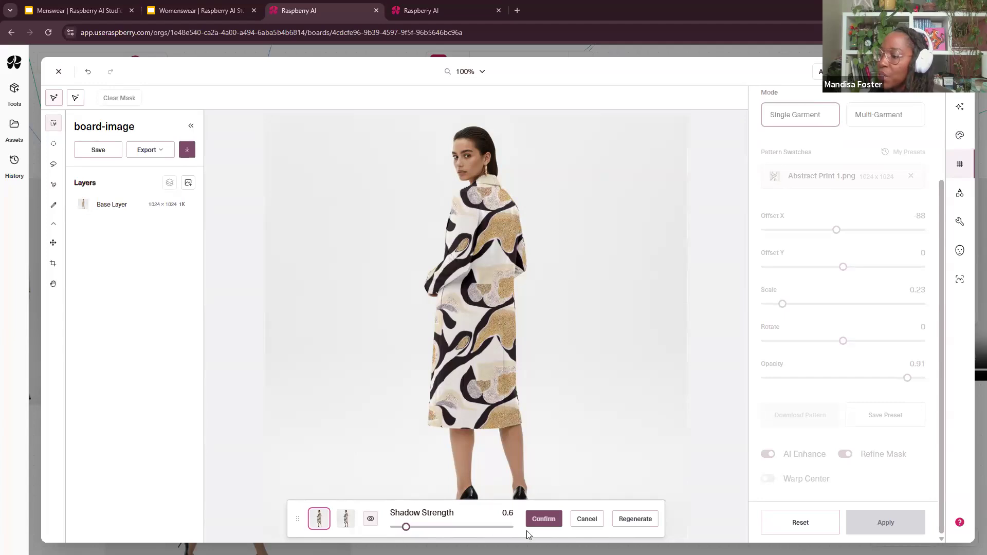
click(543, 520)
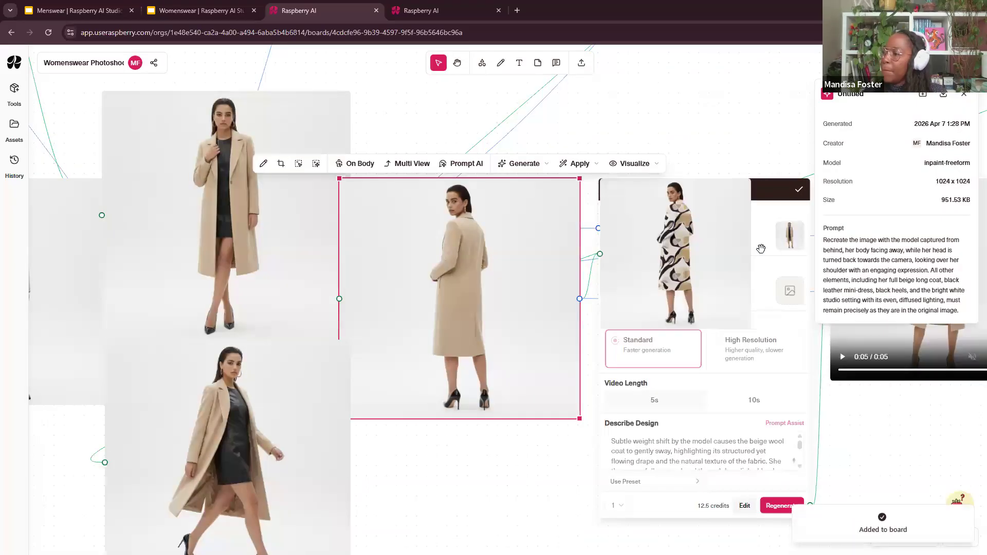
Enlarge the printed-coat image on the board and place it just above the first Animate block
drag(678, 266, 631, 165)
scroll(690, 230, down, 4)
scroll(636, 255, up, 2)
scroll(636, 255, right, 3)
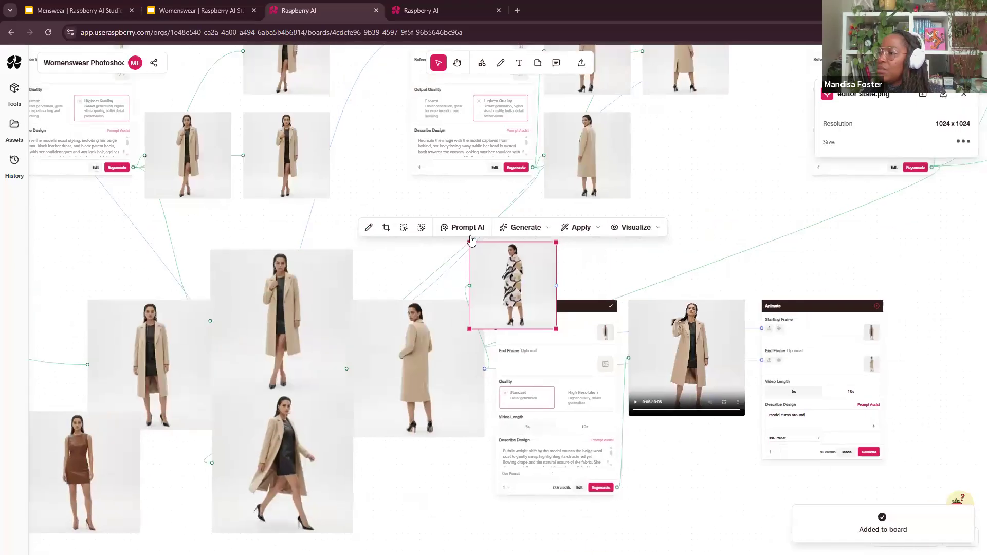
drag(471, 244, 445, 209)
drag(525, 253, 521, 227)
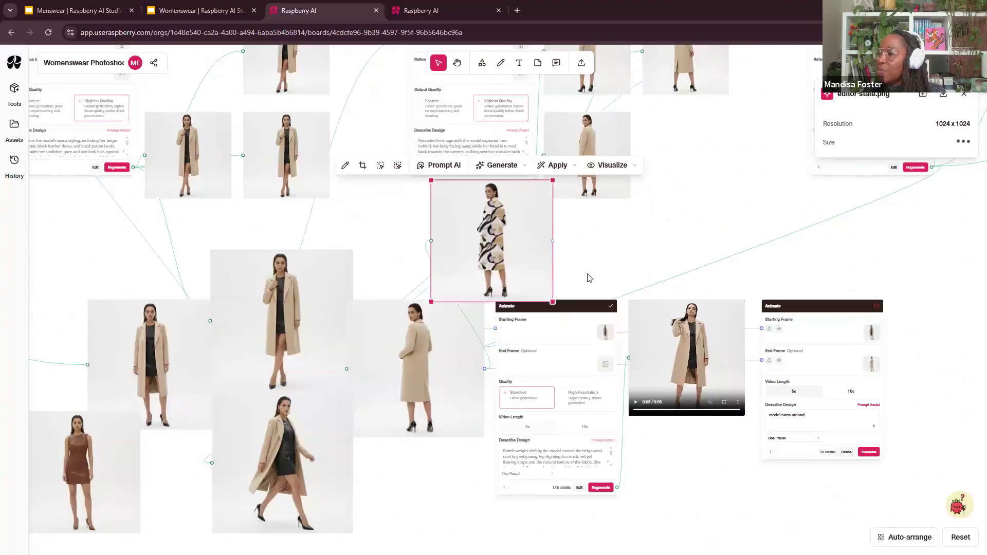
click(551, 304)
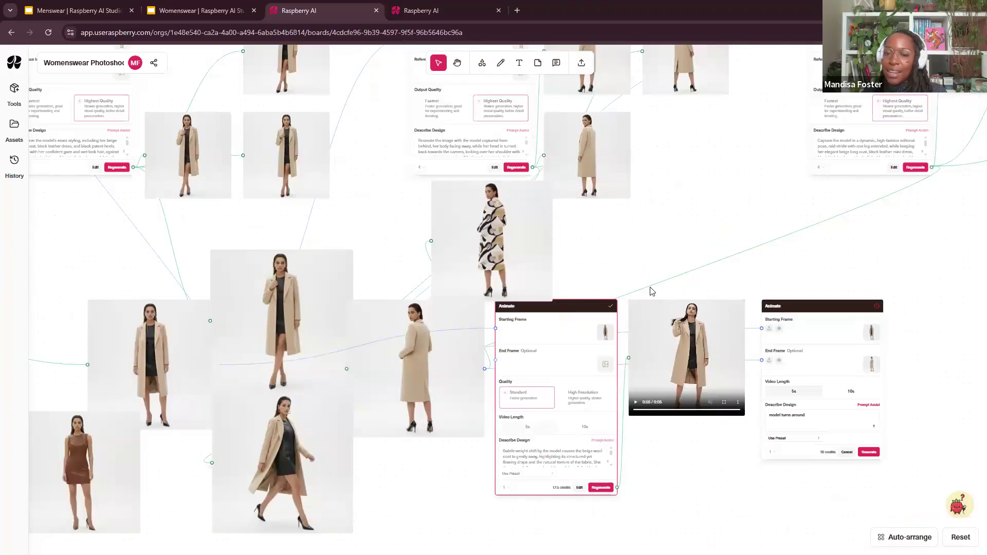
click(506, 255)
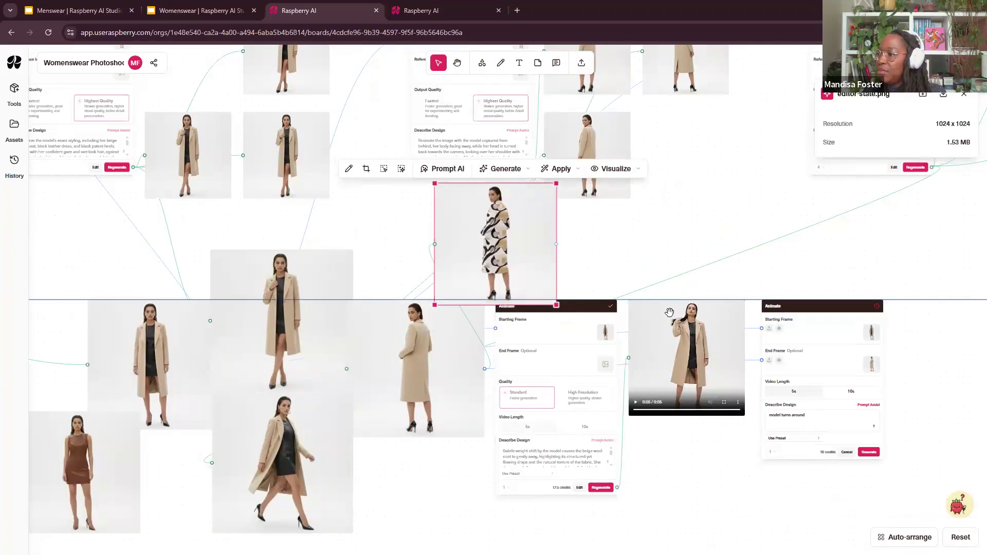
Create a Sketch to Render block from the first generated brown and tan leopard print, using it as the reference sketch
scroll(667, 293, down, 5)
scroll(730, 344, down, 3)
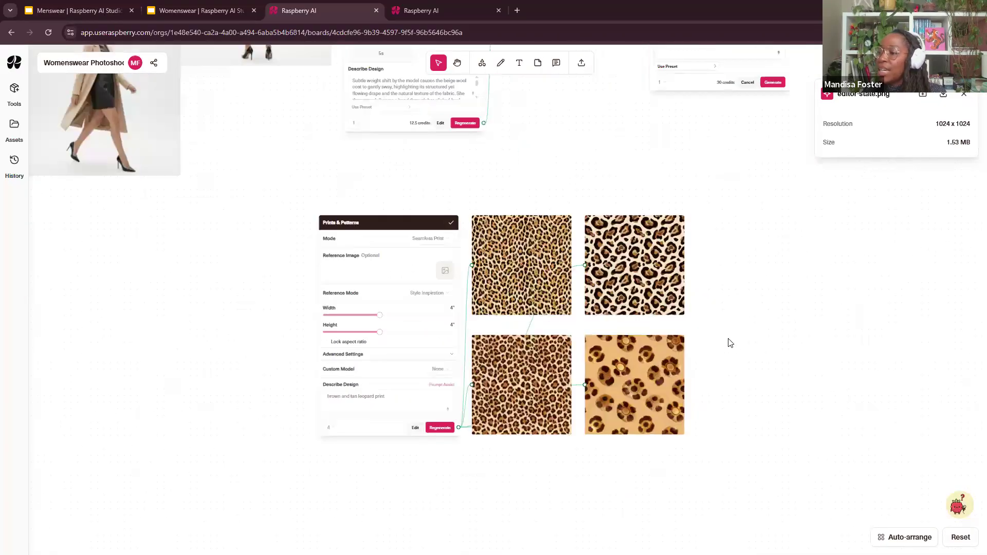
scroll(734, 348, up, 5)
scroll(814, 317, down, 6)
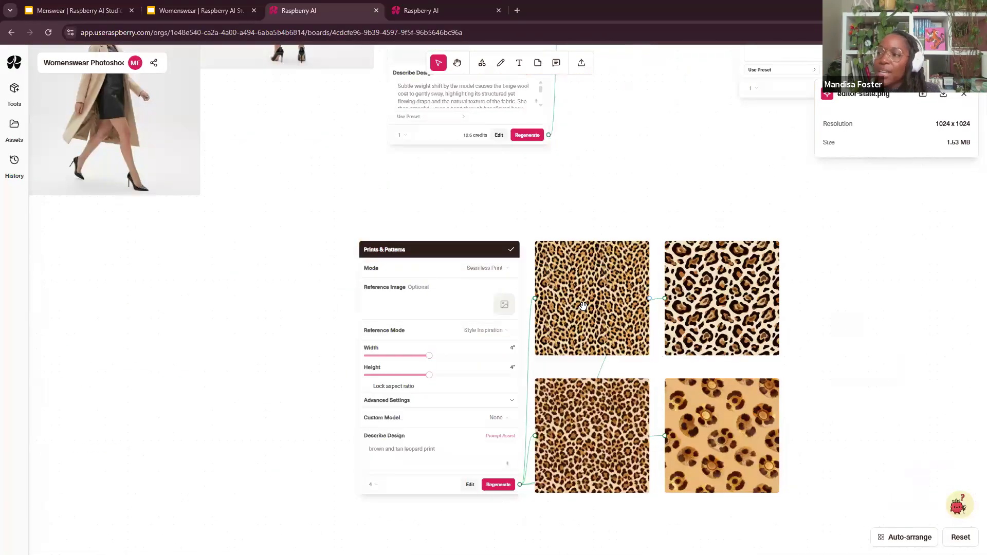
click(583, 306)
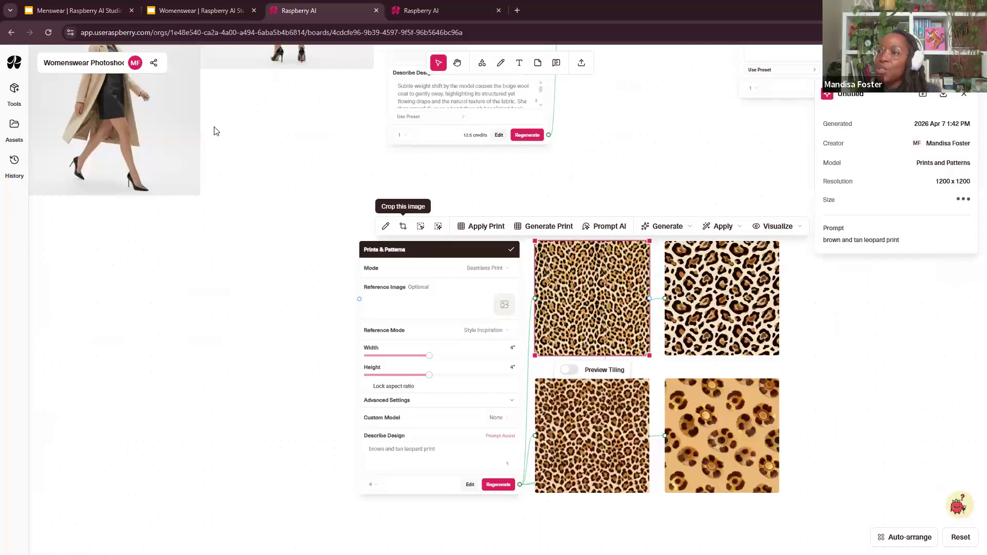
scroll(216, 132, up, 1)
scroll(196, 146, down, 1)
drag(203, 145, 304, 404)
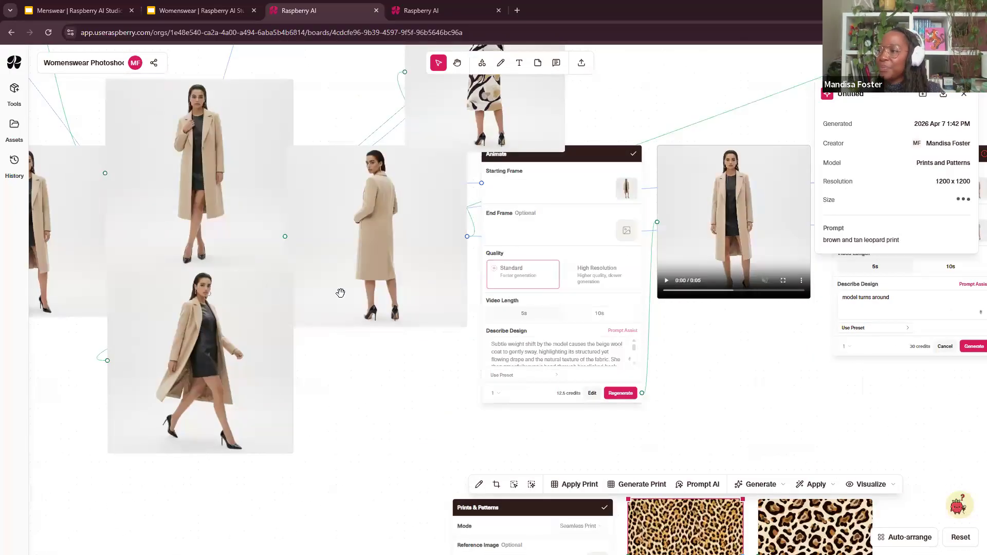
drag(724, 354, 655, 286)
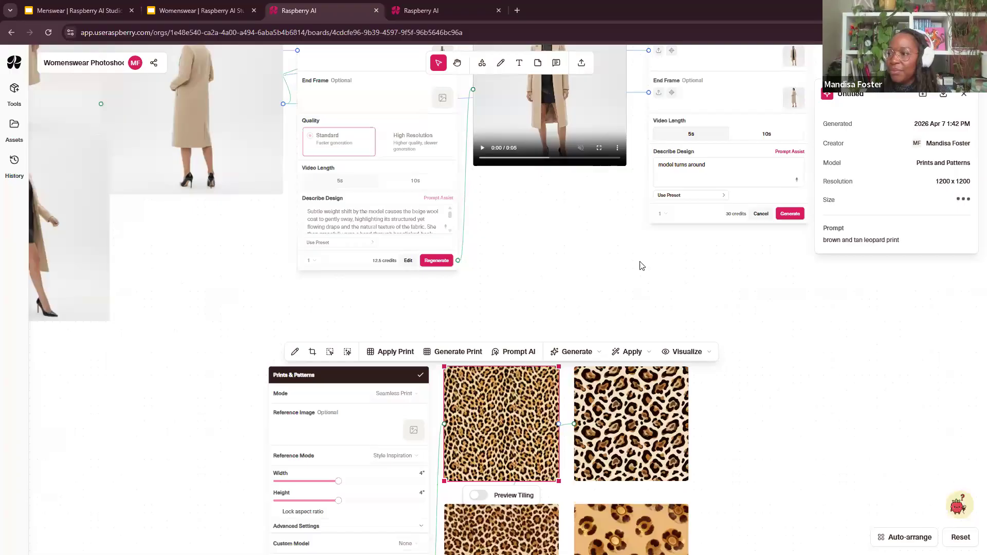
scroll(642, 266, down, 3)
click(295, 474)
click(299, 436)
drag(435, 341, 366, 481)
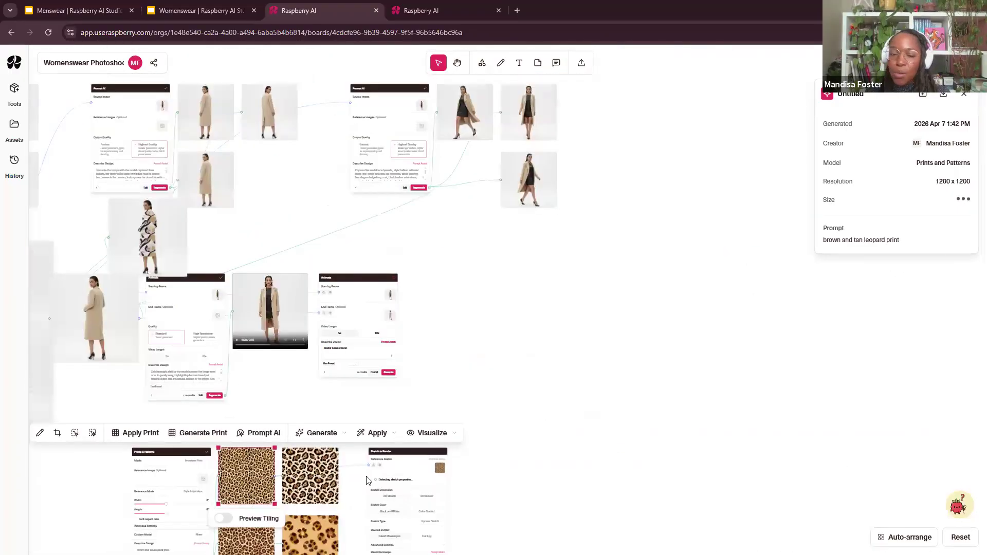
Switch to the Womenswear presentation, view the five-step recap and 7 Days in Raspberry AI slides, and return to the board
click(186, 14)
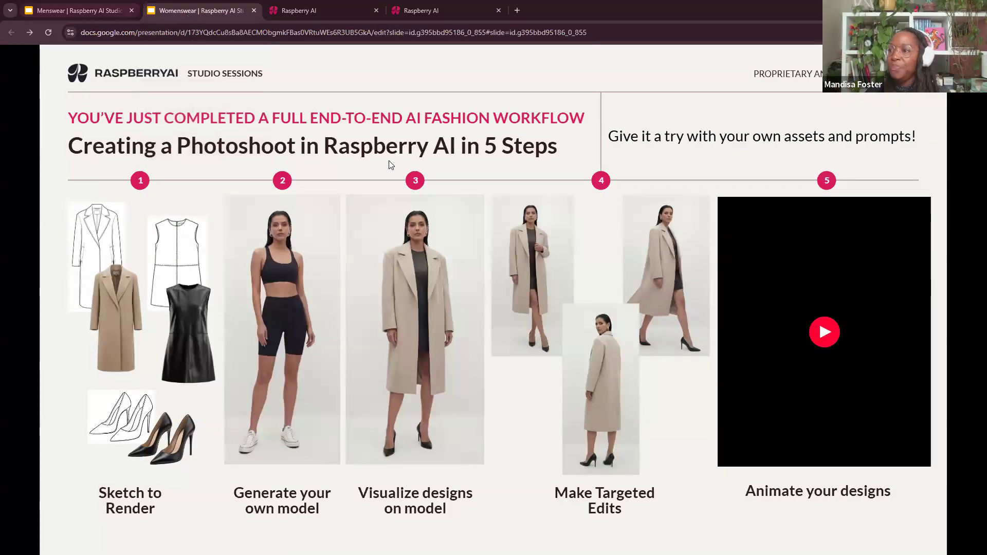
click(358, 176)
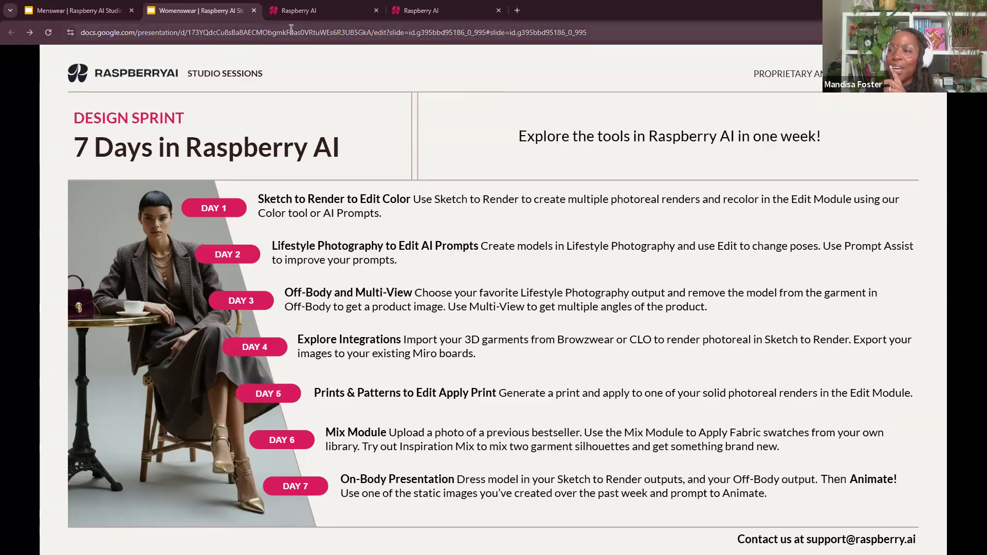
click(309, 13)
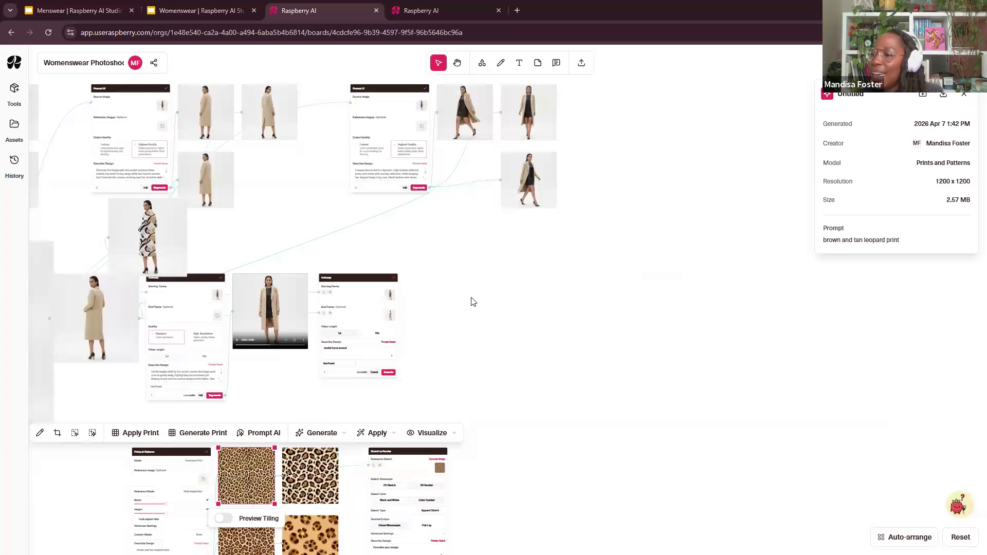
Open the board image of the model in the brown leather mini dress in the image editor
scroll(573, 294, down, 5)
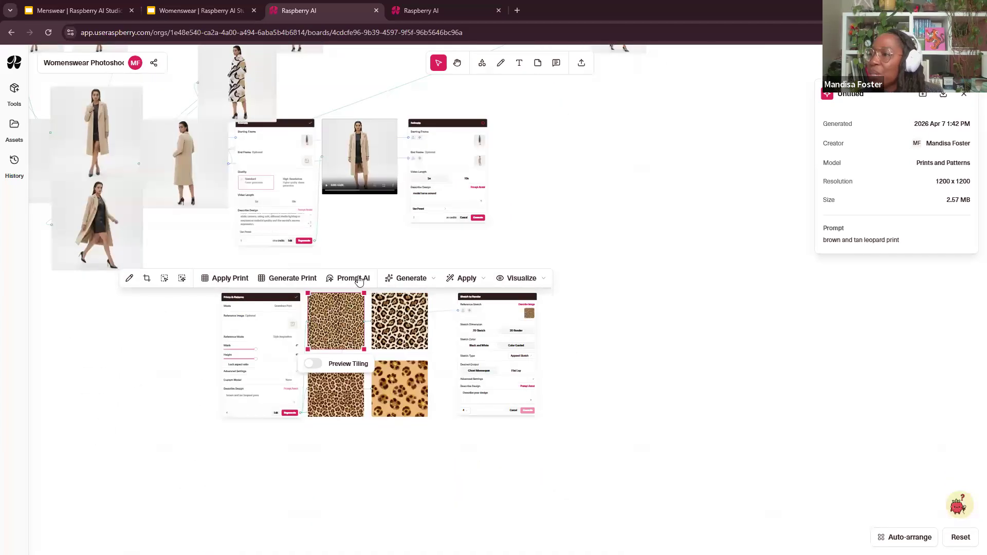
scroll(192, 260, up, 3)
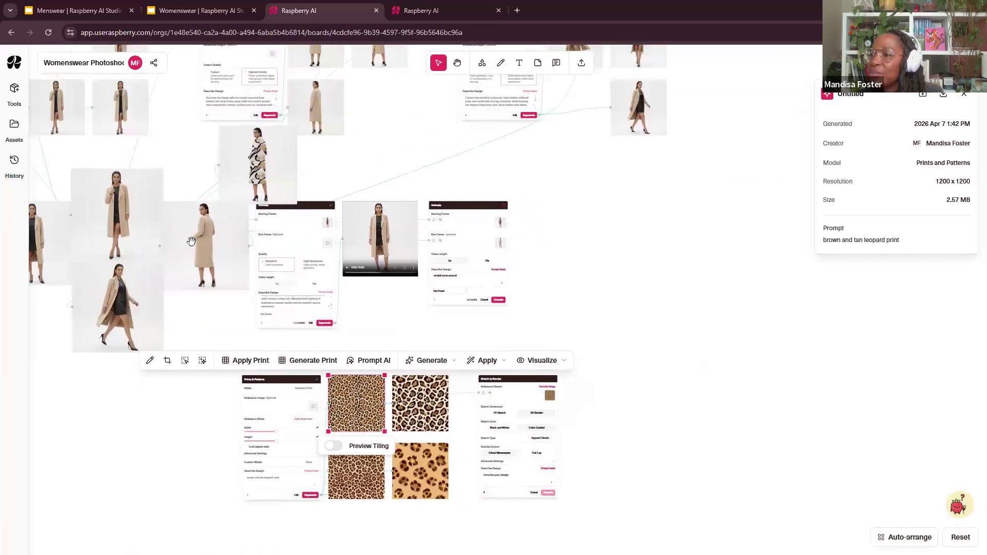
click(205, 252)
scroll(233, 329, up, 3)
scroll(233, 329, left, 5)
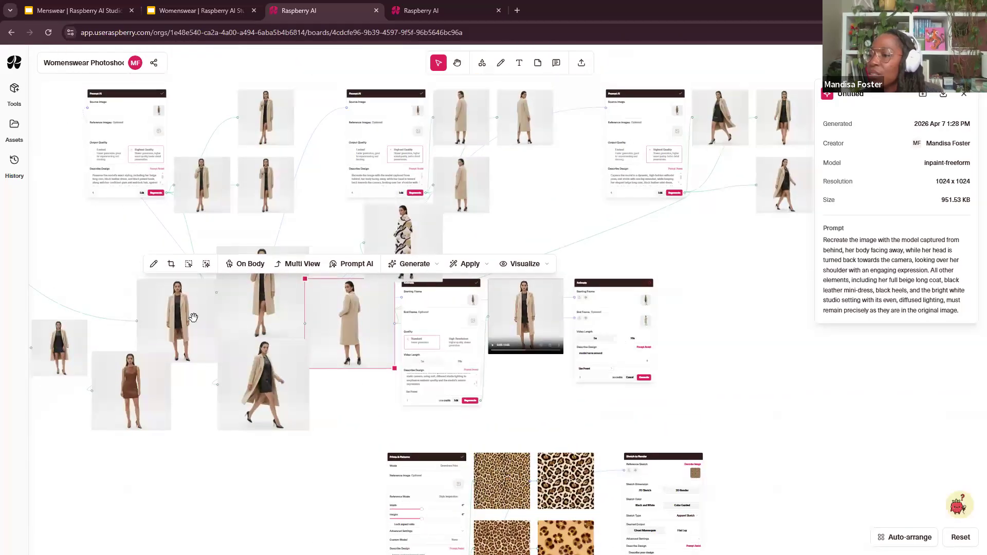
click(195, 332)
click(131, 378)
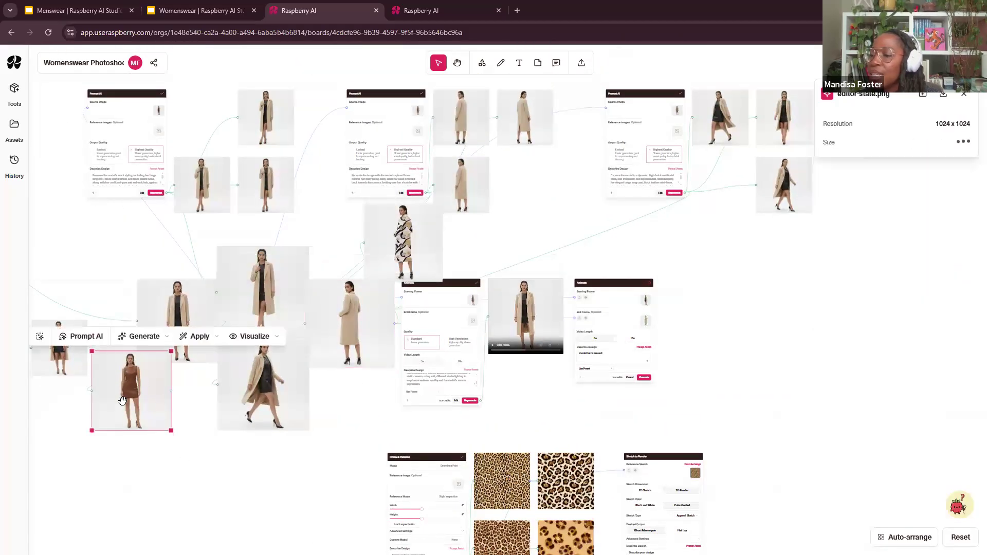
double_click(125, 399)
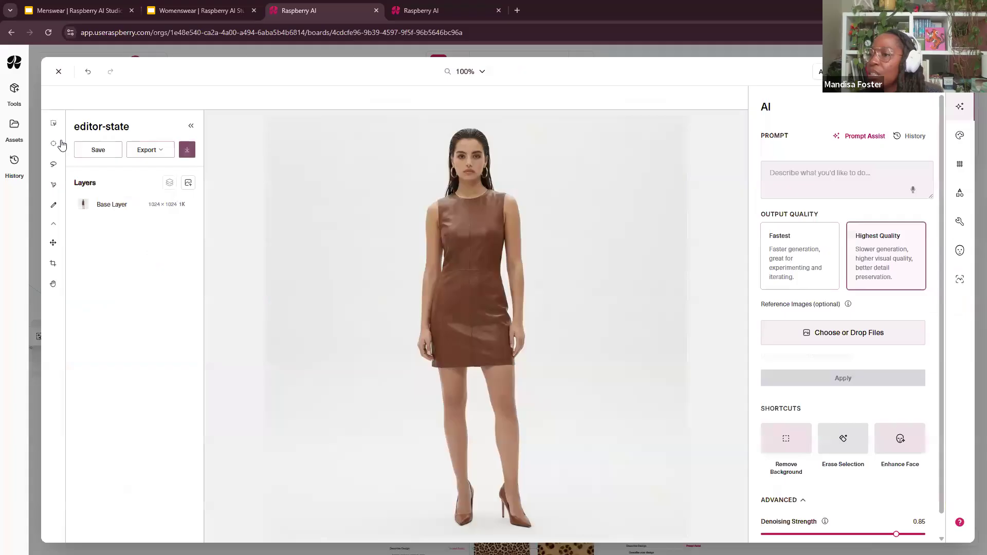
Mask the brown leather dress with a smart selection point and switch to Apply Print or Fabric
click(53, 126)
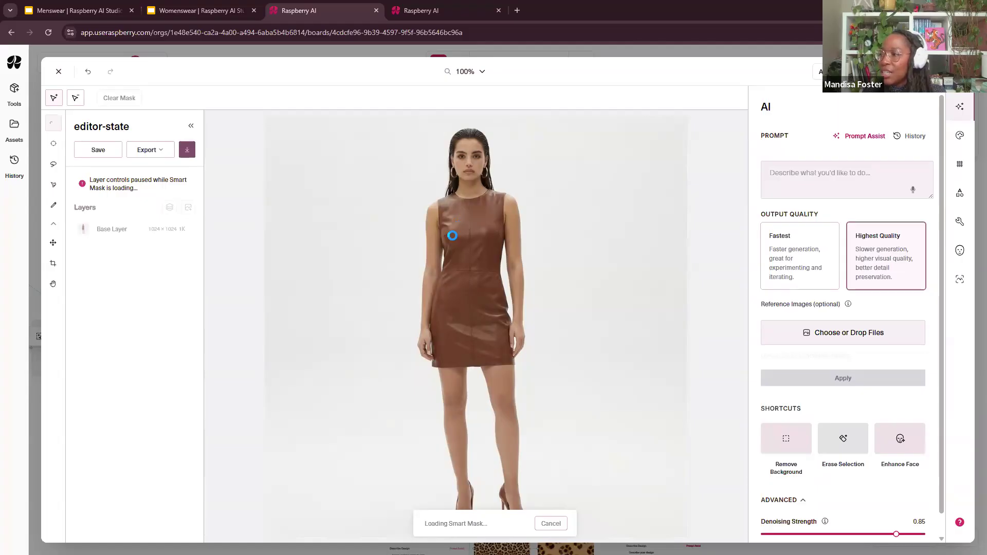
click(478, 253)
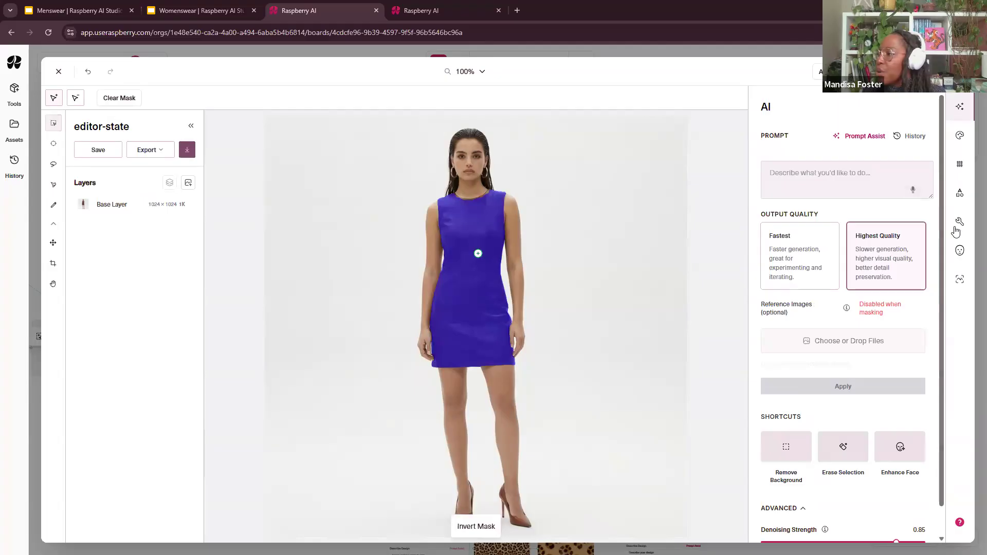
click(960, 165)
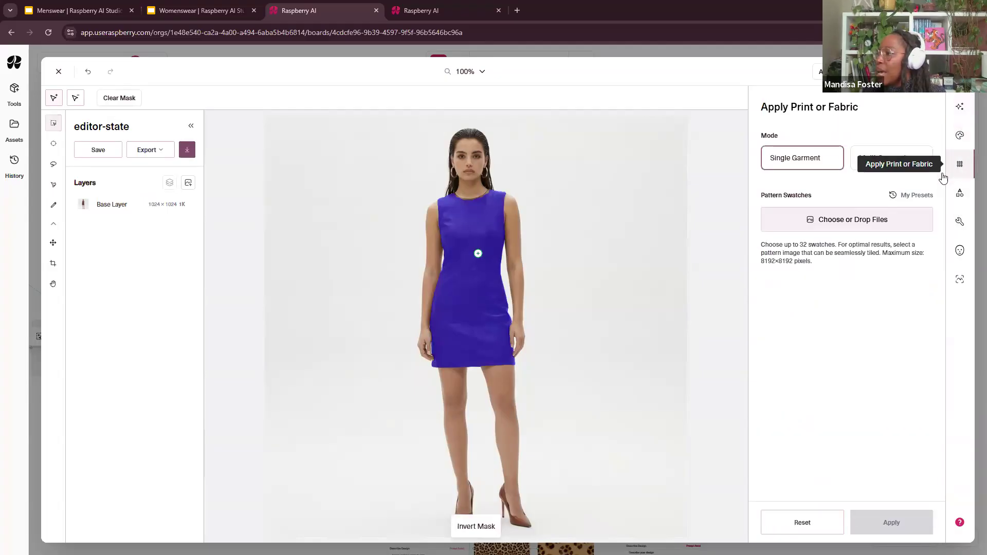
Search the library patterns for "print" and add Brown zebra print on a cream background.png as the dress's pattern swatch
click(847, 225)
click(419, 220)
text(print)
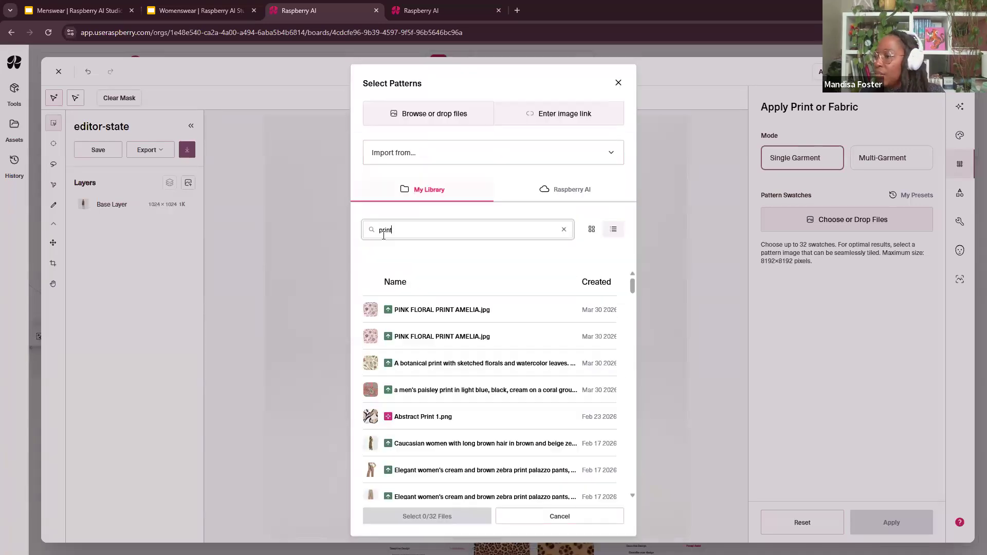
scroll(467, 408, down, 2)
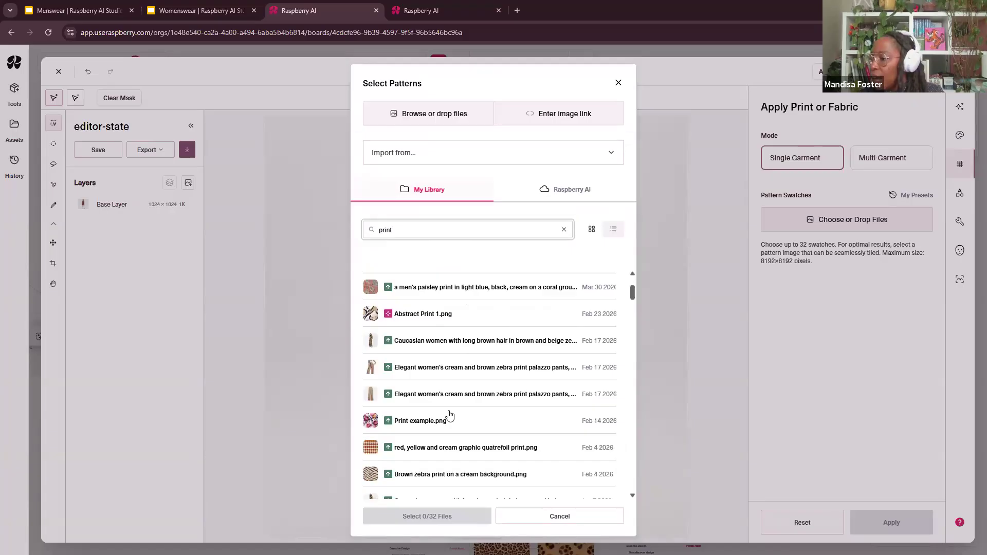
scroll(450, 415, down, 1)
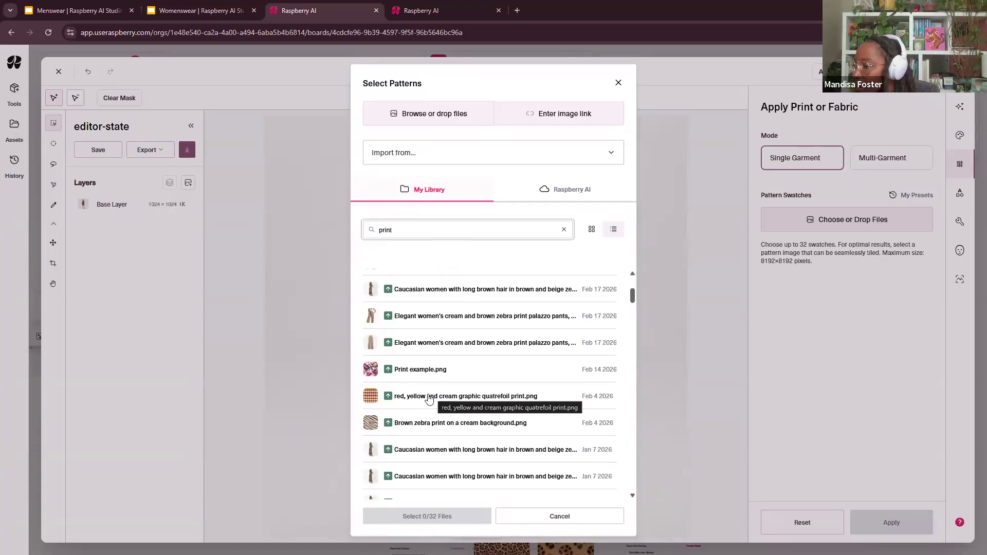
scroll(428, 398, down, 1)
click(432, 377)
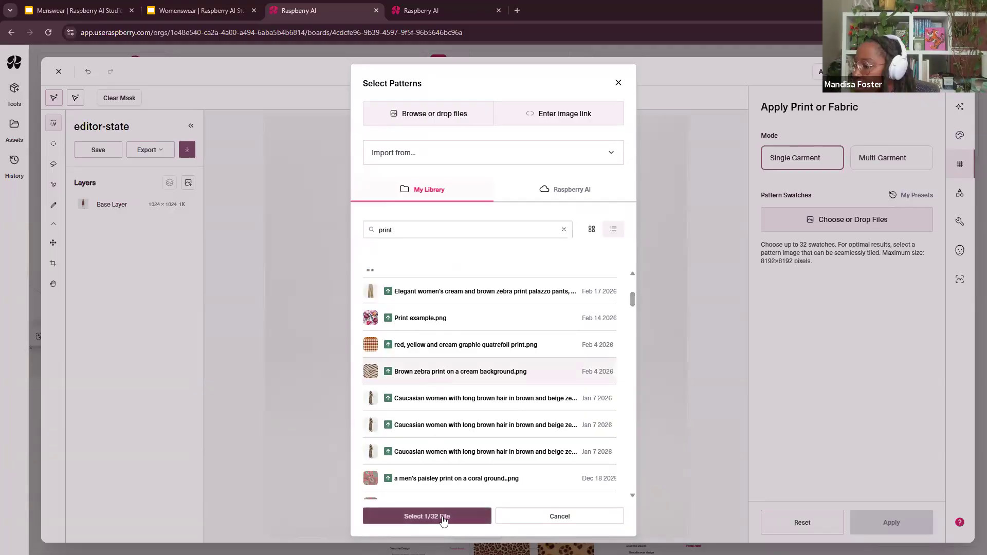
click(444, 517)
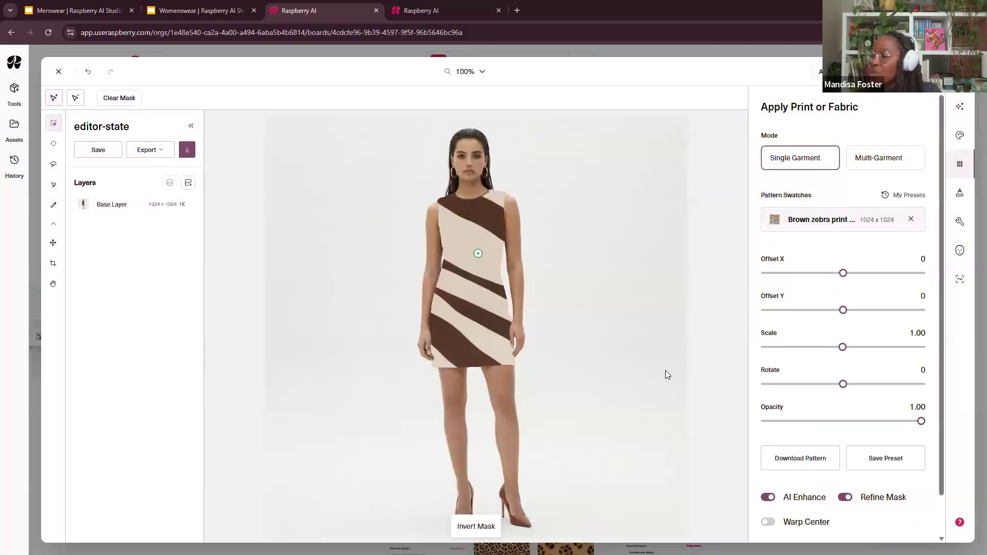
Set the zebra print's scale to 0.14, offset X to -128, offset Y to 88 and rotation to 2
drag(843, 347, 777, 348)
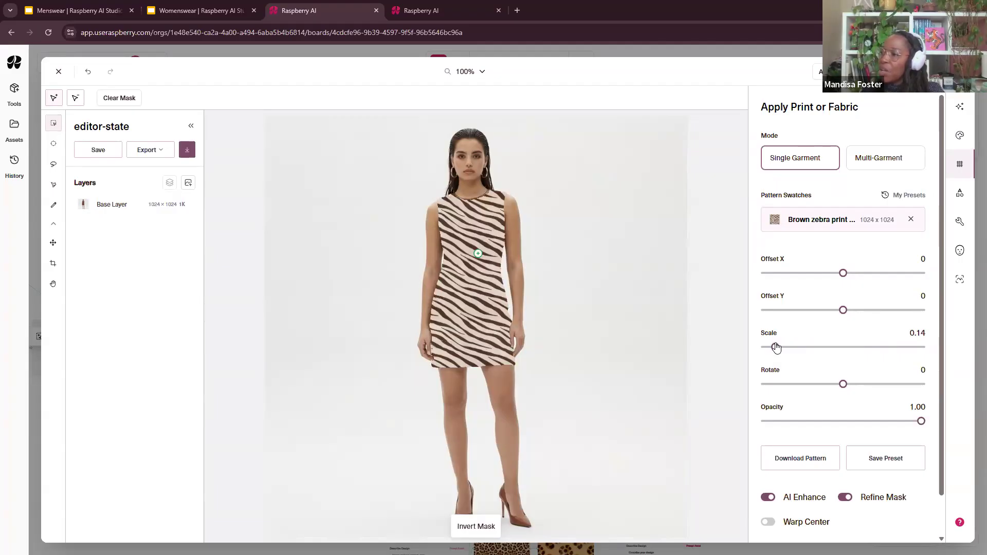
drag(843, 273, 851, 311)
drag(856, 389, 844, 384)
mouse_move(922, 422)
mouse_down()
mouse_move(903, 422)
mouse_move(923, 422)
mouse_up()
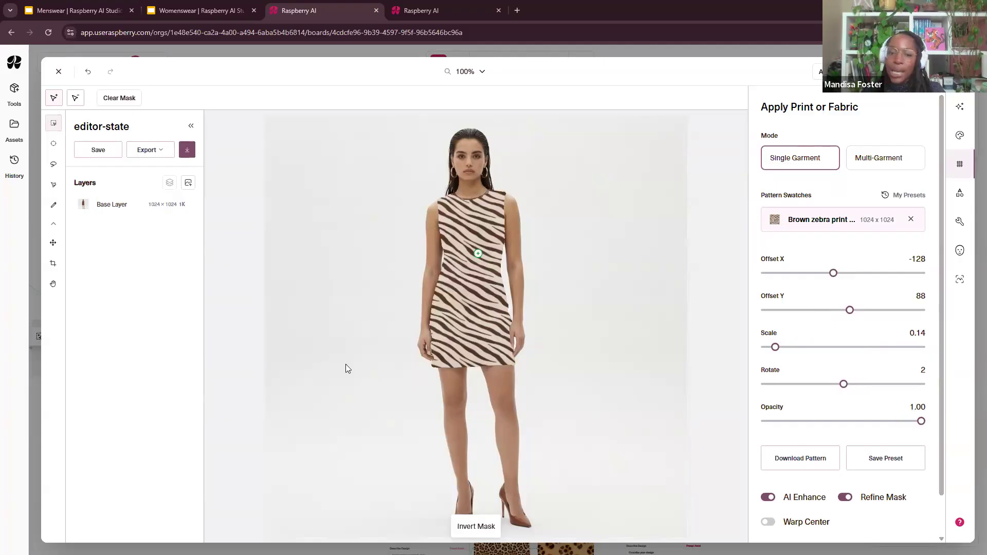
scroll(707, 406, down, 2)
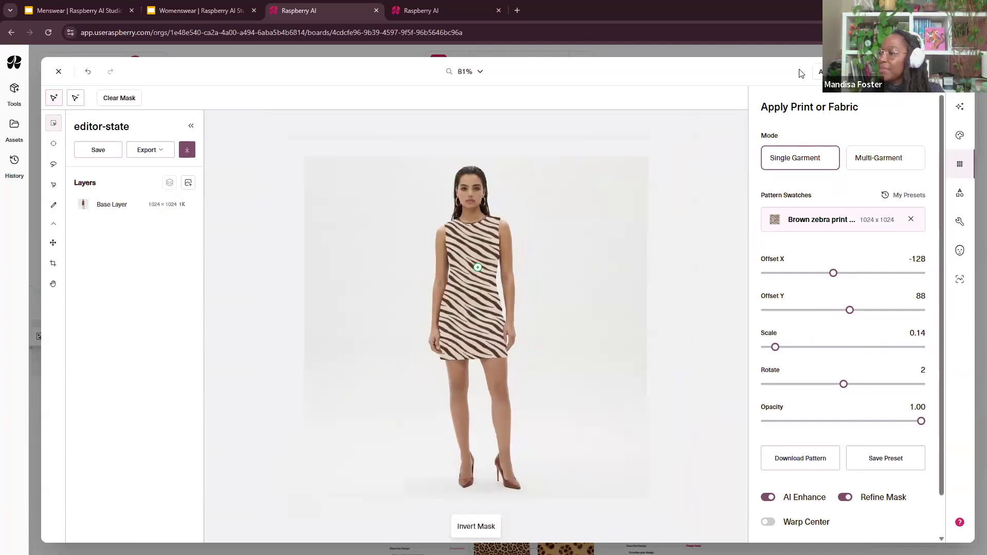
Check the 7 Days in Raspberry AI slide in the Womenswear presentation, return to Raspberry AI and close the image editor
click(181, 11)
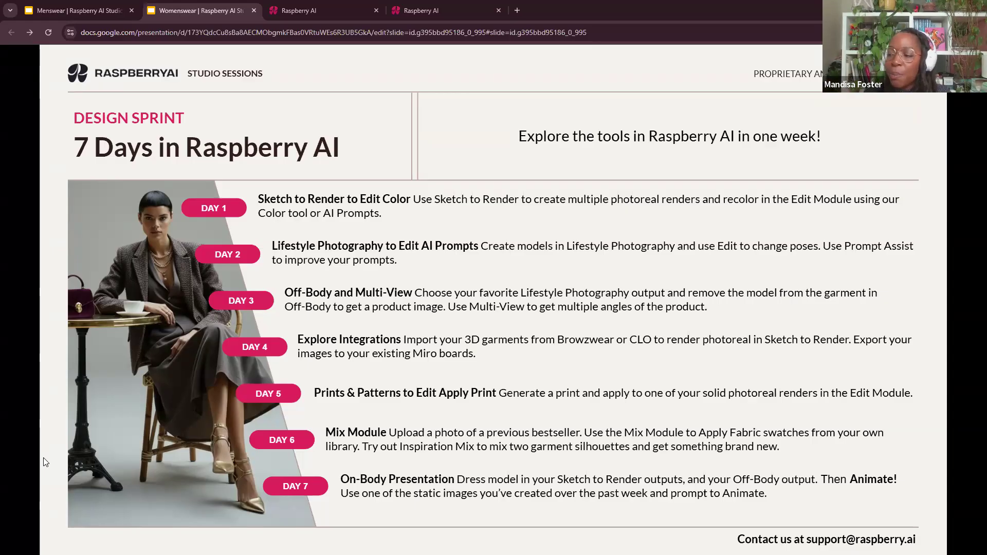
click(326, 9)
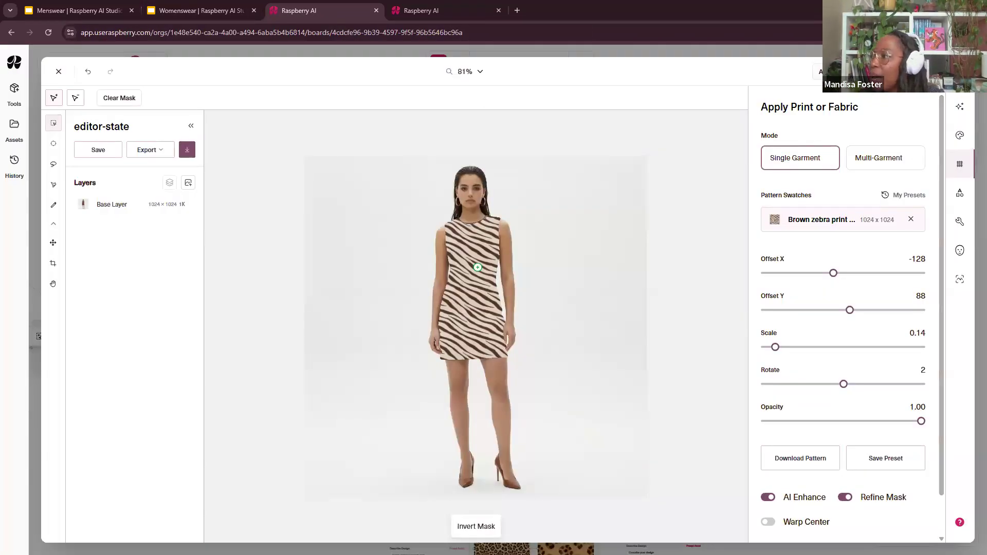
click(58, 71)
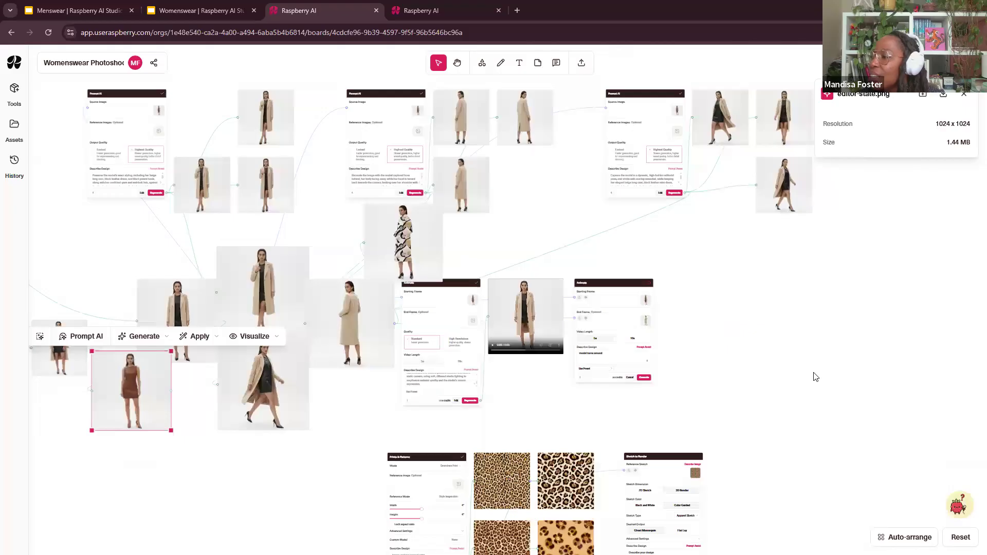
Generate the 5s video from the Animate block with the "model turns around" prompt and the front and back coat frames
drag(834, 408, 723, 379)
scroll(518, 372, down, 1)
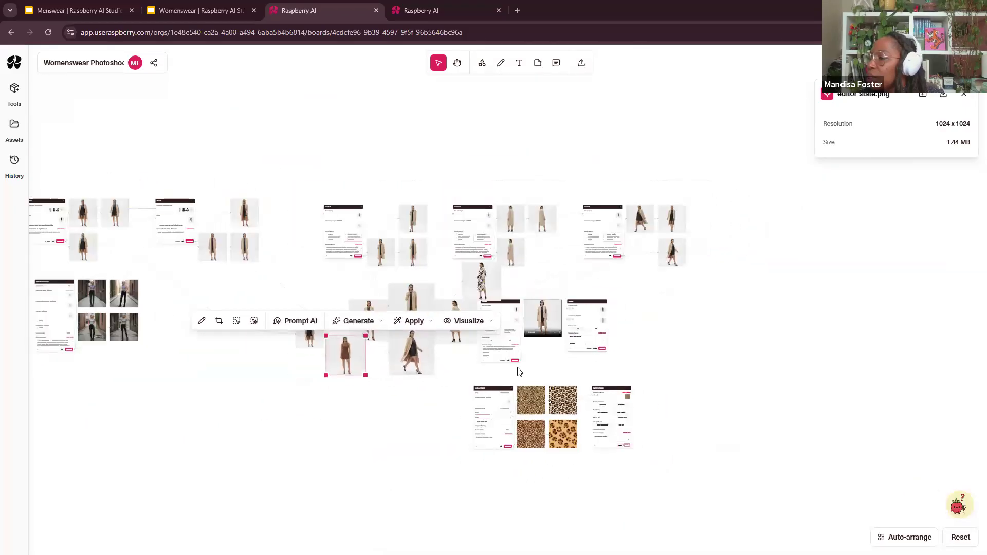
scroll(518, 372, up, 5)
scroll(518, 368, up, 3)
drag(798, 370, 406, 392)
scroll(415, 301, up, 5)
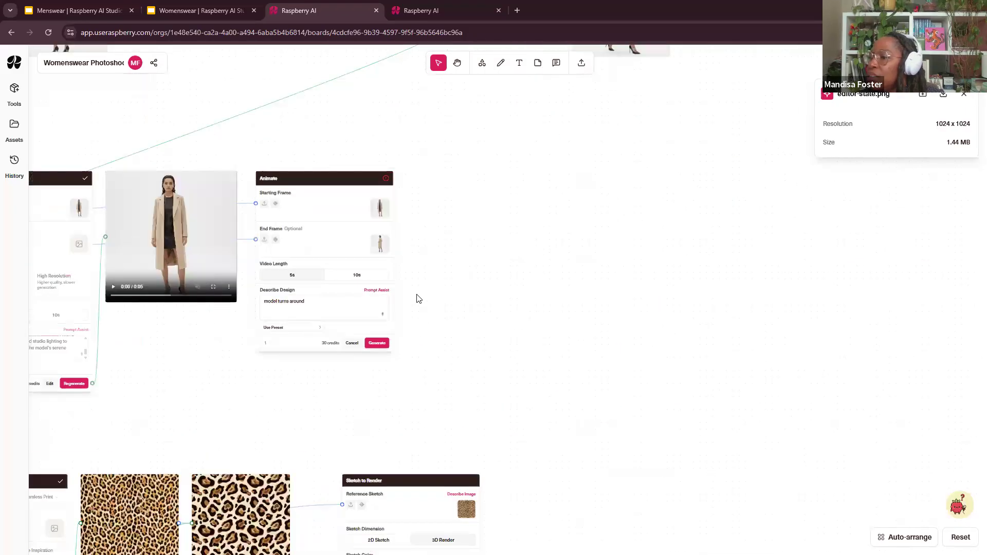
click(478, 407)
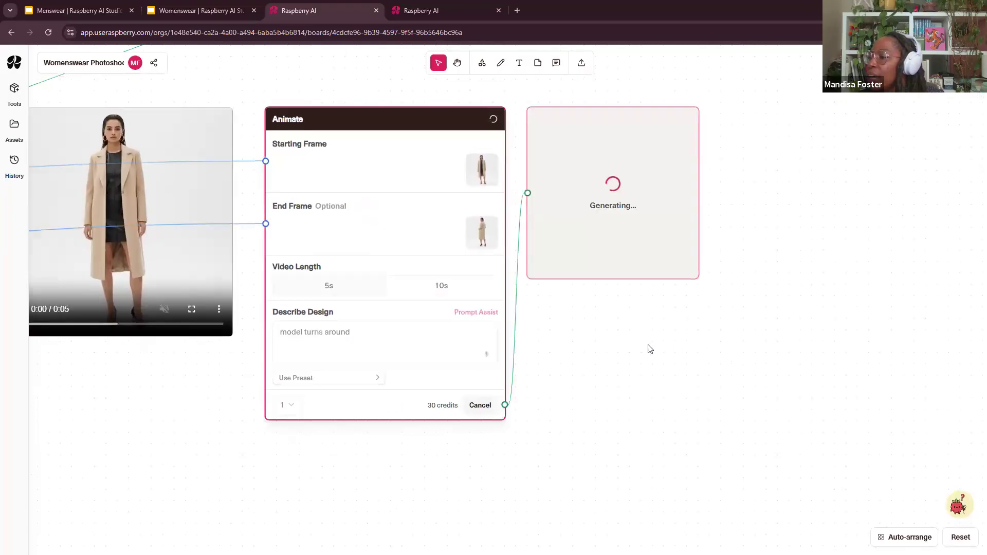
Switch to the Womenswear presentation and view the 7 Days in Raspberry AI, In App Tips and Where to find Help slides
click(191, 11)
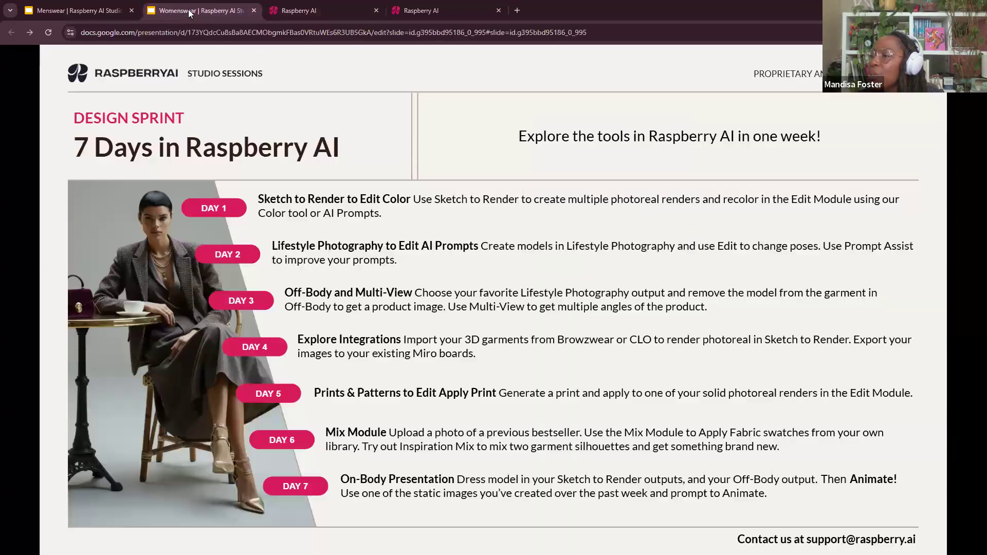
key(Right)
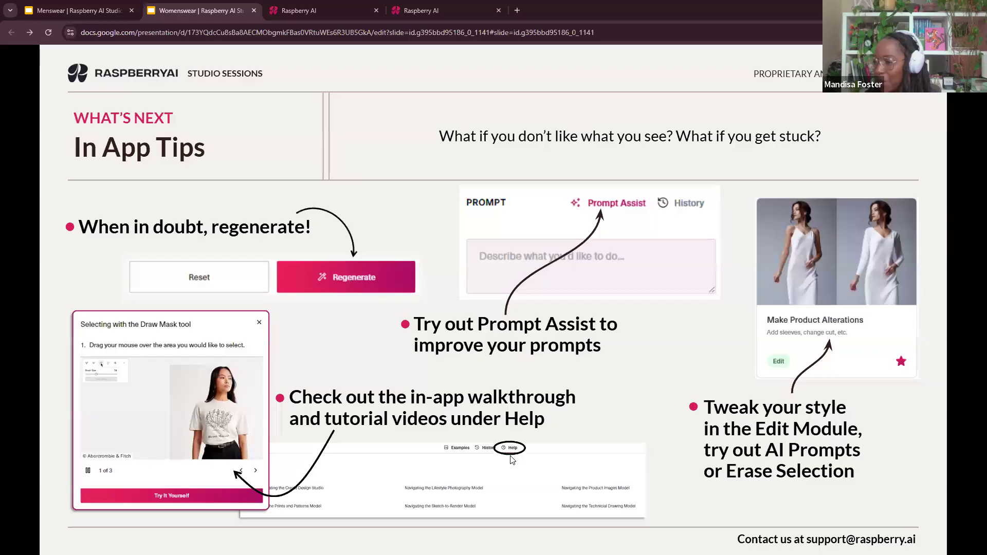
click(559, 316)
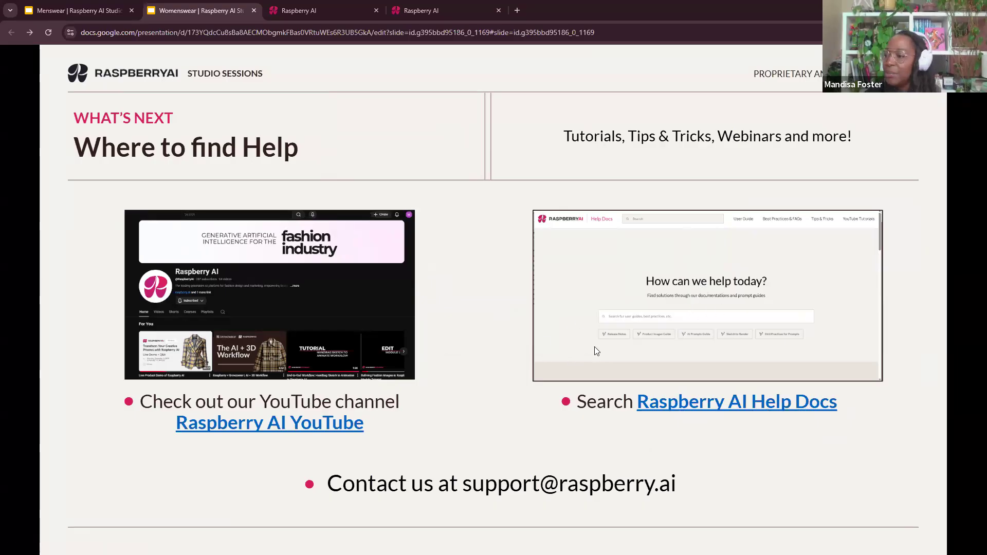
key(Right)
key(Left)
key(Left)
key(Right)
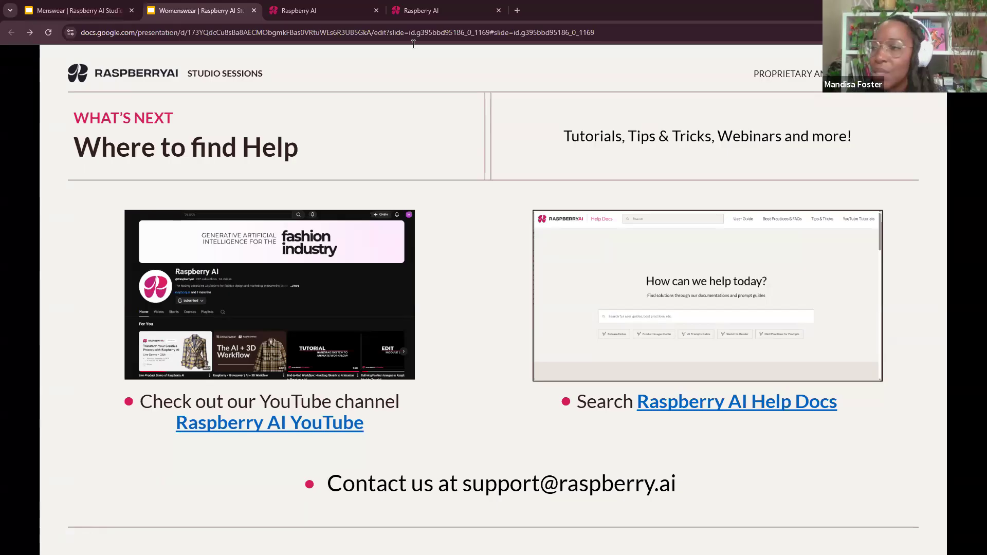
Return to the Raspberry AI board and play the newly generated video of the model turning around in the beige coat
click(340, 6)
scroll(540, 446, down, 3)
drag(465, 483, 480, 430)
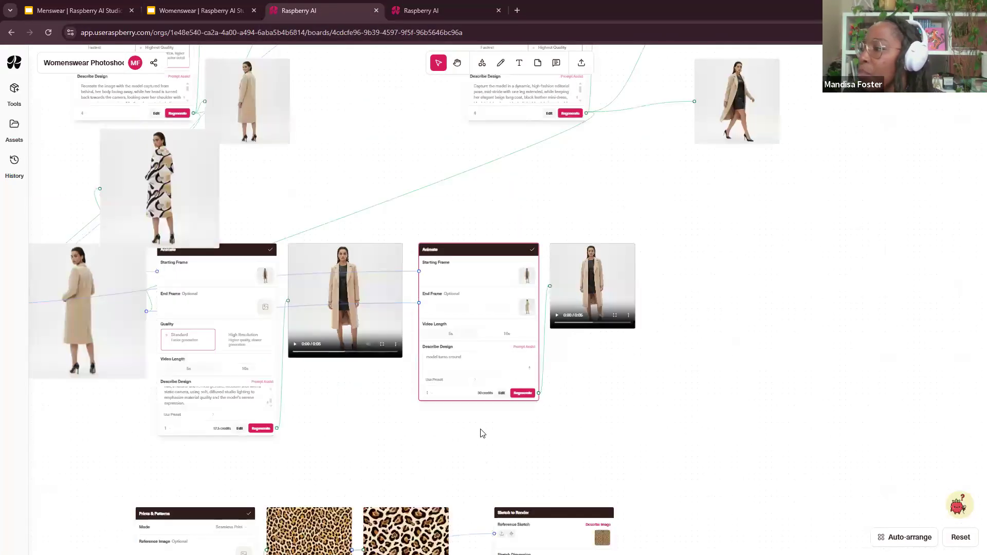
drag(657, 340, 493, 454)
scroll(495, 449, up, 5)
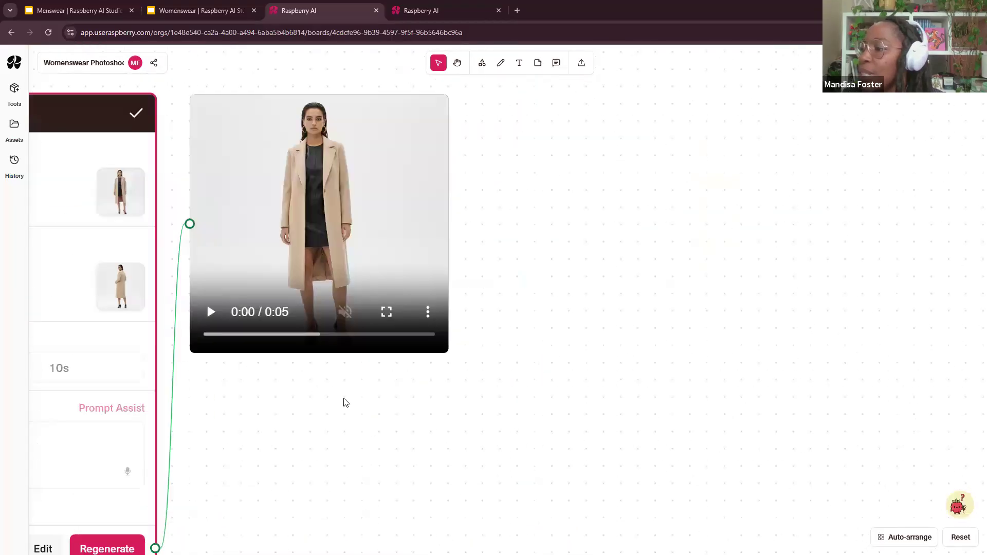
click(247, 357)
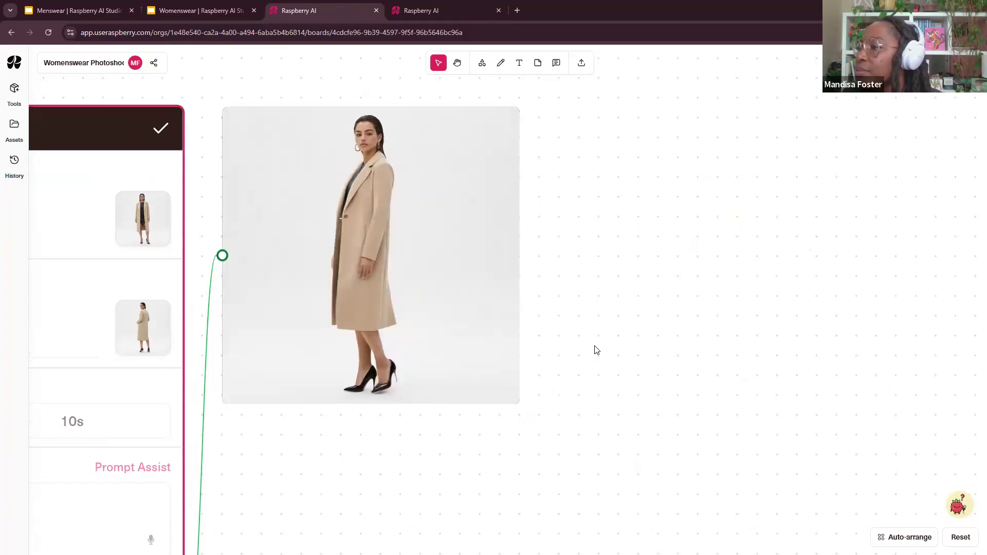
scroll(593, 349, up, 1)
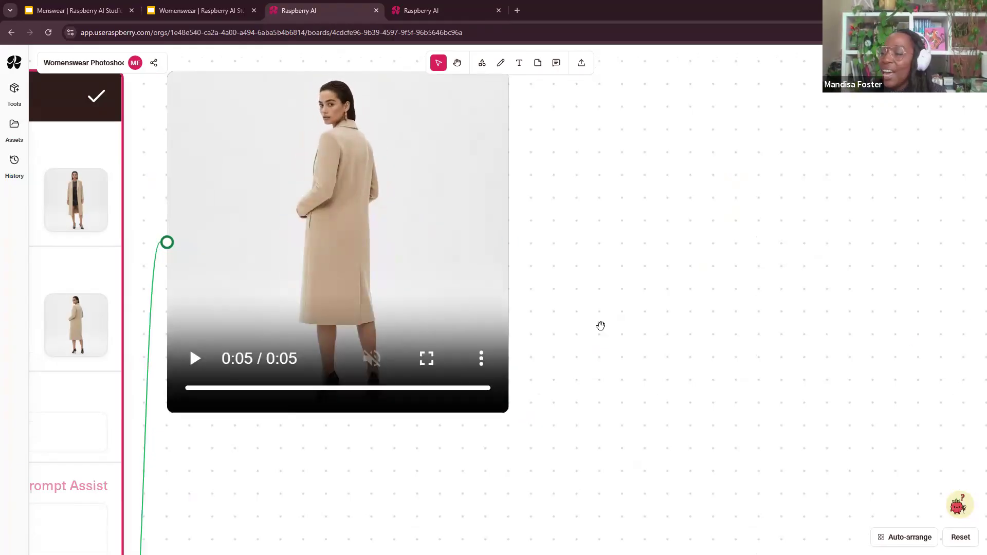
Examine the two Animate blocks, comparing their starting frames, end frames and prompts with their videos
drag(235, 274, 474, 299)
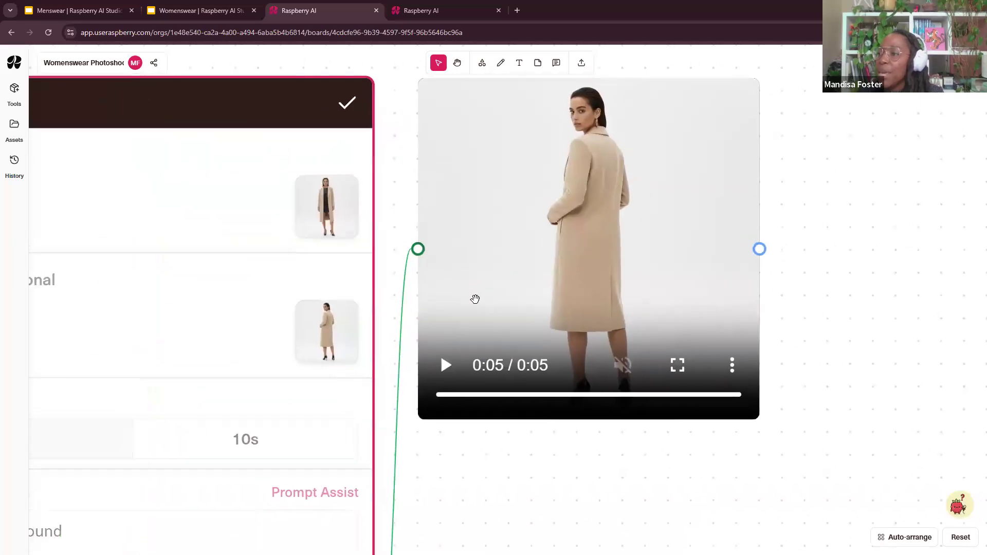
scroll(475, 299, down, 7)
drag(422, 349, 642, 361)
scroll(206, 277, up, 6)
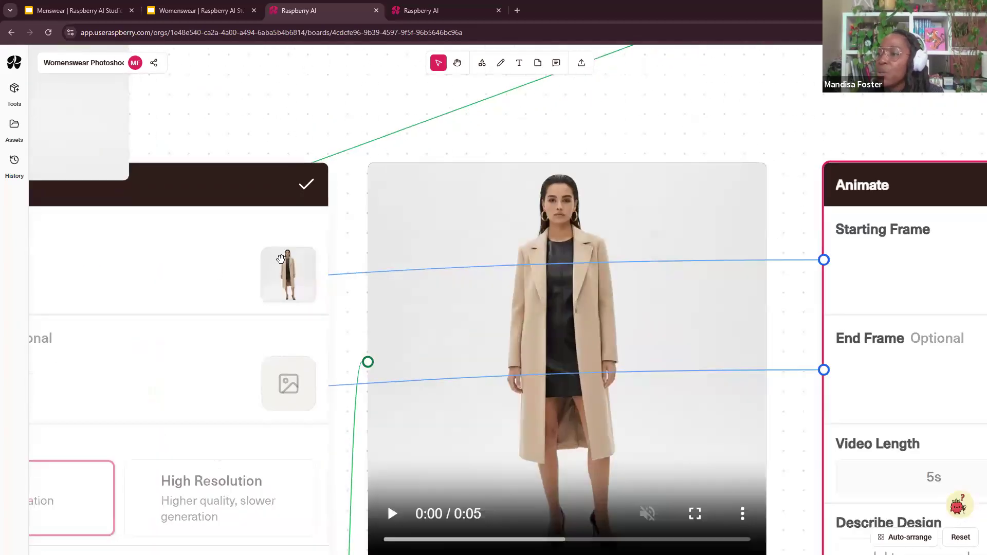
drag(280, 336, 325, 116)
drag(894, 107, 263, 262)
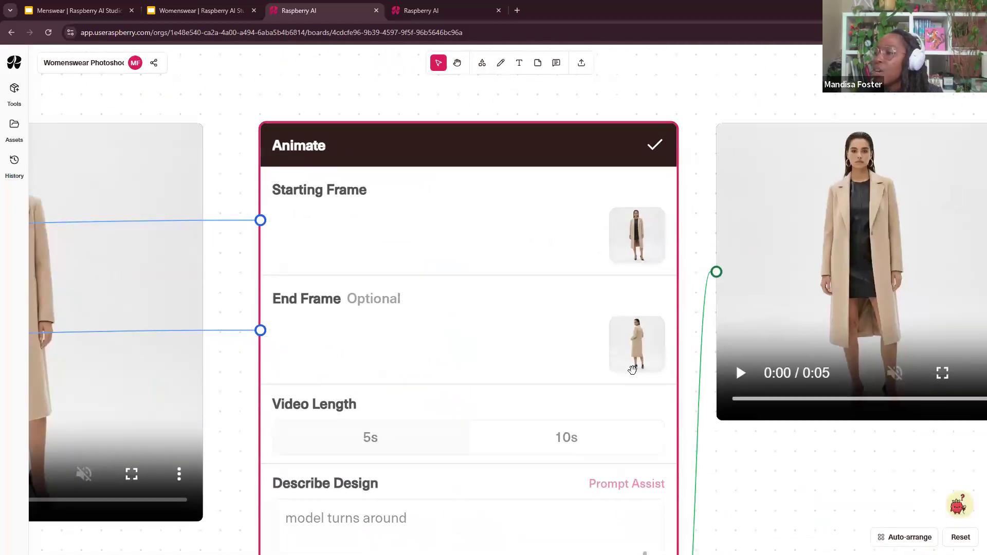
drag(775, 346, 663, 189)
right_click(751, 292)
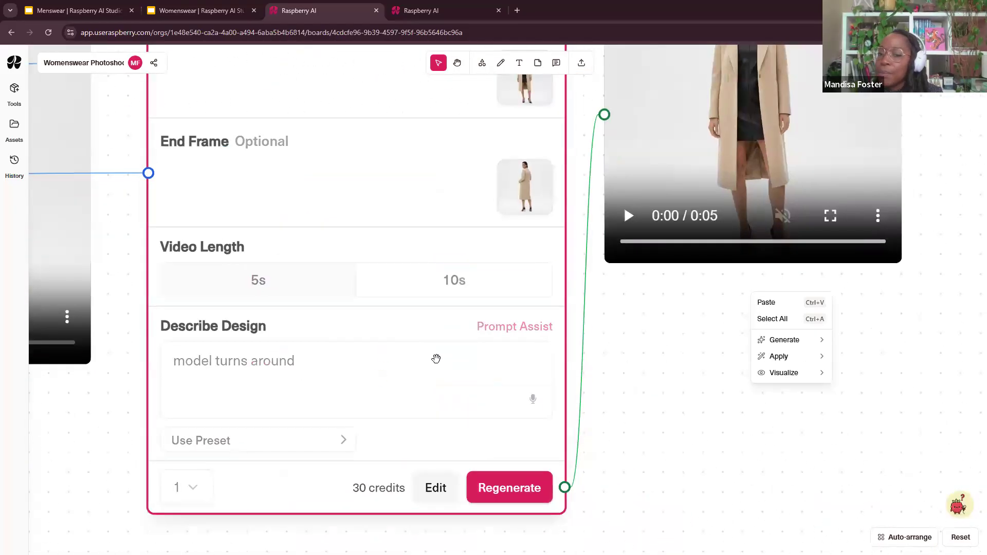
drag(851, 330, 696, 417)
scroll(838, 329, down, 8)
drag(915, 326, 584, 298)
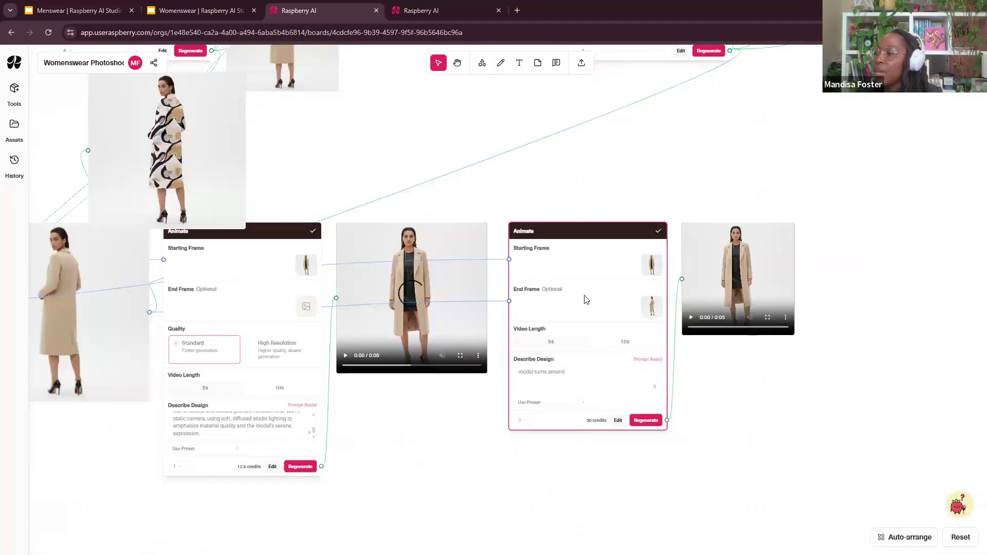
Add a Create Lifestyle Photography block to an empty area of the board and set its aspect ratio to 3:4 Portrait
drag(741, 334, 399, 330)
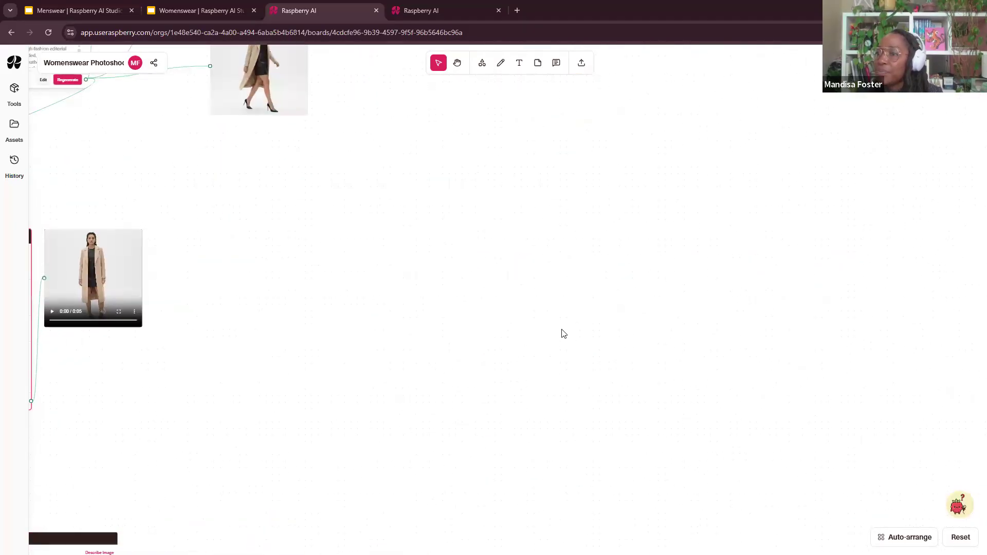
drag(562, 333, 493, 322)
click(15, 93)
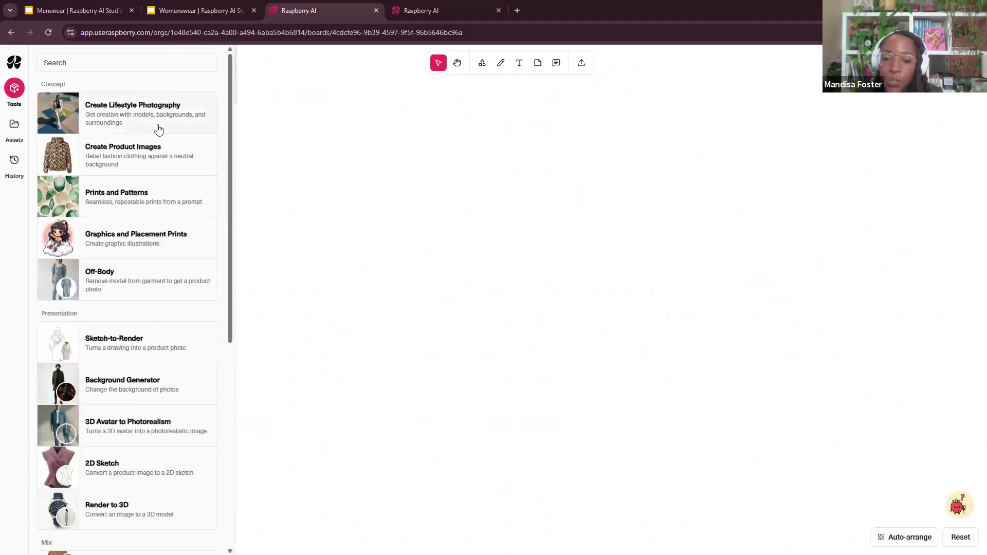
drag(161, 114, 430, 201)
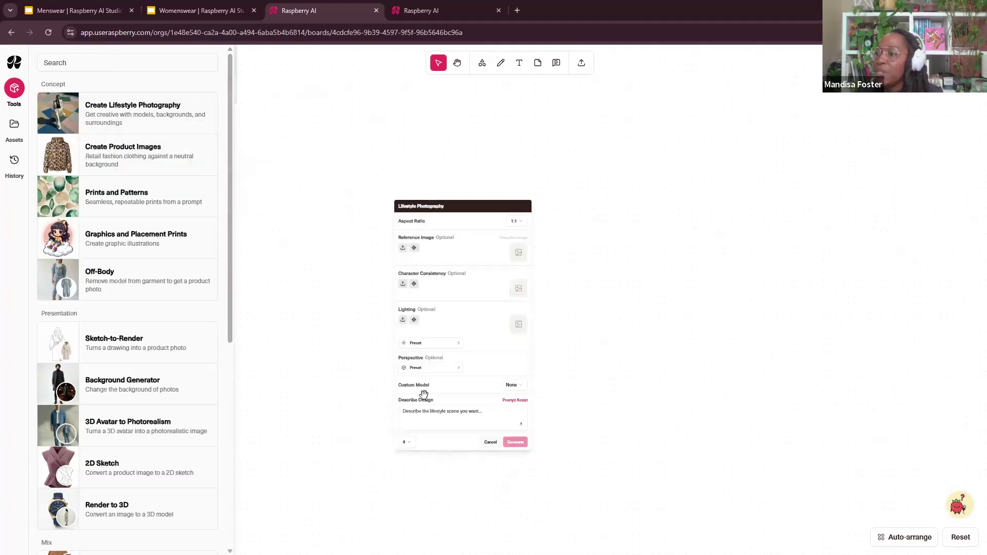
click(515, 221)
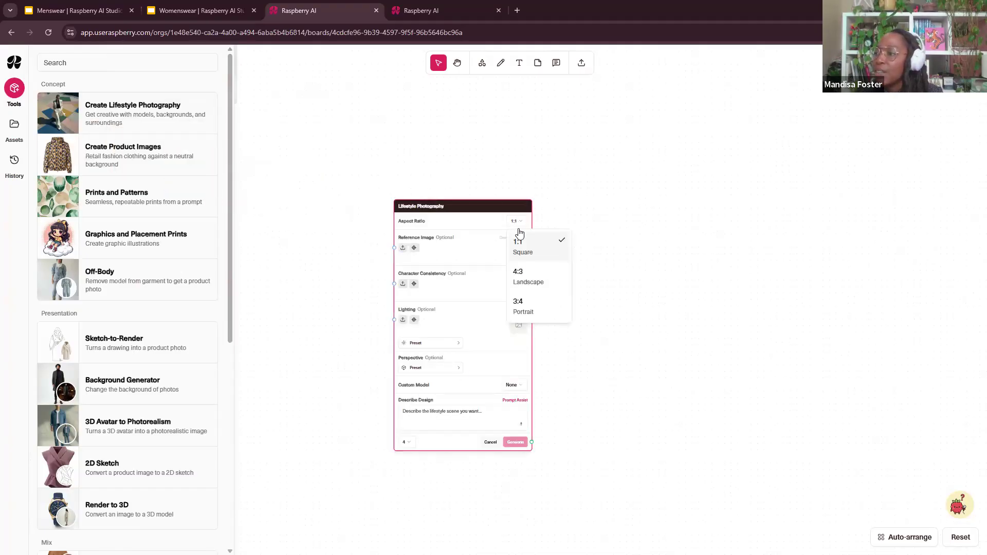
click(530, 306)
Start the block's design description with "pale blond woman with short hair in a green crocodile mini dress"
click(438, 420)
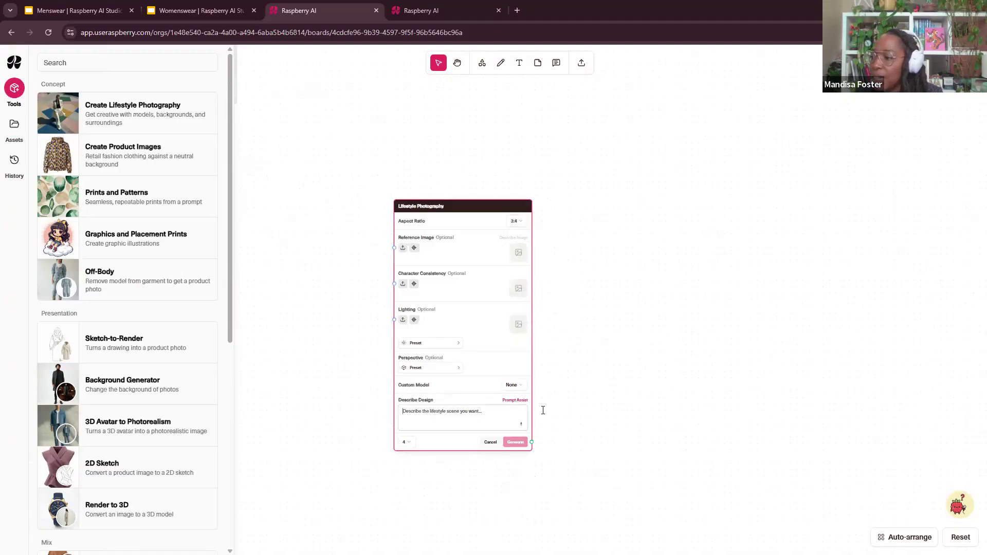
scroll(574, 382, up, 5)
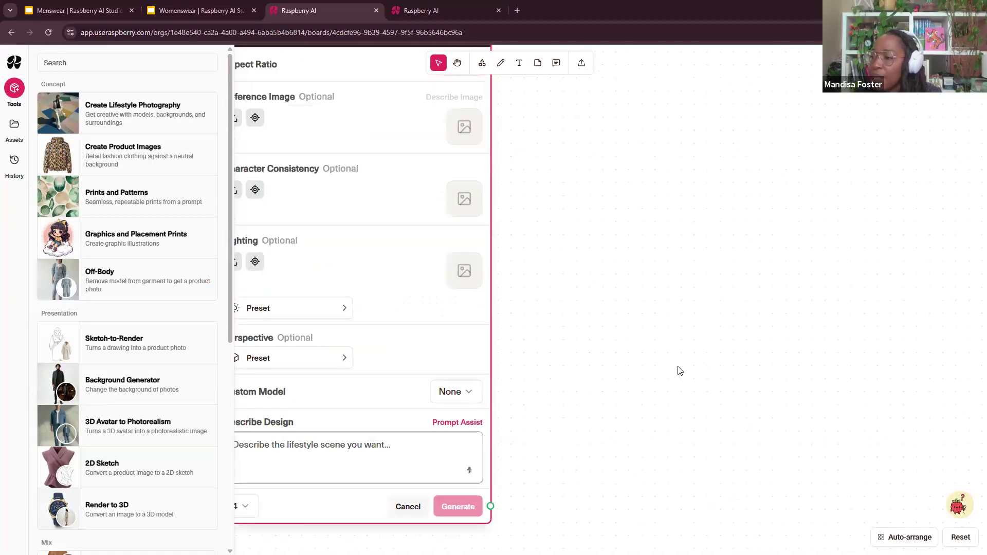
click(617, 402)
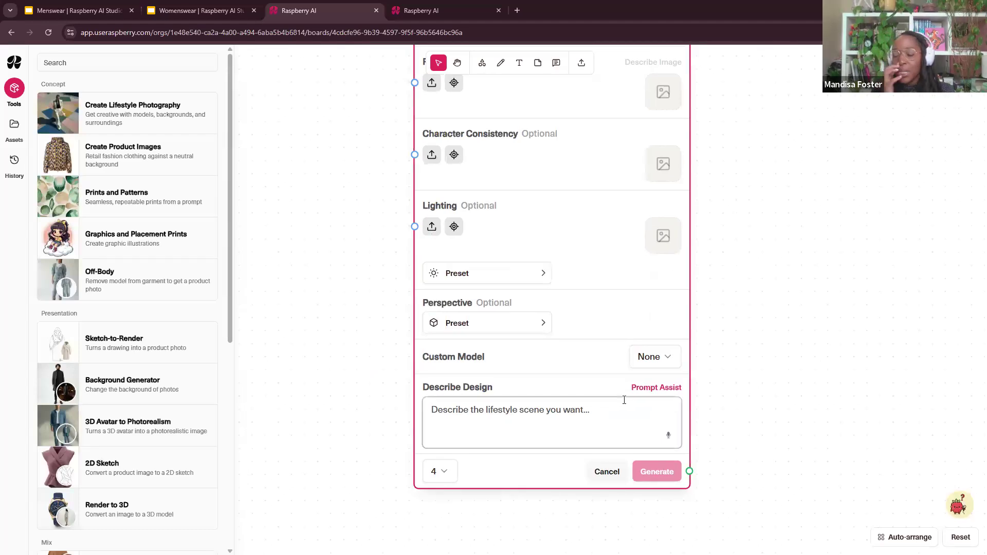
text(pa)
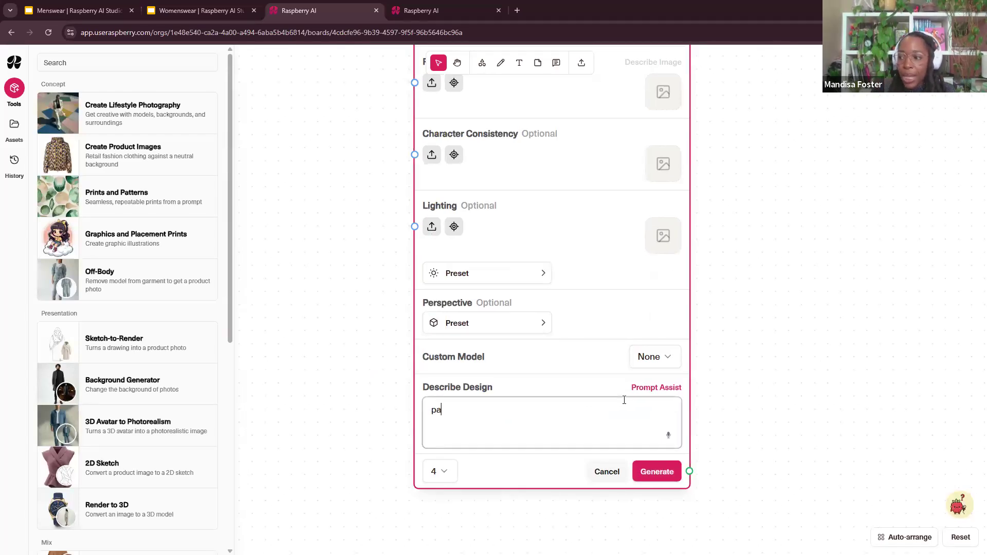
text(le blond woman with short hair)
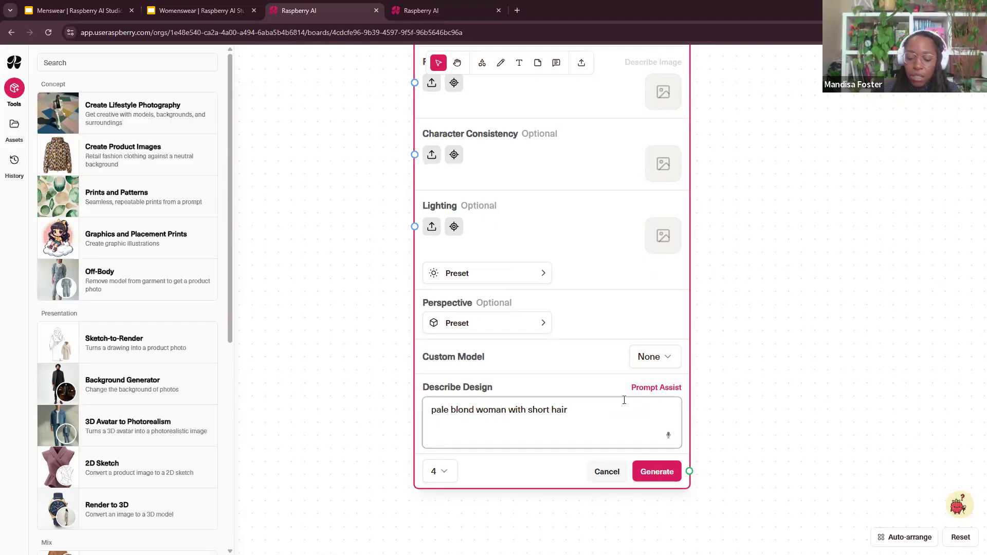
text( in a green crocodile mini dress)
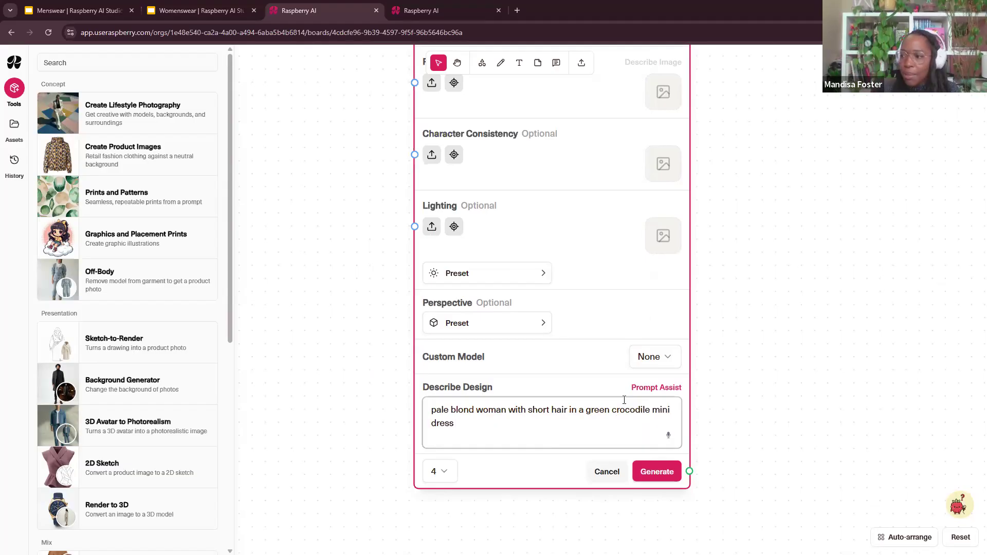
Extend the design description with "and matching green crocodile pumps in an industrial outdoor scene"
text( and matching gree)
text(n crocod)
text(i)
key(BackSpace)
text(odile pumps in an indusc)
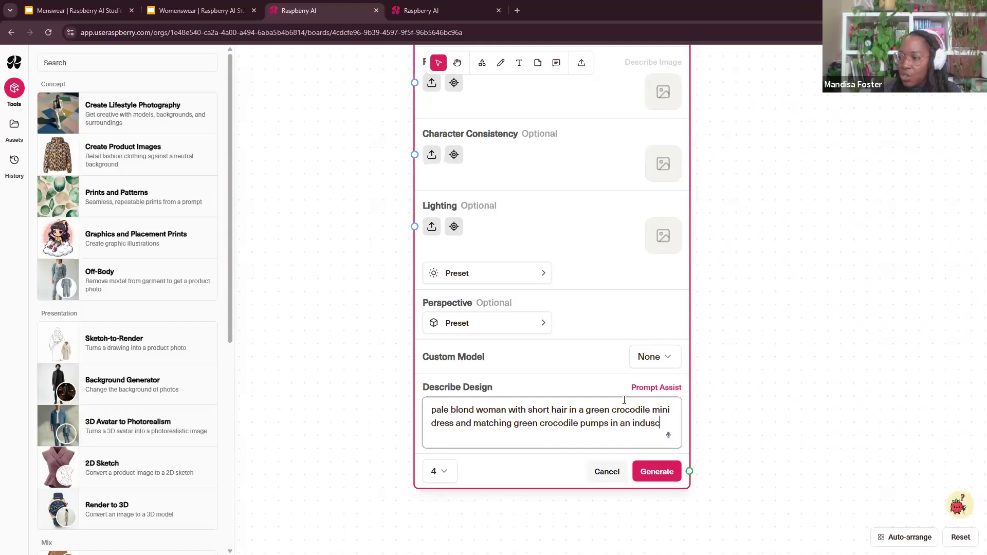
text(rial outoor s)
key(BackSpace)
key(BackSpace)
key(BackSpace)
key(BackSpace)
key(BackSpace)
text(door scene)
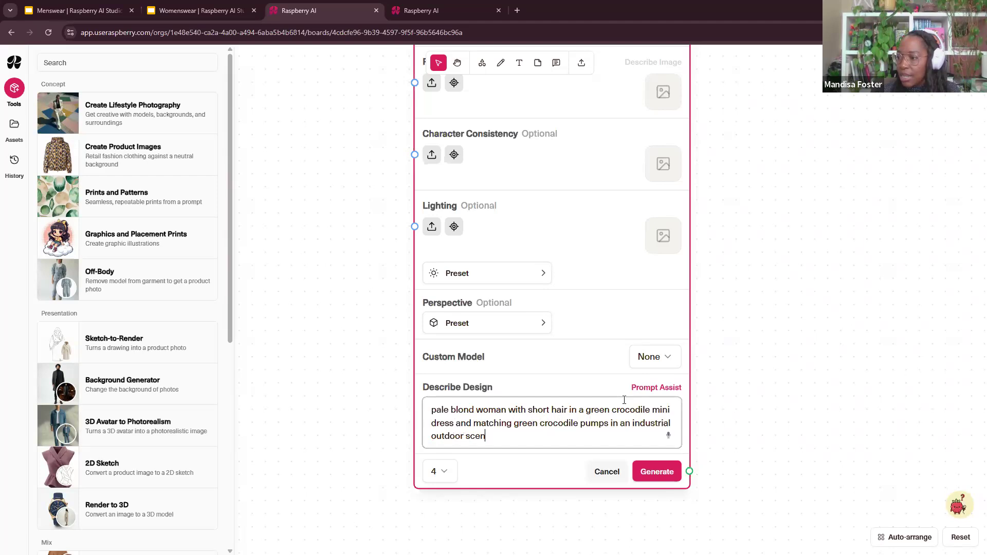
Have Prompt Assist improve the description, apply its high-fashion editorial version and generate four images
click(638, 393)
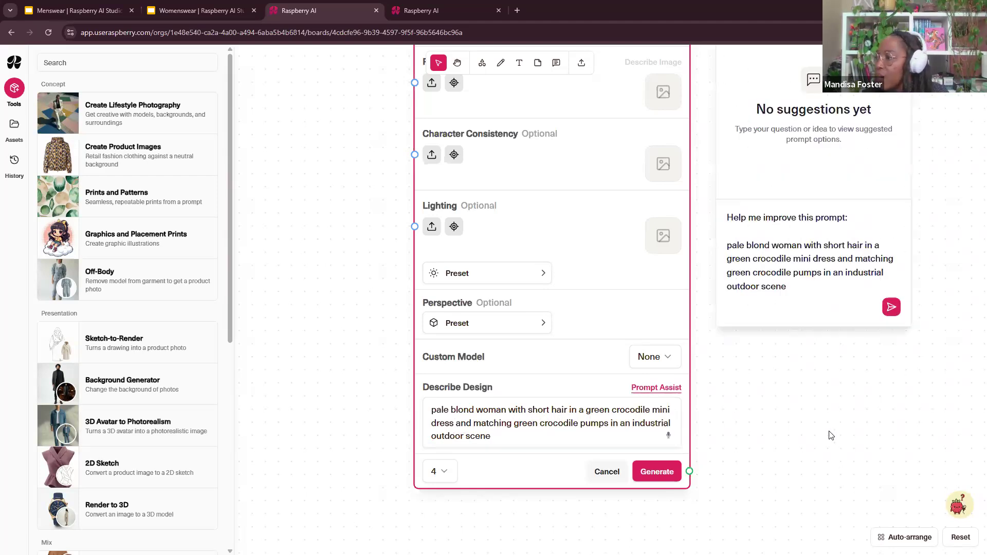
click(891, 307)
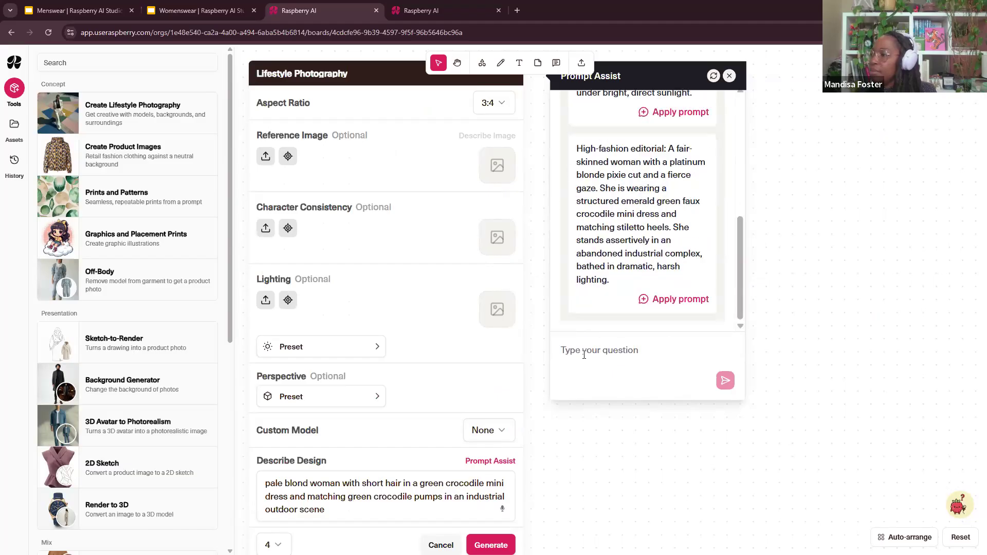
scroll(658, 274, up, 5)
scroll(663, 288, down, 5)
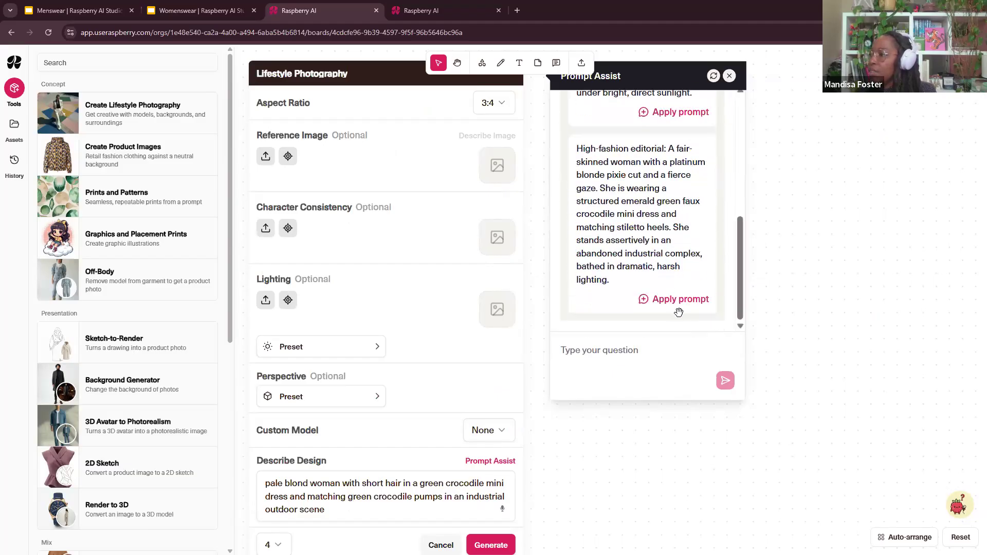
click(675, 298)
scroll(494, 424, down, 3)
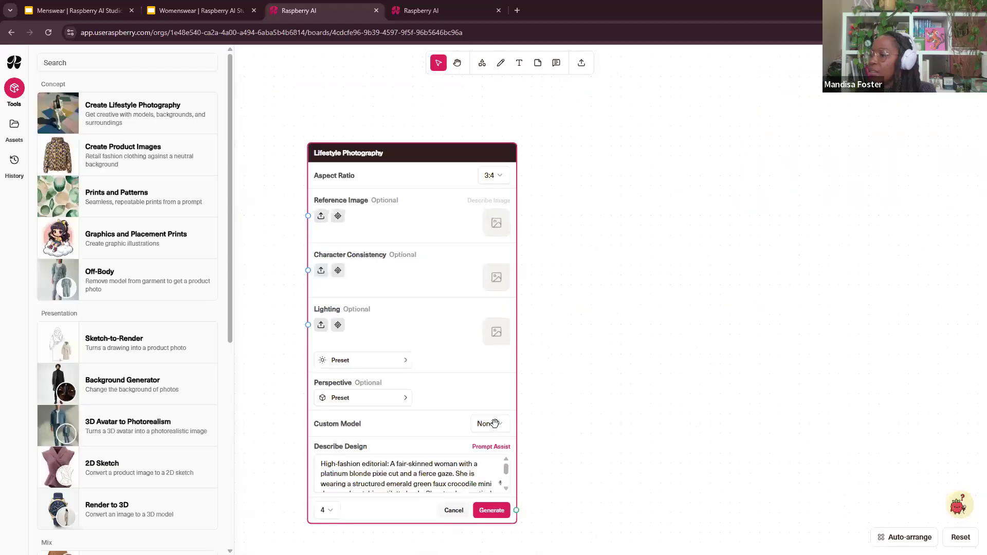
click(492, 497)
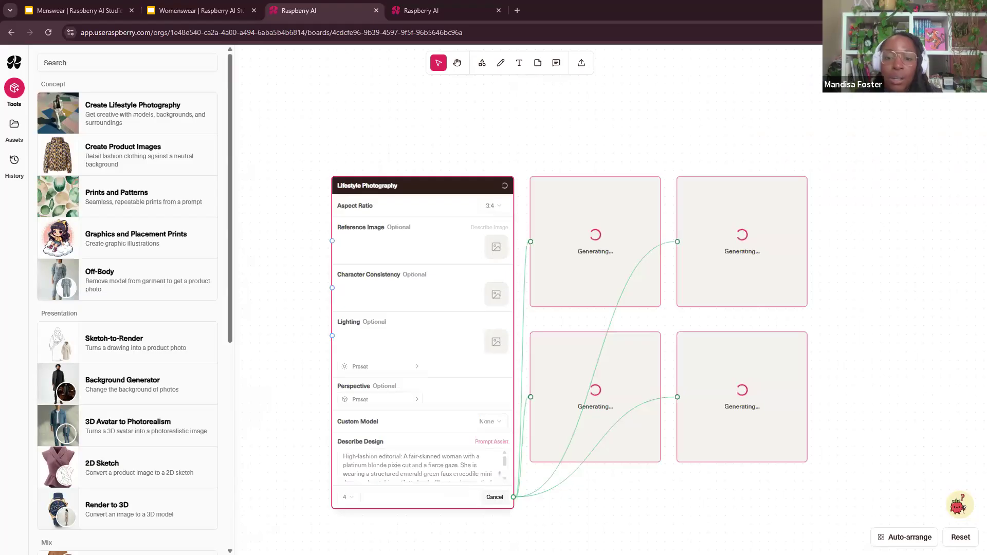
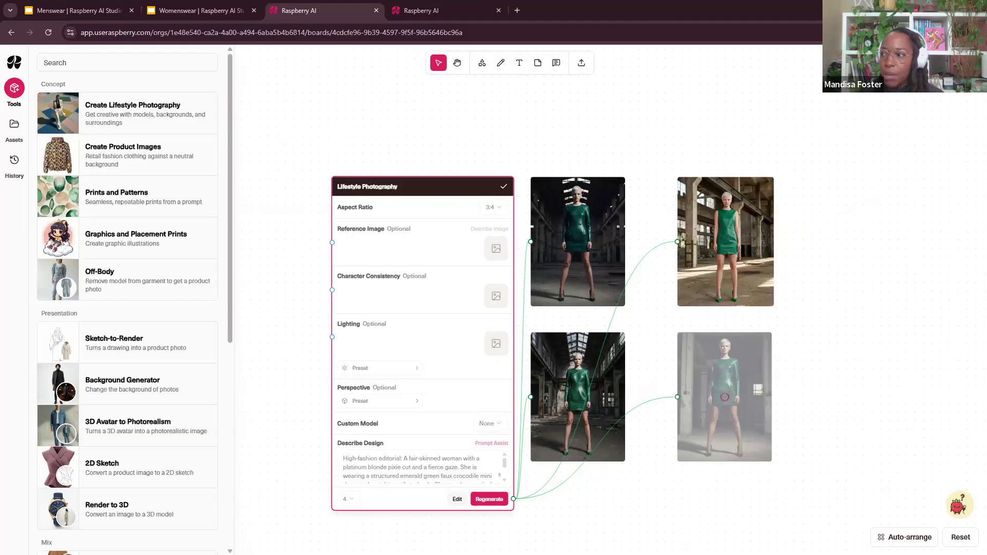
Examine the generated images of the woman in the green crocodile dress, comparing dresses, shoes, lighting and industrial backgrounds
scroll(617, 479, up, 3)
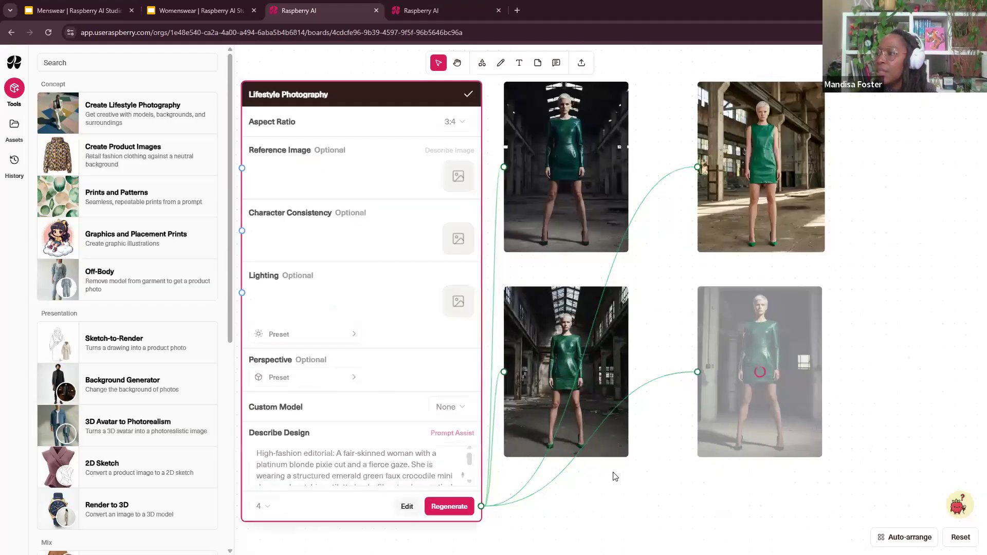
scroll(697, 315, up, 5)
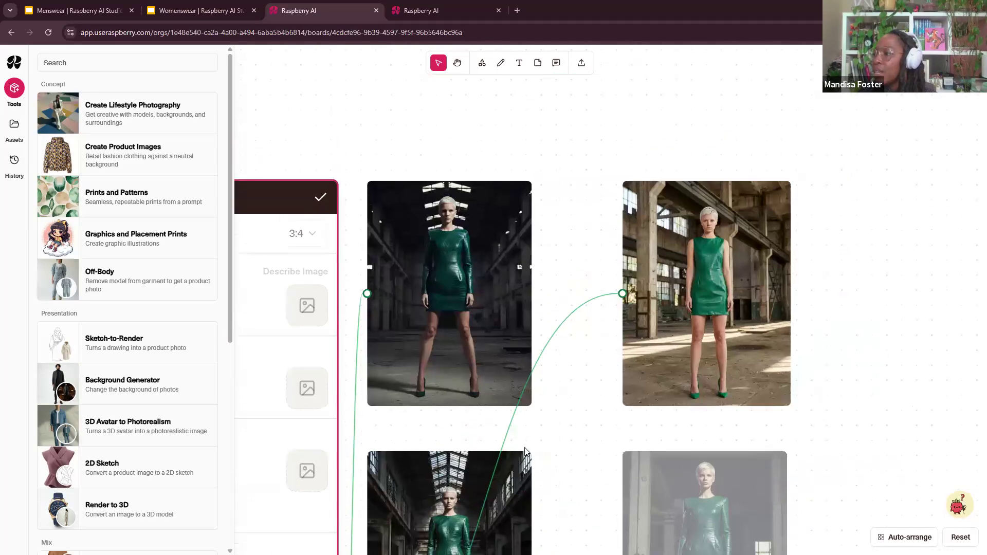
scroll(555, 441, up, 2)
scroll(439, 339, down, 5)
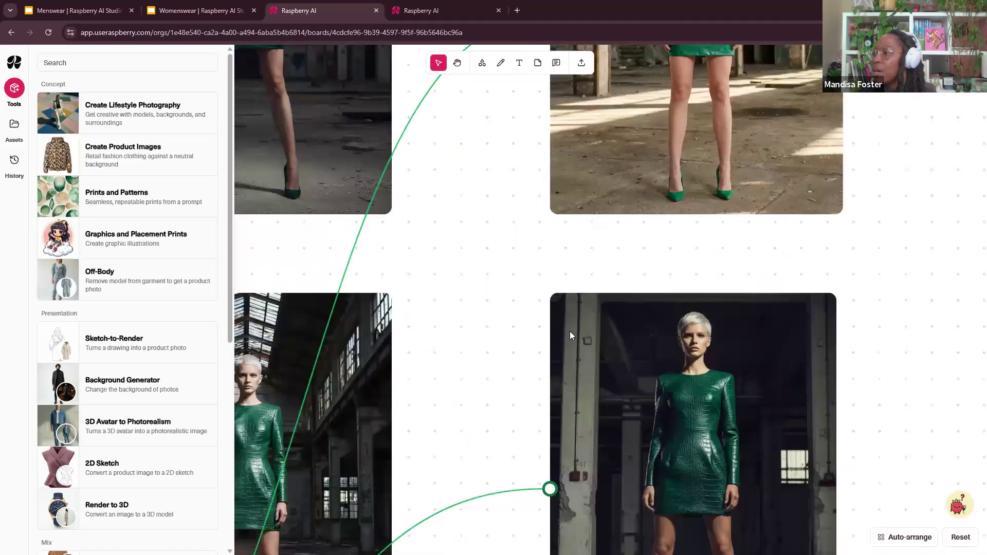
scroll(647, 249, down, 3)
scroll(597, 287, up, 5)
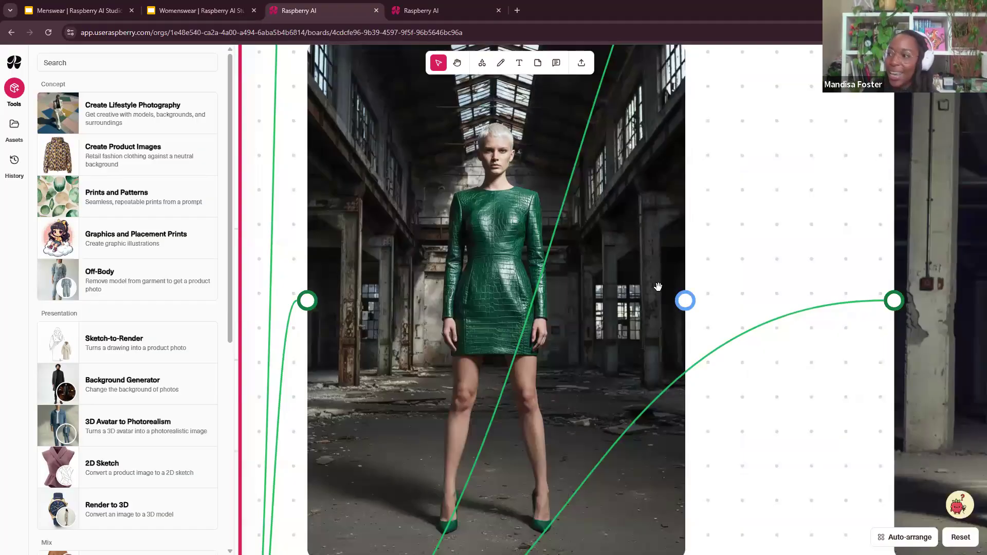
scroll(743, 287, down, 2)
drag(791, 287, 335, 352)
drag(568, 87, 437, 472)
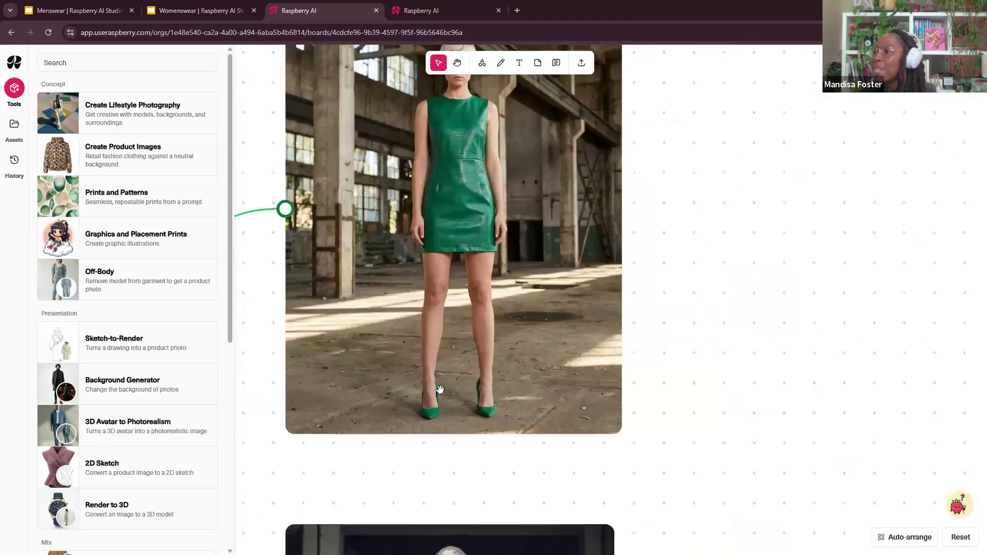
scroll(457, 408, down, 5)
Move the sunlit image of the sleeveless green dress away from the other results and enlarge it
drag(464, 413, 658, 320)
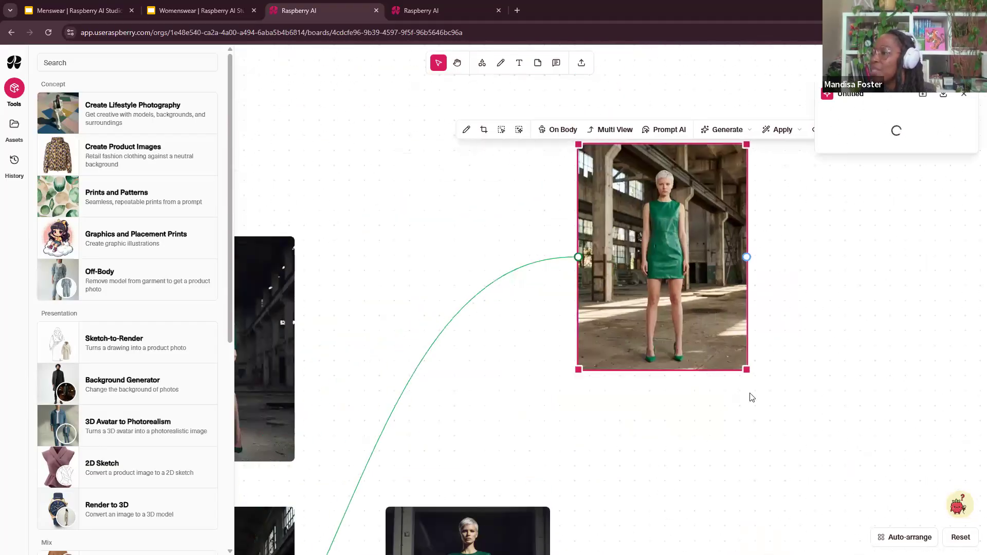
drag(764, 349, 874, 496)
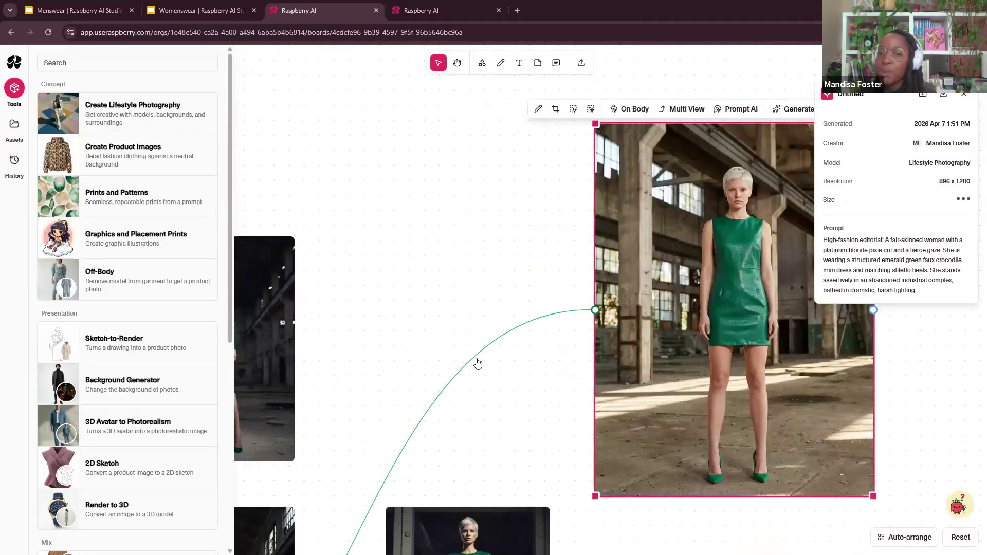
drag(499, 363, 213, 304)
drag(475, 262, 524, 350)
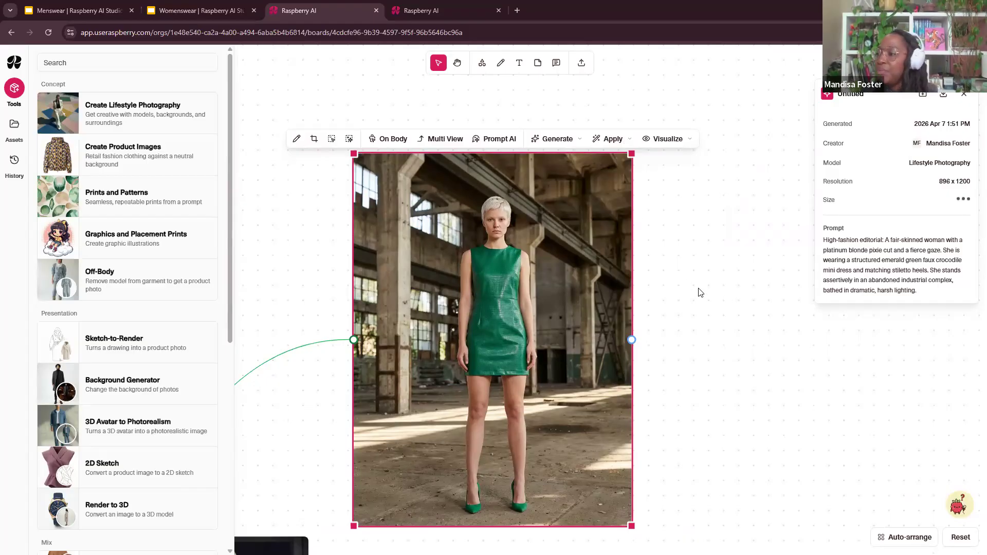
scroll(698, 252, down, 1)
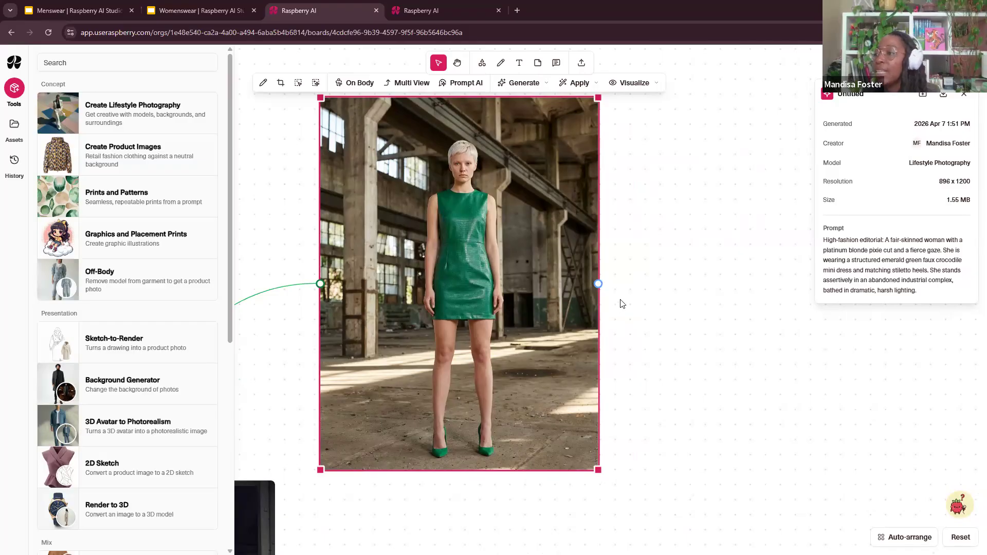
scroll(620, 300, down, 5)
drag(663, 336, 441, 297)
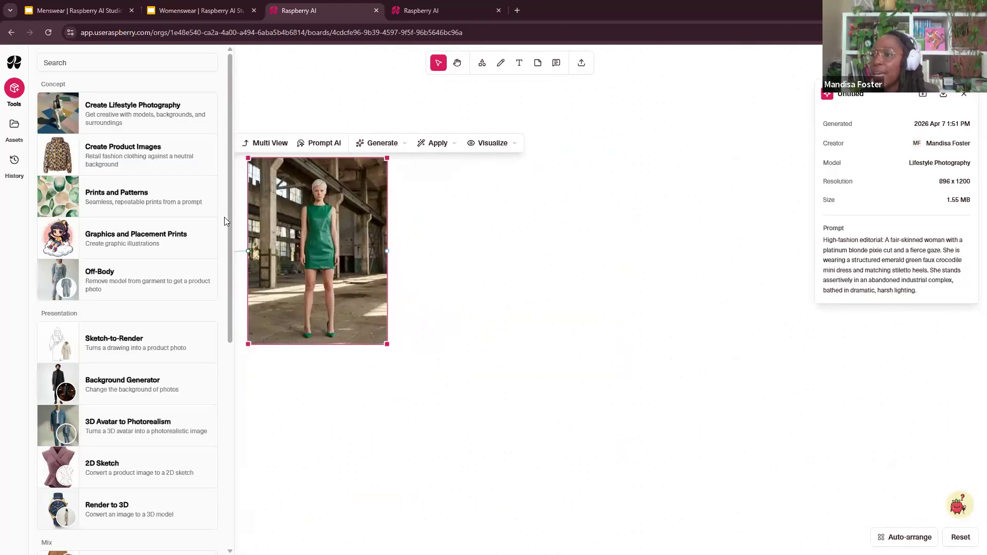
drag(94, 107, 612, 231)
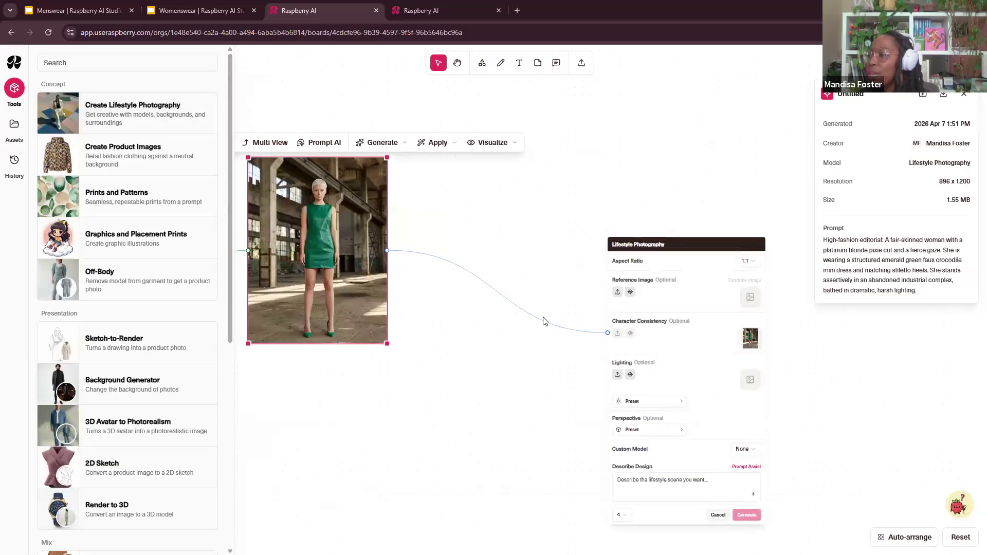
click(489, 250)
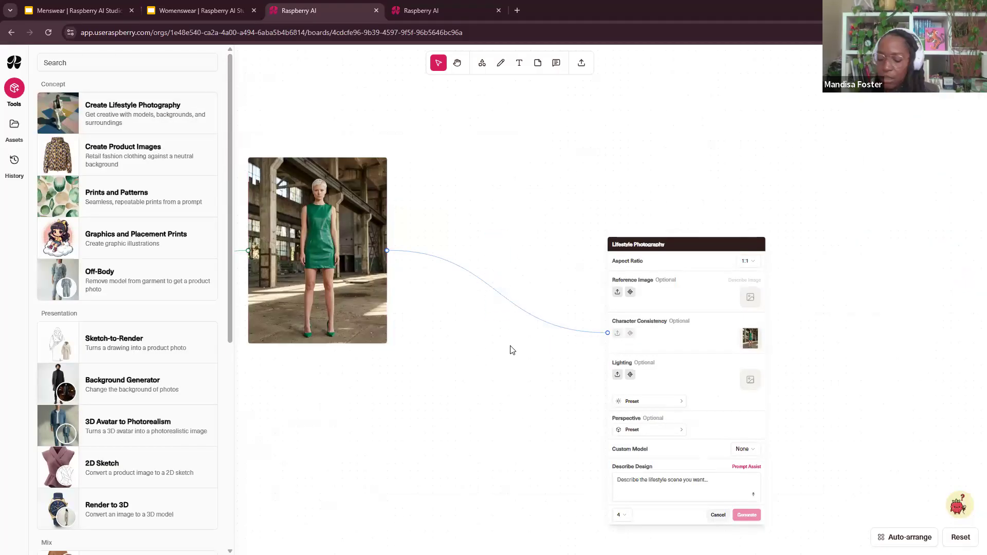
click(686, 252)
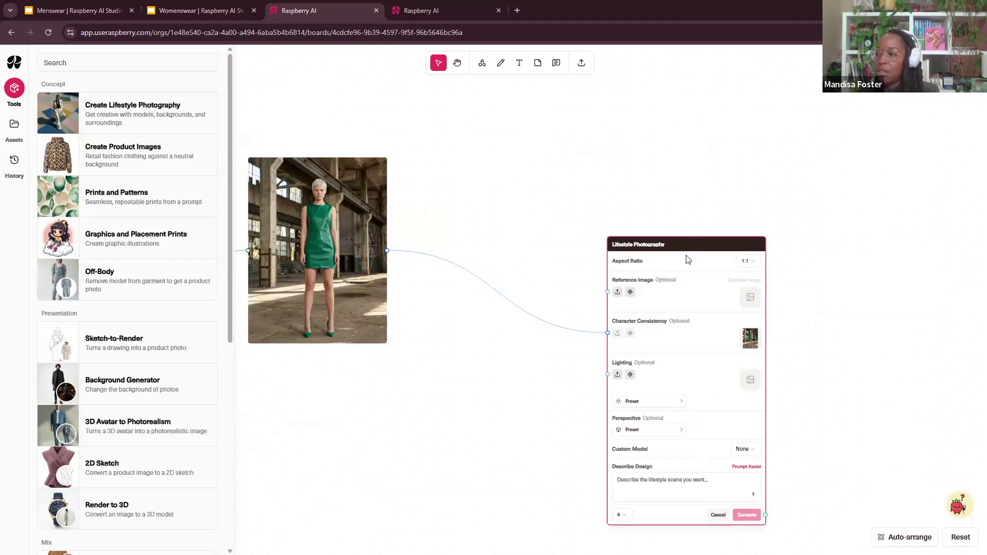
key(Delete)
Add an unconnected Create Lifestyle Photography block beside the enlarged image and start choosing its reference image from the board
drag(124, 118, 541, 169)
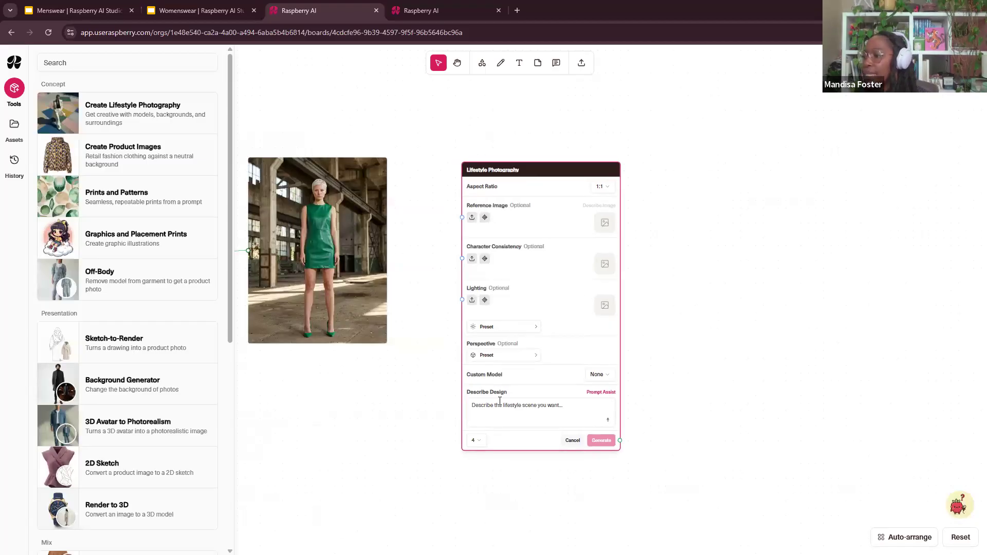
scroll(520, 339, up, 4)
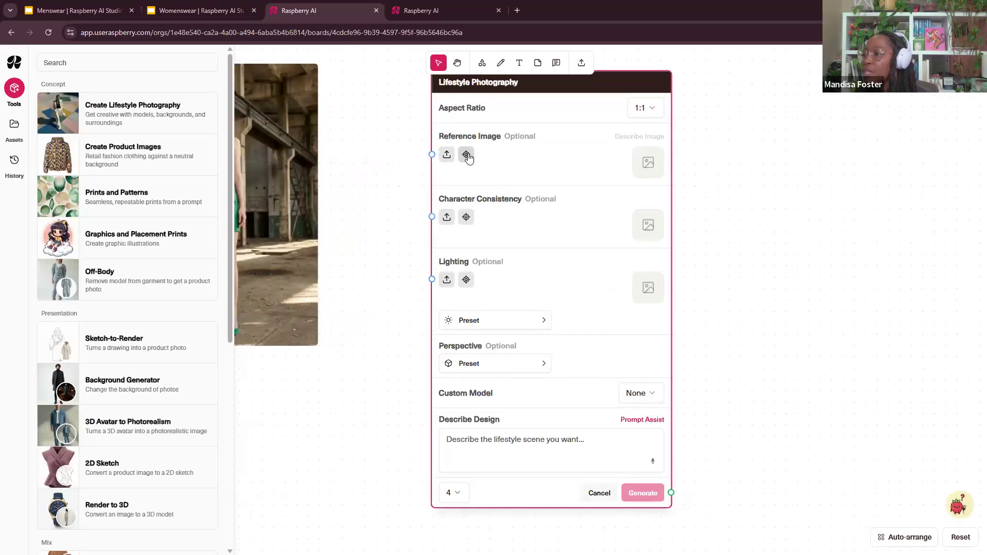
click(467, 156)
Pick the enlarged sleeveless green dress image as the new block's reference image
scroll(335, 176, down, 2)
scroll(336, 176, down, 1)
scroll(340, 200, up, 1)
drag(339, 200, 576, 279)
drag(351, 278, 872, 387)
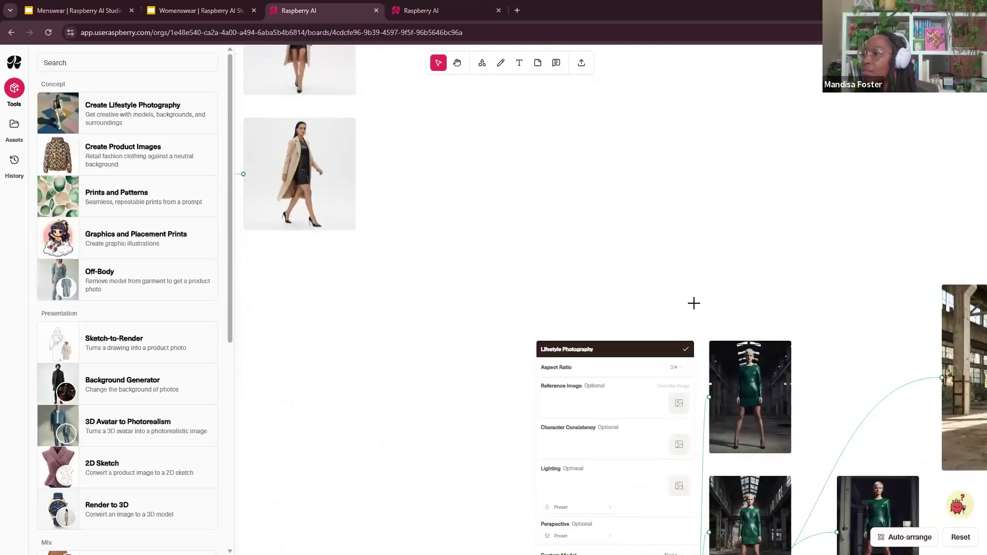
drag(694, 303, 985, 396)
middle_click(367, 269)
drag(690, 304, 278, 247)
drag(679, 257, 269, 231)
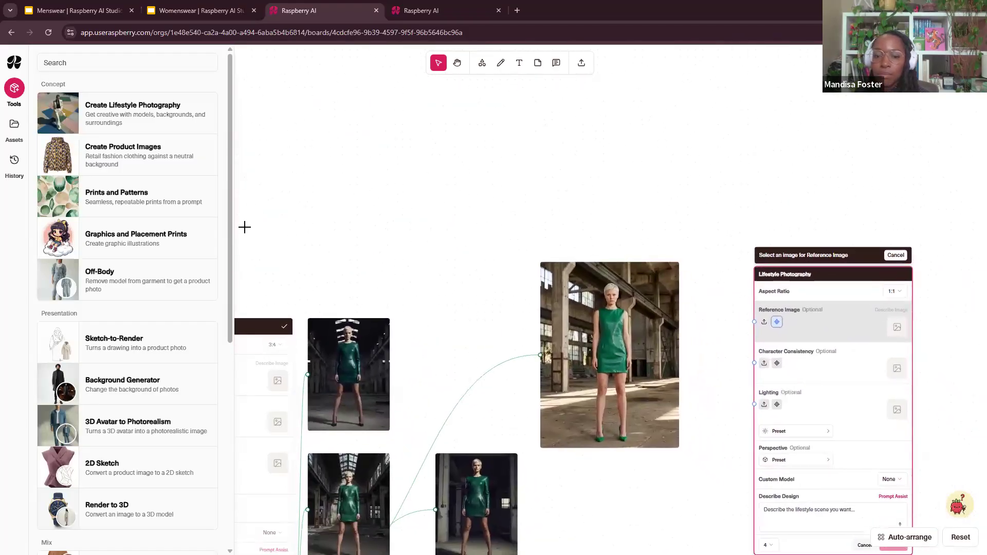
drag(381, 210, 229, 196)
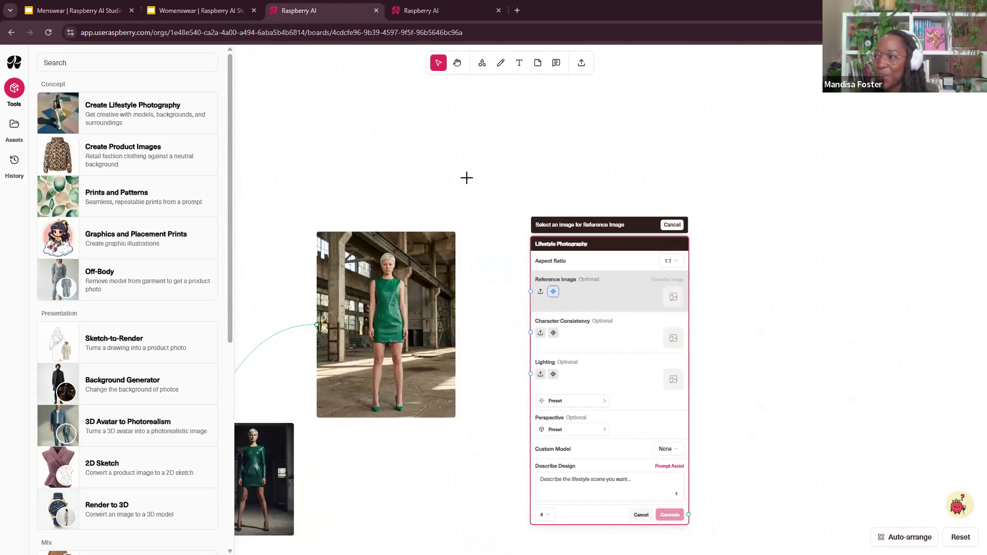
click(424, 313)
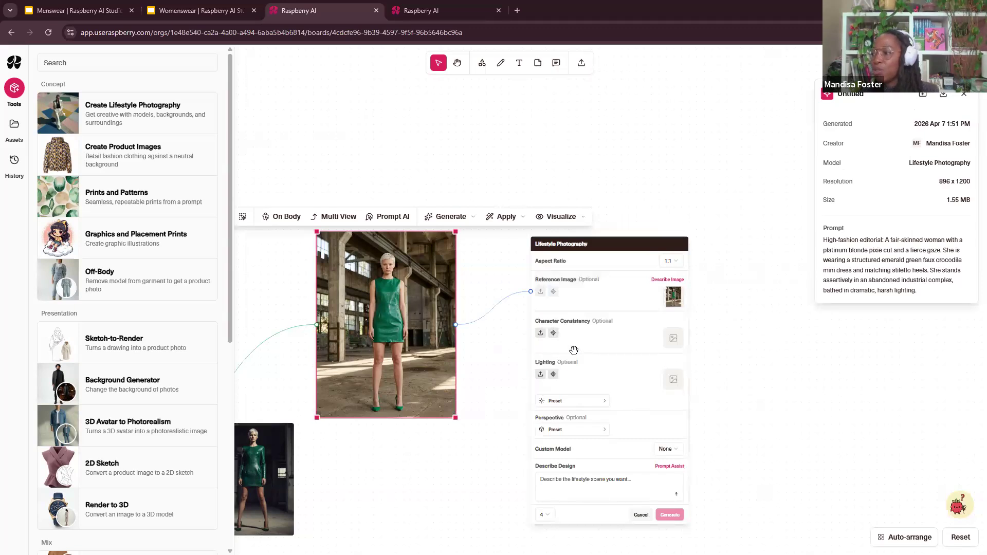
Request an automatic description of the reference image with Describe Image
click(585, 497)
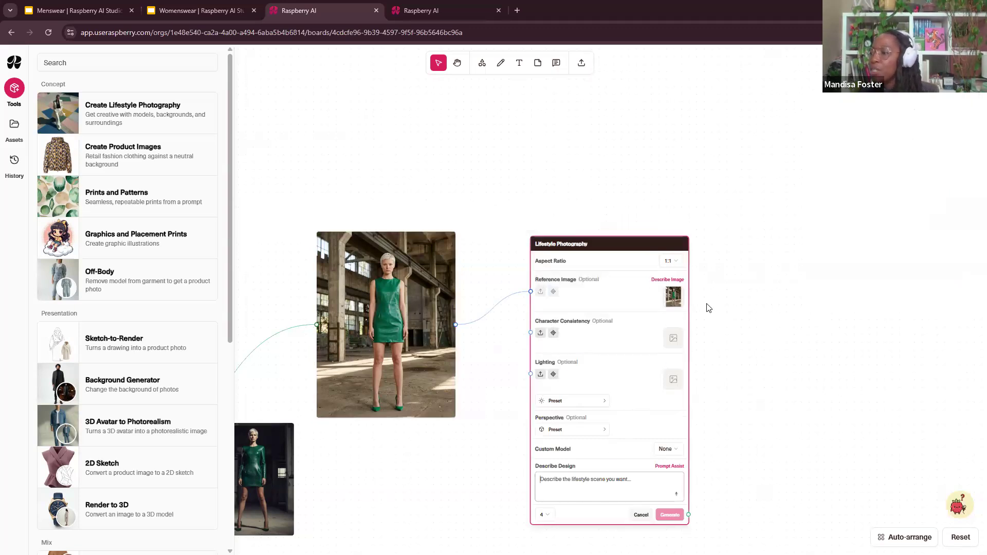
scroll(694, 286, up, 5)
click(640, 275)
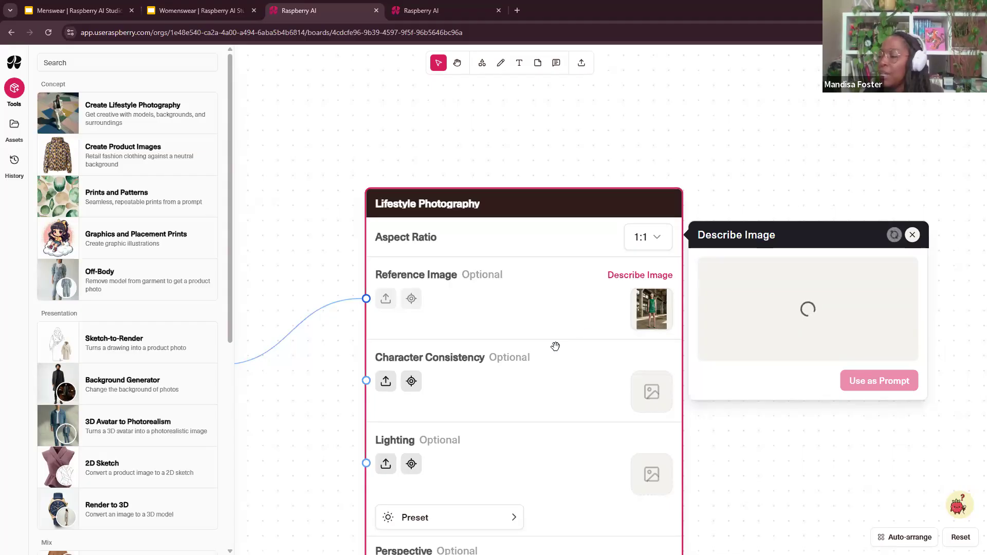
Use the generated description of the green dress image as the Lifestyle Photography block's prompt
scroll(555, 346, down, 1)
scroll(644, 303, down, 2)
scroll(644, 302, right, 1)
scroll(643, 303, down, 1)
scroll(643, 303, right, 1)
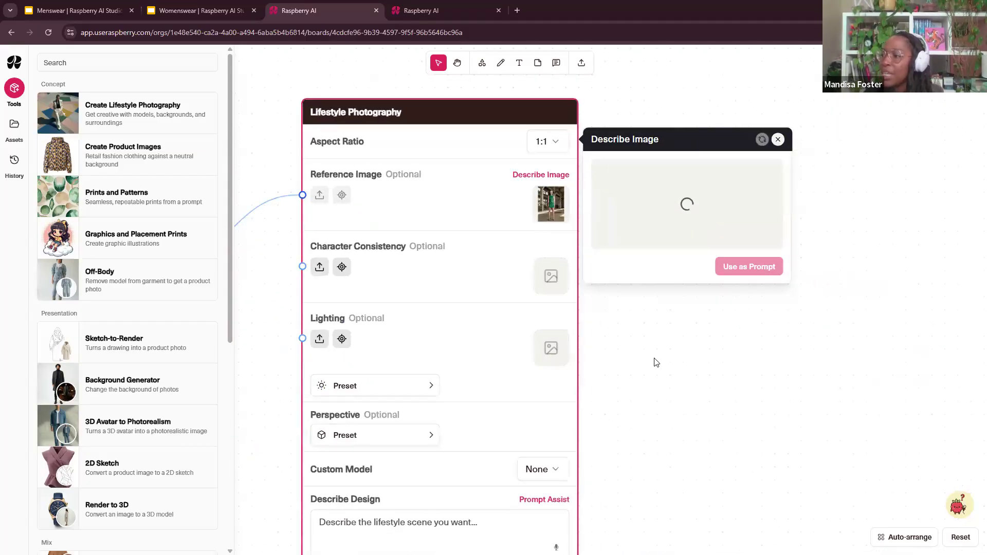
scroll(677, 262, down, 2)
scroll(677, 262, left, 1)
scroll(676, 140, down, 1)
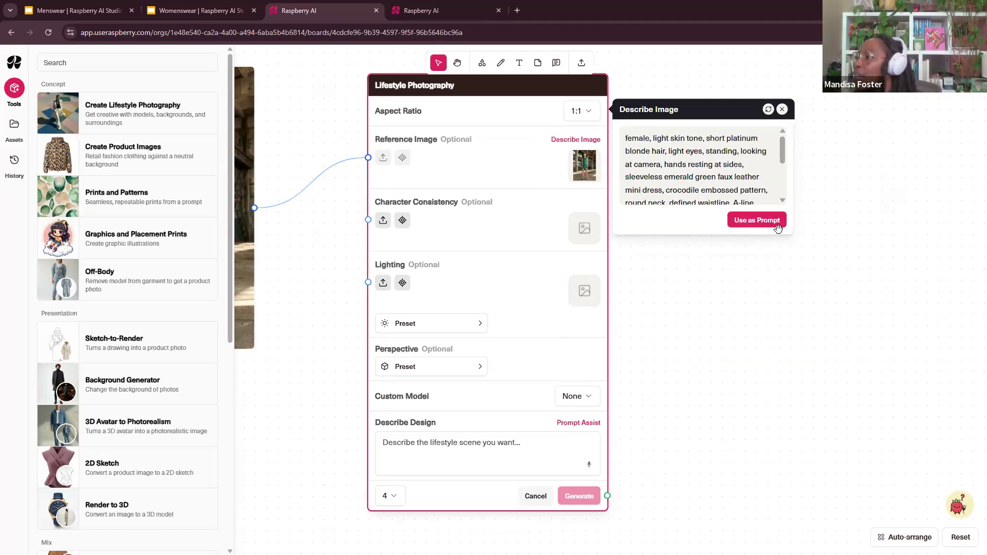
click(767, 221)
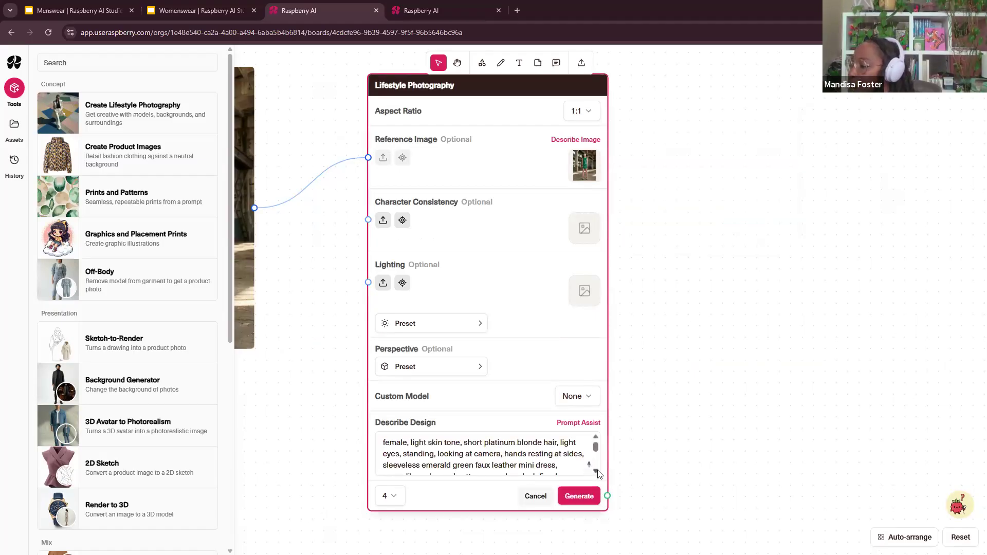
Have Prompt Assist improve the description, and apply its suggested gritty fashion editorial prompt to the block
click(582, 423)
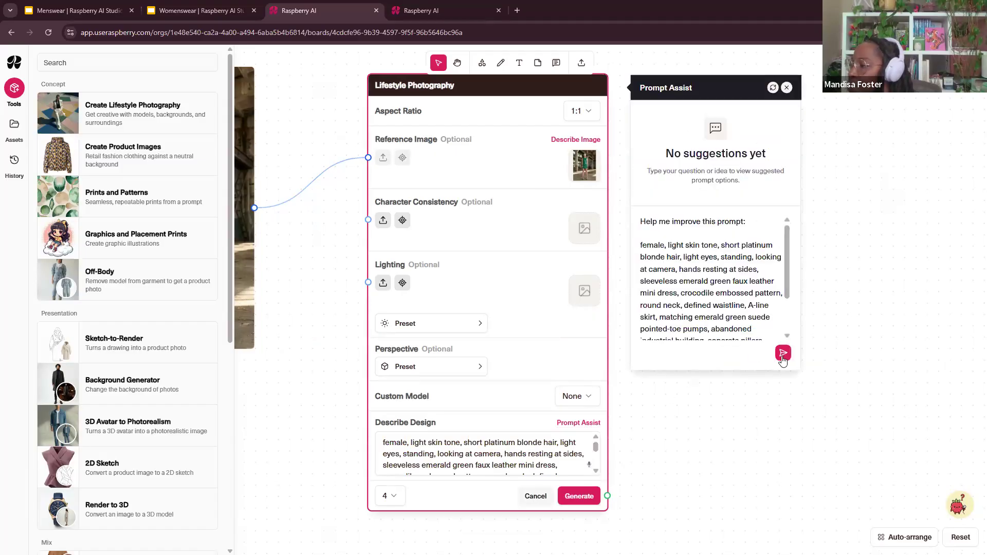
click(783, 354)
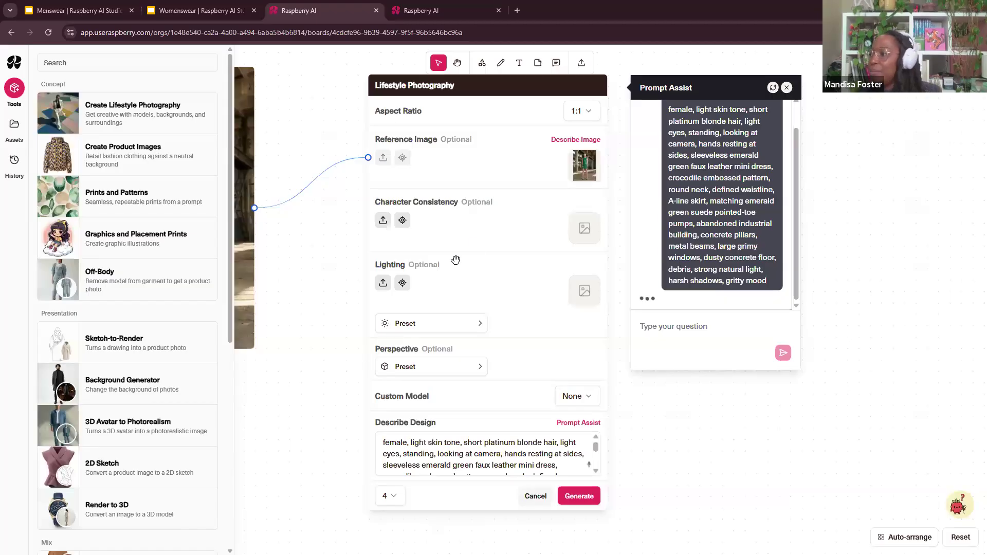
scroll(447, 258, down, 5)
drag(410, 257, 346, 290)
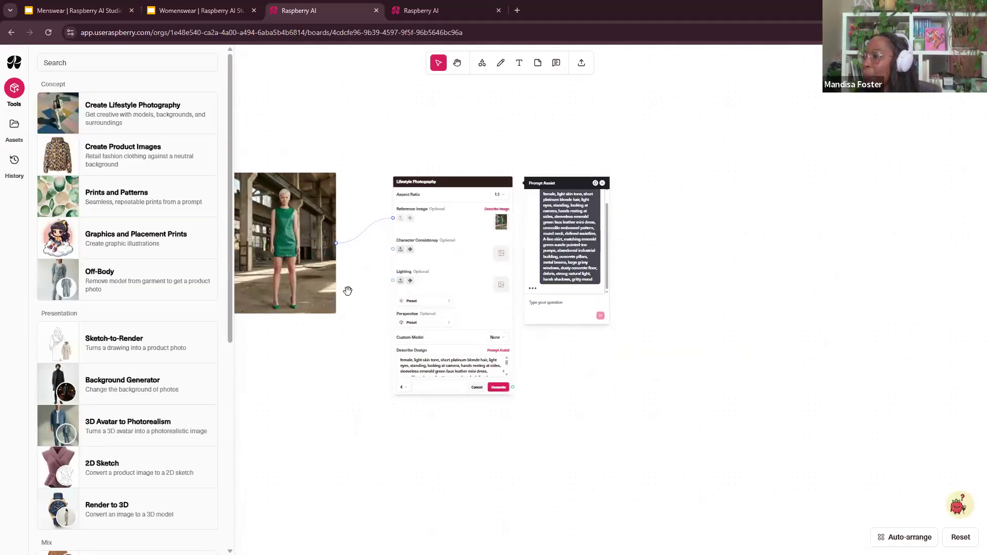
scroll(396, 269, up, 5)
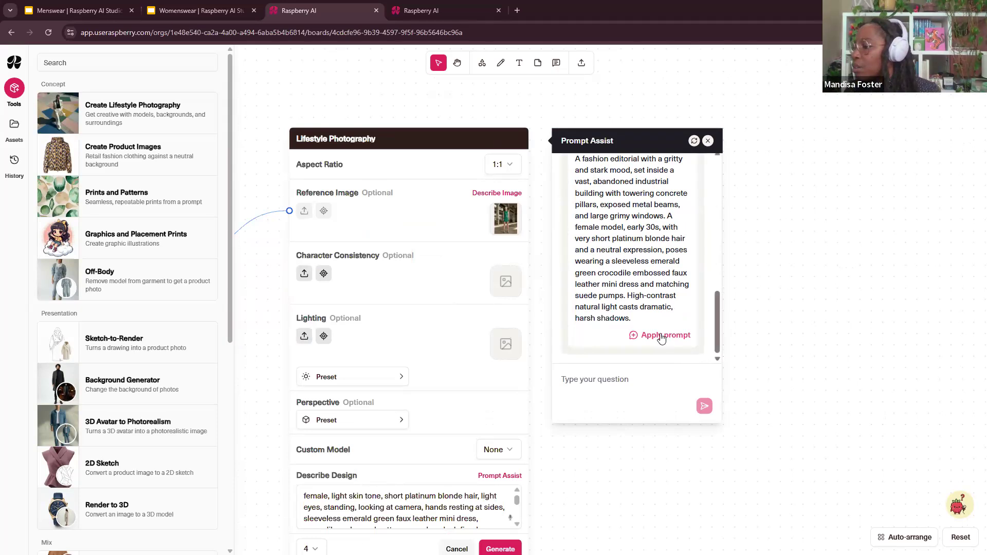
scroll(513, 429, down, 3)
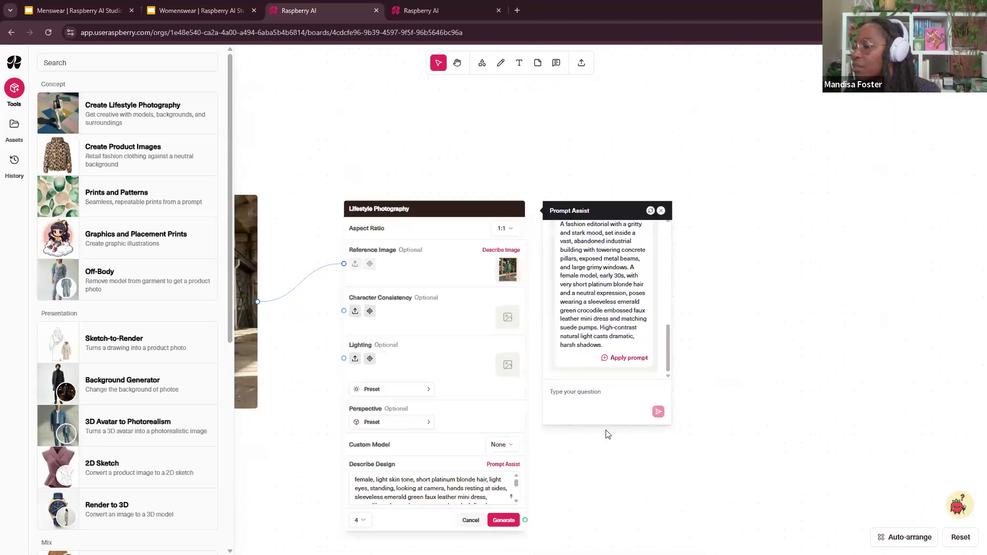
click(630, 358)
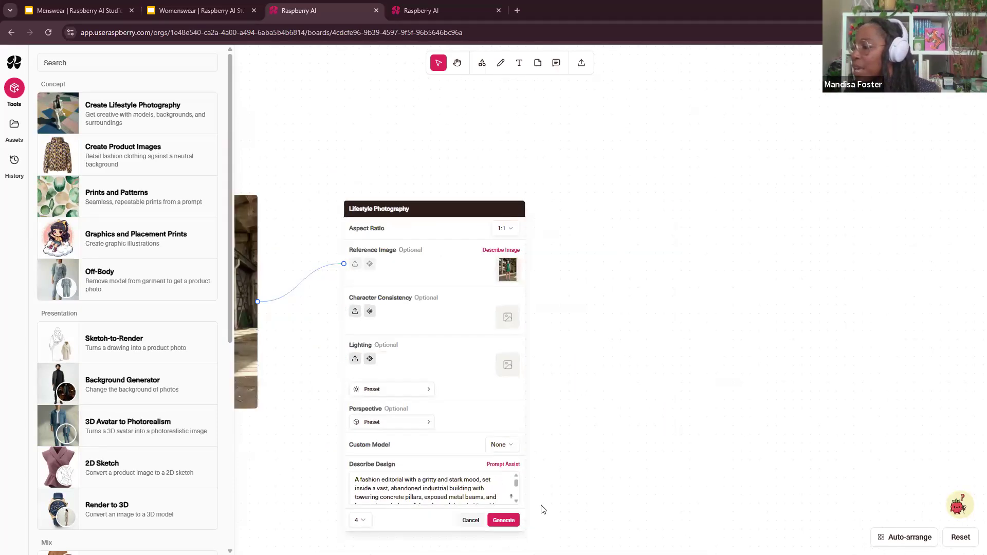
Generate four lifestyle images from the green dress reference and the improved prompt
click(503, 521)
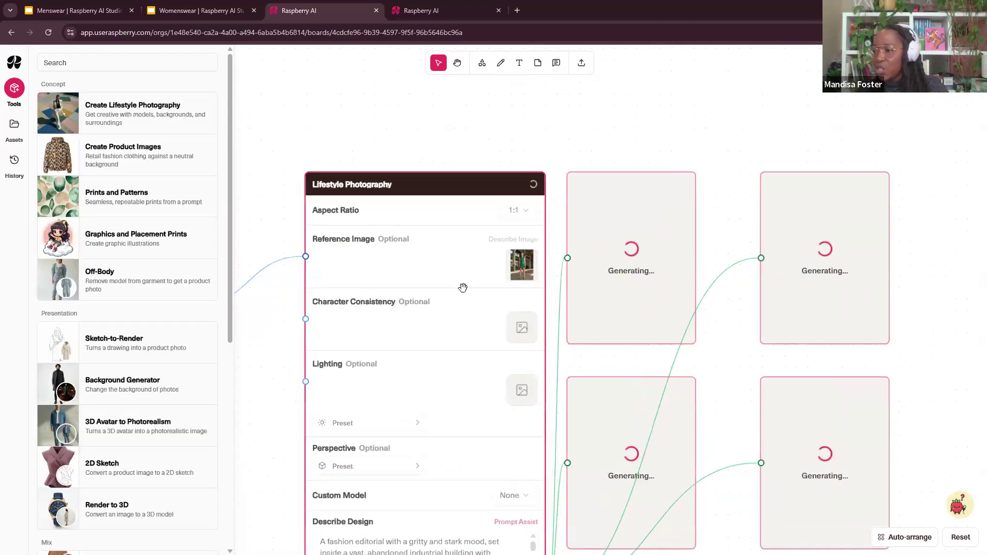
scroll(463, 287, up, 3)
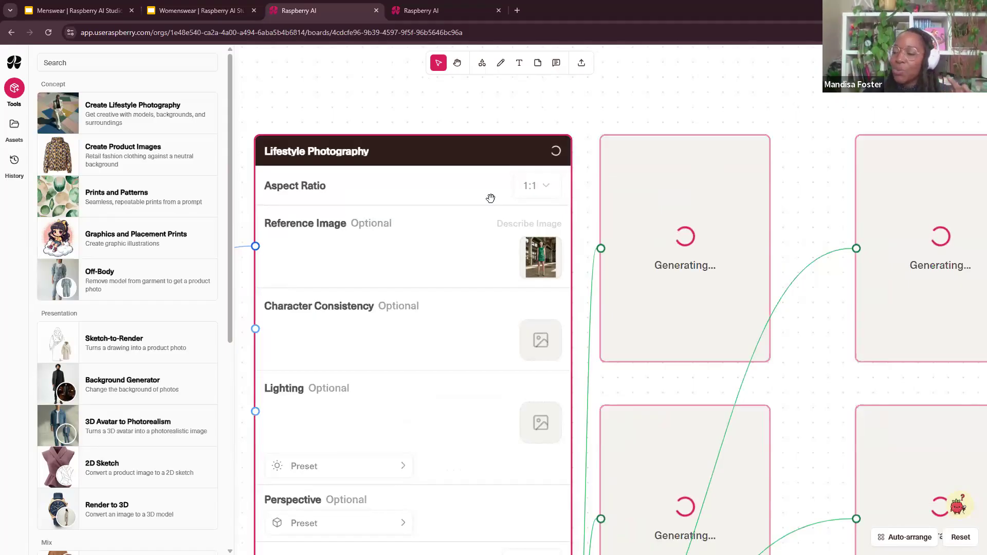
scroll(495, 296, down, 3)
drag(522, 348, 499, 475)
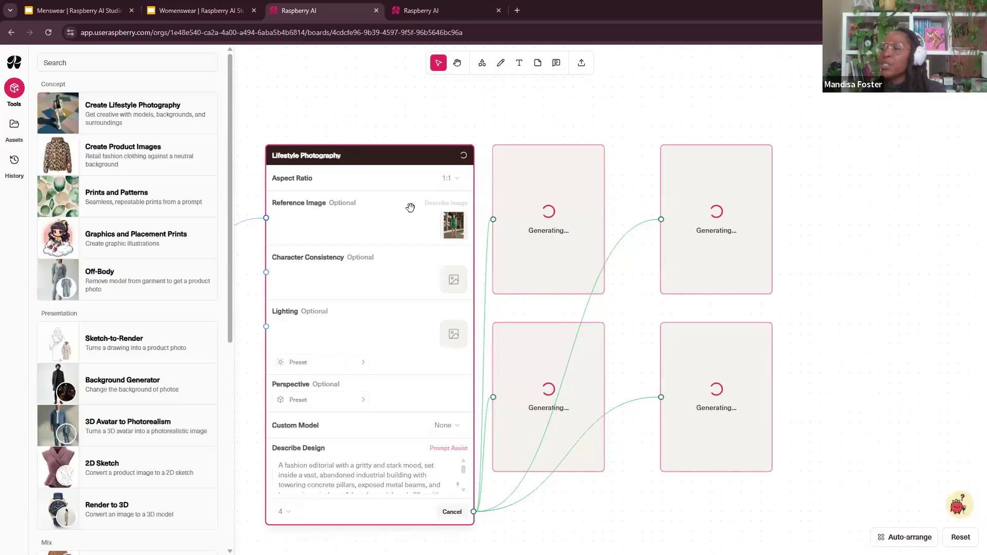
scroll(396, 217, up, 5)
scroll(522, 227, up, 1)
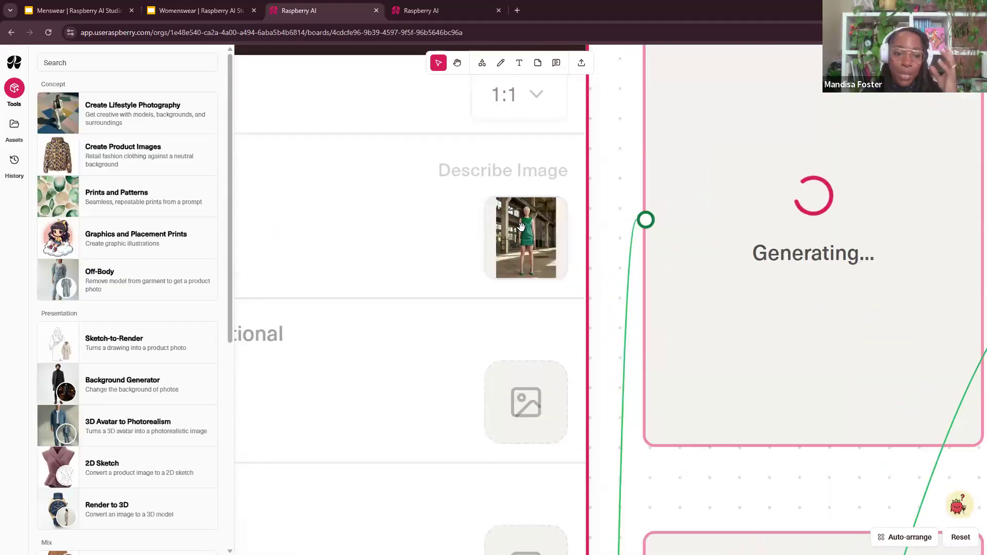
scroll(560, 227, down, 8)
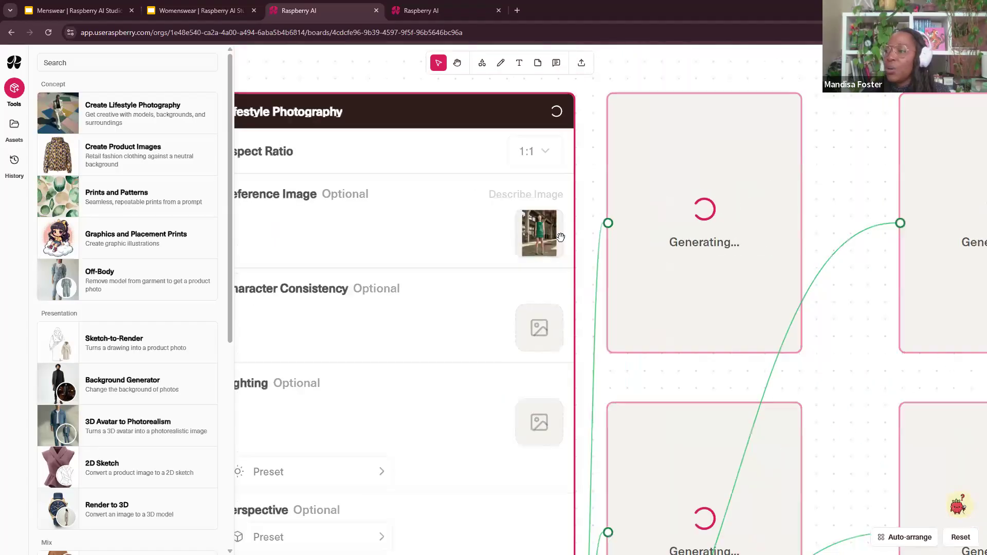
Return to the garment sketches and open the Raspberry AI library's Womenswear Assets folder under Trainings, Studio Sessions
drag(728, 322, 746, 329)
scroll(429, 243, down, 6)
mouse_move(383, 236)
mouse_down()
mouse_move(653, 248)
mouse_move(753, 284)
mouse_up()
drag(411, 267, 724, 282)
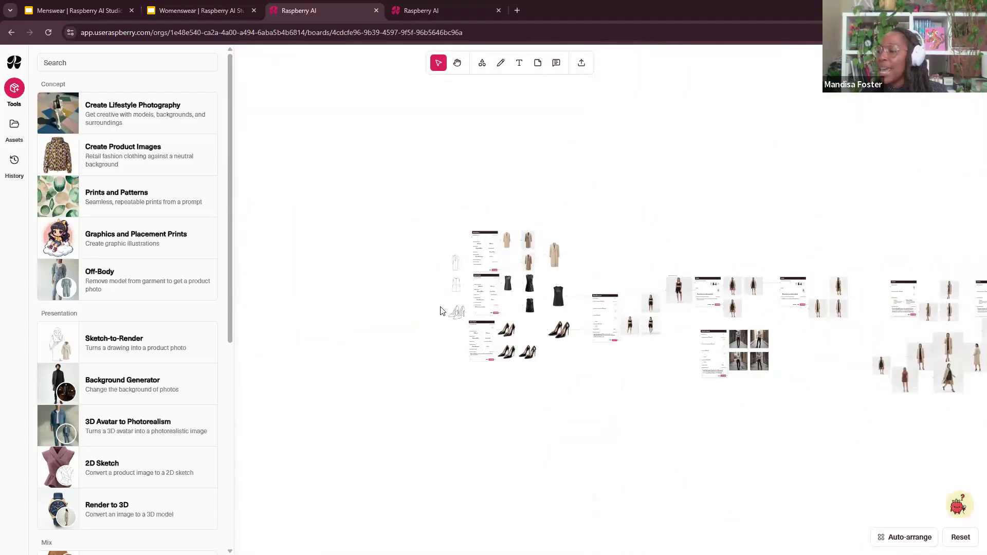
scroll(442, 298, up, 8)
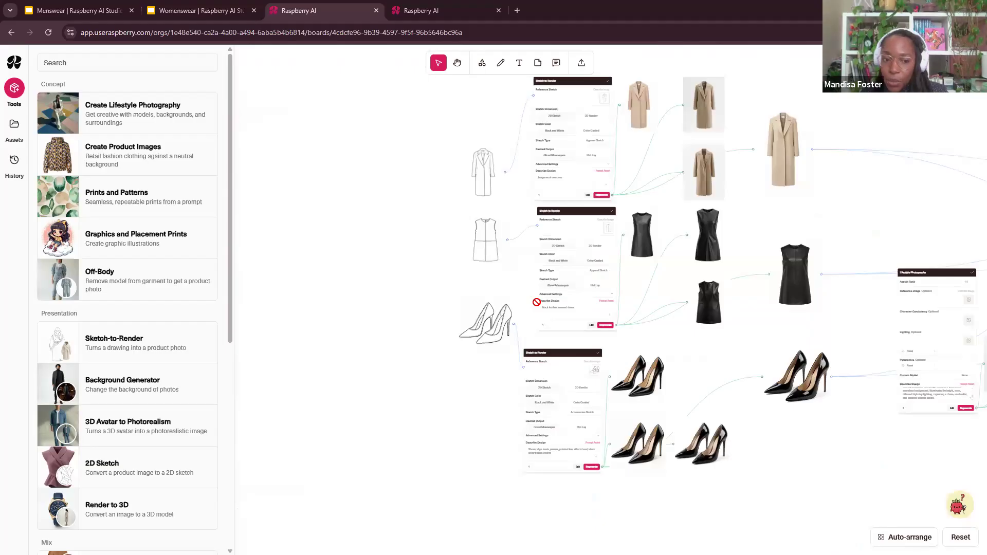
scroll(445, 271, up, 3)
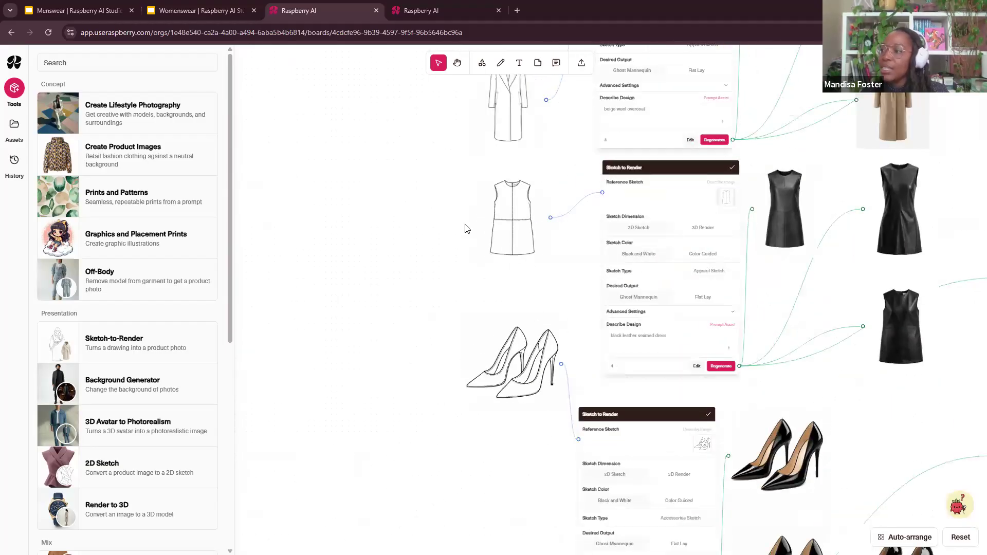
click(502, 215)
click(17, 127)
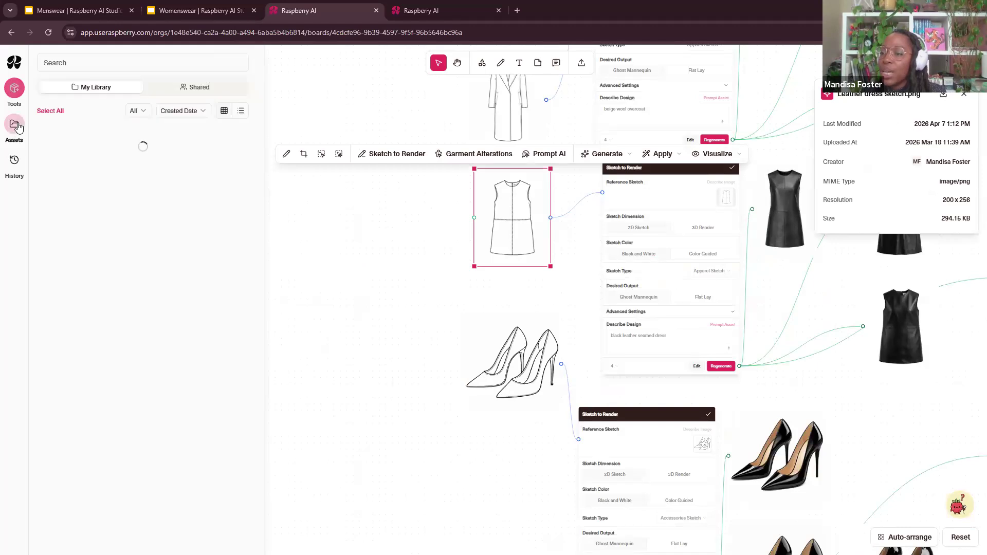
click(125, 87)
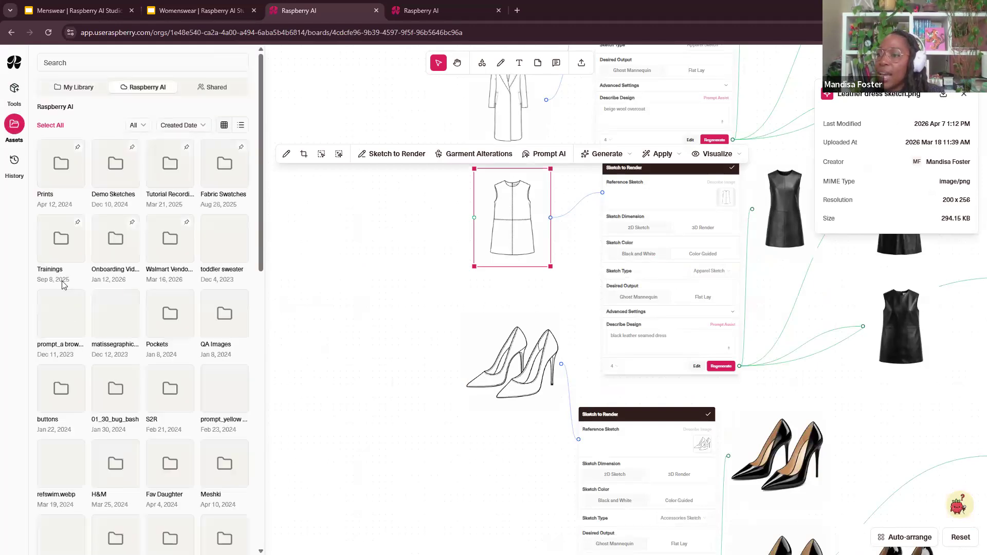
click(57, 238)
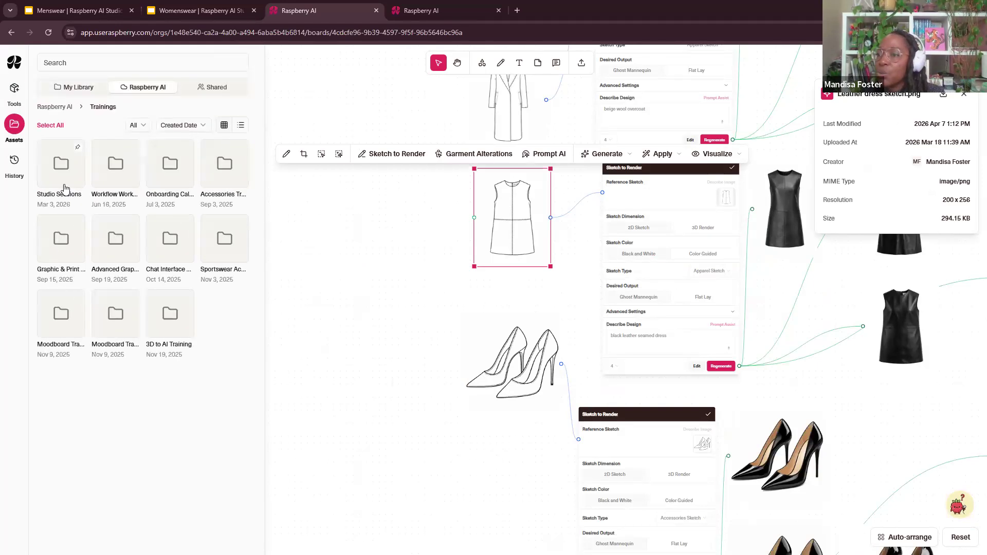
click(66, 189)
click(66, 181)
Place three copies of the leather dress sketch on the board near the original sketches and spread them apart
mouse_move(67, 191)
mouse_down()
mouse_move(334, 350)
mouse_move(373, 362)
mouse_up()
mouse_move(270, 369)
mouse_down()
mouse_move(349, 436)
mouse_move(386, 487)
mouse_up()
mouse_move(67, 175)
mouse_down()
mouse_move(330, 239)
mouse_move(416, 389)
mouse_move(375, 256)
mouse_up()
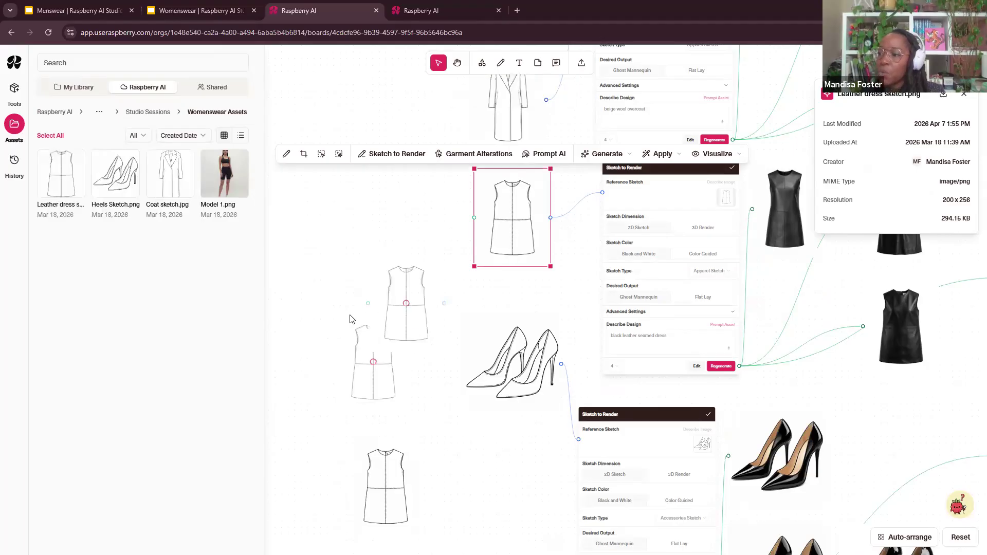
drag(377, 392, 339, 418)
drag(410, 280, 406, 181)
Create a Sketch to Render block from the copied dress sketch and generate four renders with the prompt "burgundy suede dress"
click(293, 141)
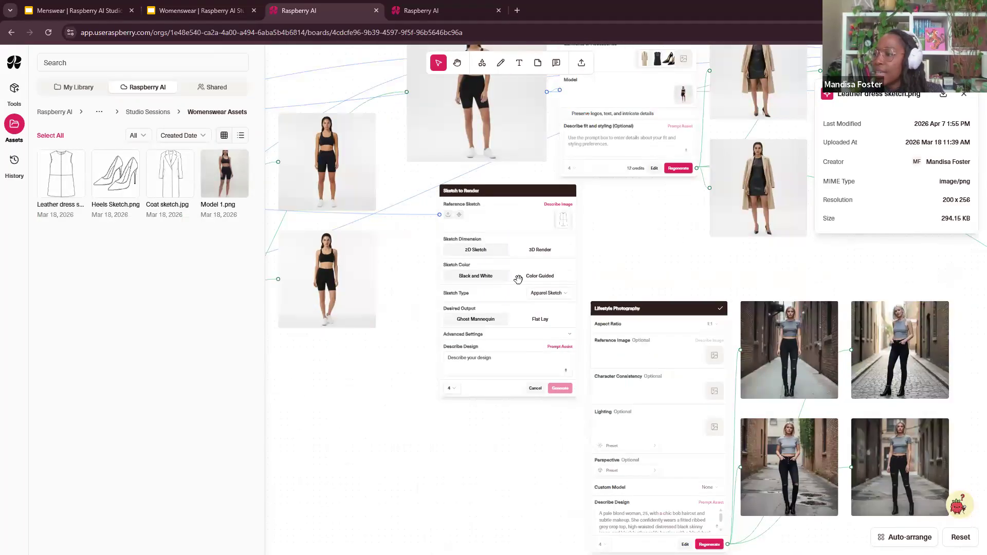
click(500, 362)
text(burgundy su)
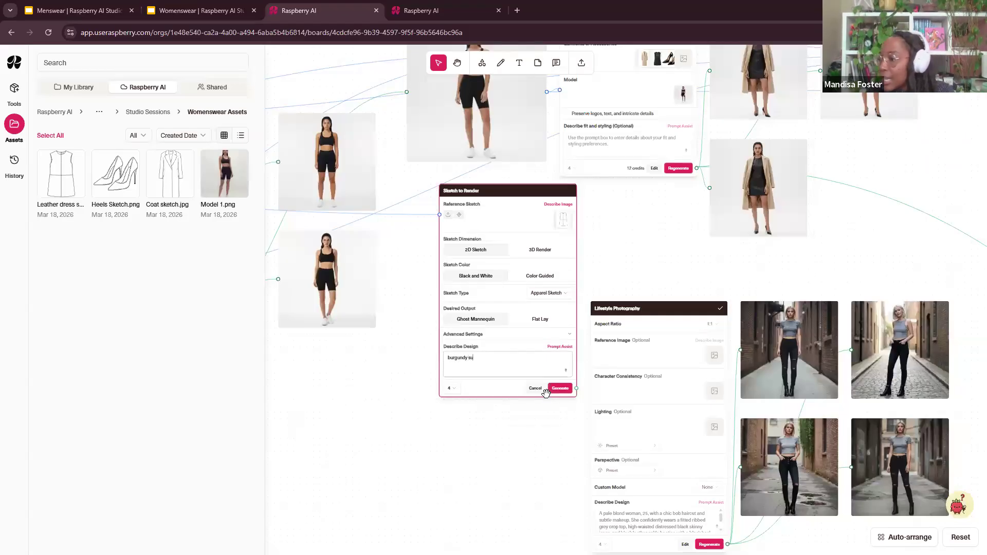
click(563, 389)
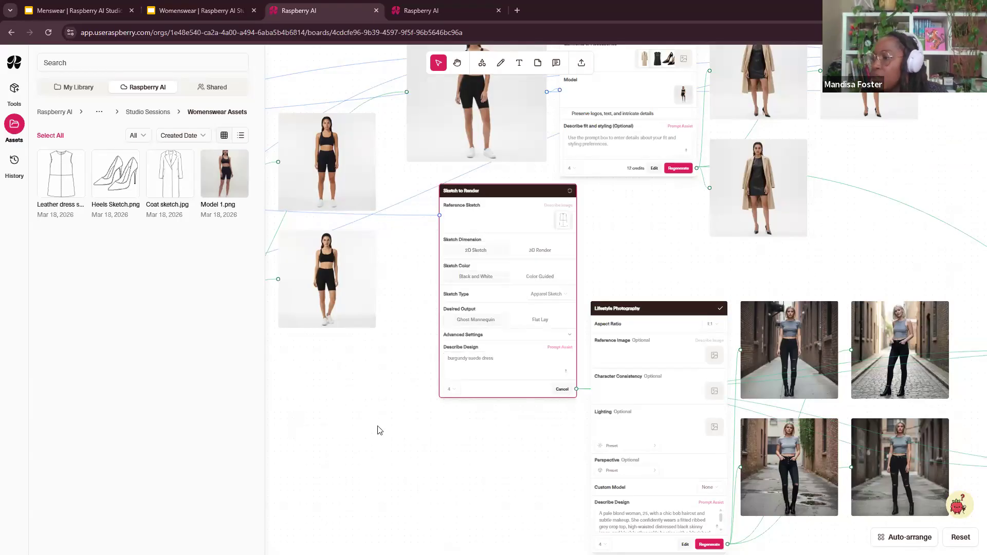
Open the enlarged beige coat render in the image editor and remove its background
scroll(379, 431, down, 3)
scroll(498, 399, left, 7)
scroll(514, 401, down, 1)
scroll(687, 410, left, 3)
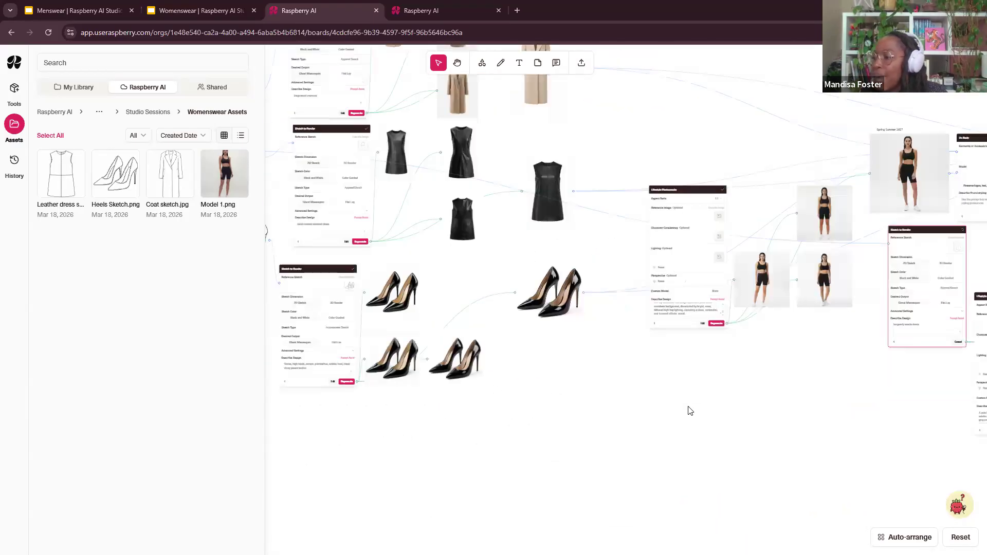
scroll(646, 334, left, 8)
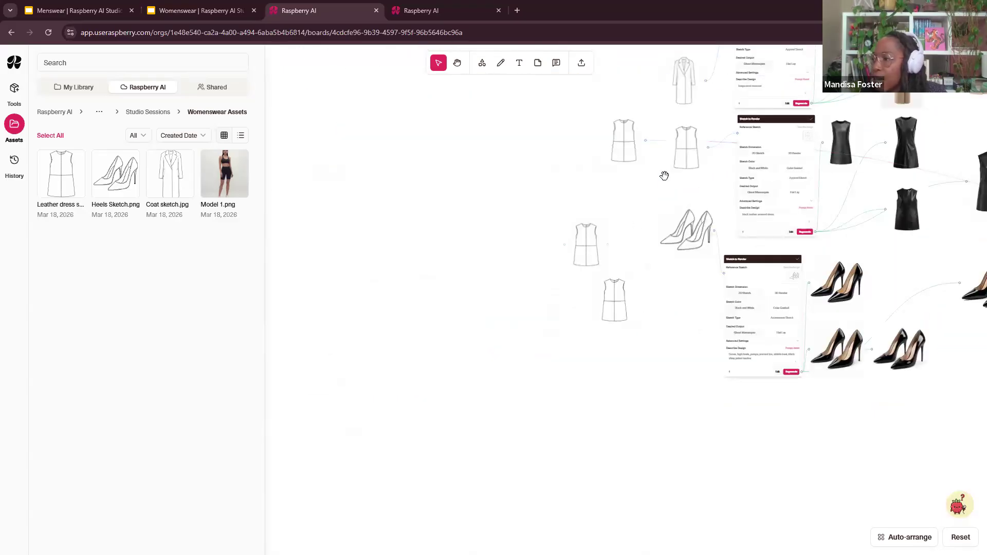
scroll(405, 403, right, 10)
scroll(405, 403, up, 5)
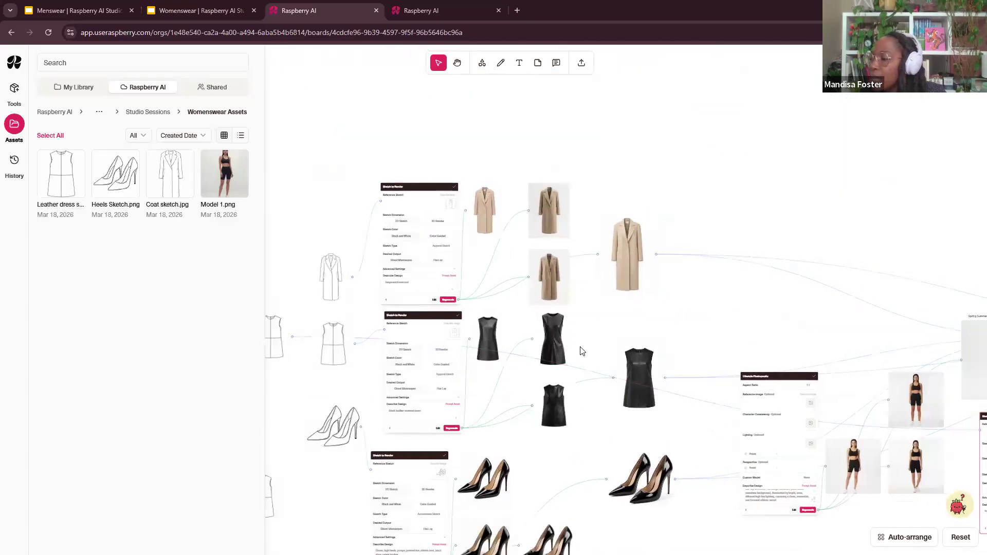
scroll(581, 351, up, 1)
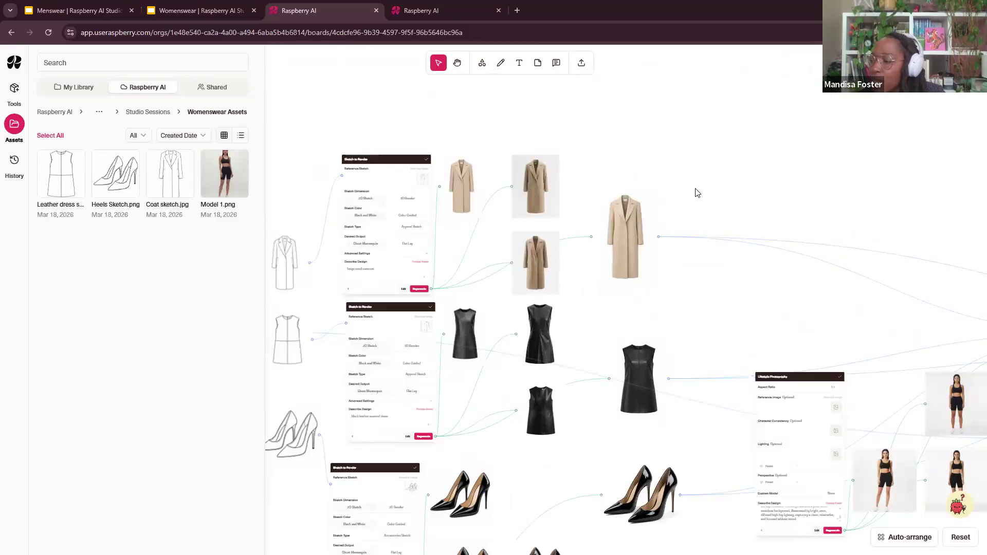
scroll(698, 193, up, 8)
scroll(491, 268, down, 1)
click(491, 268)
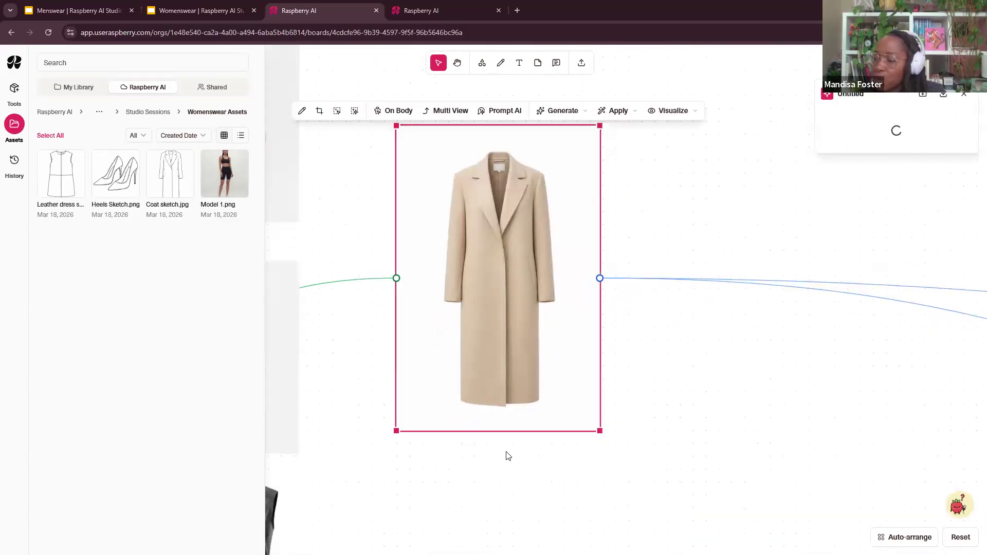
double_click(508, 194)
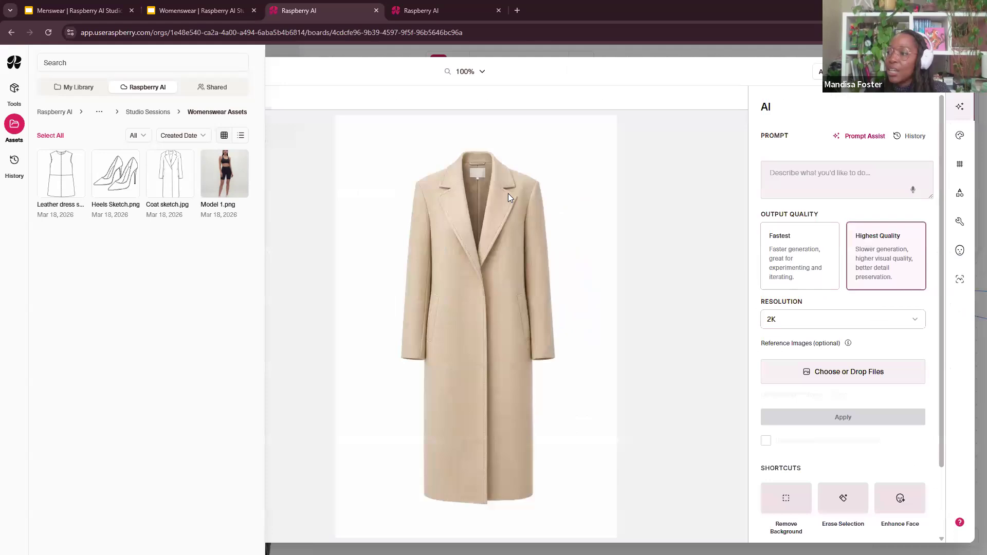
click(15, 129)
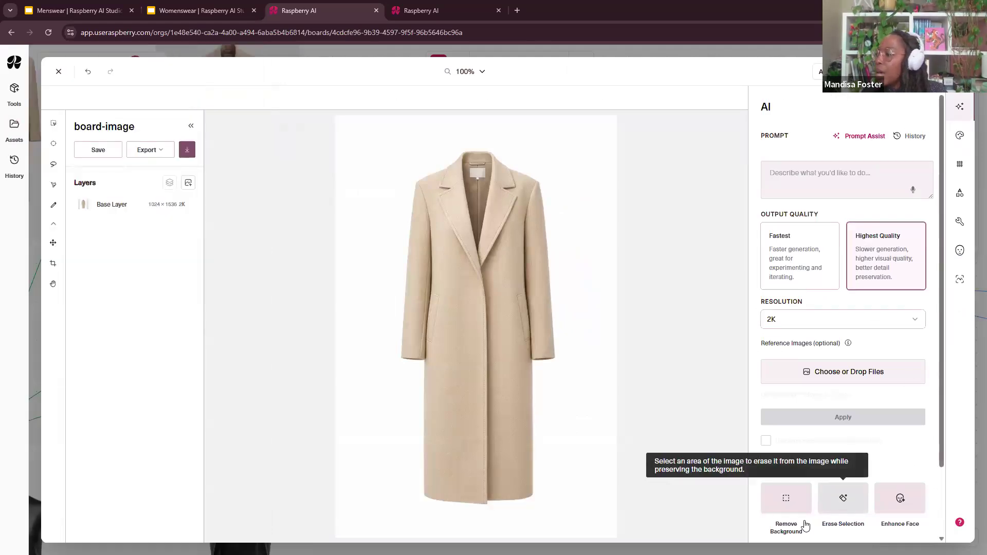
click(801, 505)
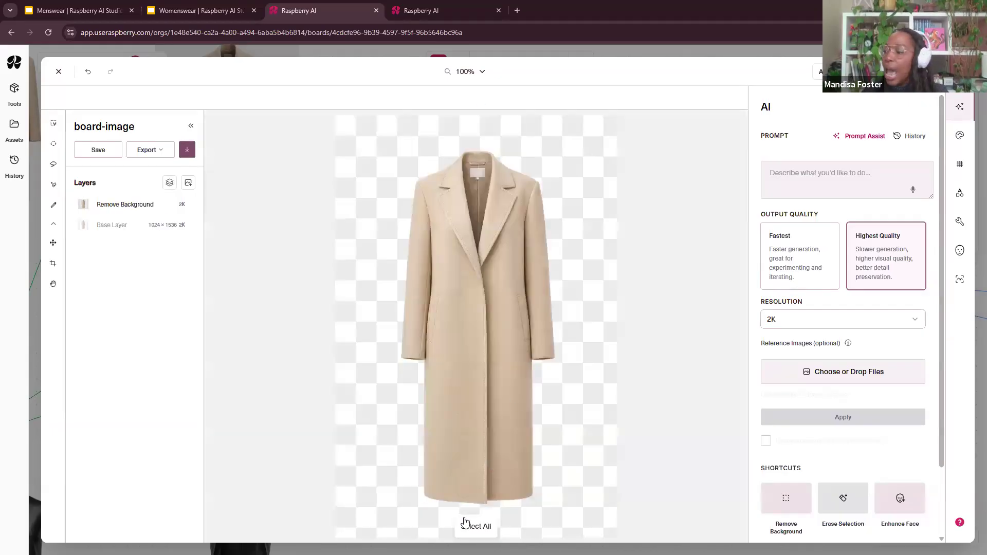
Mask the whole beige coat and subtract the neck label from the mask with the Lasso tool
click(463, 533)
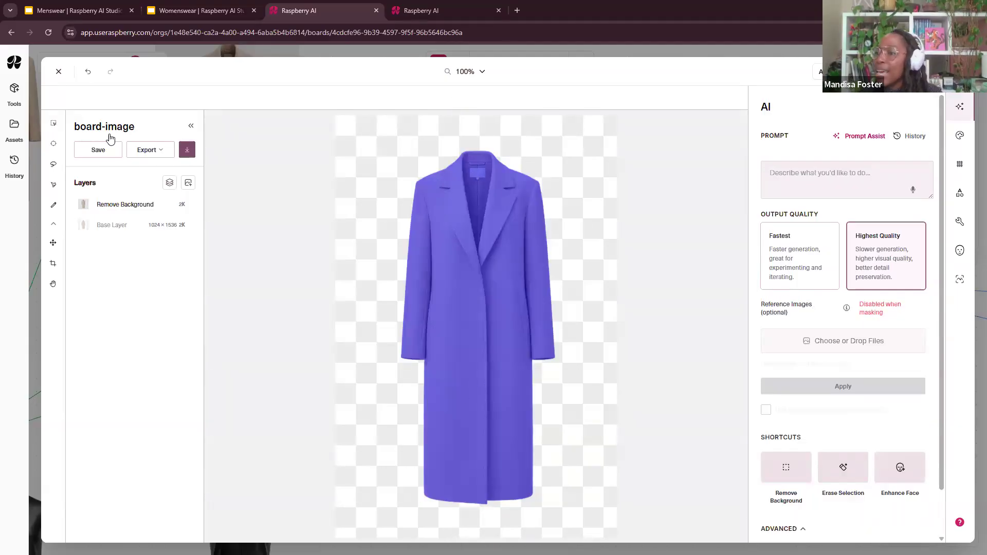
click(53, 164)
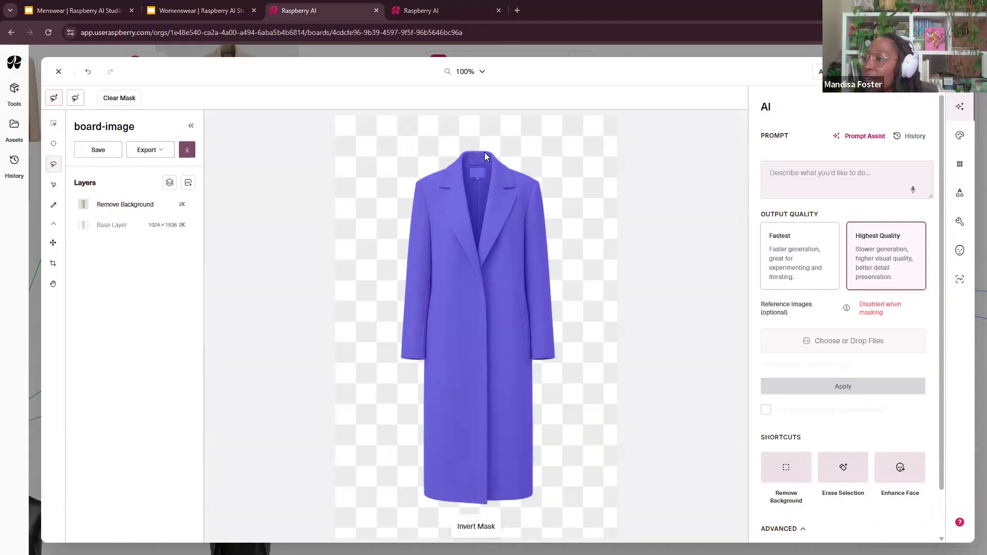
scroll(496, 143, up, 5)
scroll(426, 382, up, 4)
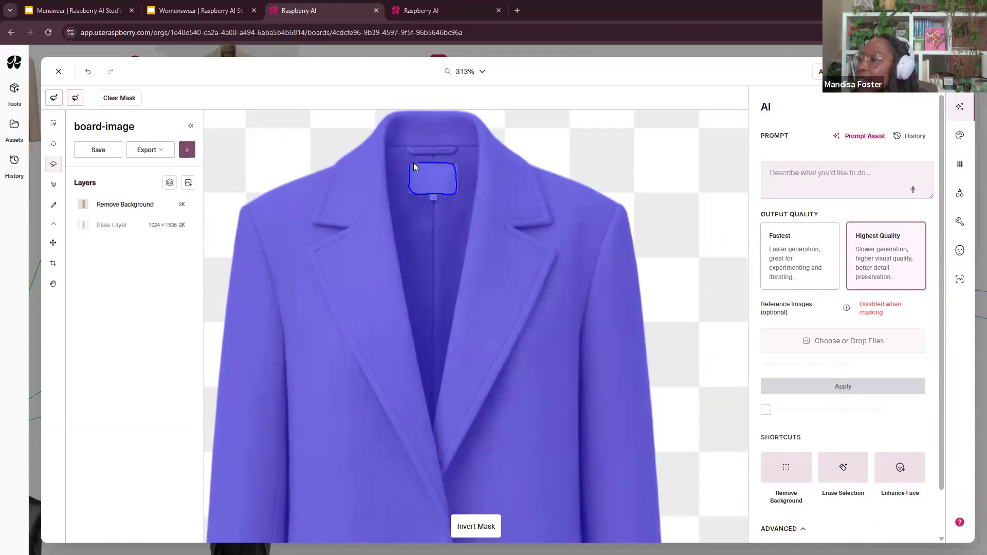
drag(411, 164, 412, 170)
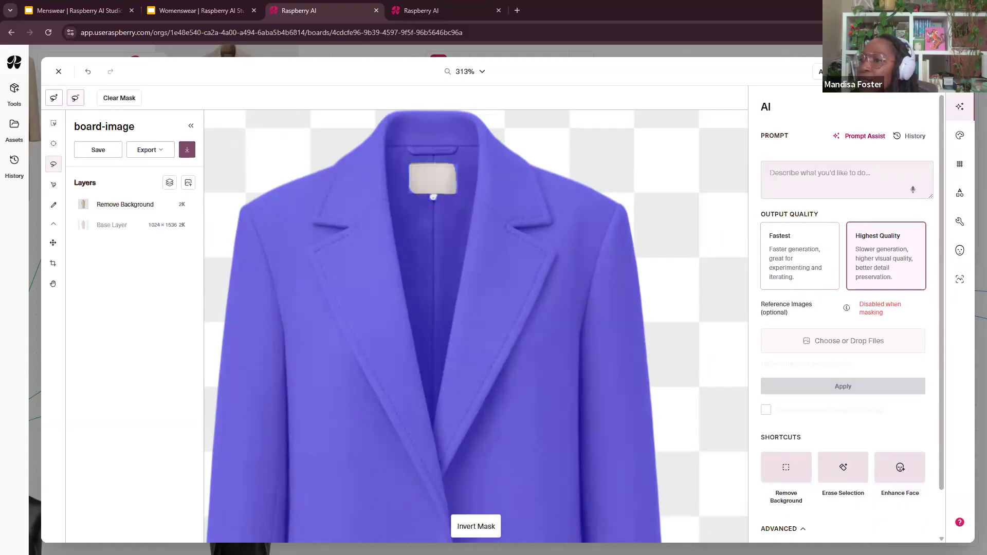
Refine the mask along the neck label's edges with the subtracting brush at size 1
scroll(465, 136, up, 5)
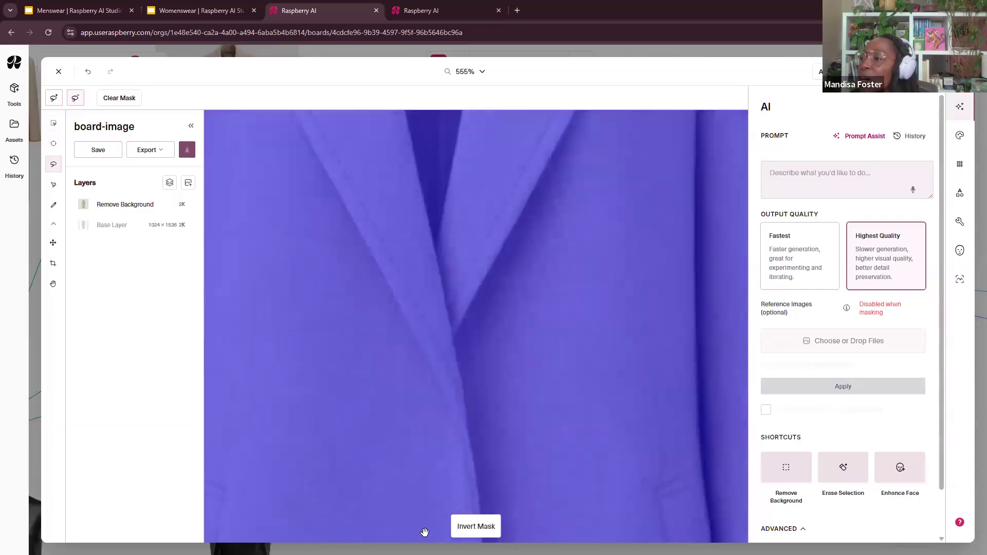
scroll(373, 271, down, 1)
drag(364, 217, 364, 354)
click(54, 143)
click(139, 98)
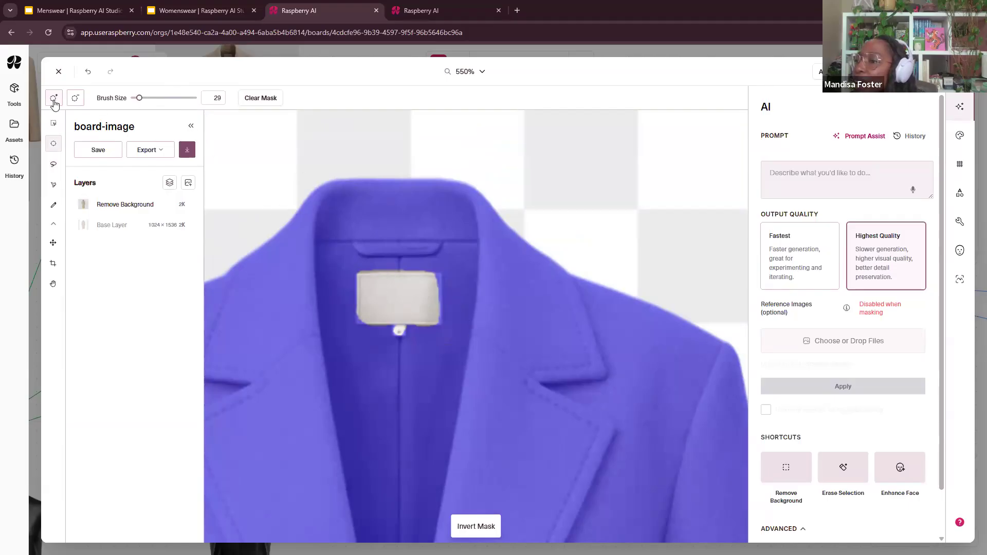
drag(139, 98, 133, 98)
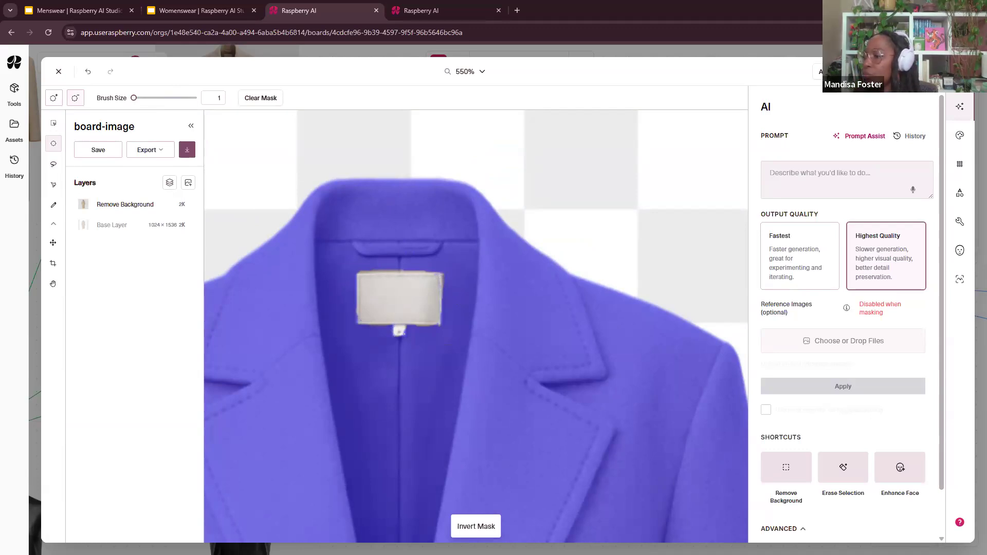
Open the Color tools and bring up the Fall_Winter Color Story swatches for the coat's palette
scroll(406, 324, down, 5)
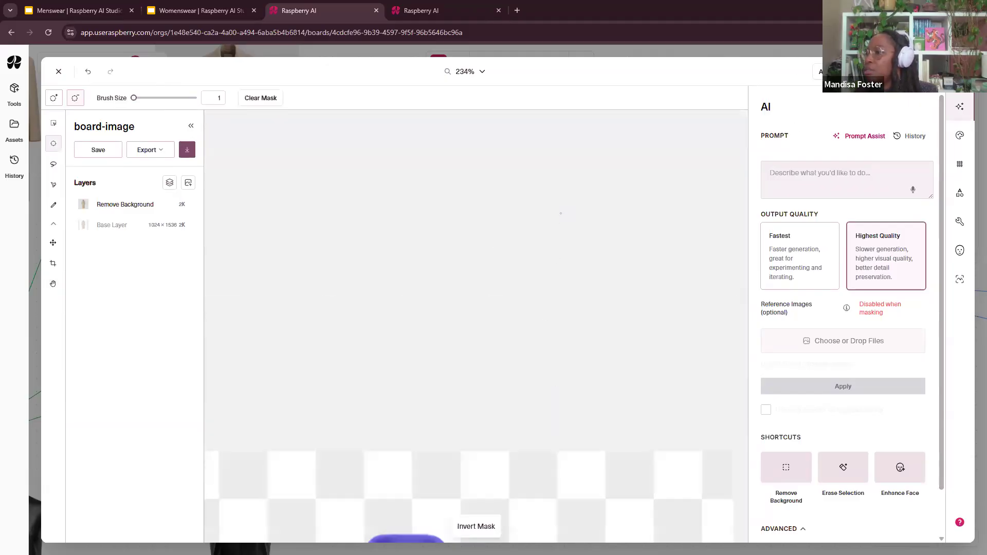
drag(484, 307, 513, 176)
drag(545, 328, 540, 178)
scroll(600, 280, down, 2)
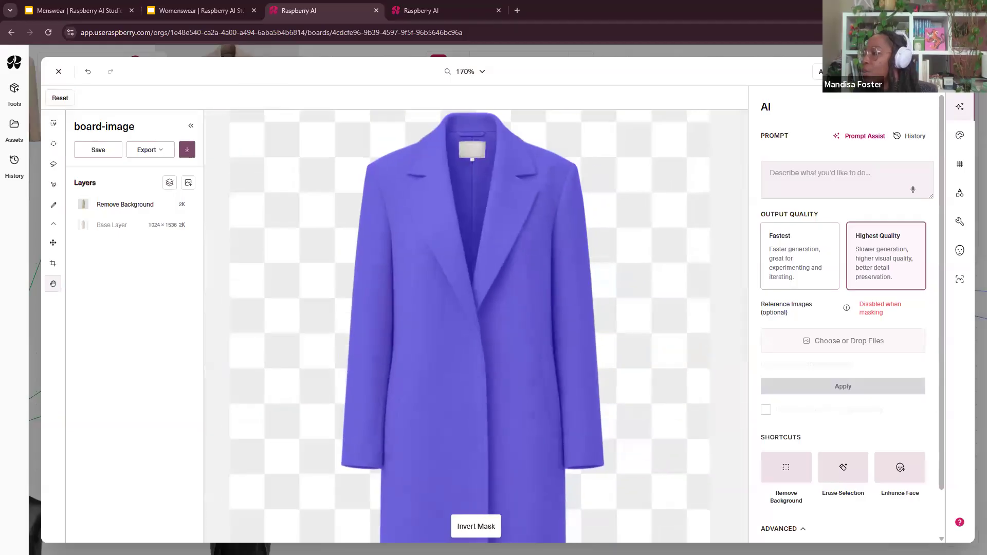
click(961, 136)
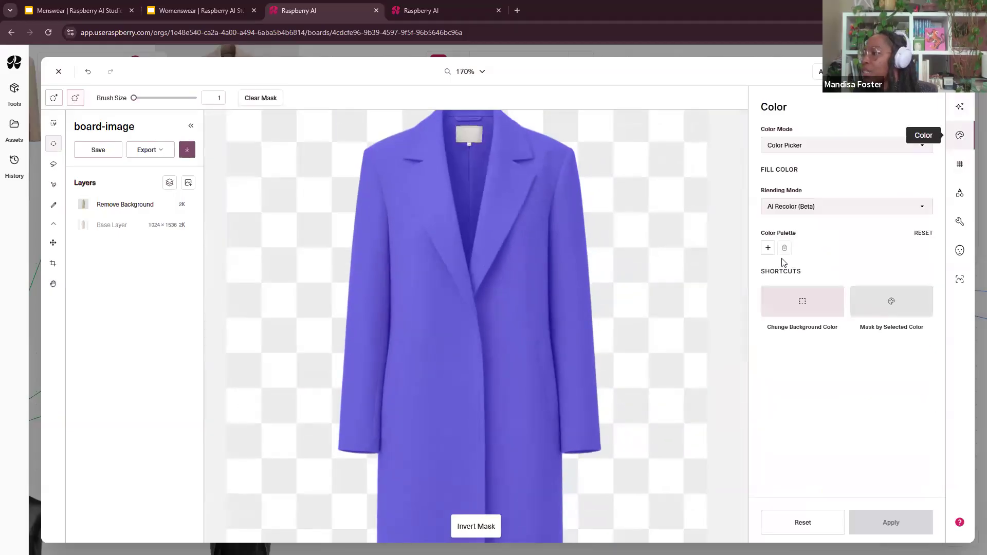
click(768, 248)
click(549, 164)
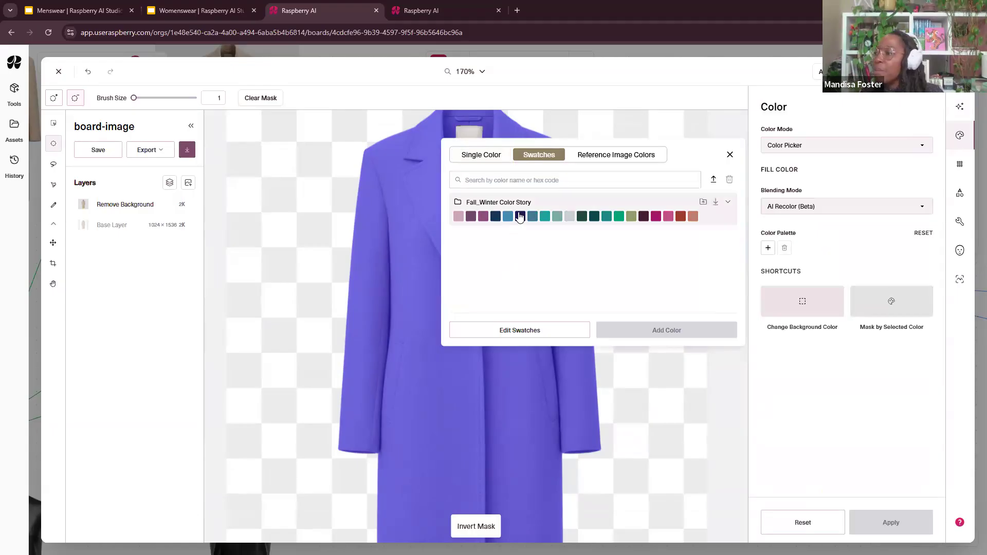
Add ten swatches to the palette: boysenberry, cerulean, dull mint, arctic grey, magenta, cerise pink, rust orange, salmon, plum wine and light pink
click(483, 217)
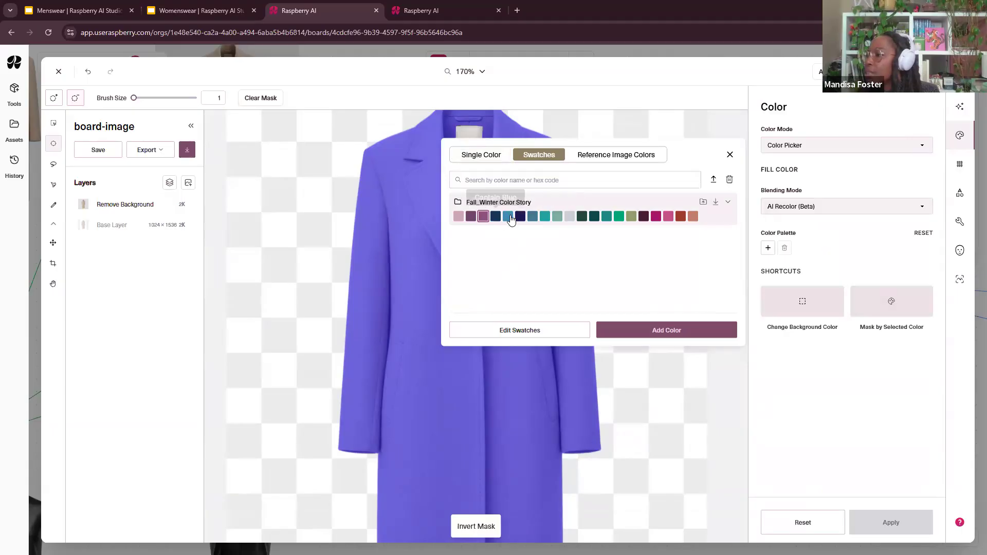
click(570, 219)
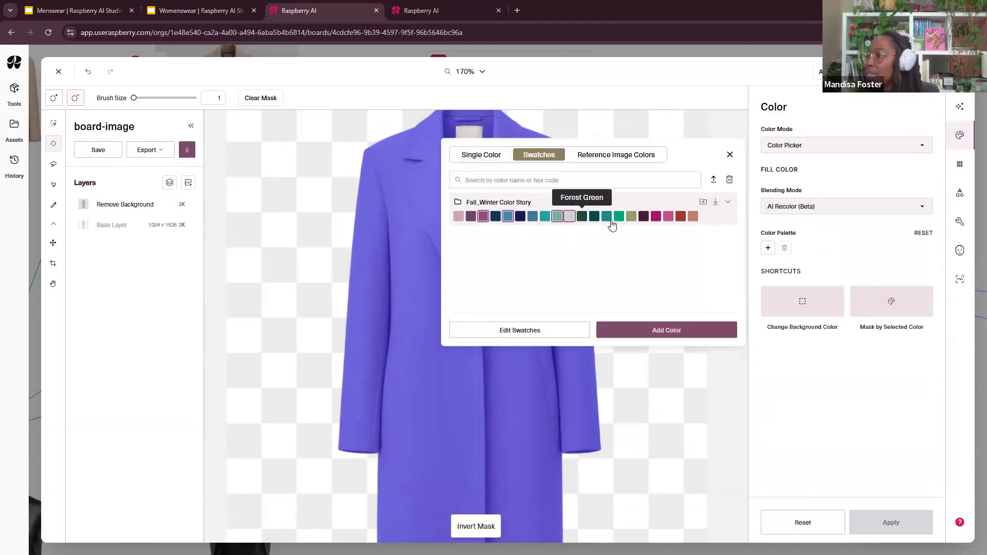
click(656, 218)
click(669, 219)
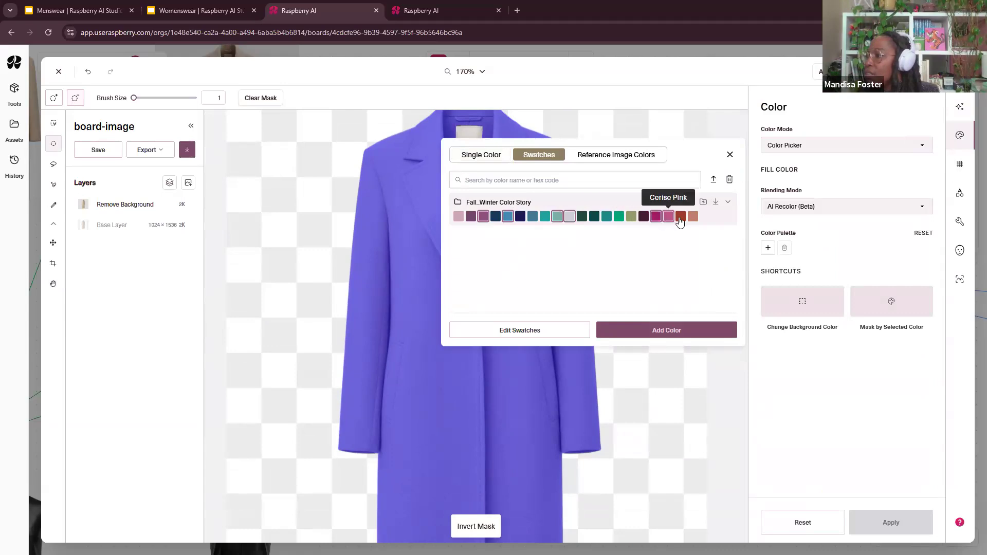
click(681, 218)
click(693, 218)
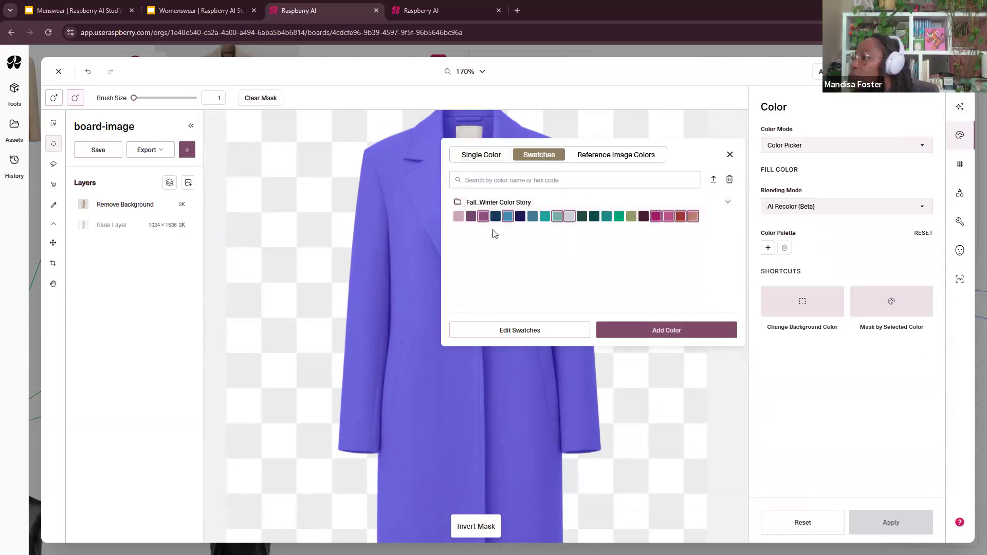
click(644, 218)
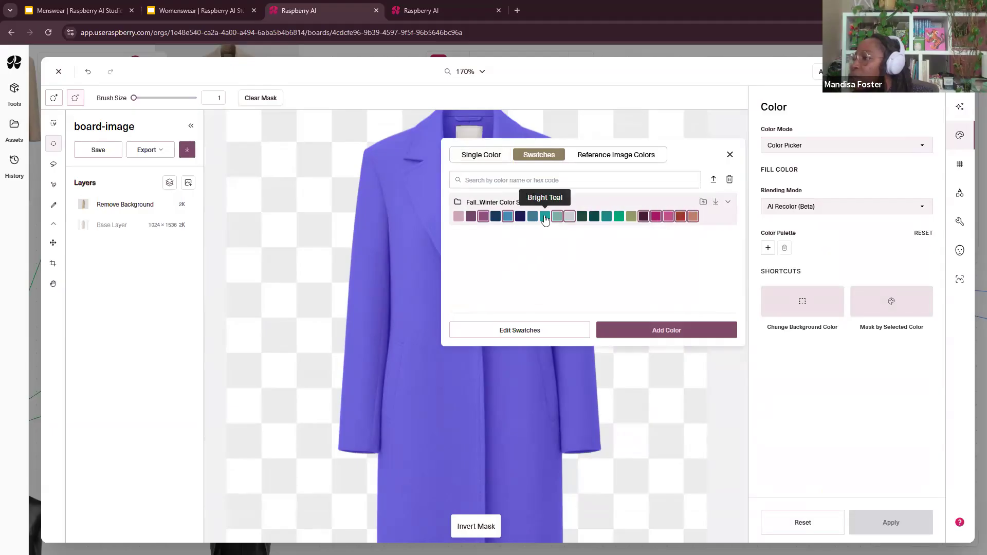
click(459, 217)
click(703, 331)
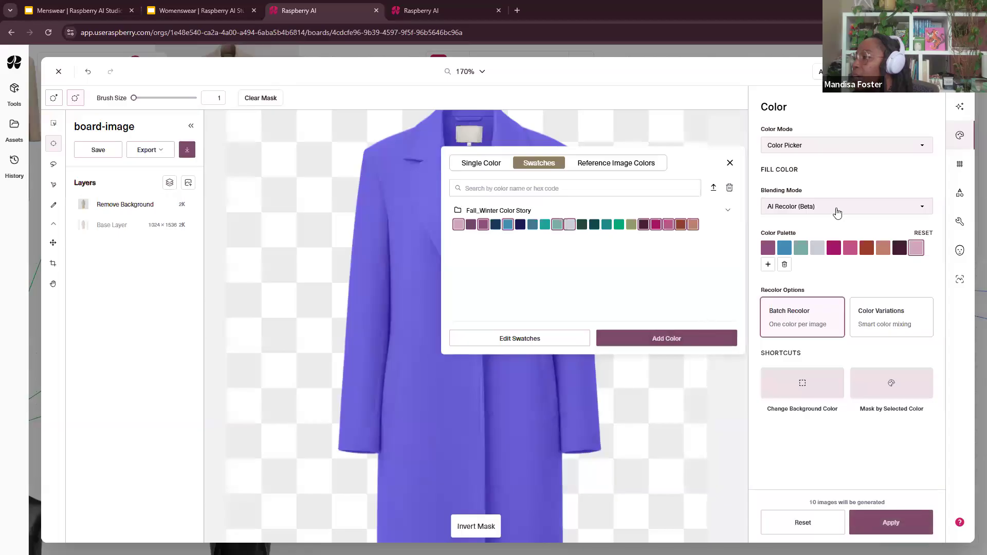
Set the blending mode to Smart and batch recolor the masked coat with all ten palette colors
click(838, 212)
click(823, 256)
click(891, 533)
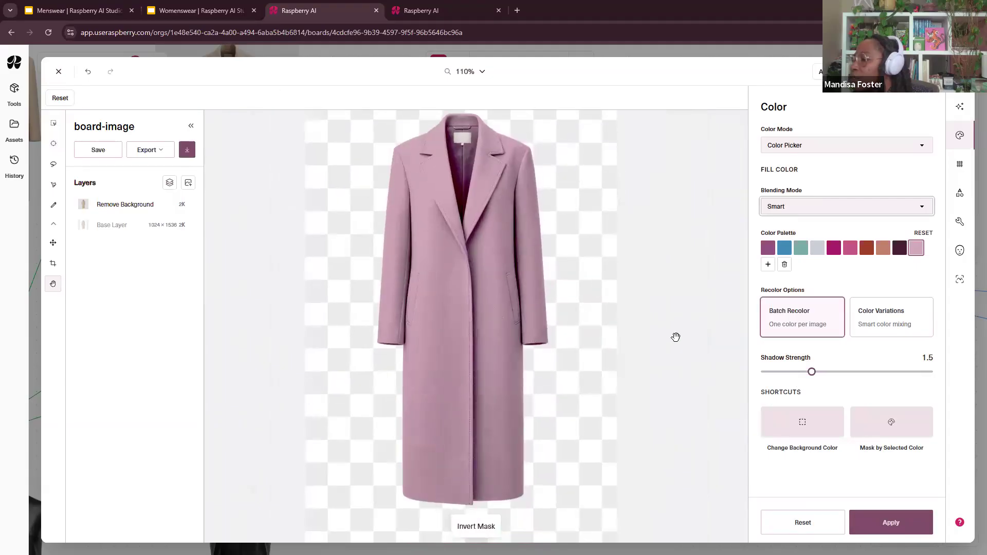
drag(675, 338, 676, 346)
click(892, 523)
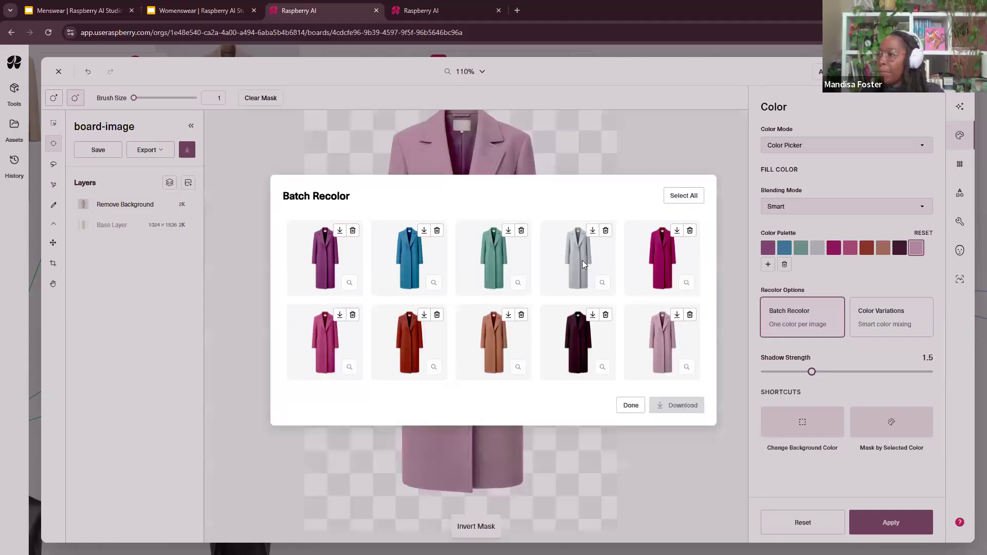
Add all ten recolored coats as layers, check the export choices and close the Batch Recolor results
click(678, 195)
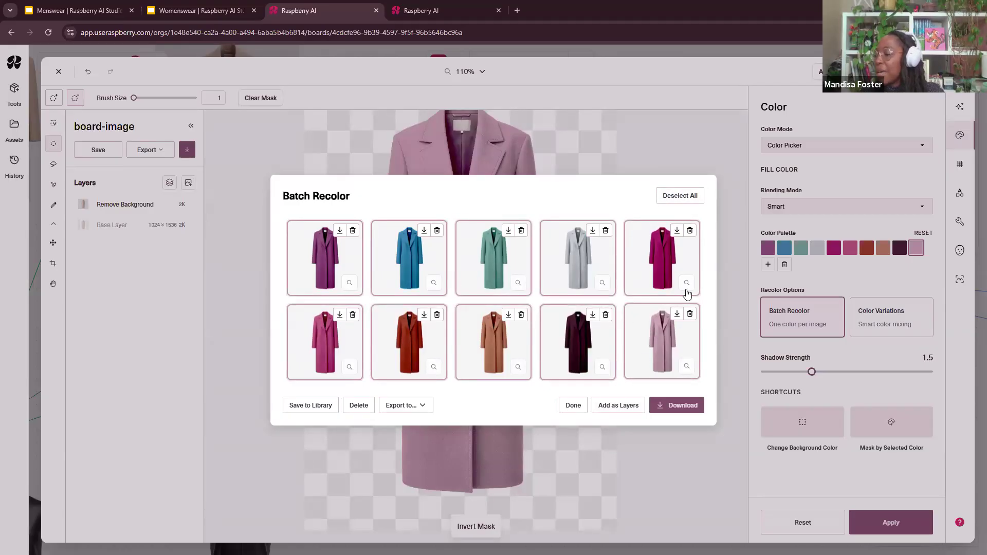
click(619, 406)
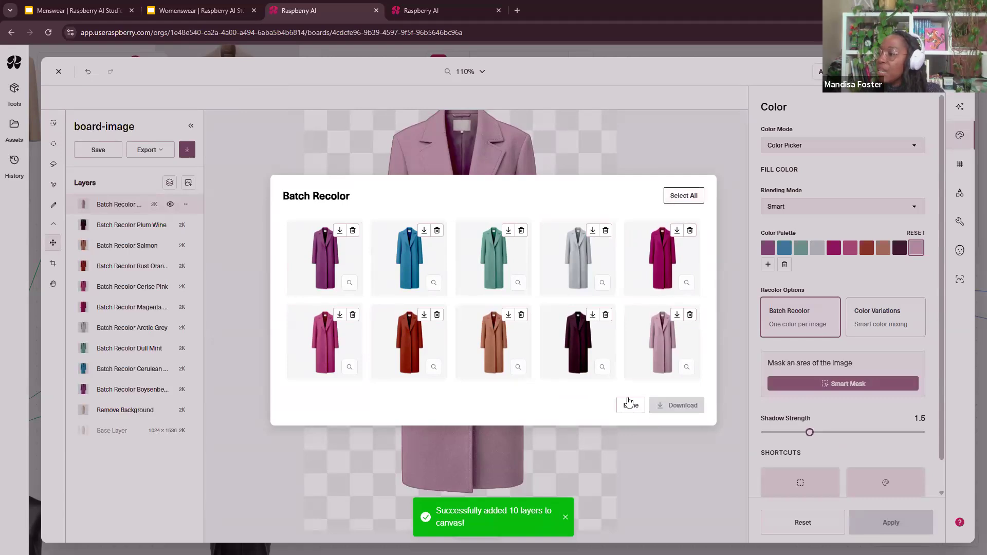
click(685, 197)
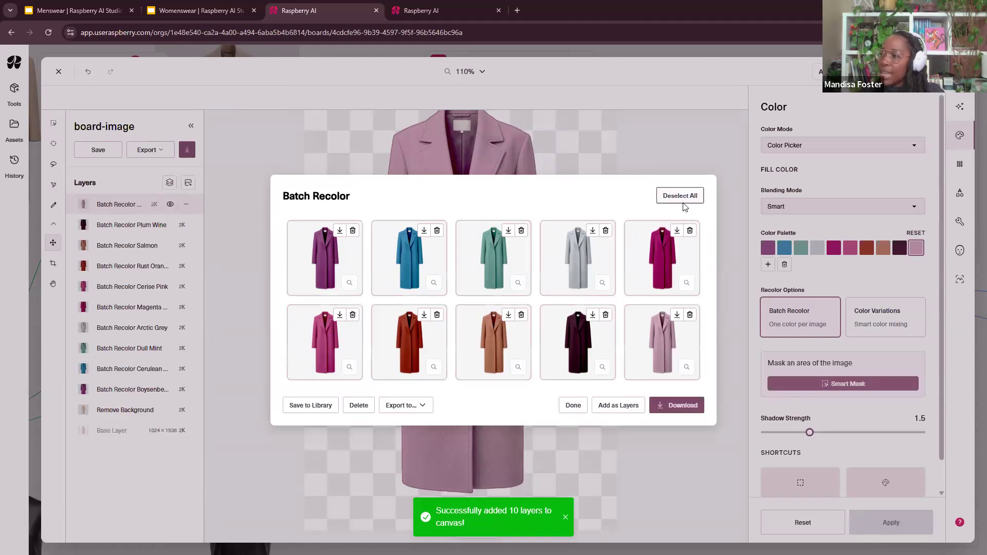
click(415, 405)
click(575, 406)
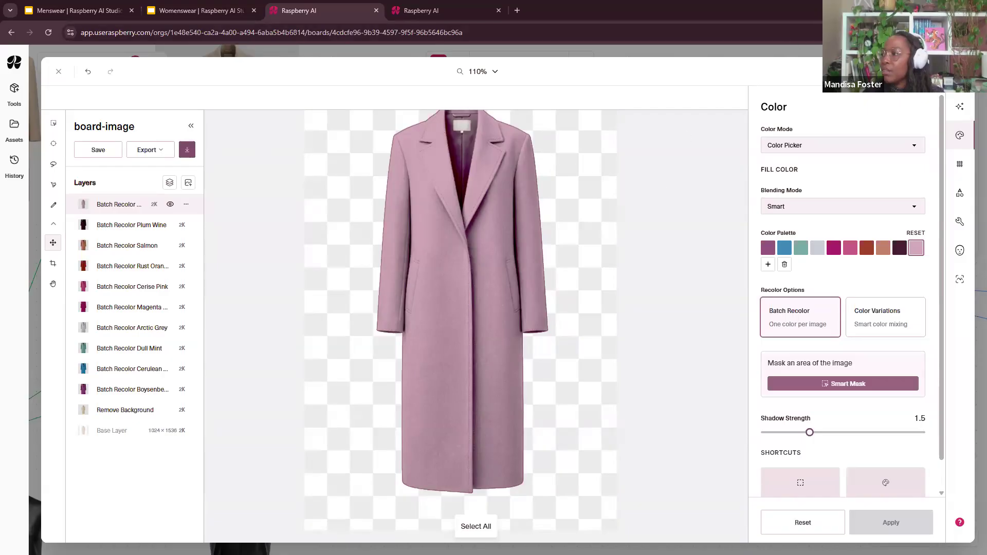
Send all the coat layers to the board and expand their stack into separate images beside the original coat
click(926, 72)
scroll(768, 371, down, 3)
scroll(769, 372, down, 5)
drag(848, 371, 415, 348)
scroll(415, 349, up, 1)
double_click(308, 276)
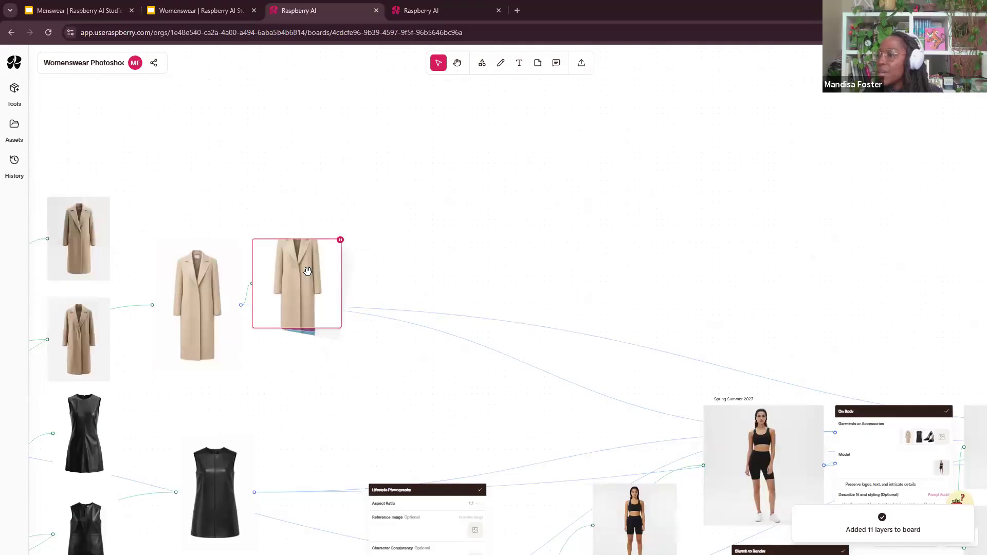
drag(536, 418, 529, 396)
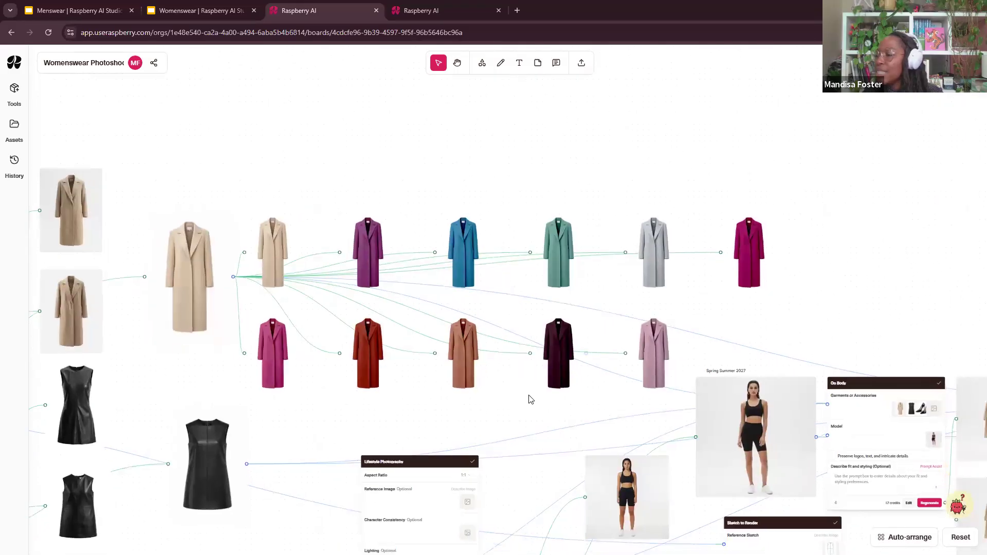
scroll(528, 397, up, 3)
scroll(581, 399, down, 1)
click(543, 453)
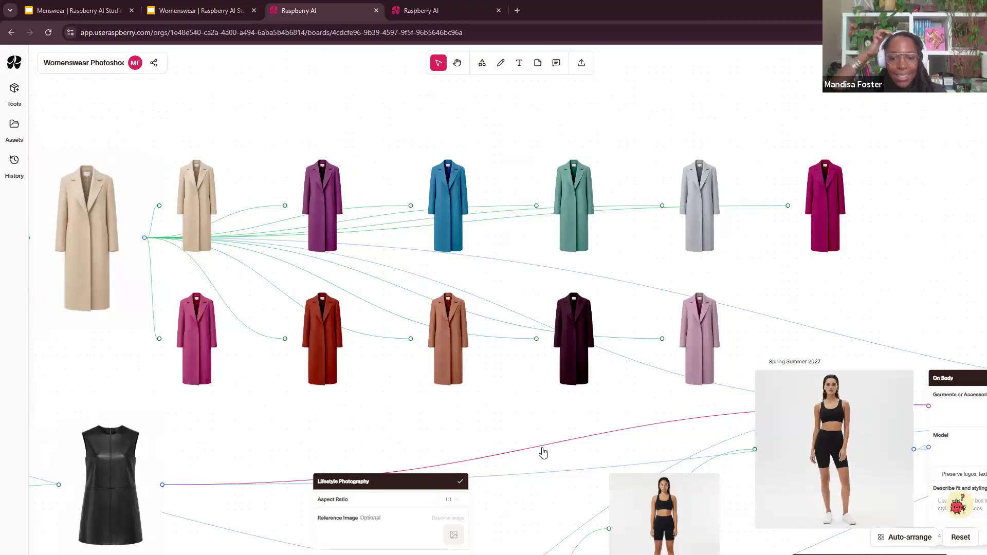